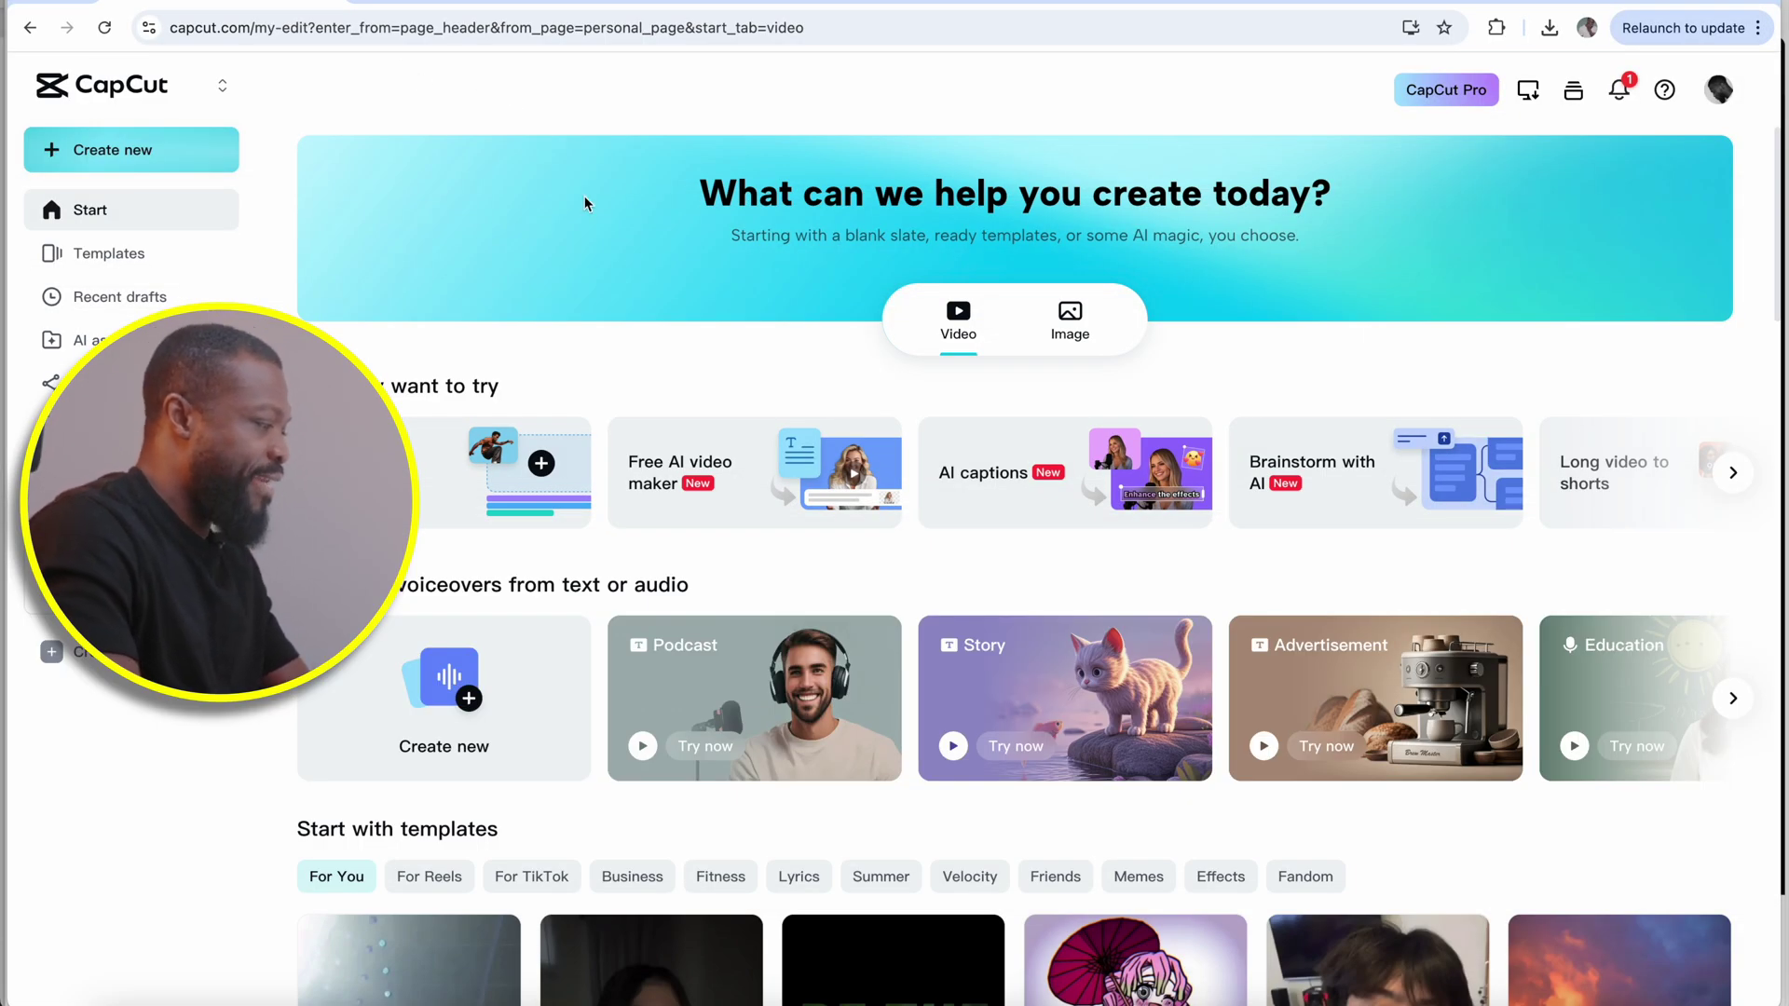
Open the free AI video maker and start an Instant AI video
{"action": "mouse_move", "coordinate": [680, 480]}
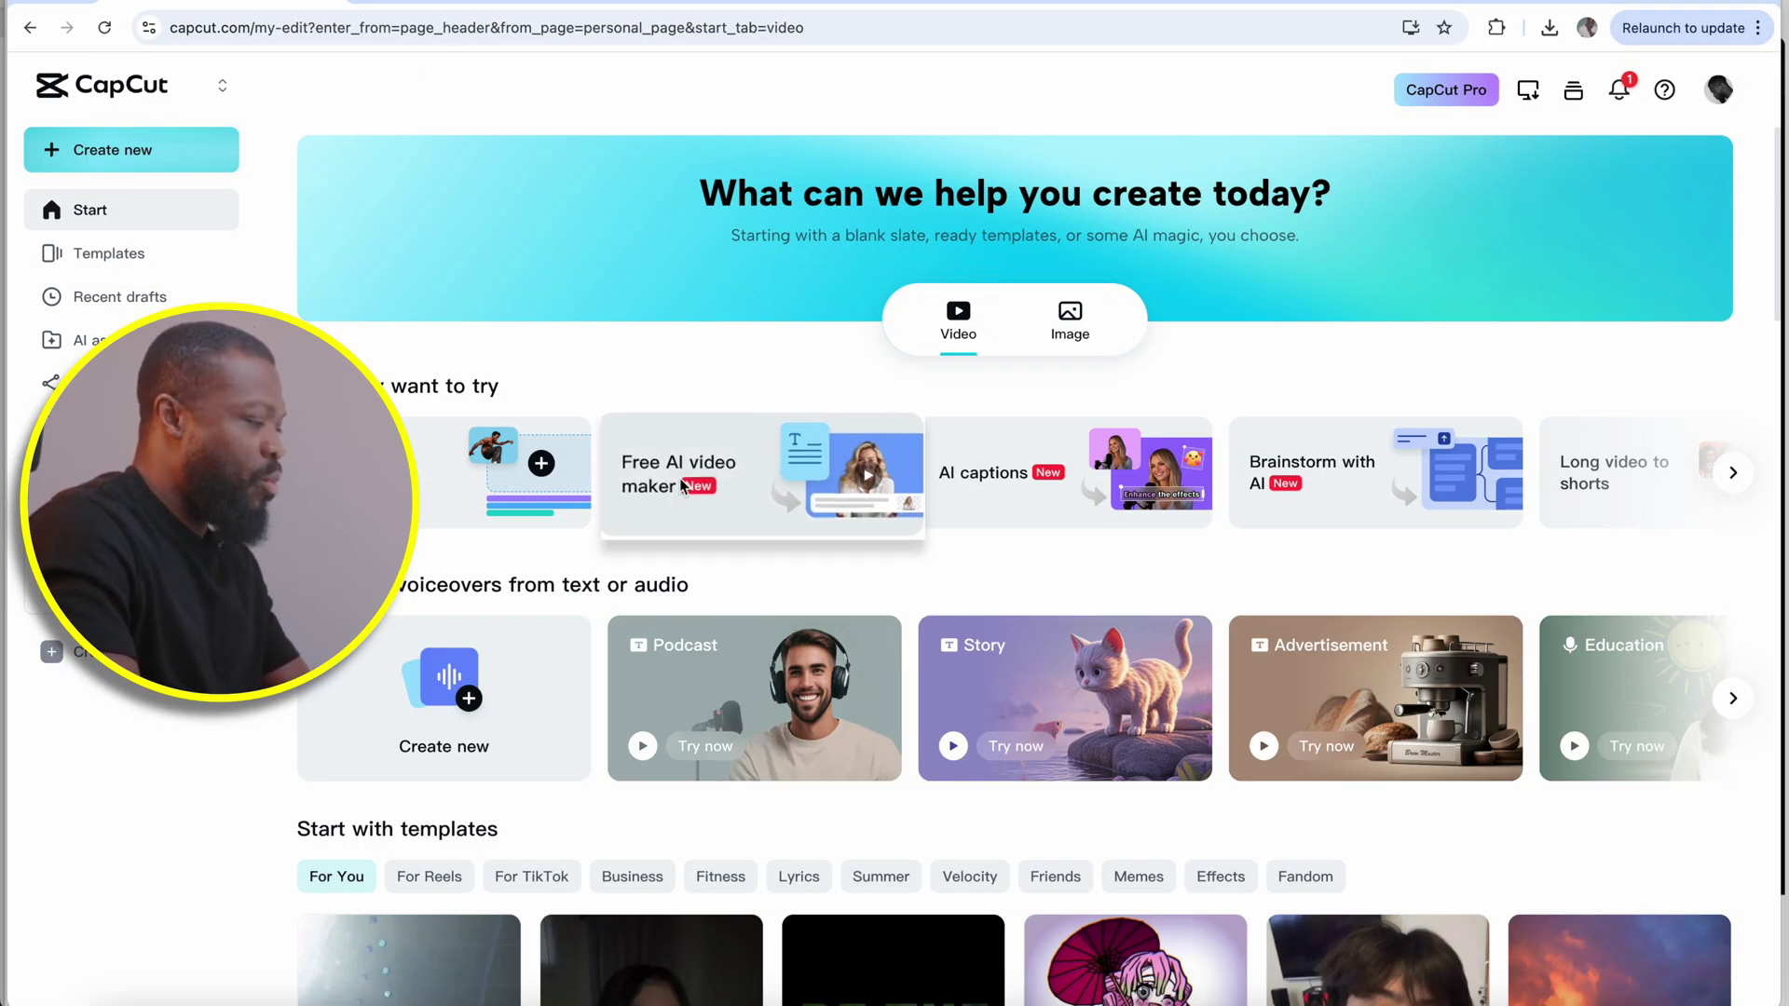
{"action": "left_click", "coordinate": [757, 481]}
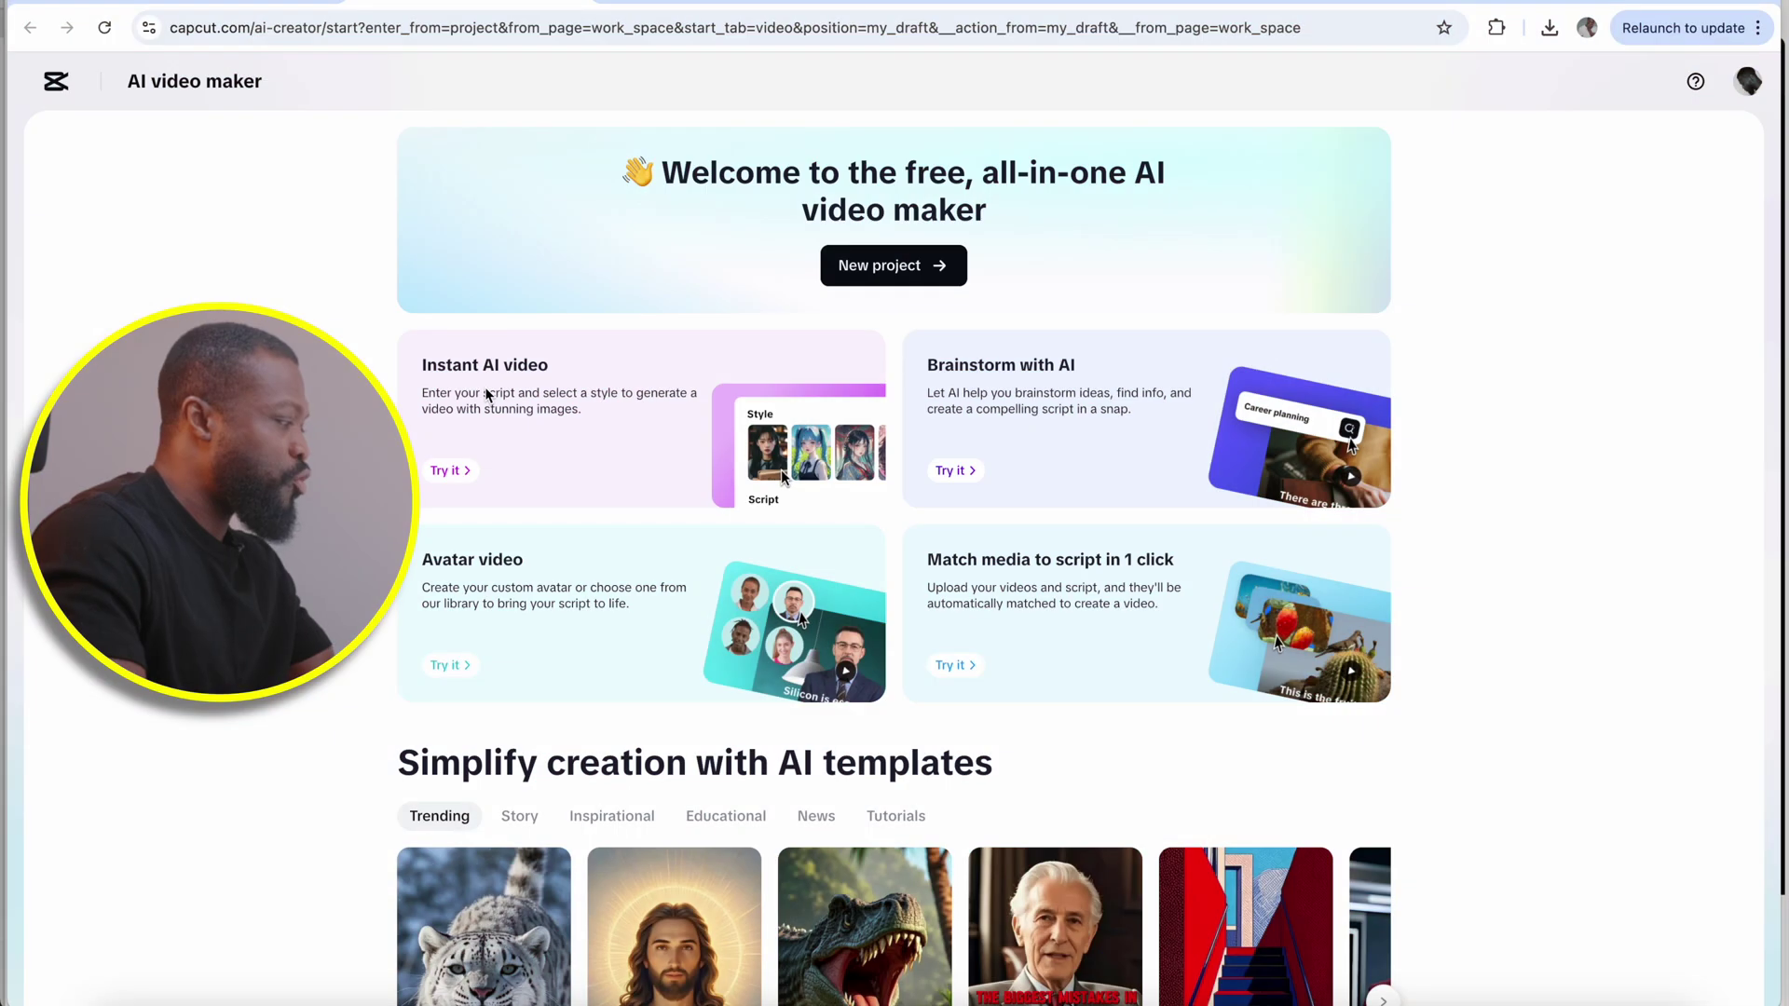
{"action": "left_click", "coordinate": [541, 440]}
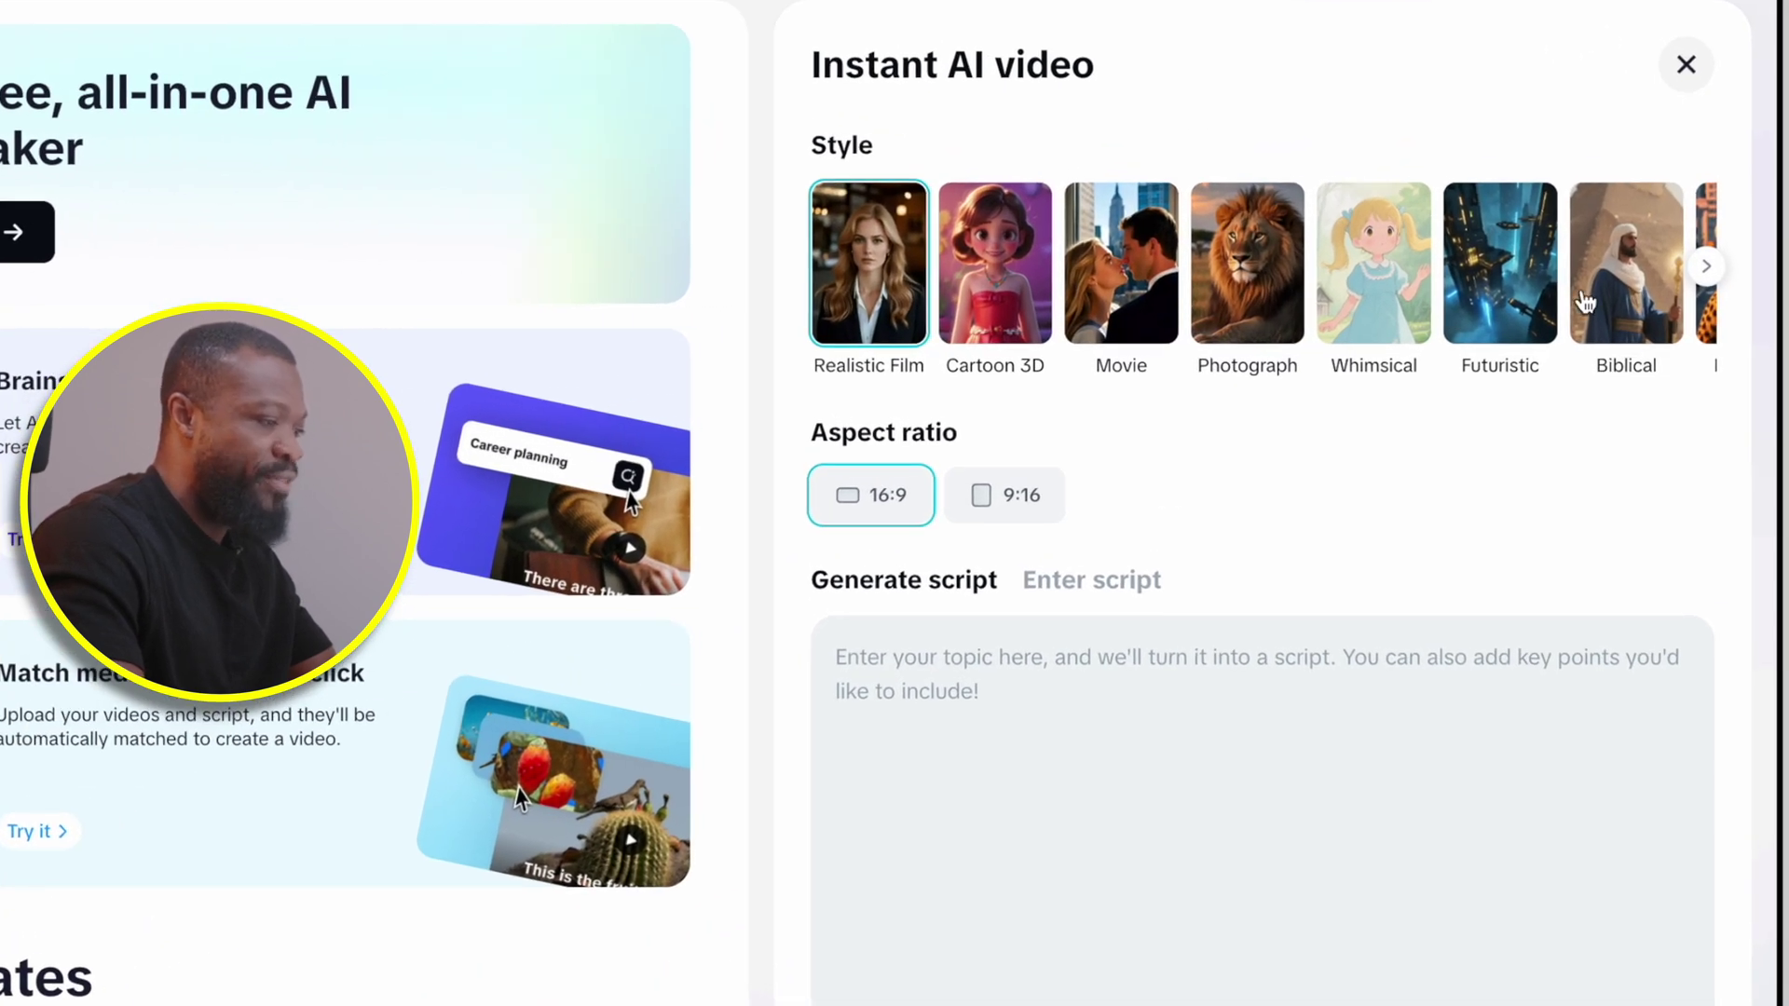
Choose the Prehistoric style and the 9:16 aspect ratio for the instant AI video
{"action": "left_click", "coordinate": [1705, 269]}
{"action": "left_click", "coordinate": [1705, 270]}
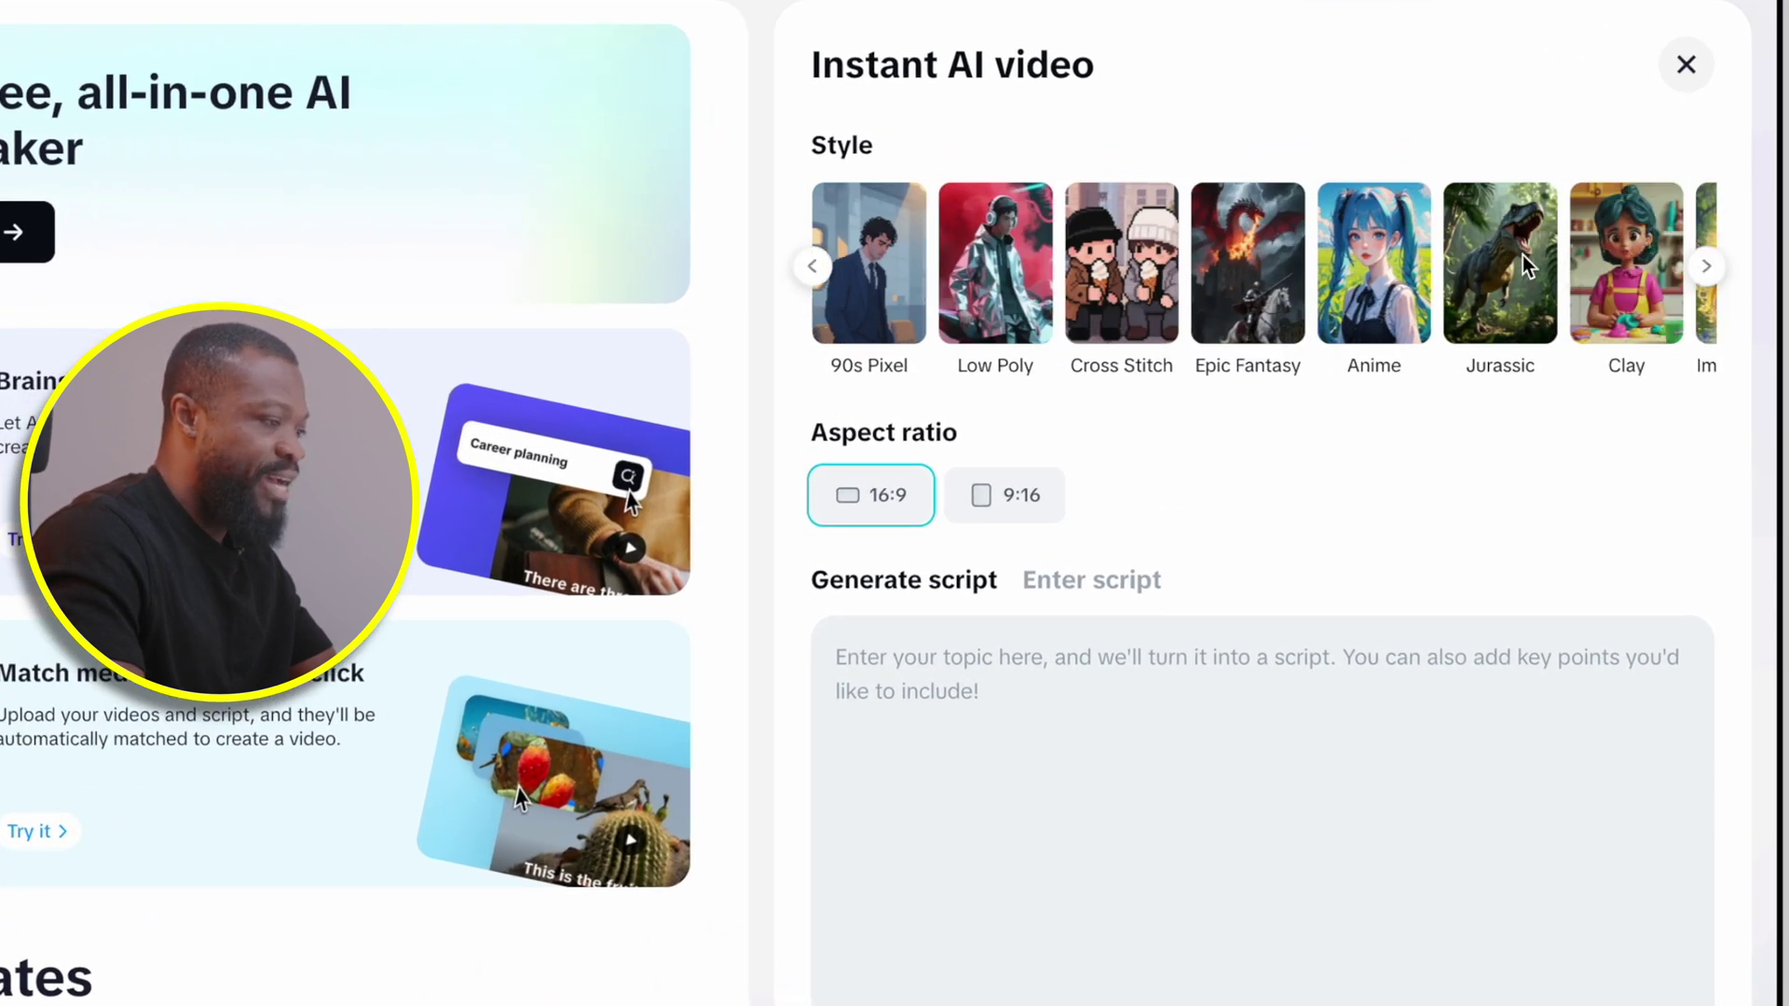
{"action": "scroll", "coordinate": [885, 245], "scroll_direction": "right", "scroll_amount": 5}
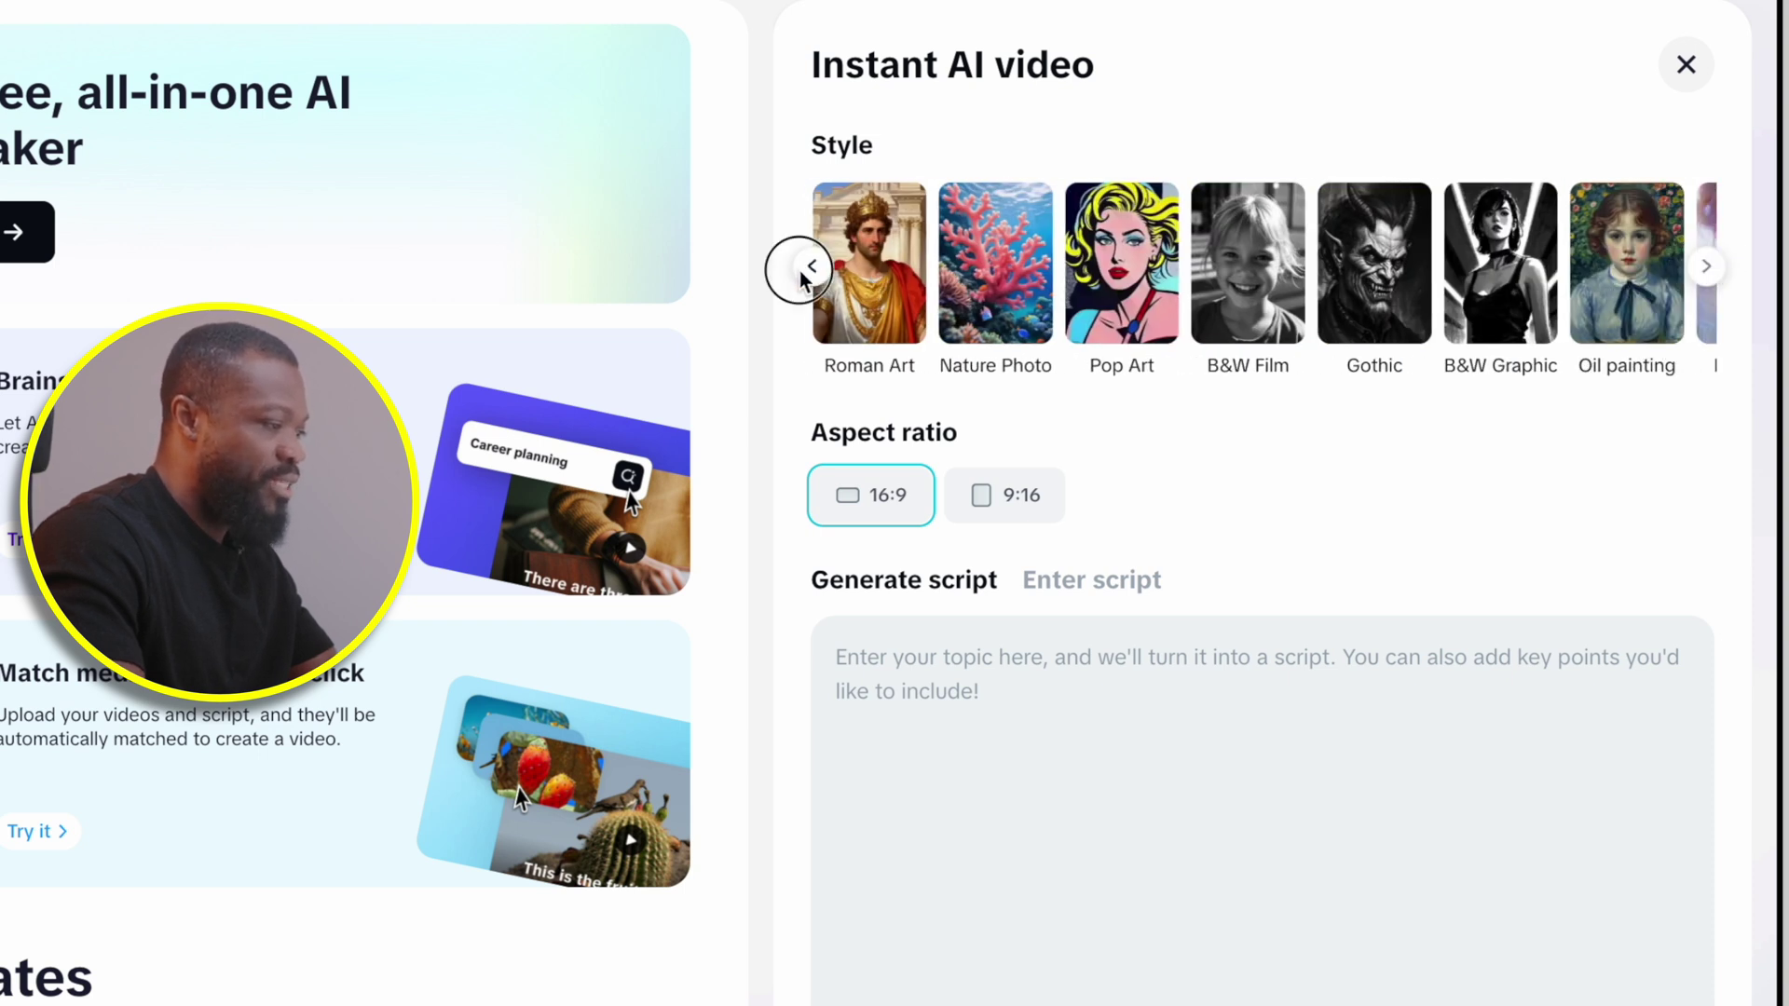
{"action": "scroll", "coordinate": [1344, 281], "scroll_direction": "right", "scroll_amount": 5}
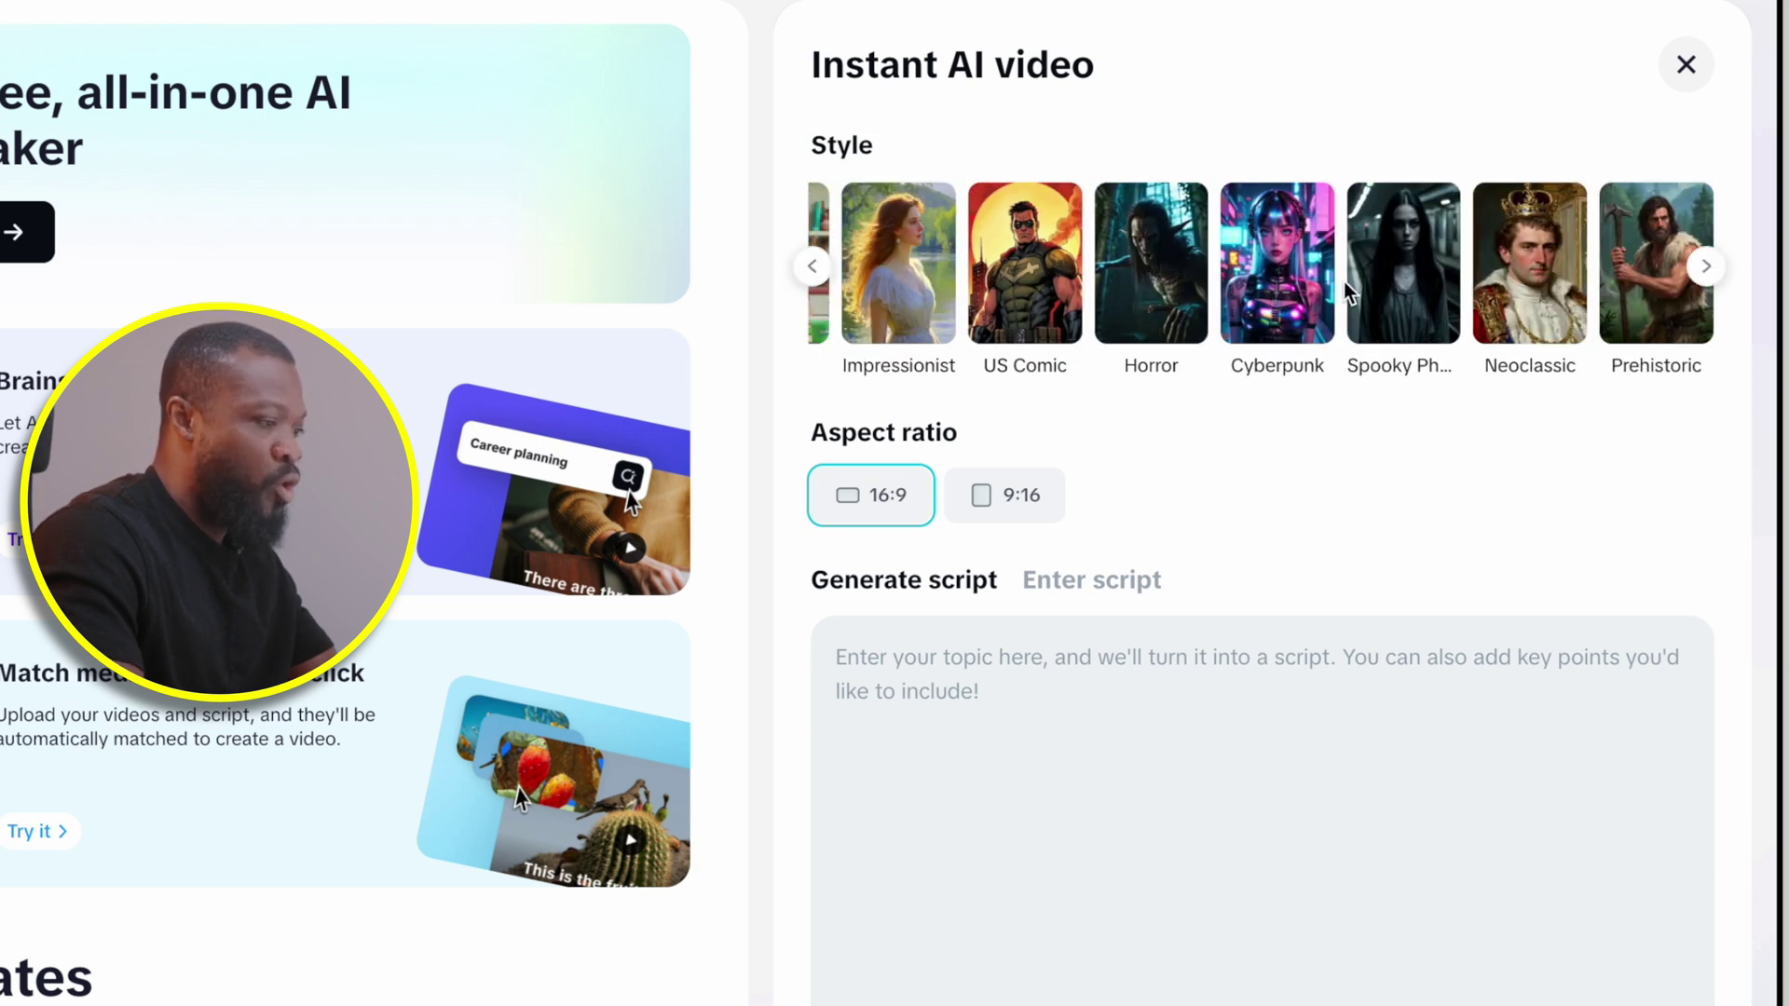
{"action": "left_click", "coordinate": [1653, 289]}
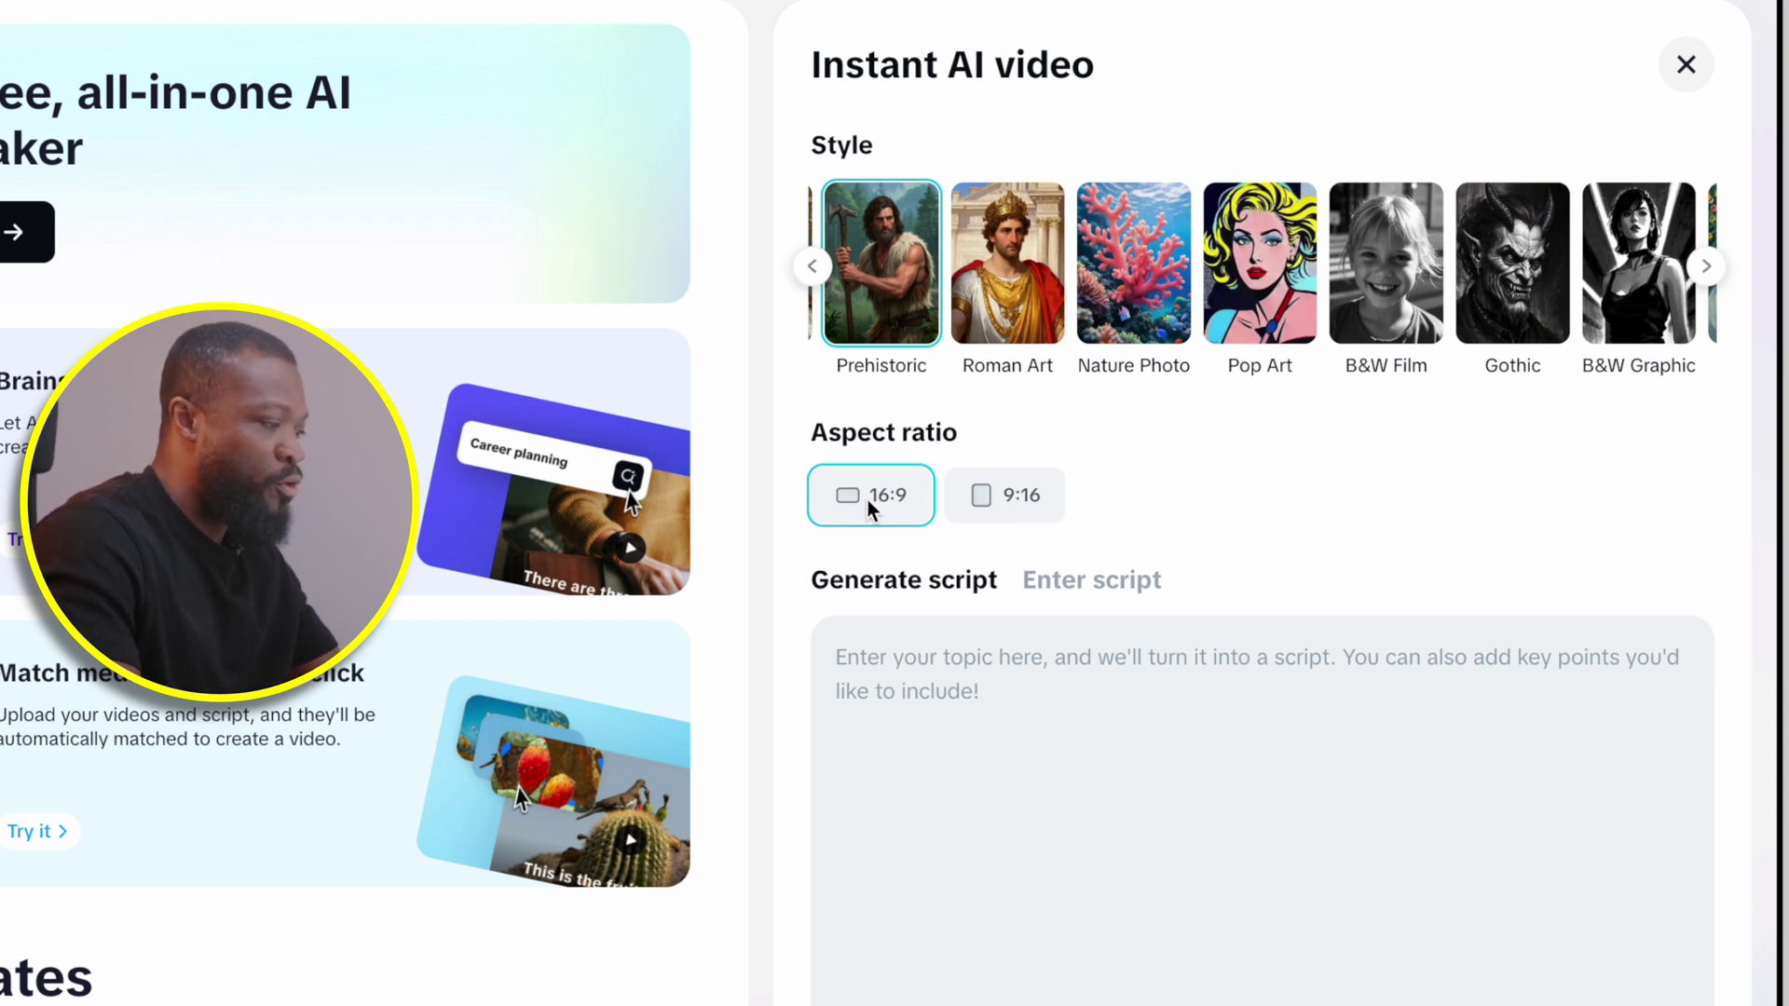
{"action": "left_click", "coordinate": [1040, 510]}
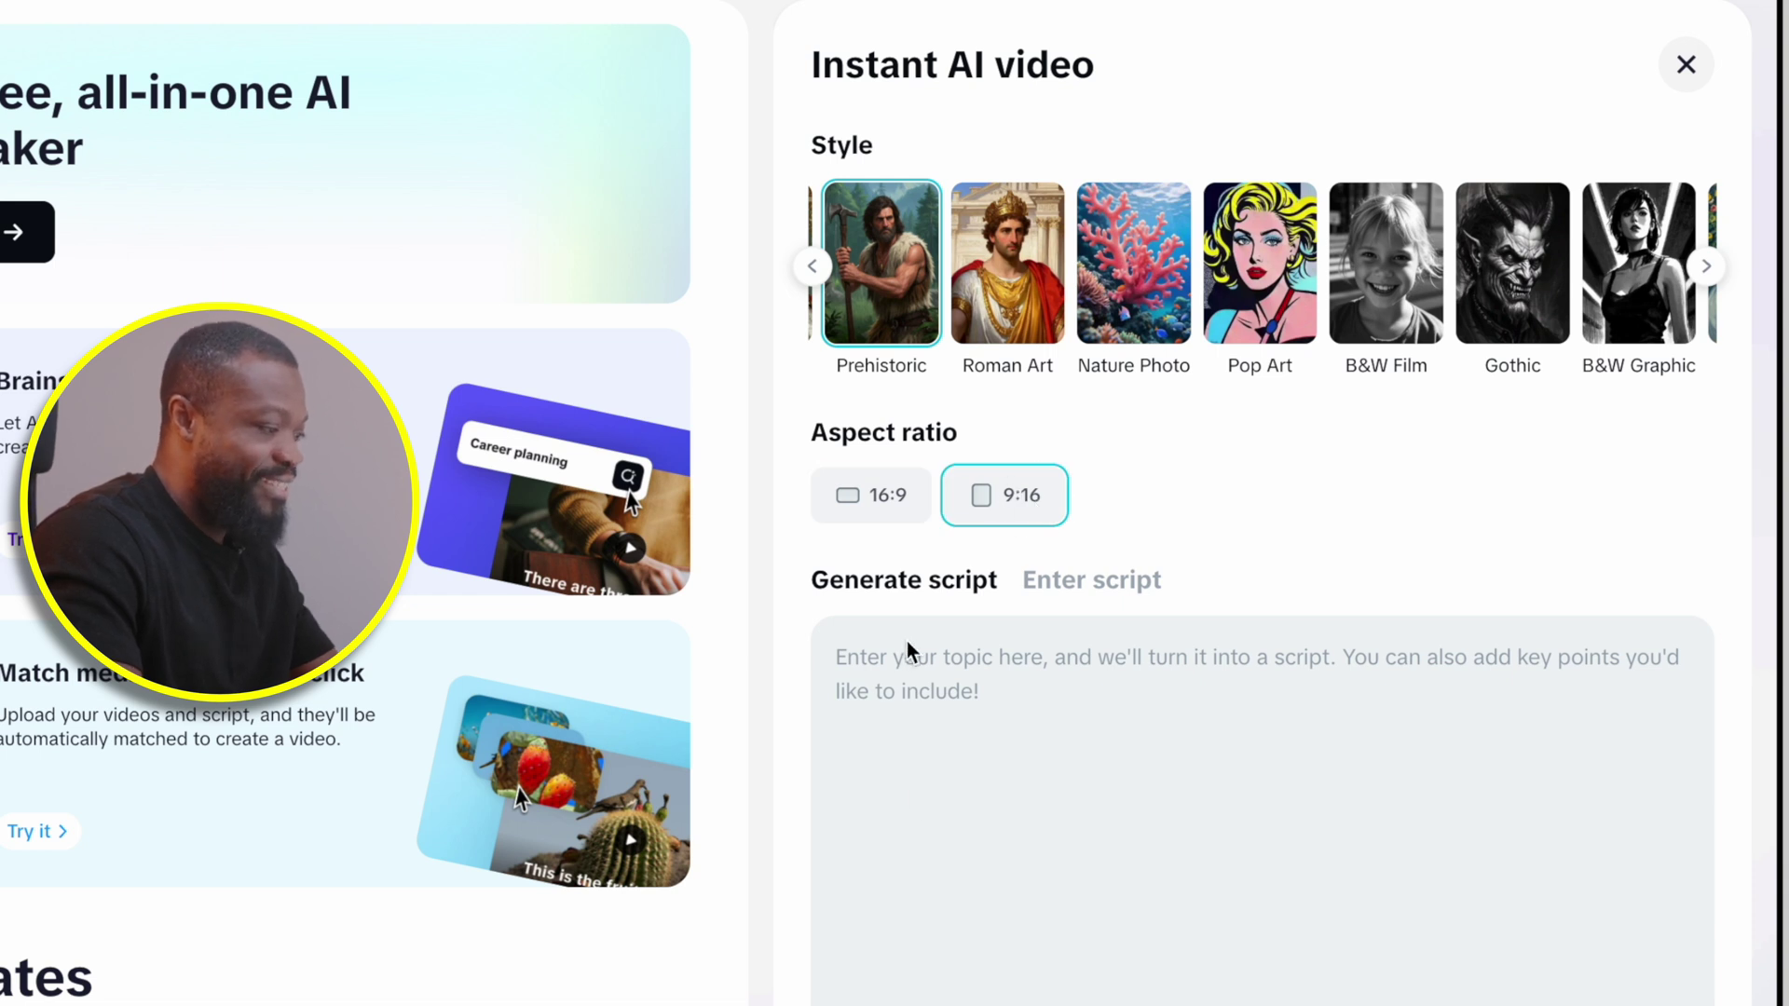
Enter "food Roman soldiers eat" as the topic for script generation
{"action": "left_click", "coordinate": [1071, 581]}
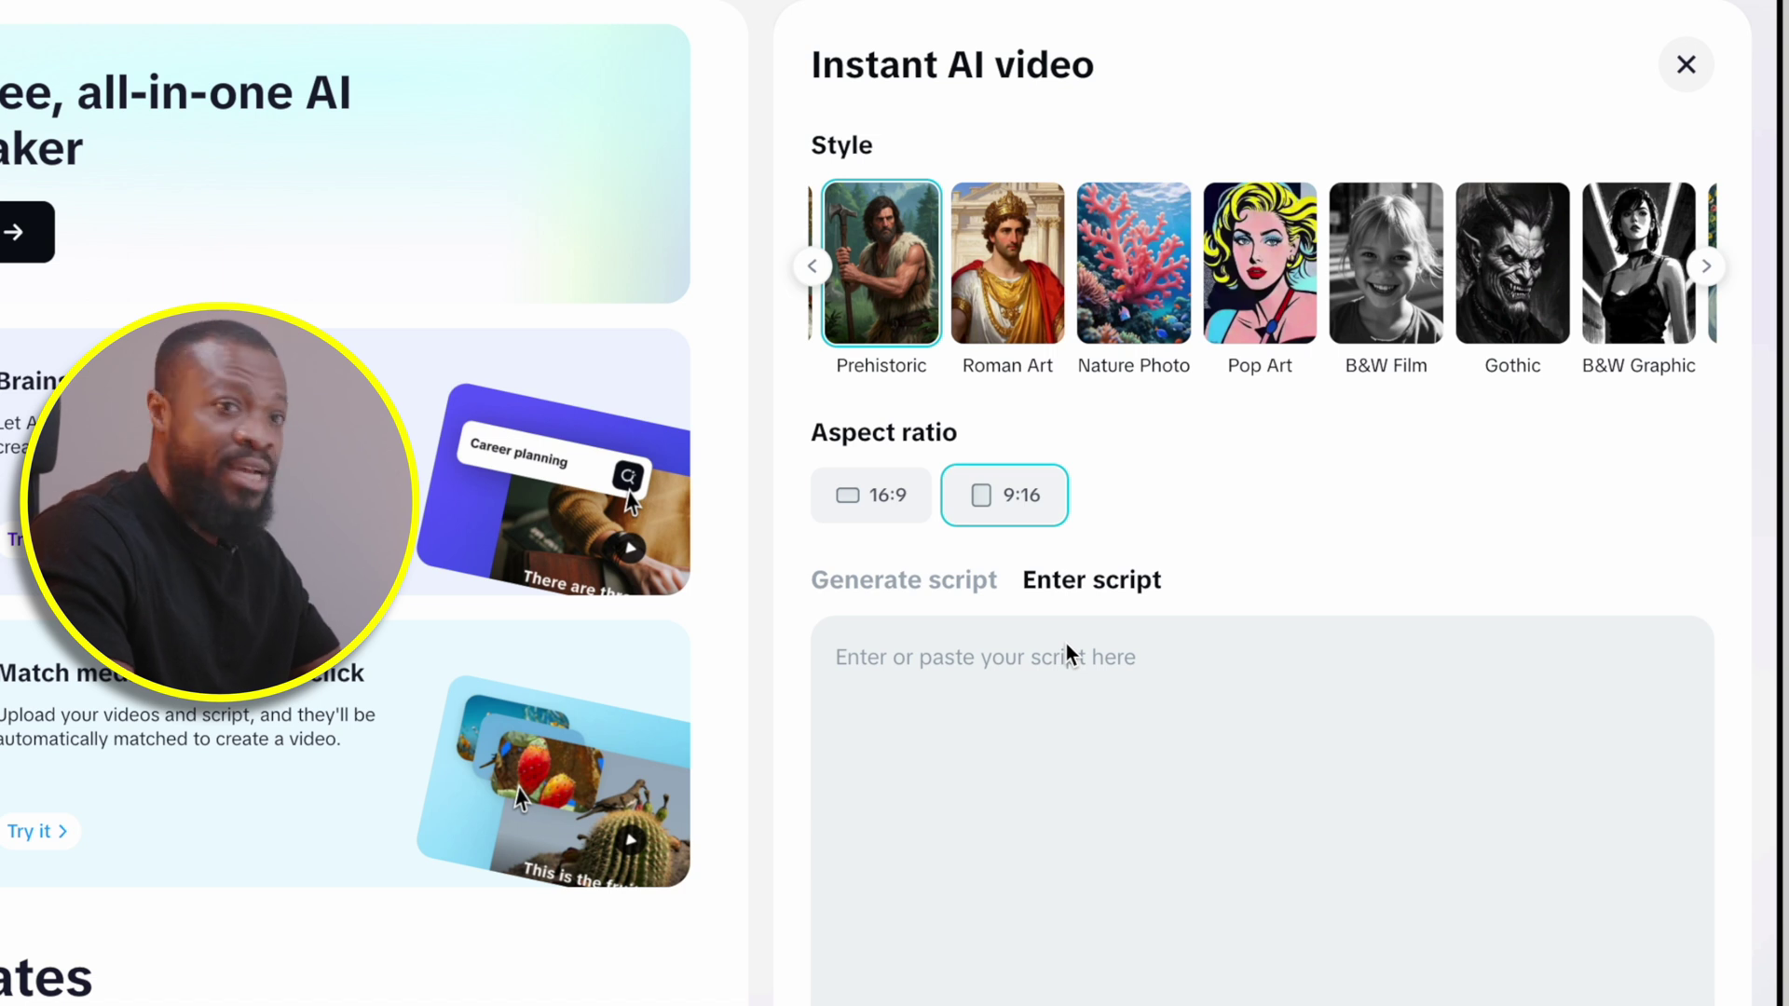
{"action": "left_click", "coordinate": [915, 584]}
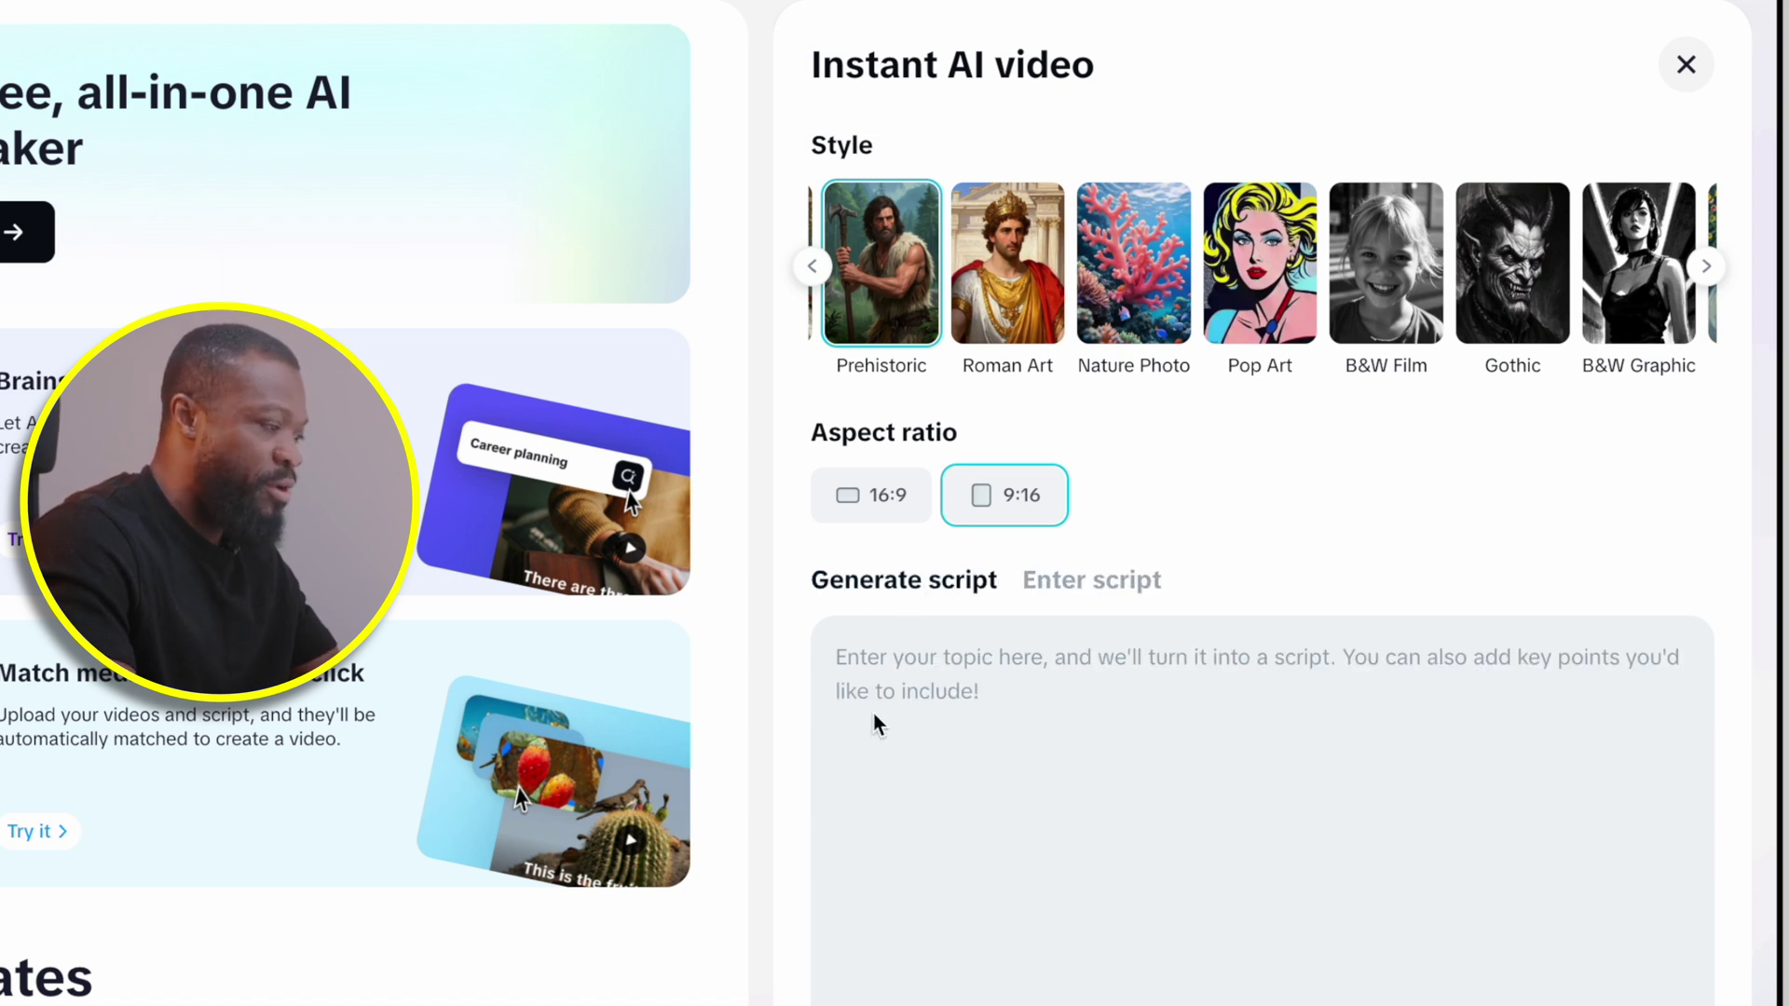
{"action": "left_click", "coordinate": [919, 662]}
{"action": "type", "text": "food Roman soldiers eat"}
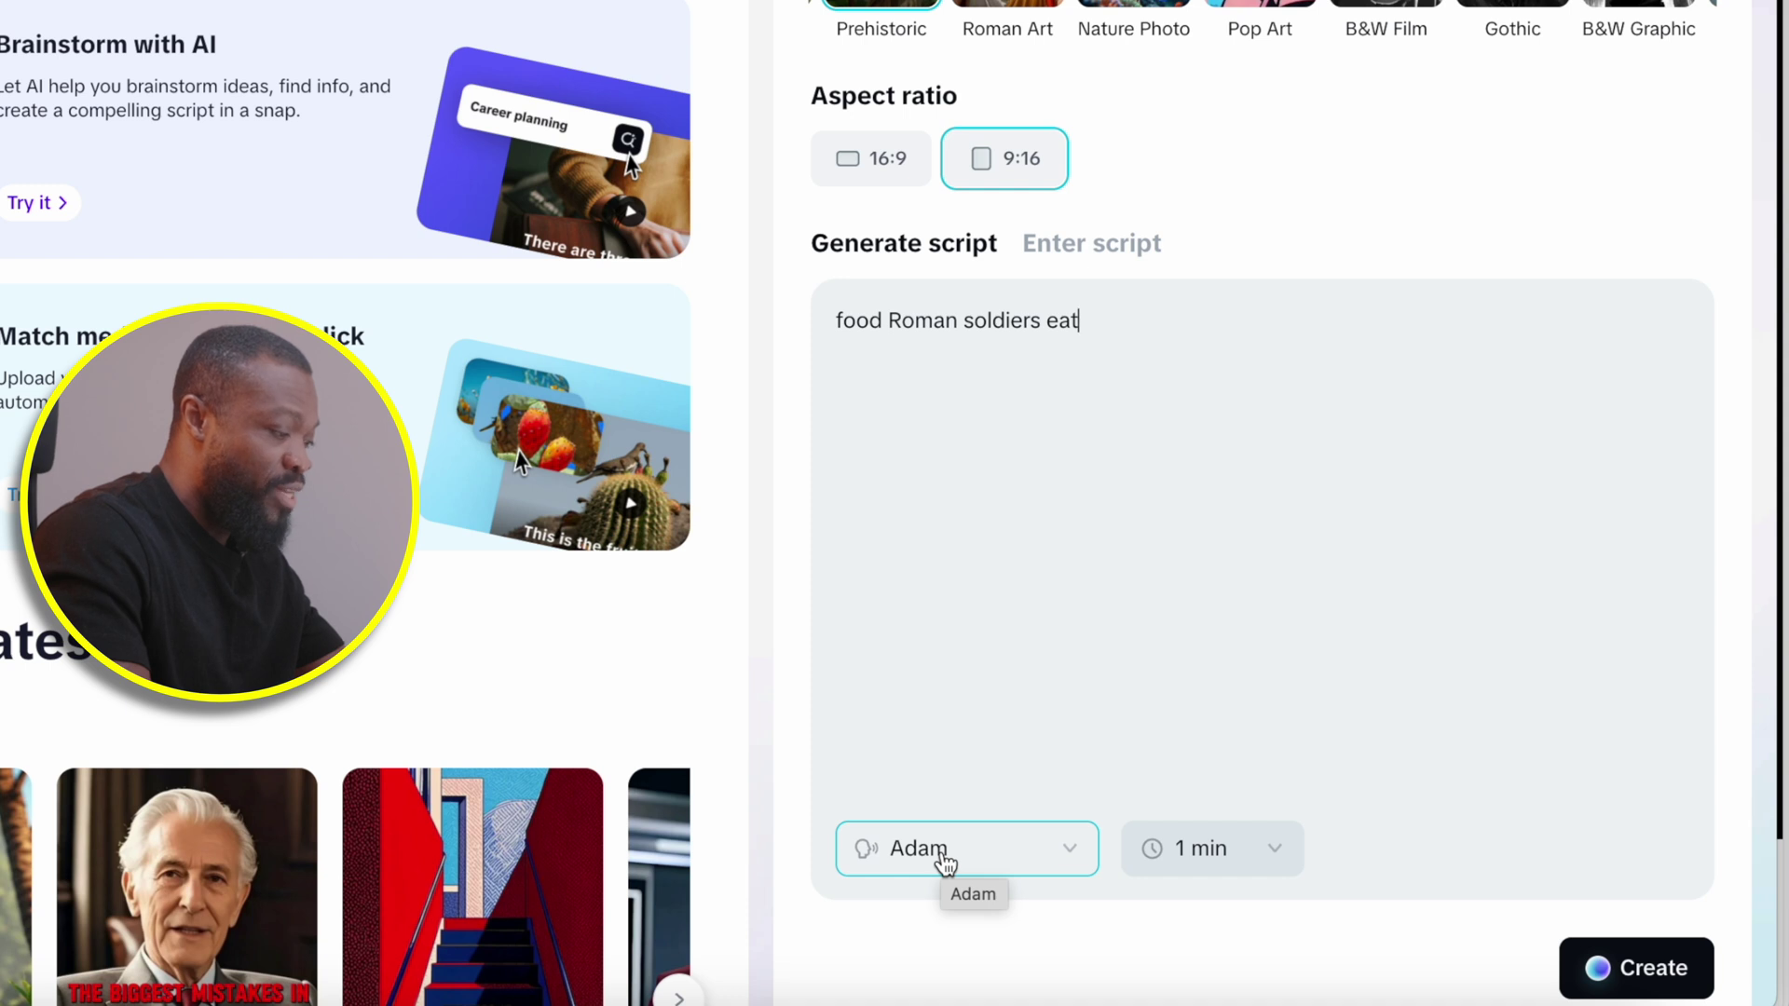
Preview the recommended voices and choose Serious Male III as the narrator
{"action": "left_click", "coordinate": [944, 861]}
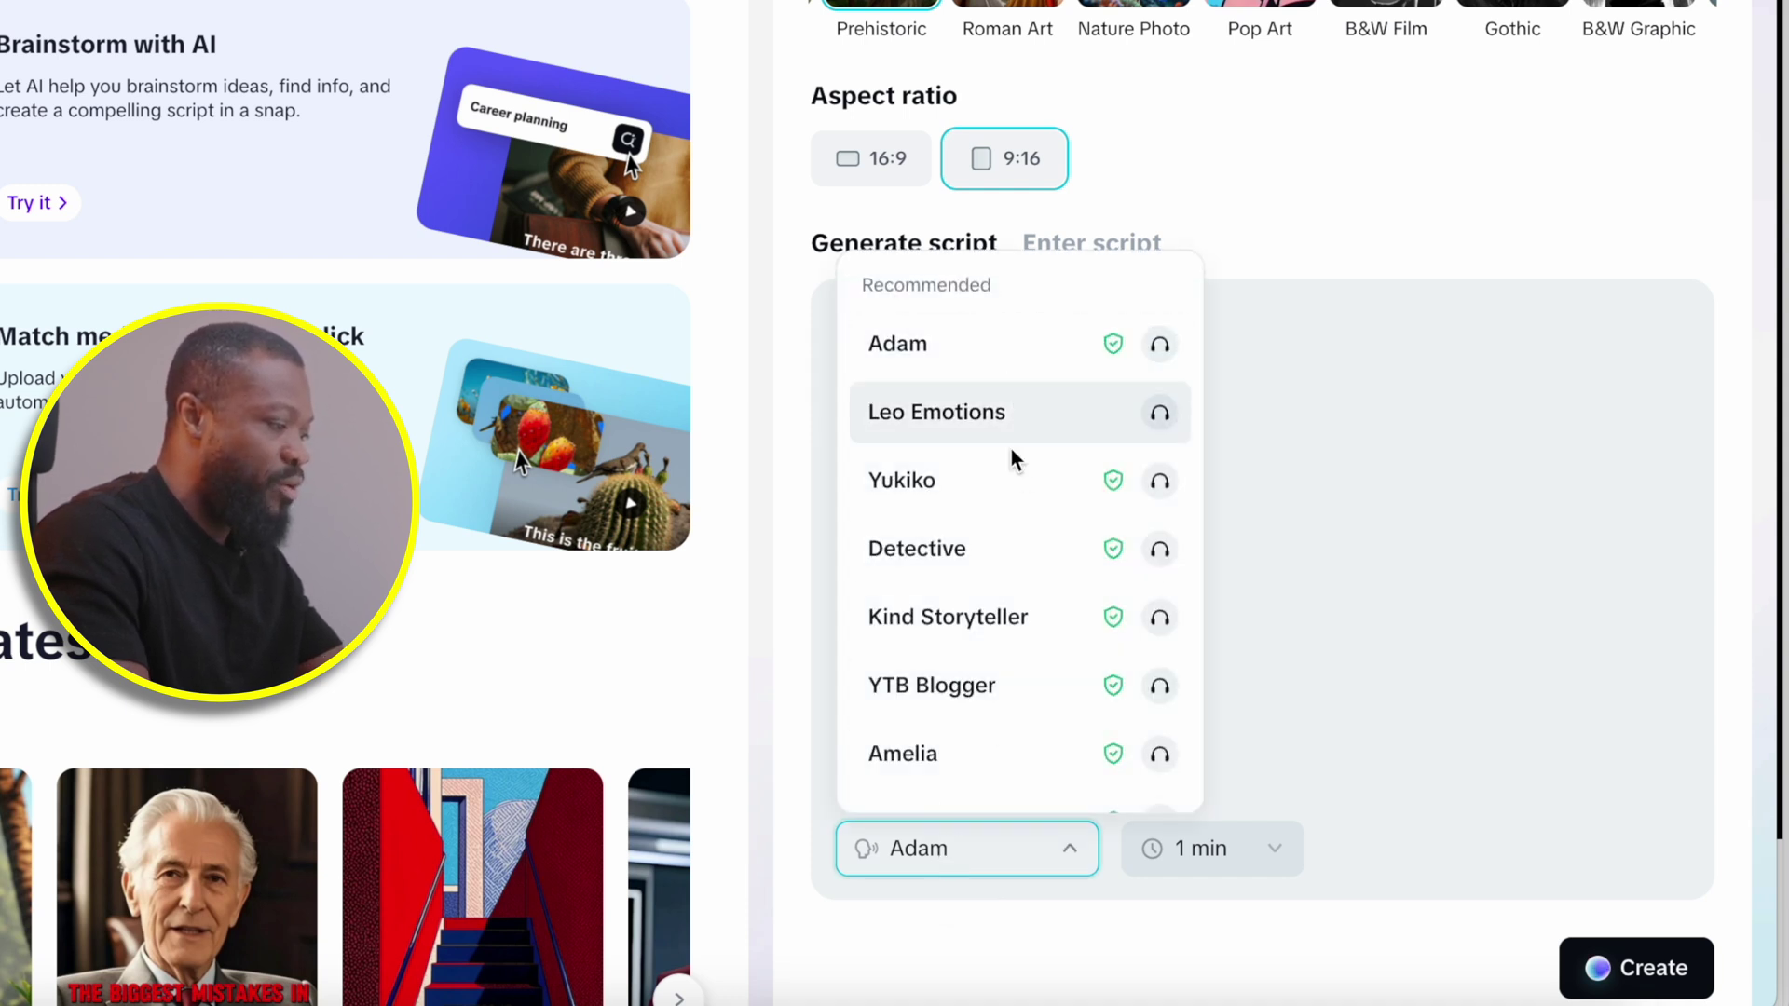
{"action": "scroll", "coordinate": [1012, 494], "scroll_direction": "down", "scroll_amount": 4}
{"action": "scroll", "coordinate": [1012, 496], "scroll_direction": "up", "scroll_amount": 1}
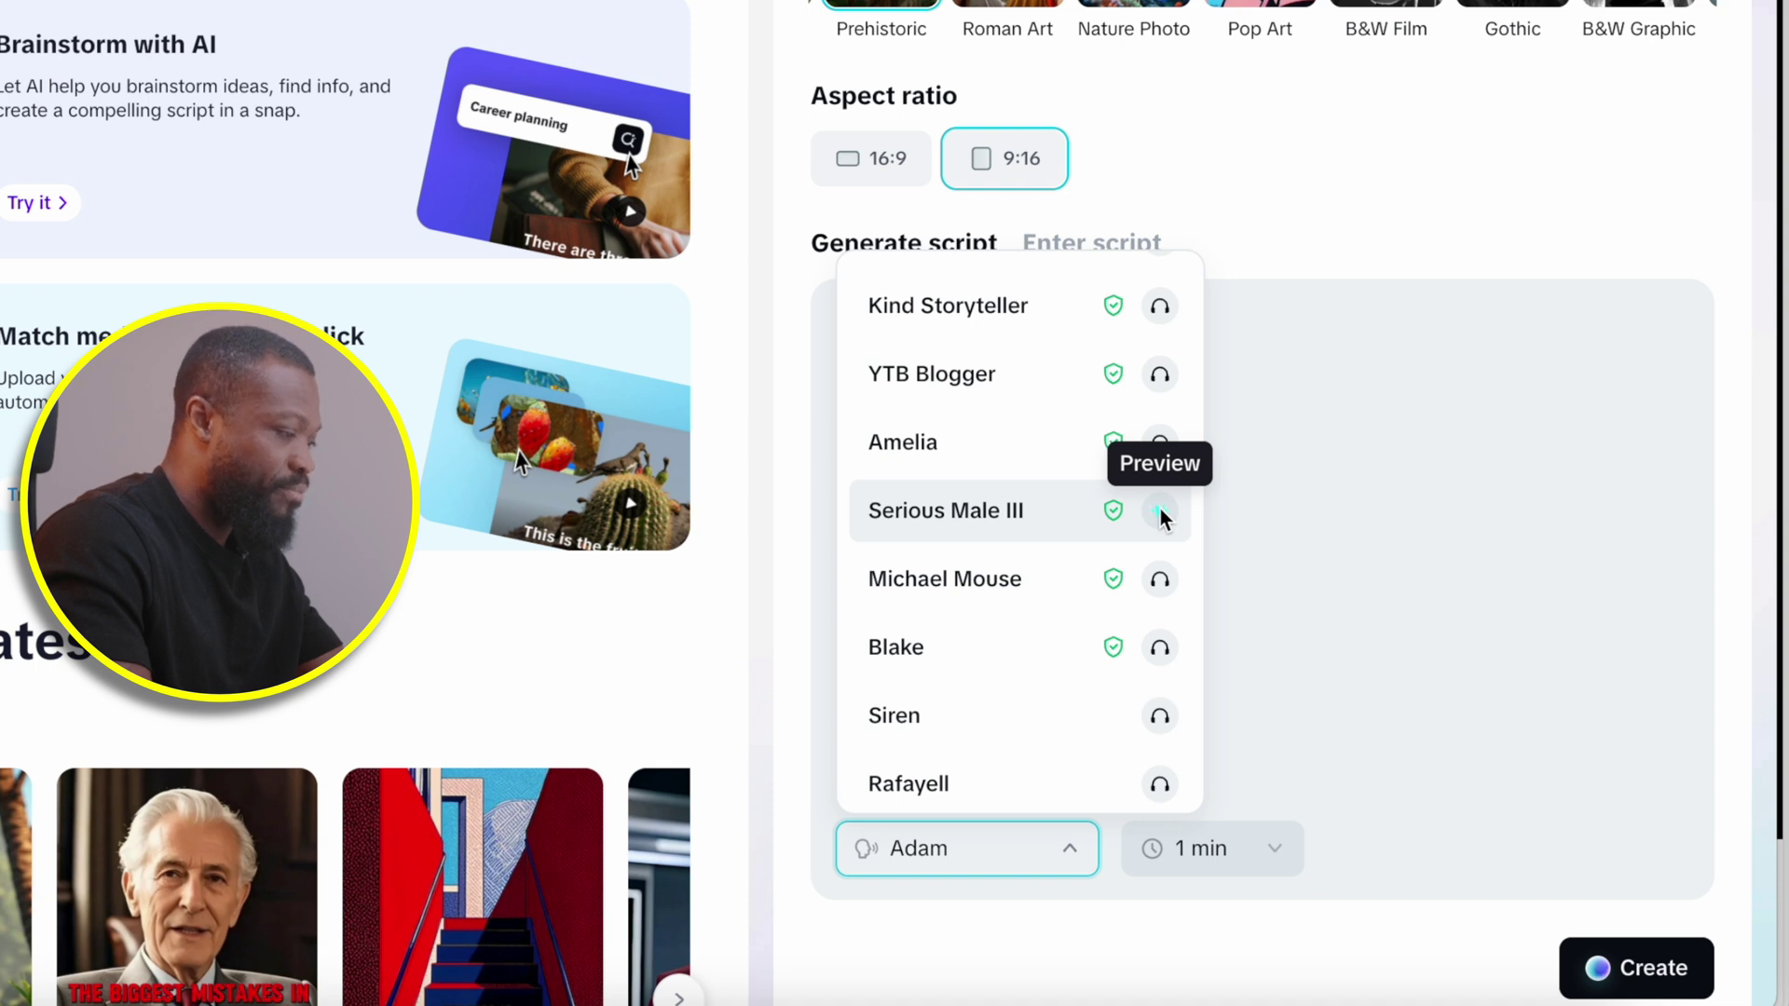
{"action": "left_click", "coordinate": [1156, 377]}
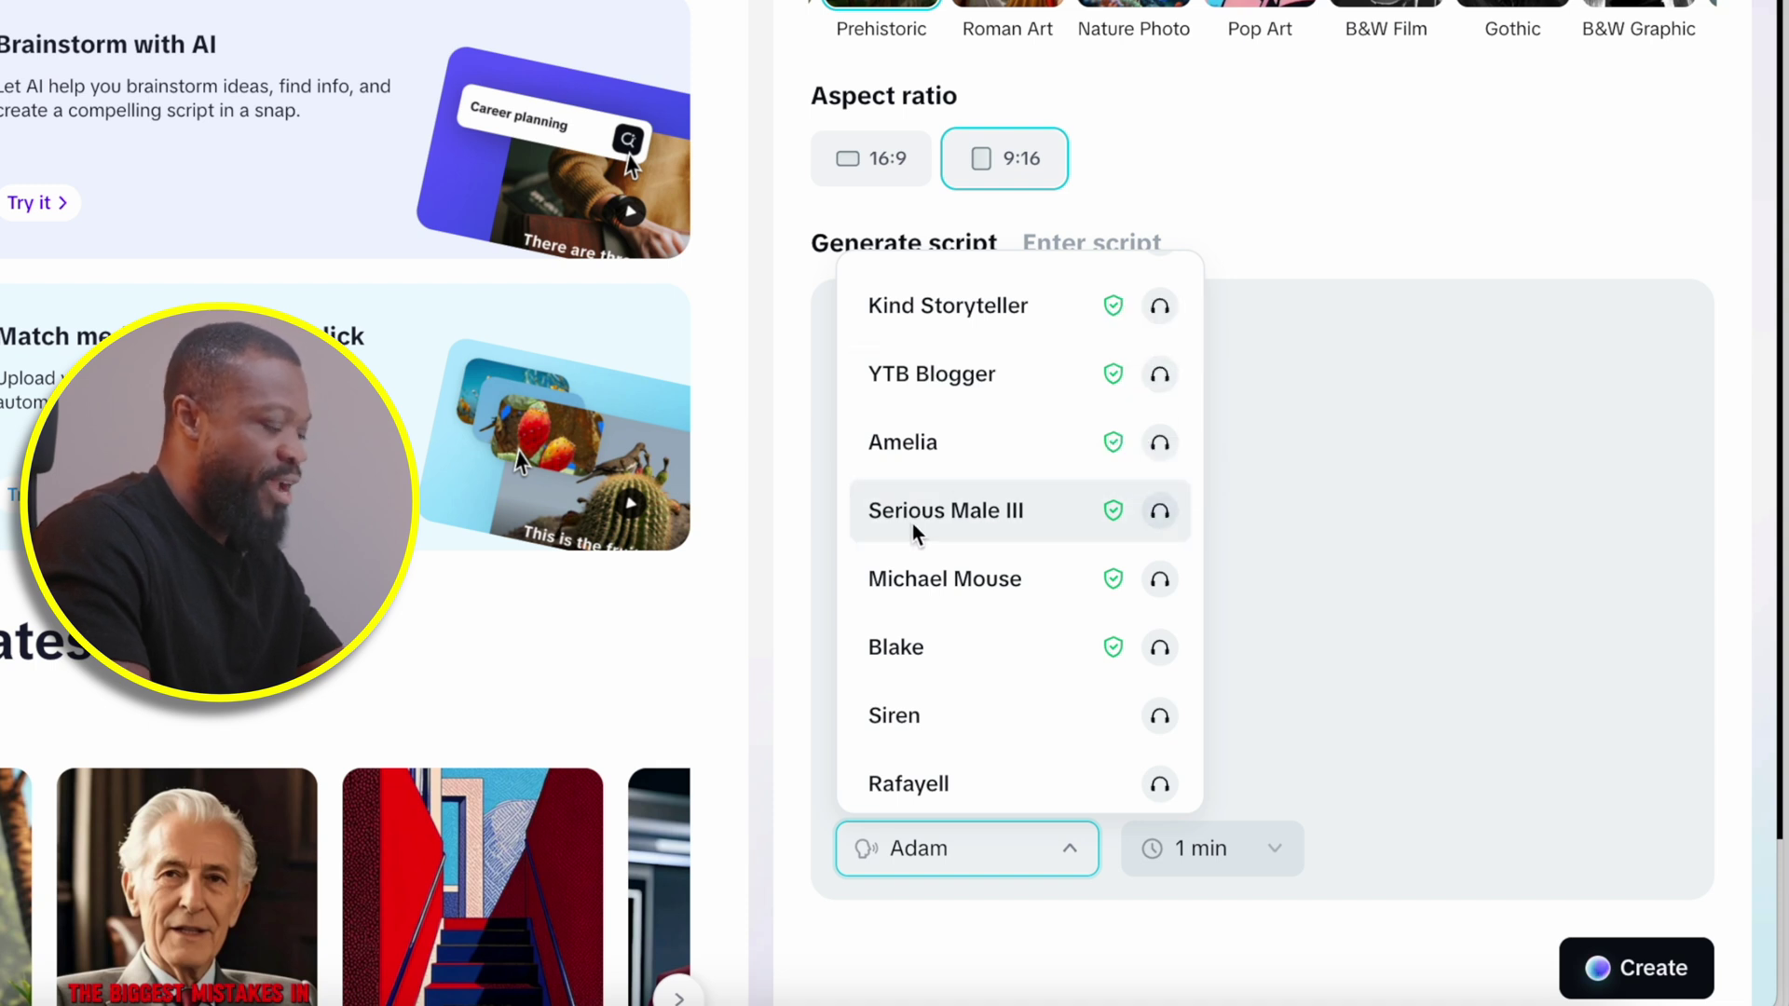
{"action": "left_click", "coordinate": [1053, 514]}
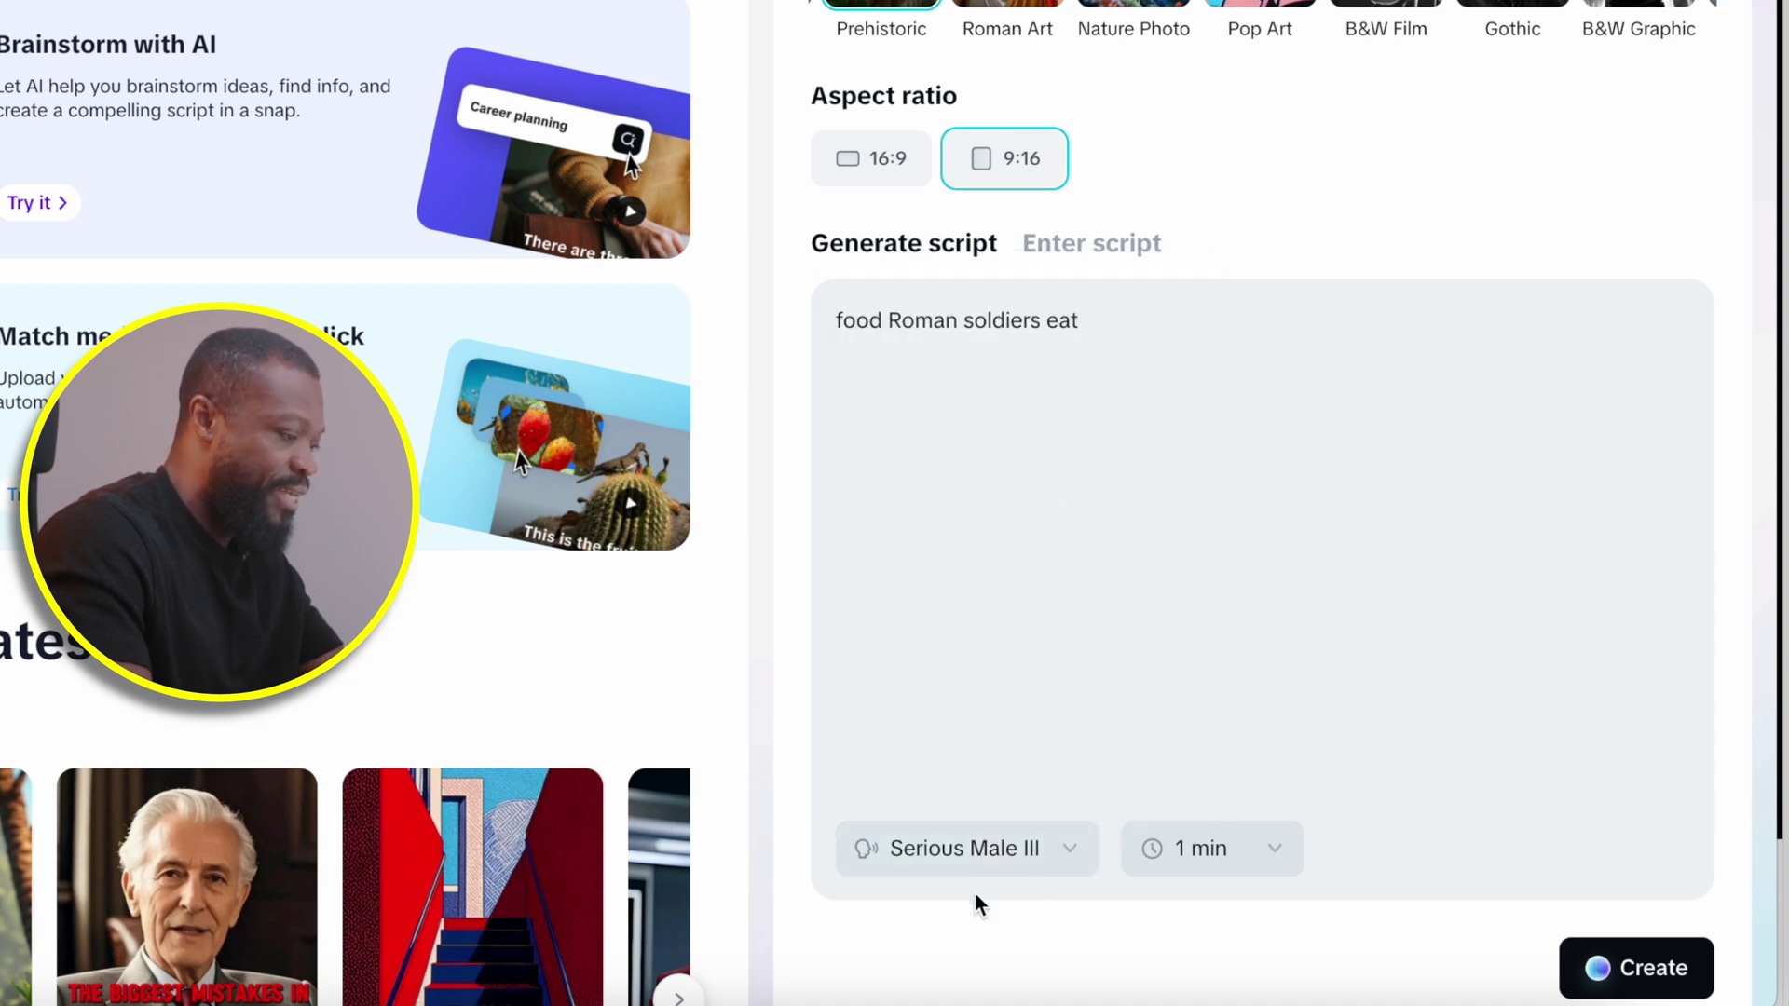
Create the video with a duration of 1 min and play its preview
{"action": "left_click", "coordinate": [1221, 844]}
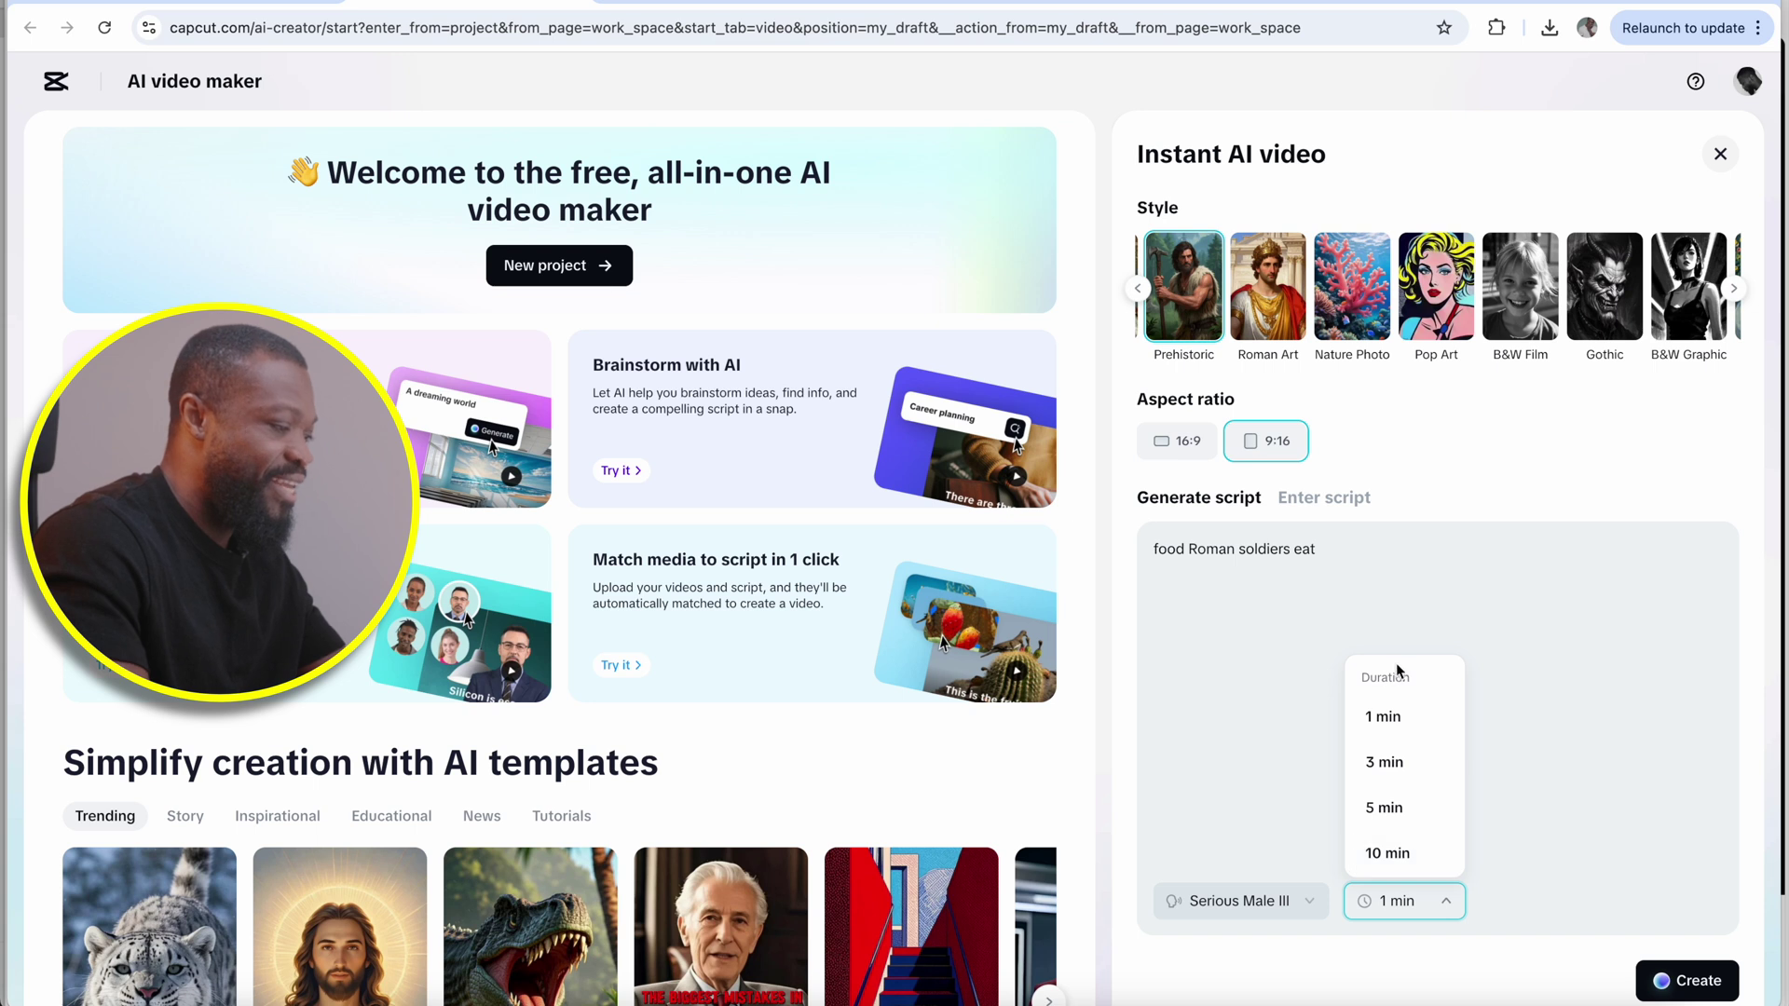
{"action": "left_click", "coordinate": [1382, 716]}
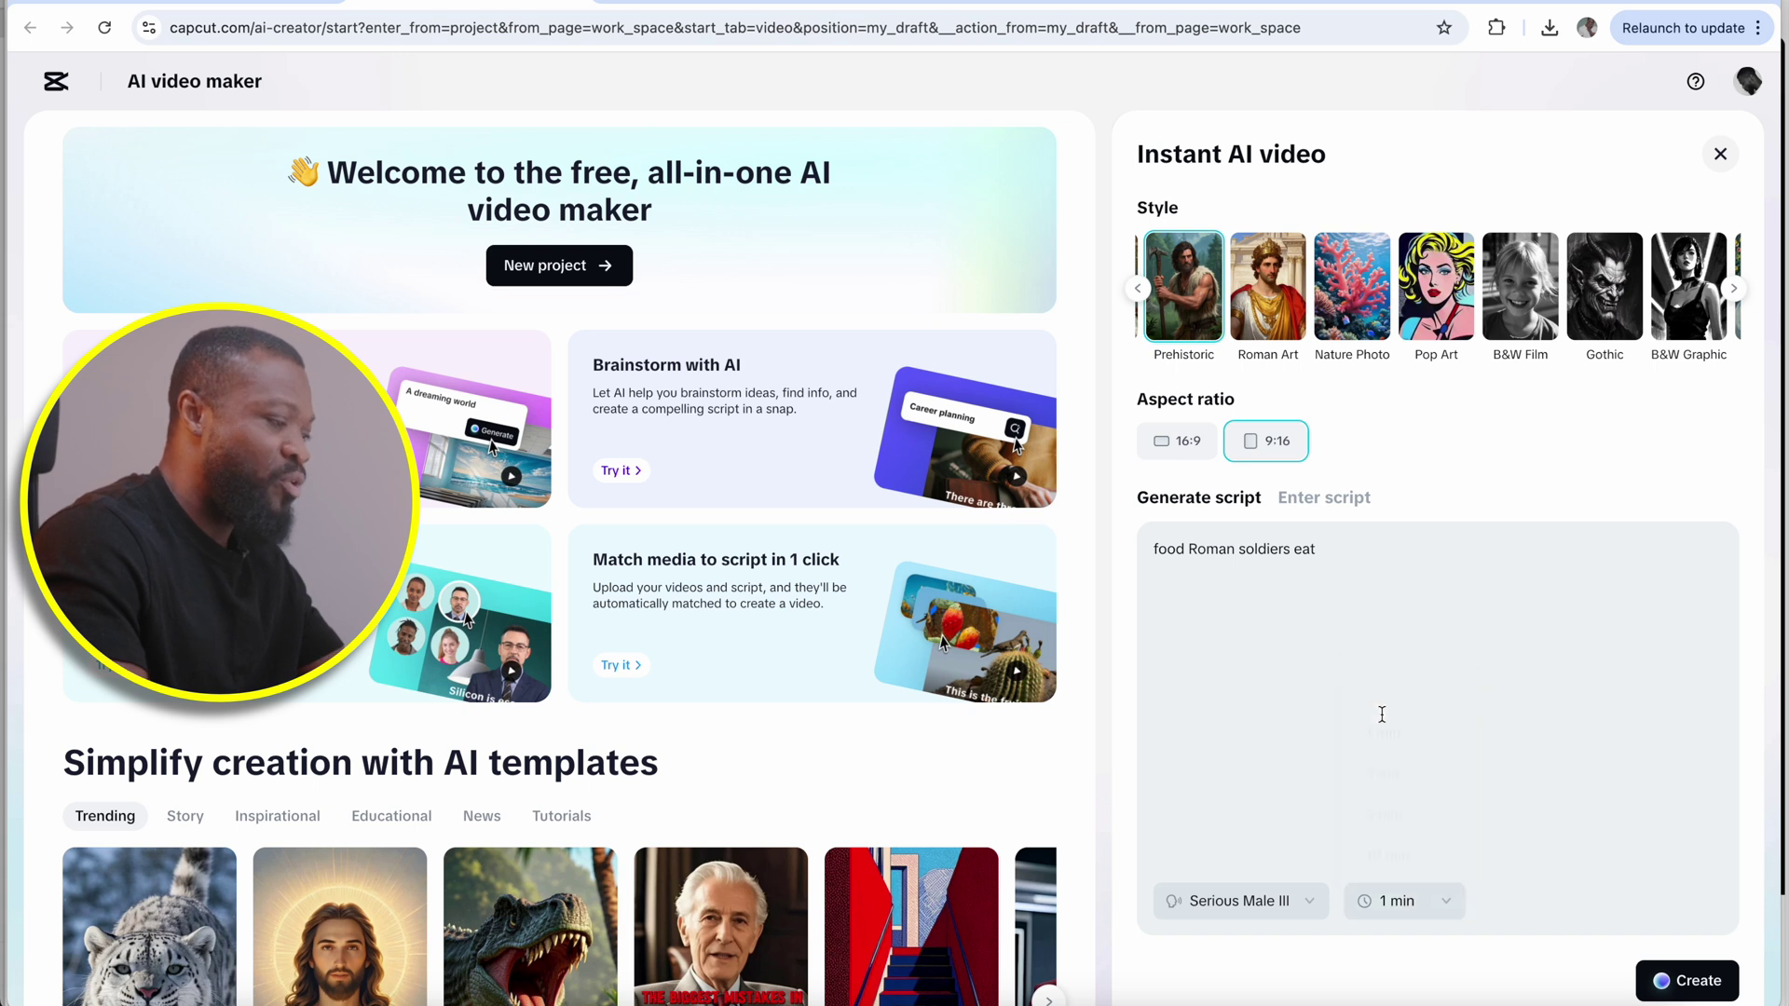
{"action": "left_click", "coordinate": [1689, 981]}
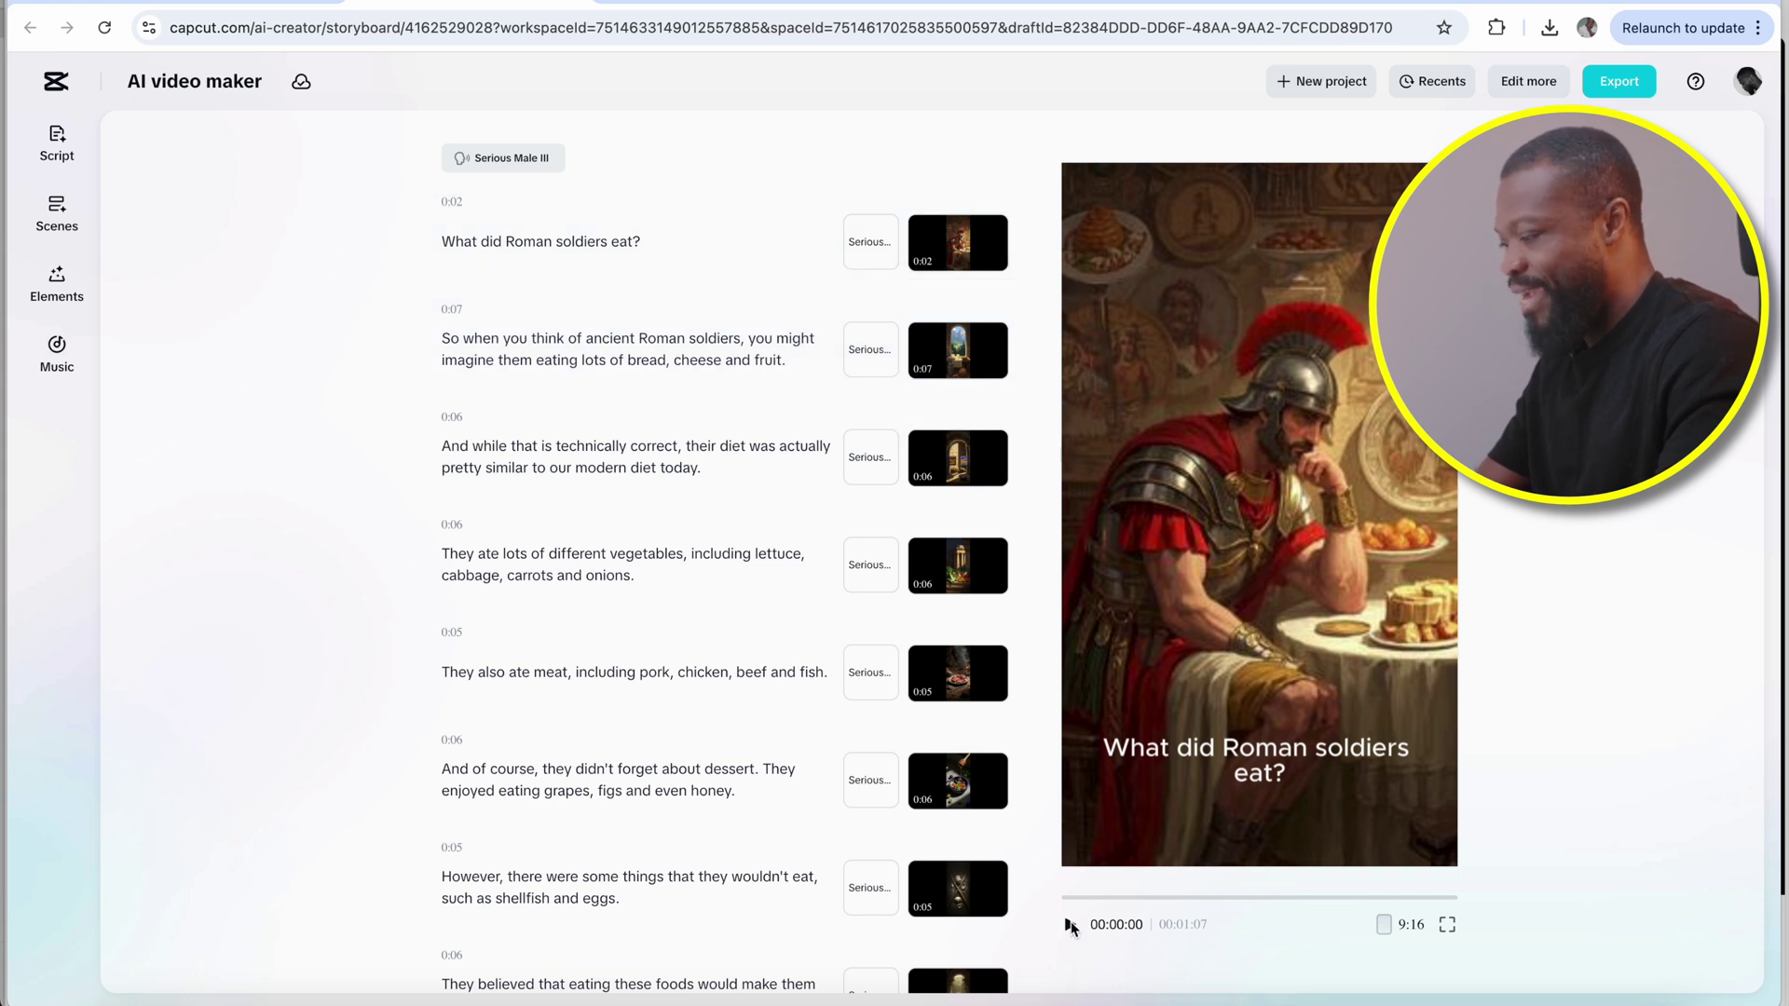
{"action": "left_click", "coordinate": [1070, 923]}
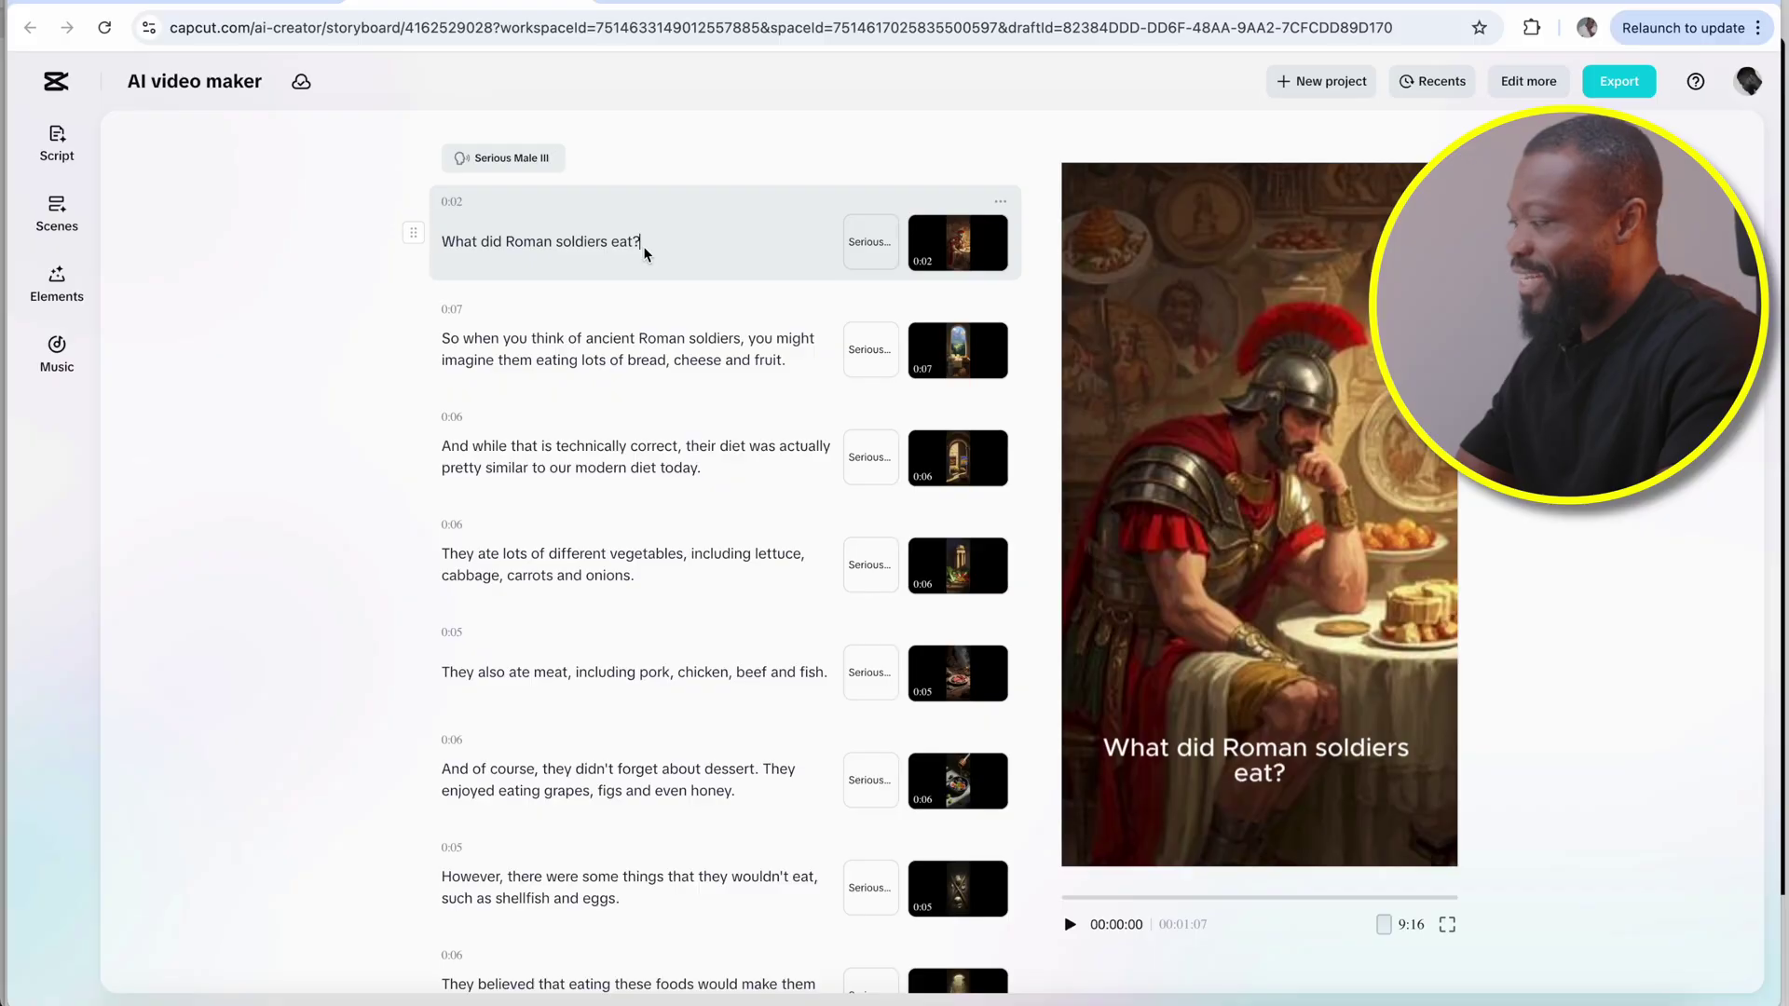
Rewrite the opening script line with the Improve it option and replace the original with "What kind of food did Roman soldiers munch on?"
{"action": "left_click_drag", "start_coordinate": [644, 248], "coordinate": [450, 245]}
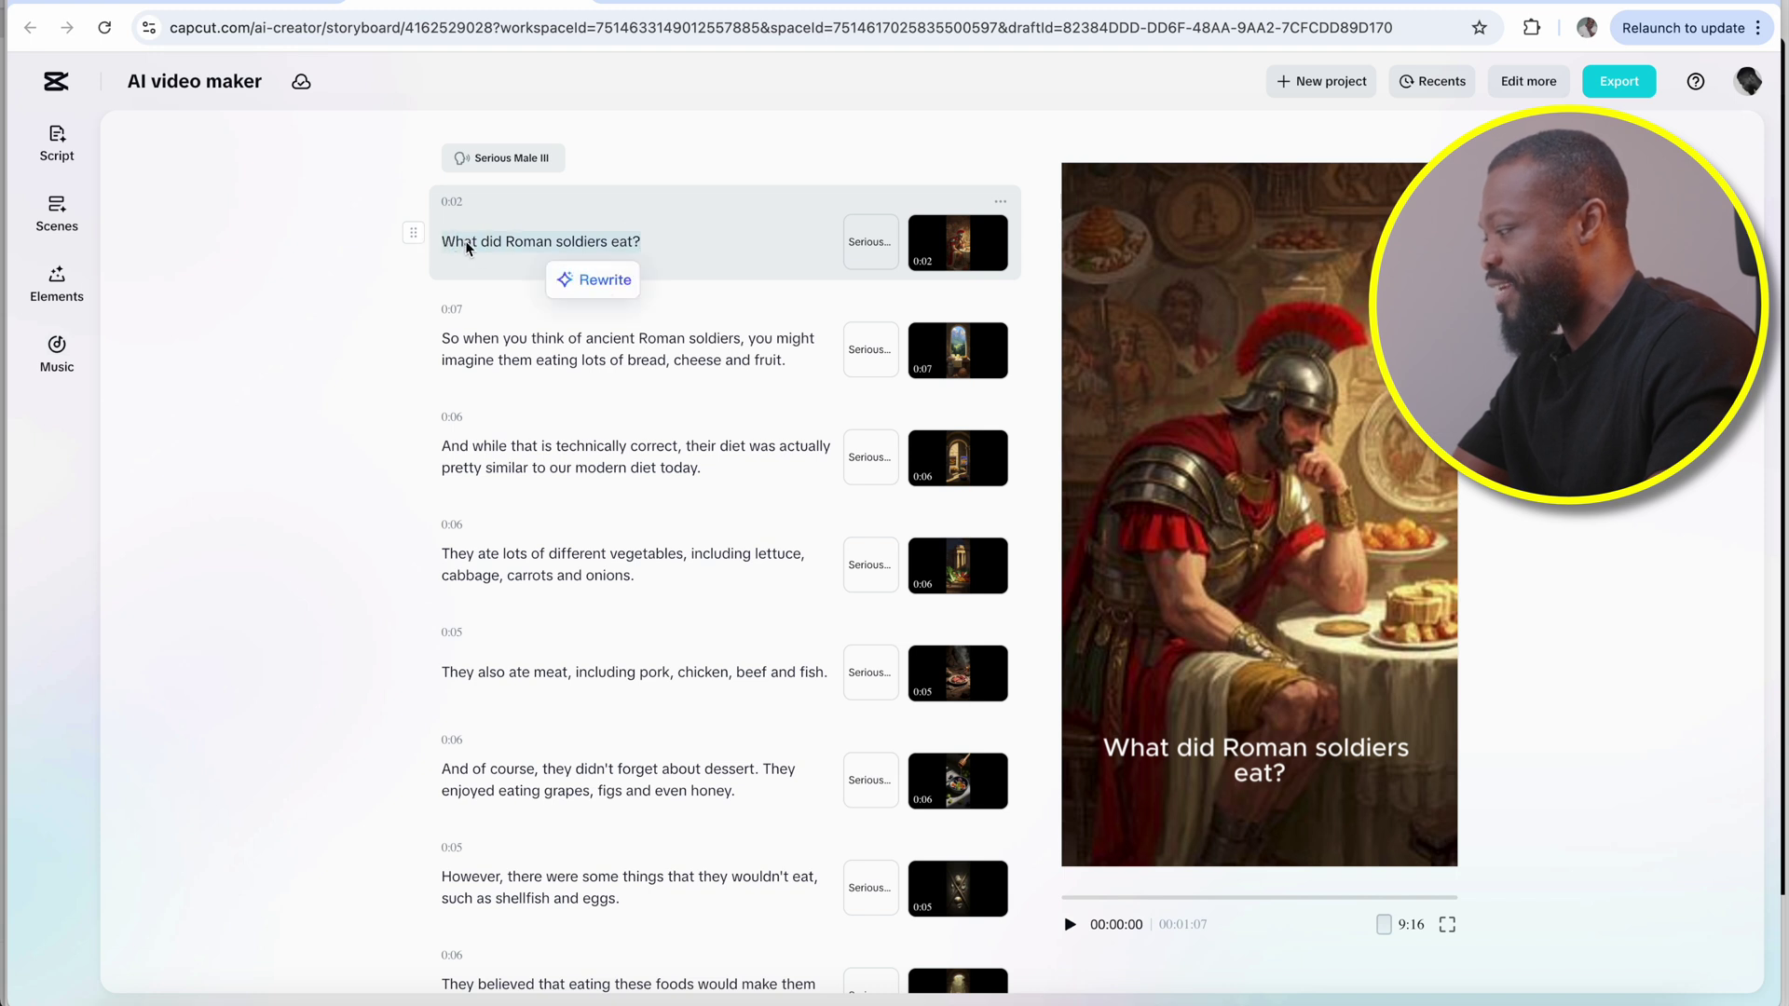
{"action": "left_click", "coordinate": [600, 283]}
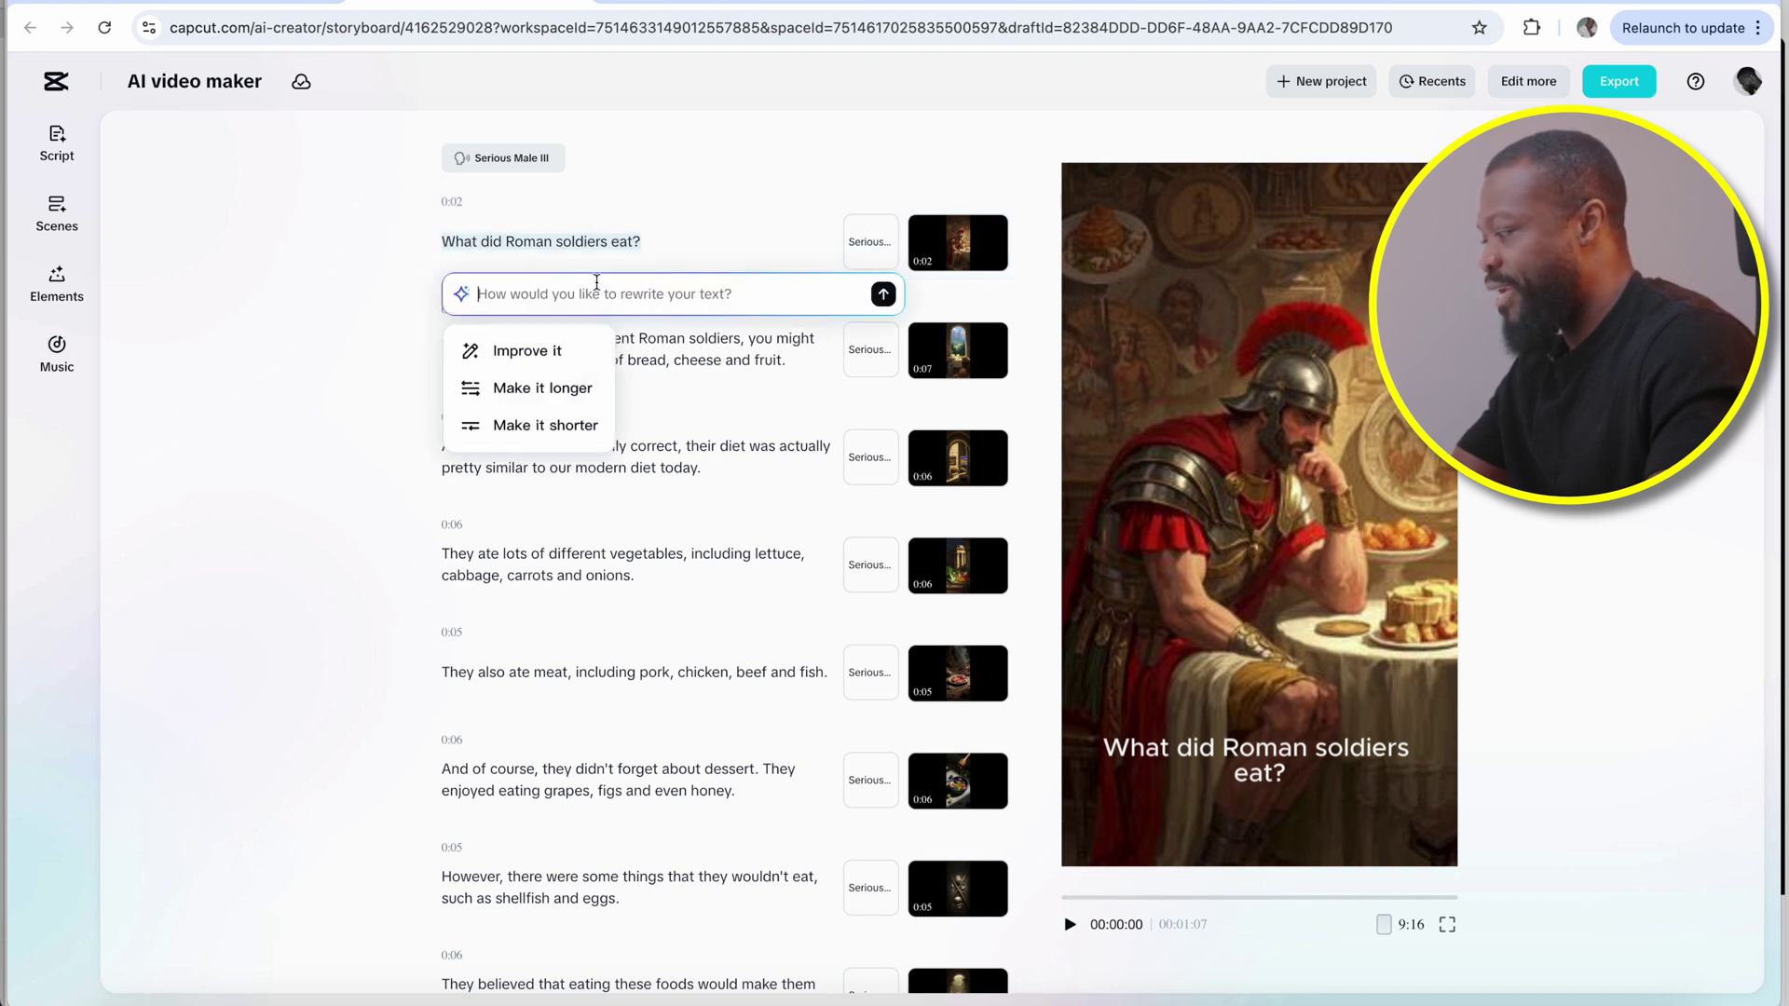
{"action": "left_click", "coordinate": [514, 358]}
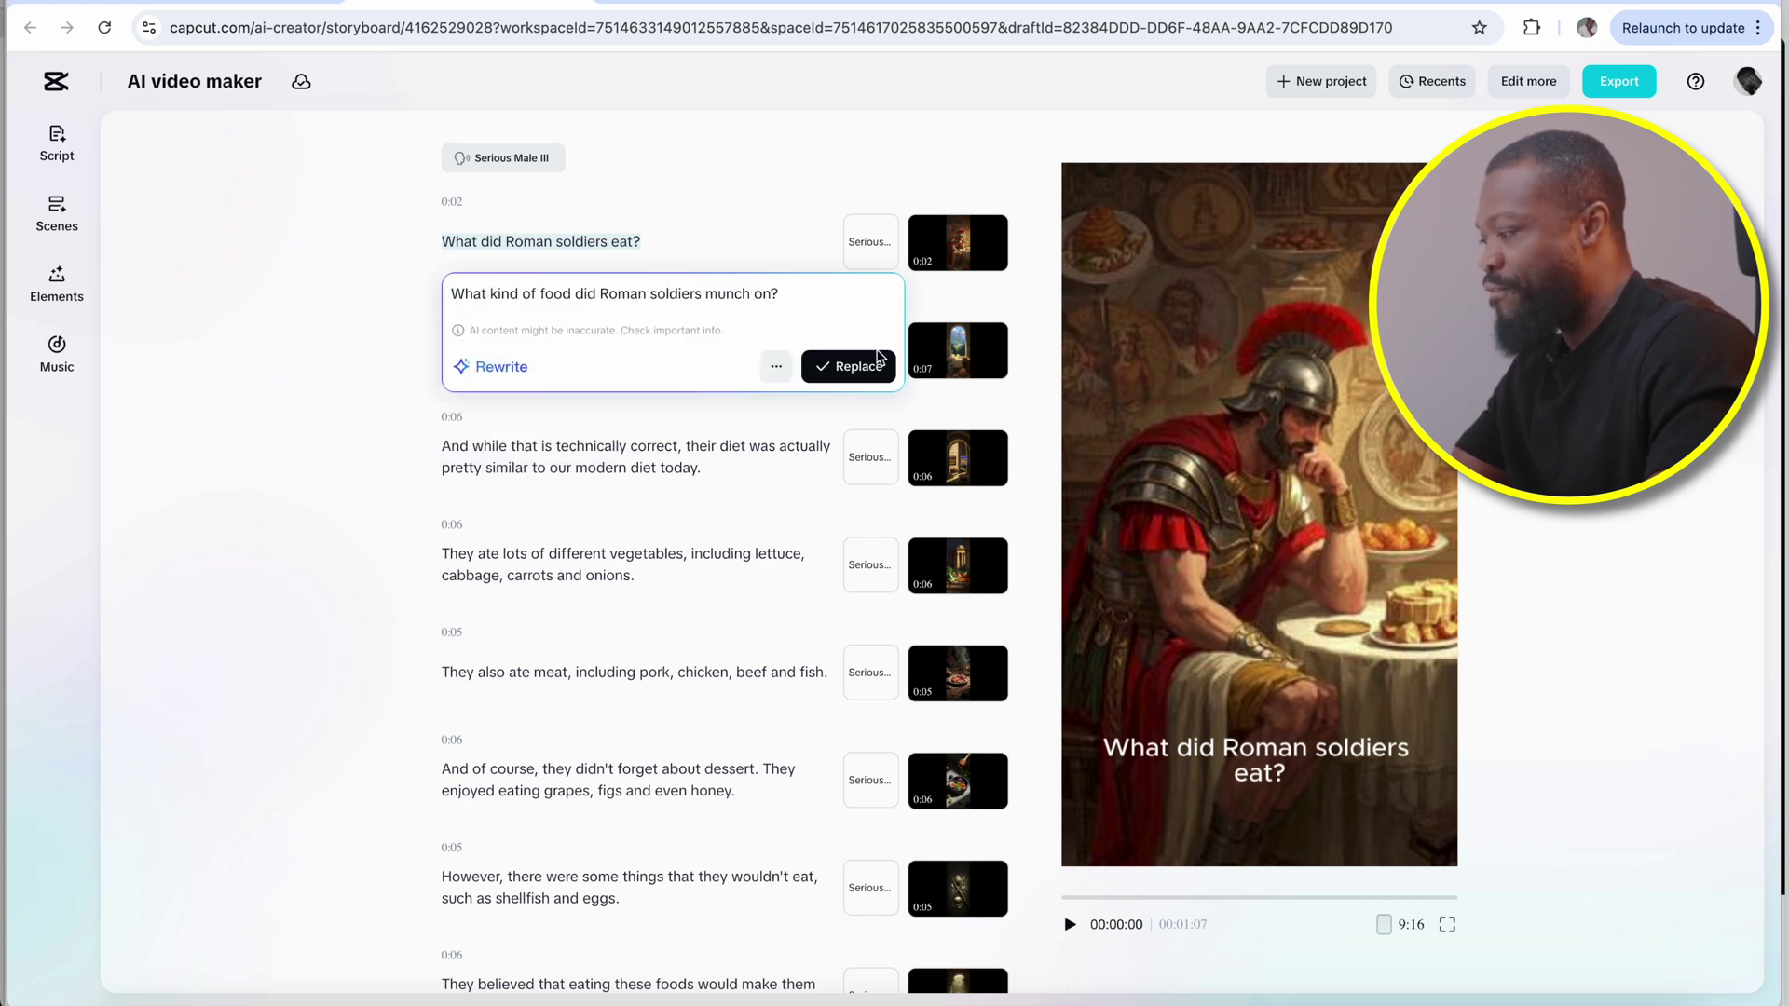
{"action": "left_click", "coordinate": [846, 369]}
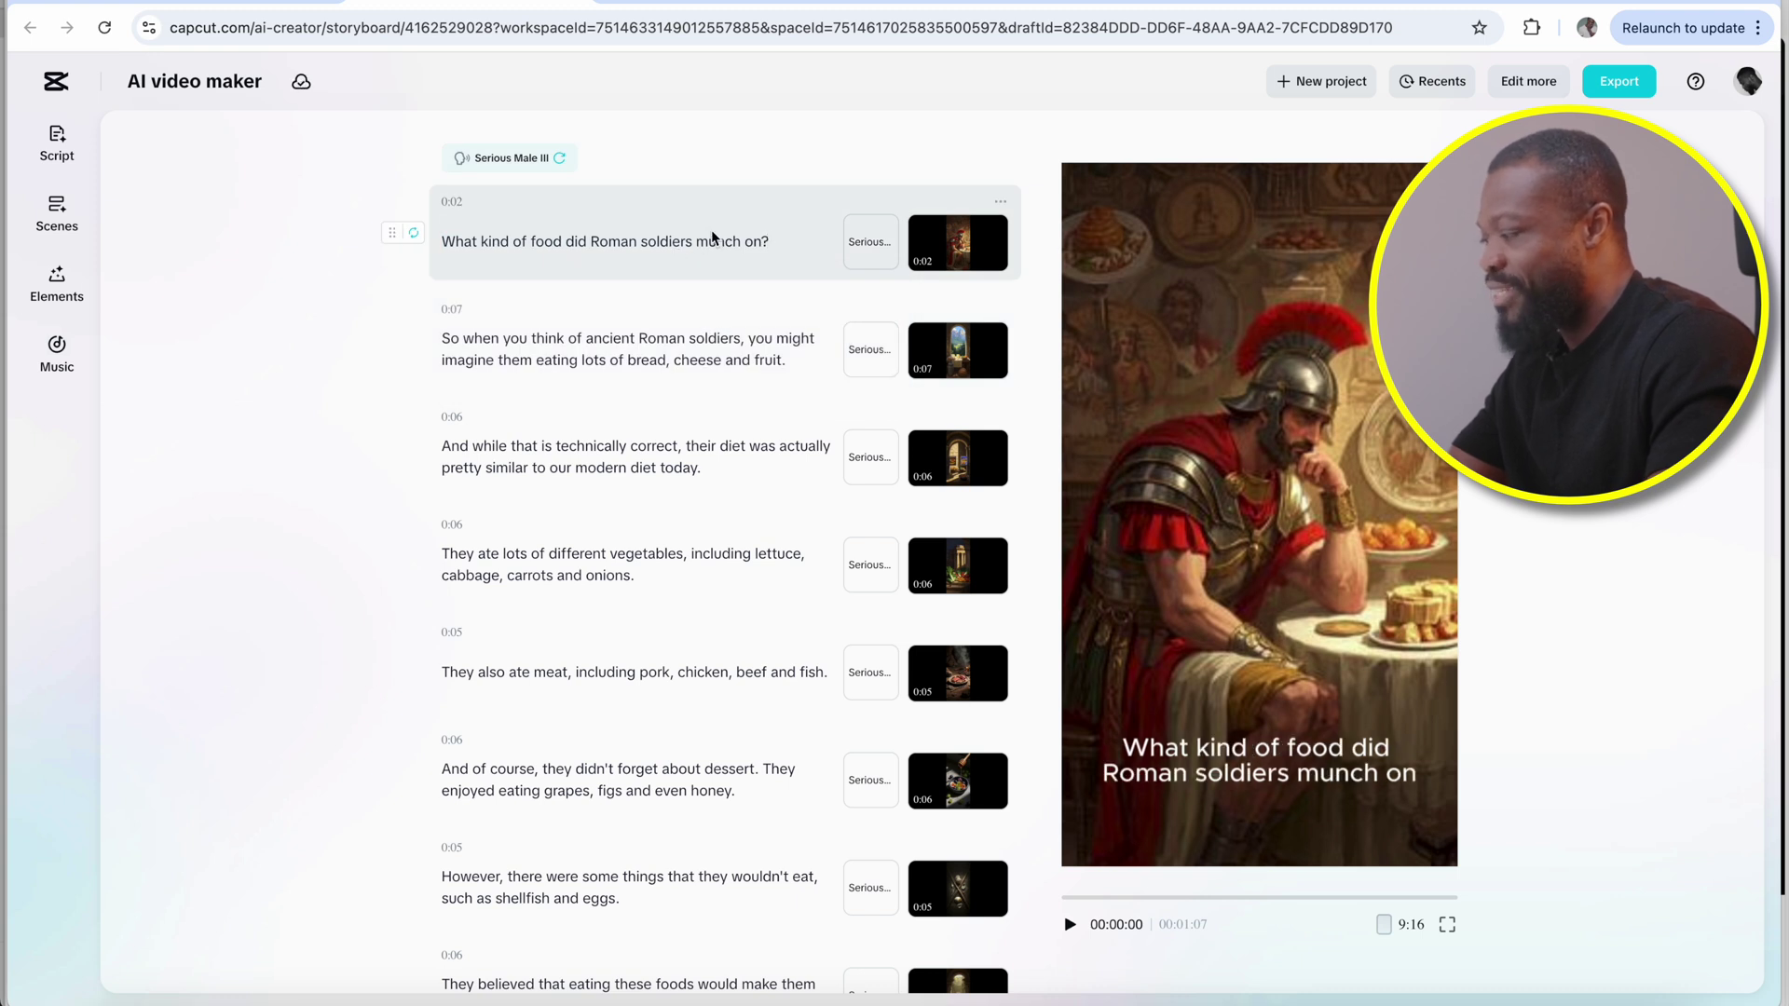
Update the first scene's voiceover to match the rewritten line and play the video preview
{"action": "left_click", "coordinate": [413, 233]}
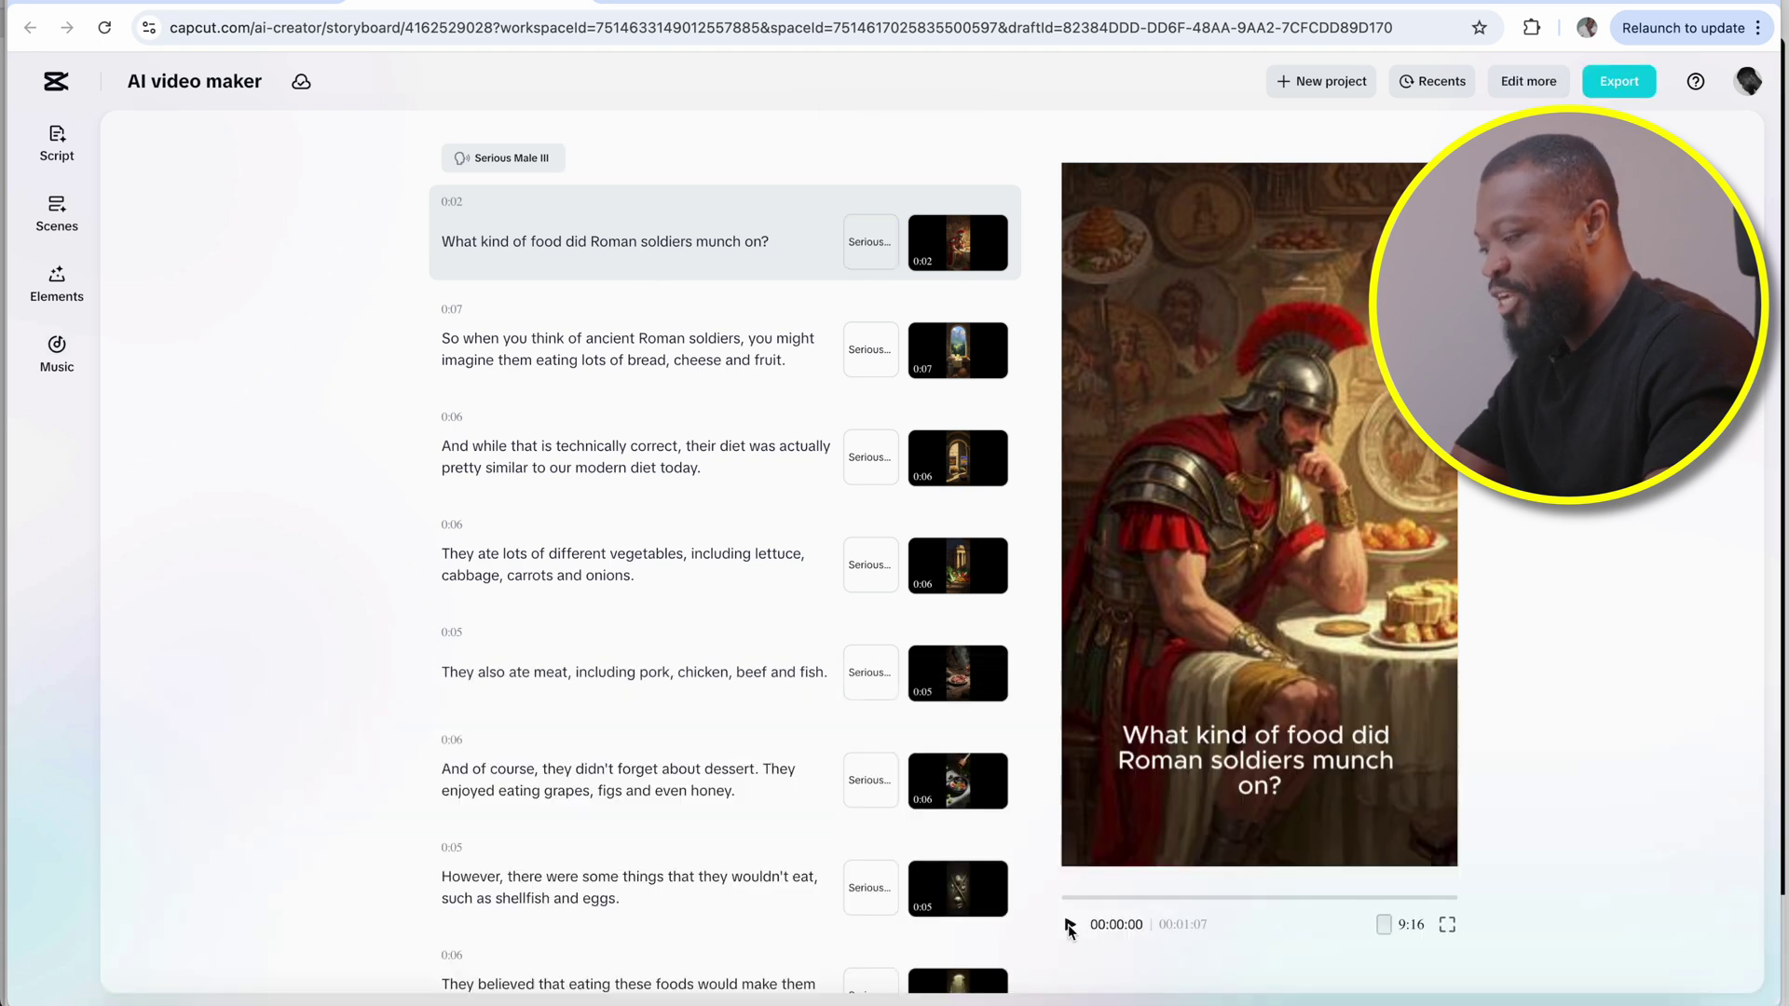
{"action": "left_click", "coordinate": [1069, 926]}
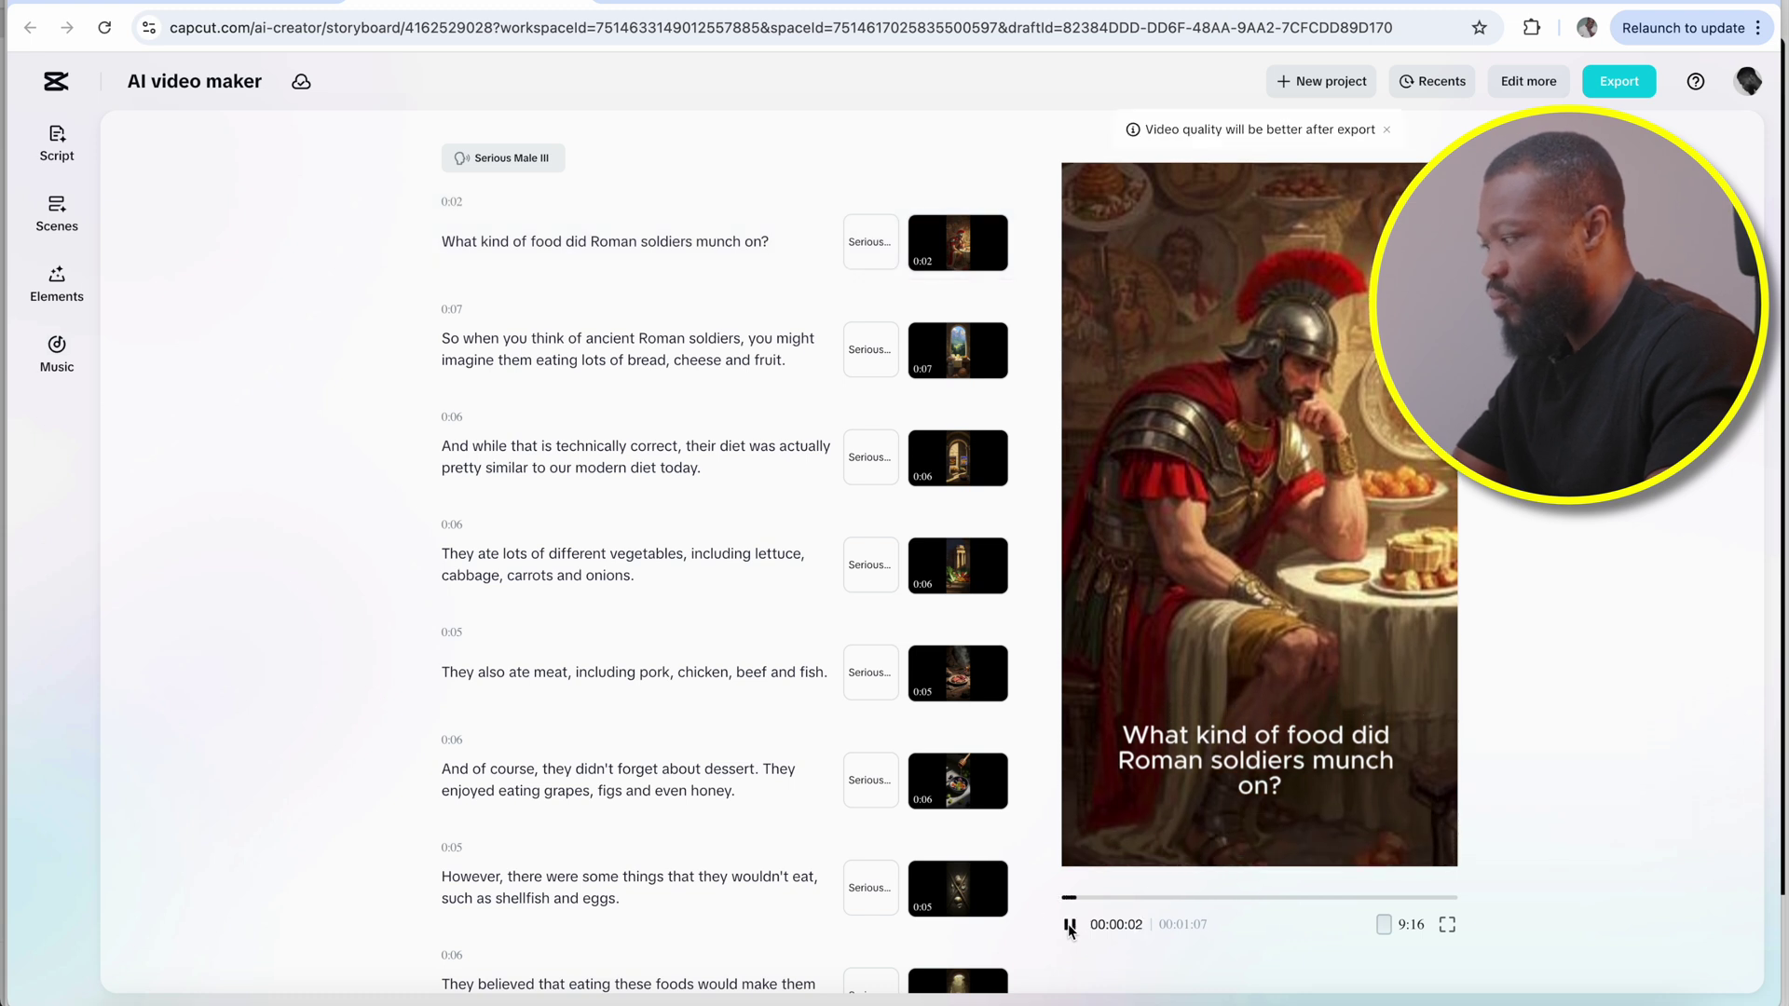
Examine the stock, uploaded and AI media sources for replacing the first scene's image, then close them without replacing it
{"action": "mouse_move", "coordinate": [934, 244]}
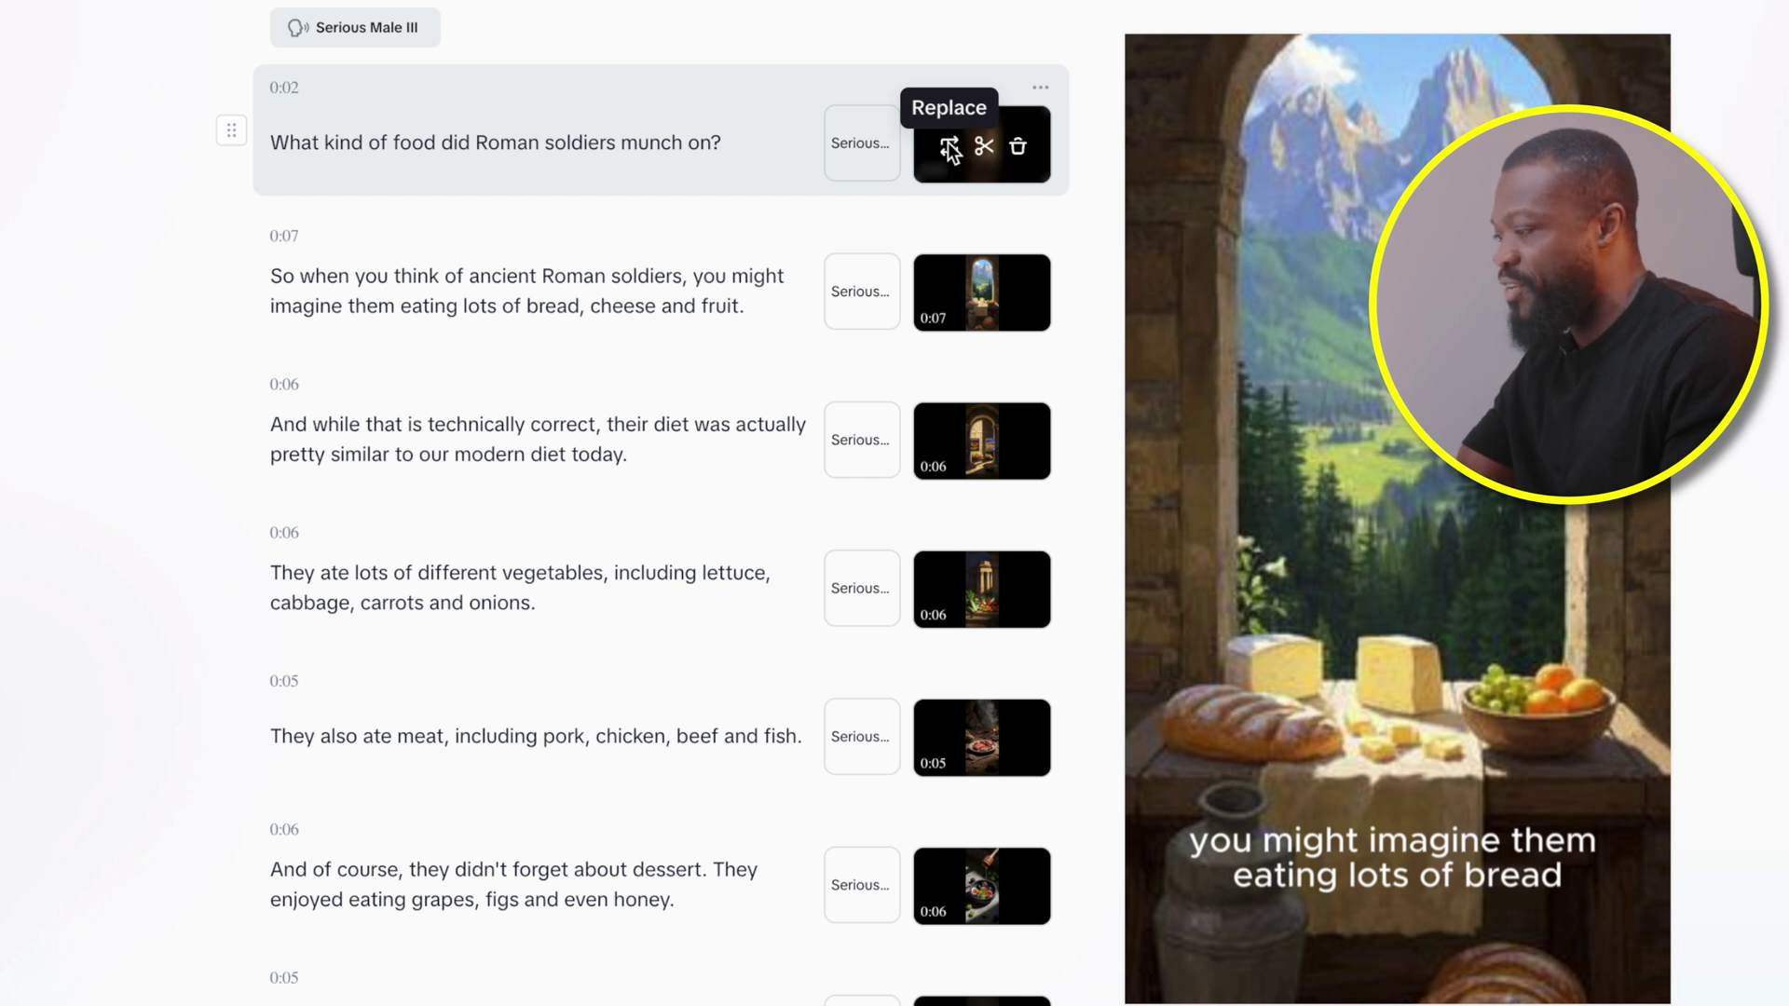
{"action": "left_click", "coordinate": [950, 146]}
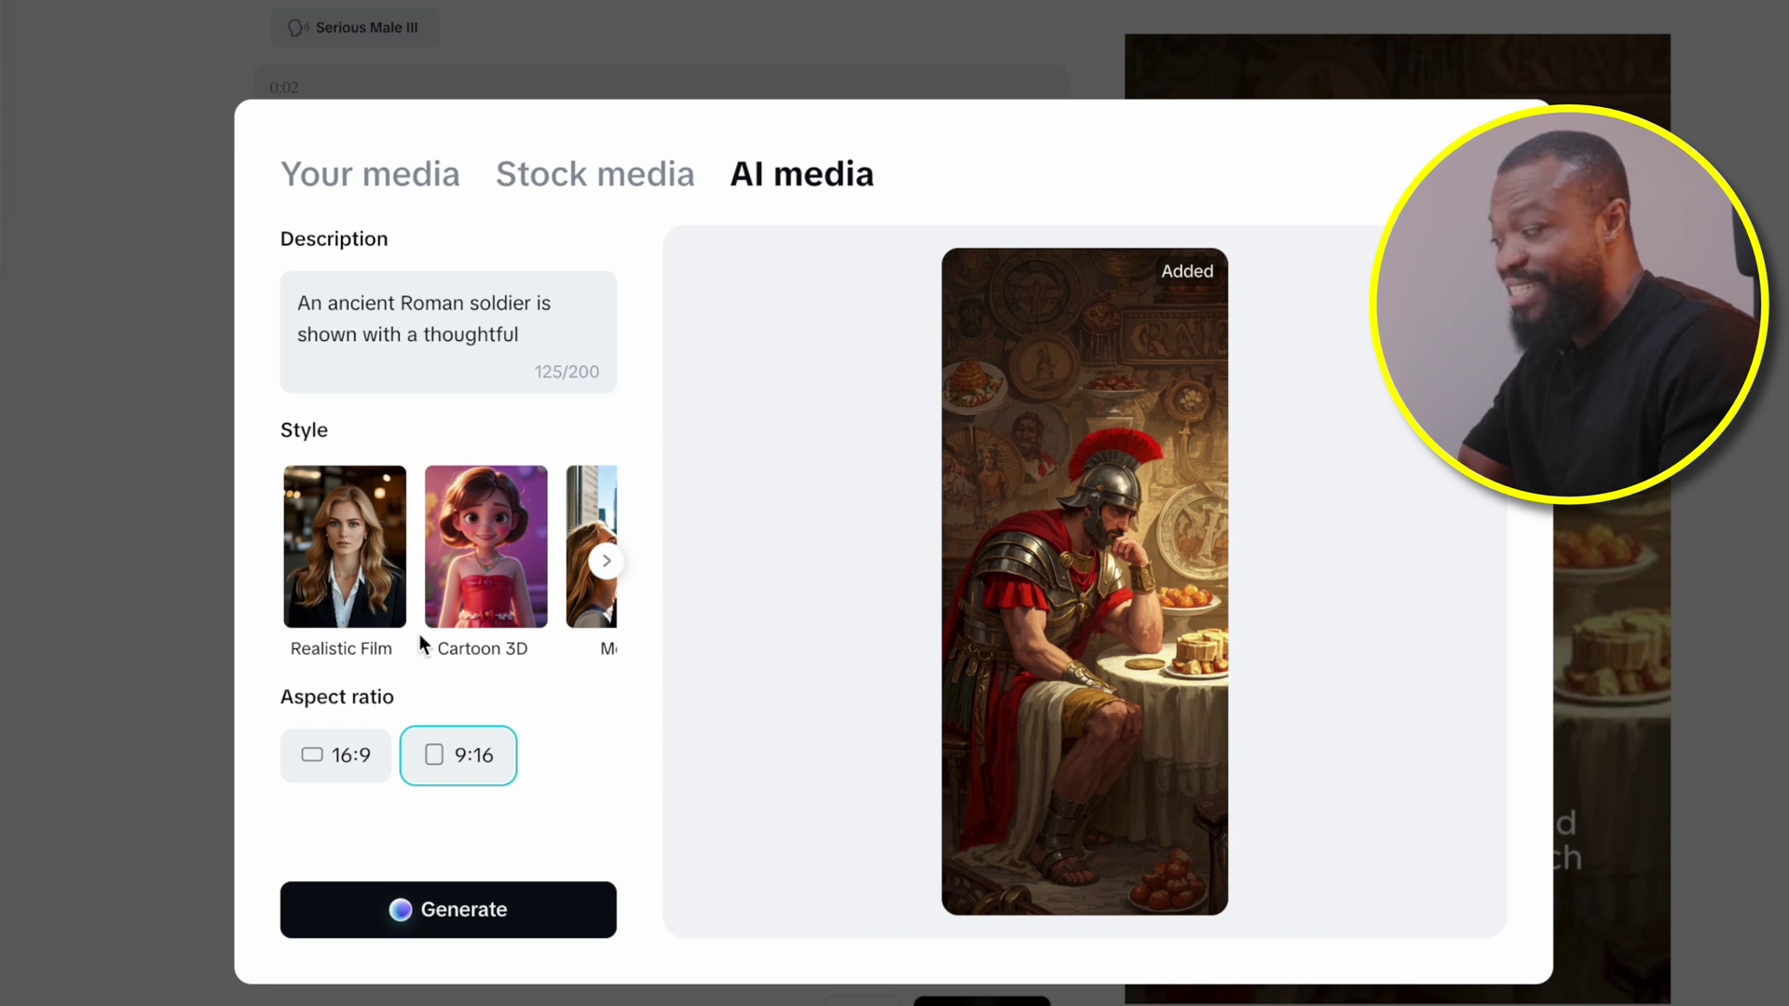
{"action": "left_click", "coordinate": [611, 174]}
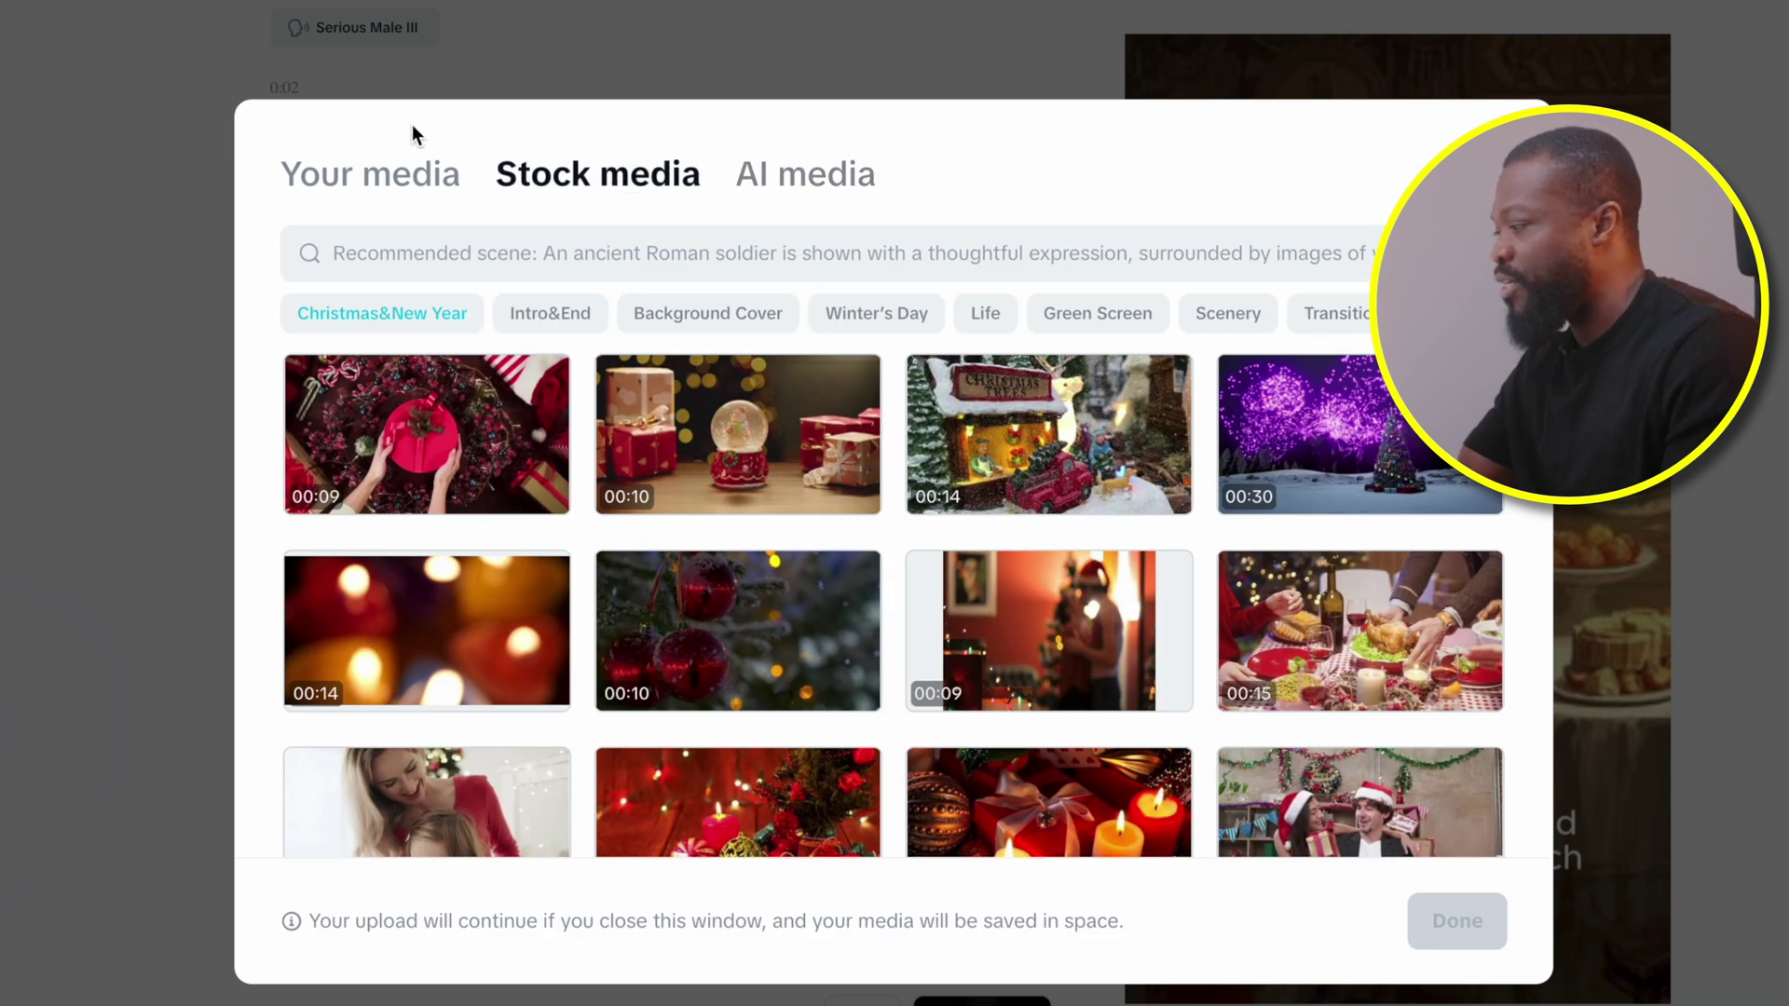
{"action": "left_click", "coordinate": [371, 179]}
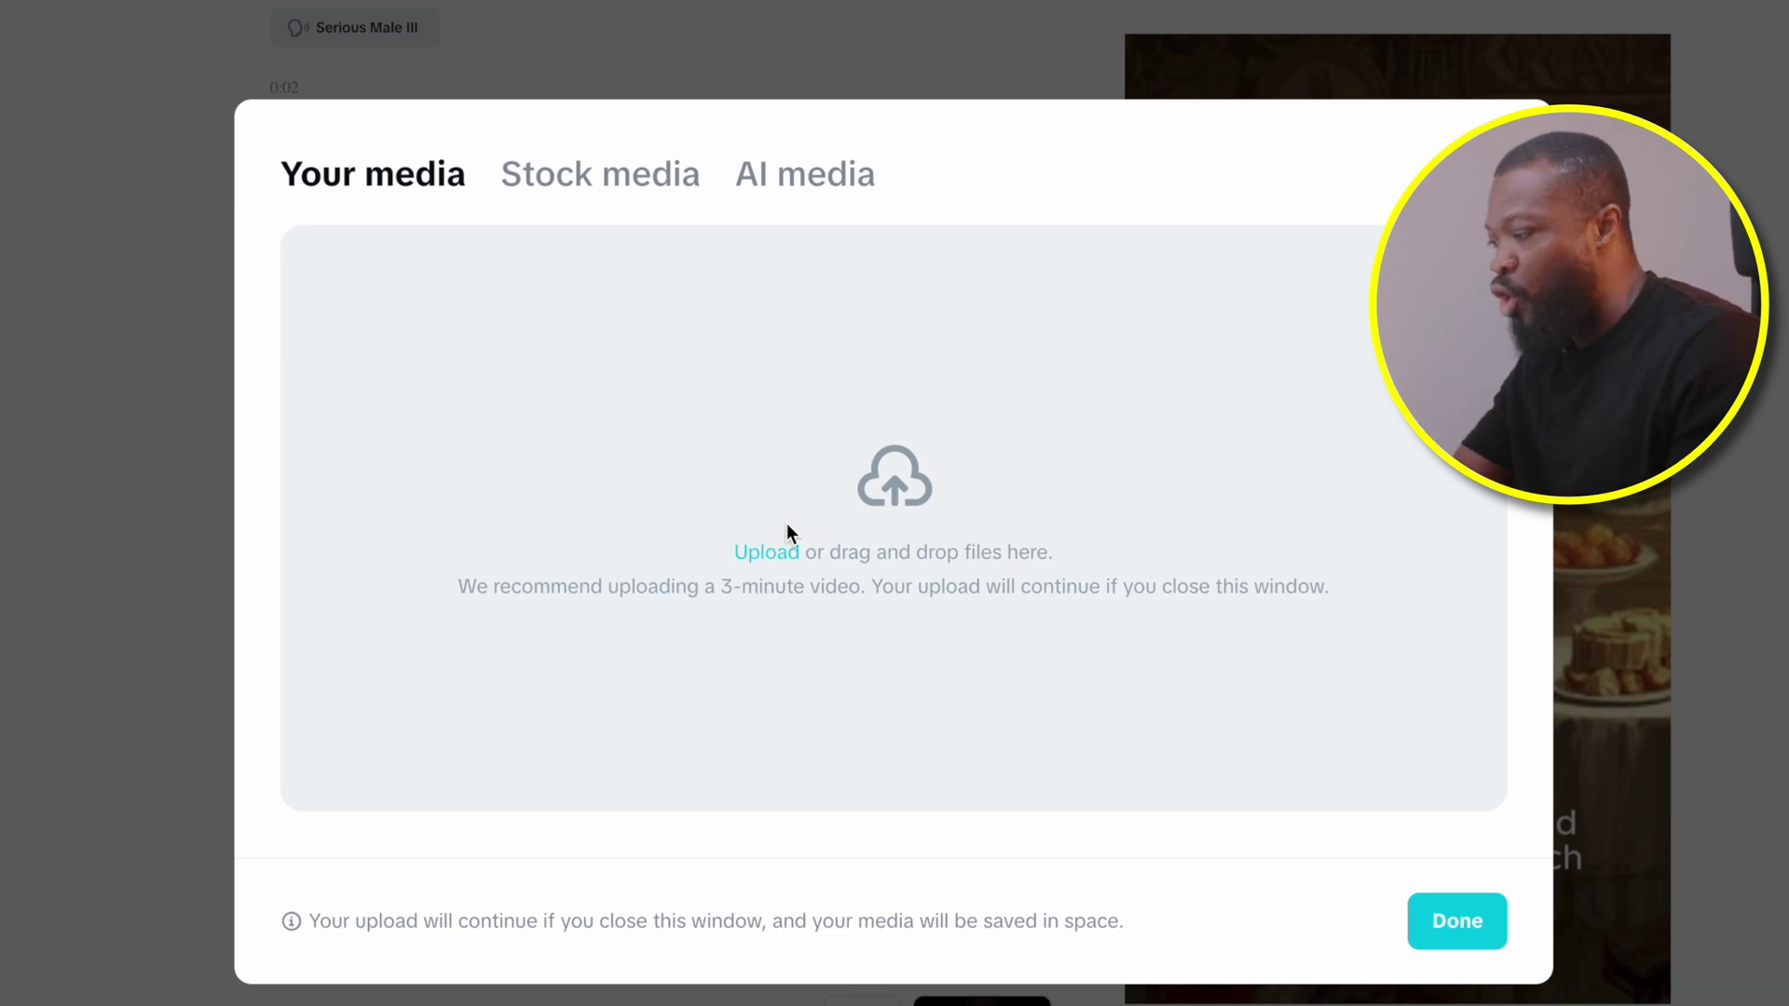
{"action": "left_click", "coordinate": [855, 174]}
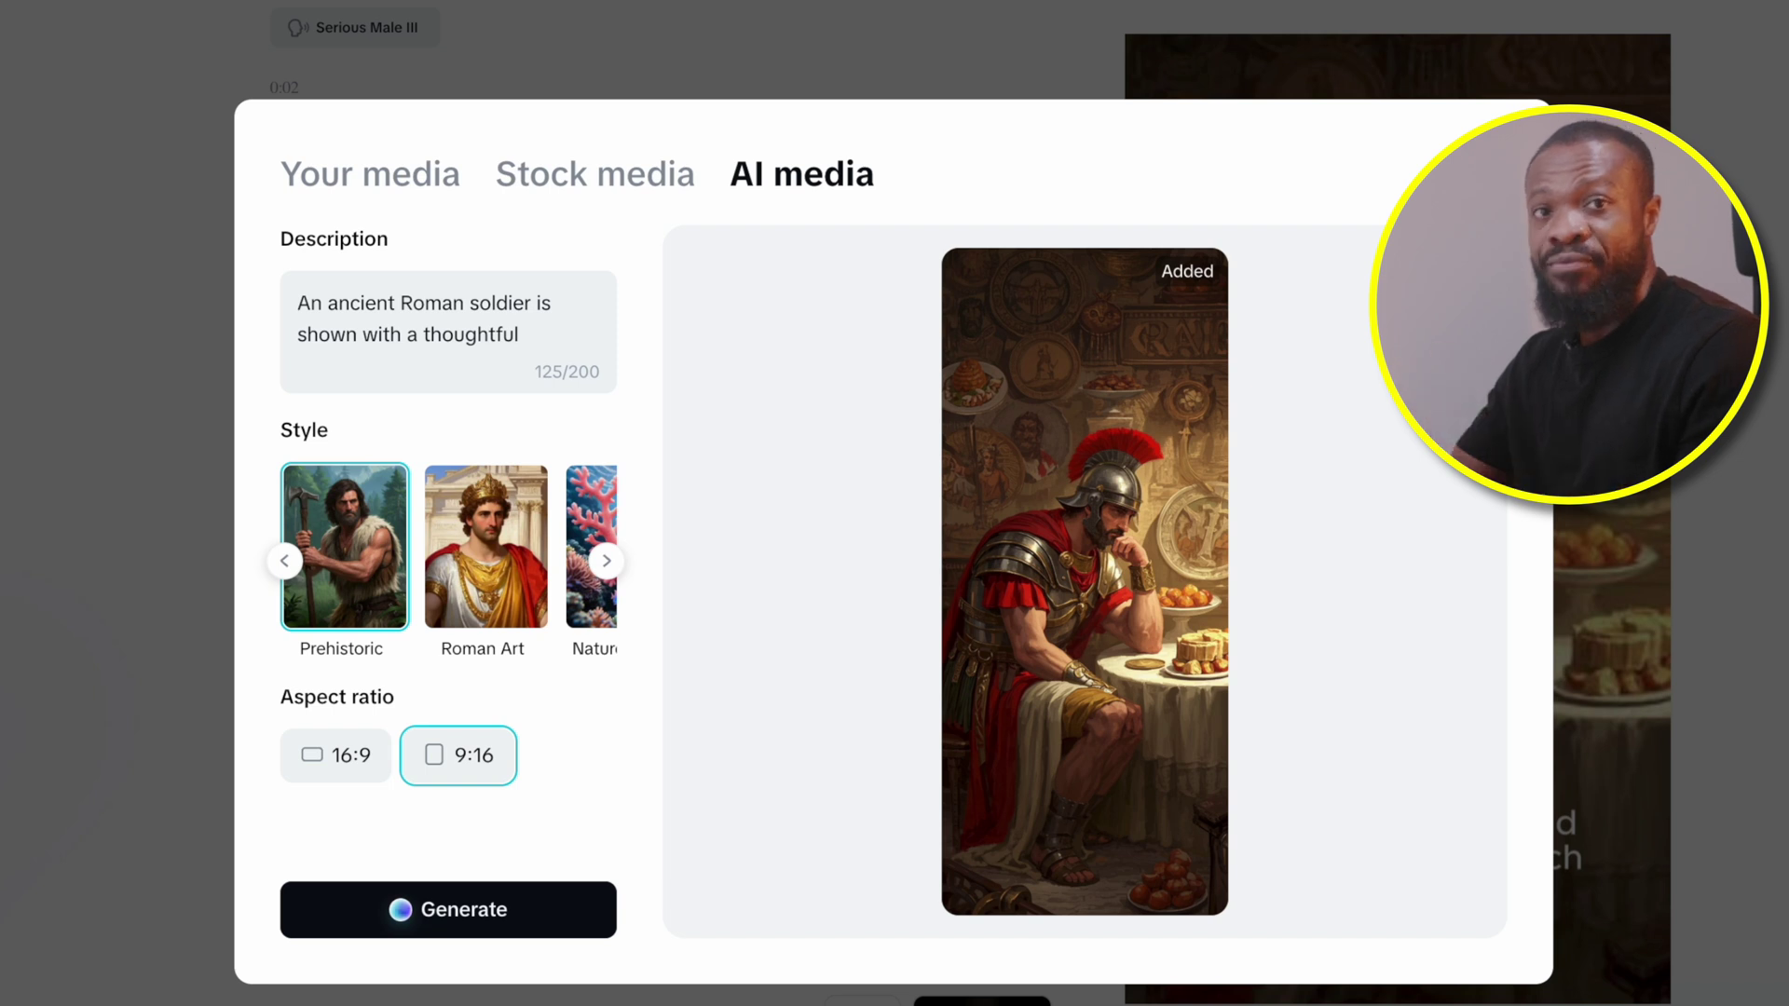
{"action": "key", "text": "Escape"}
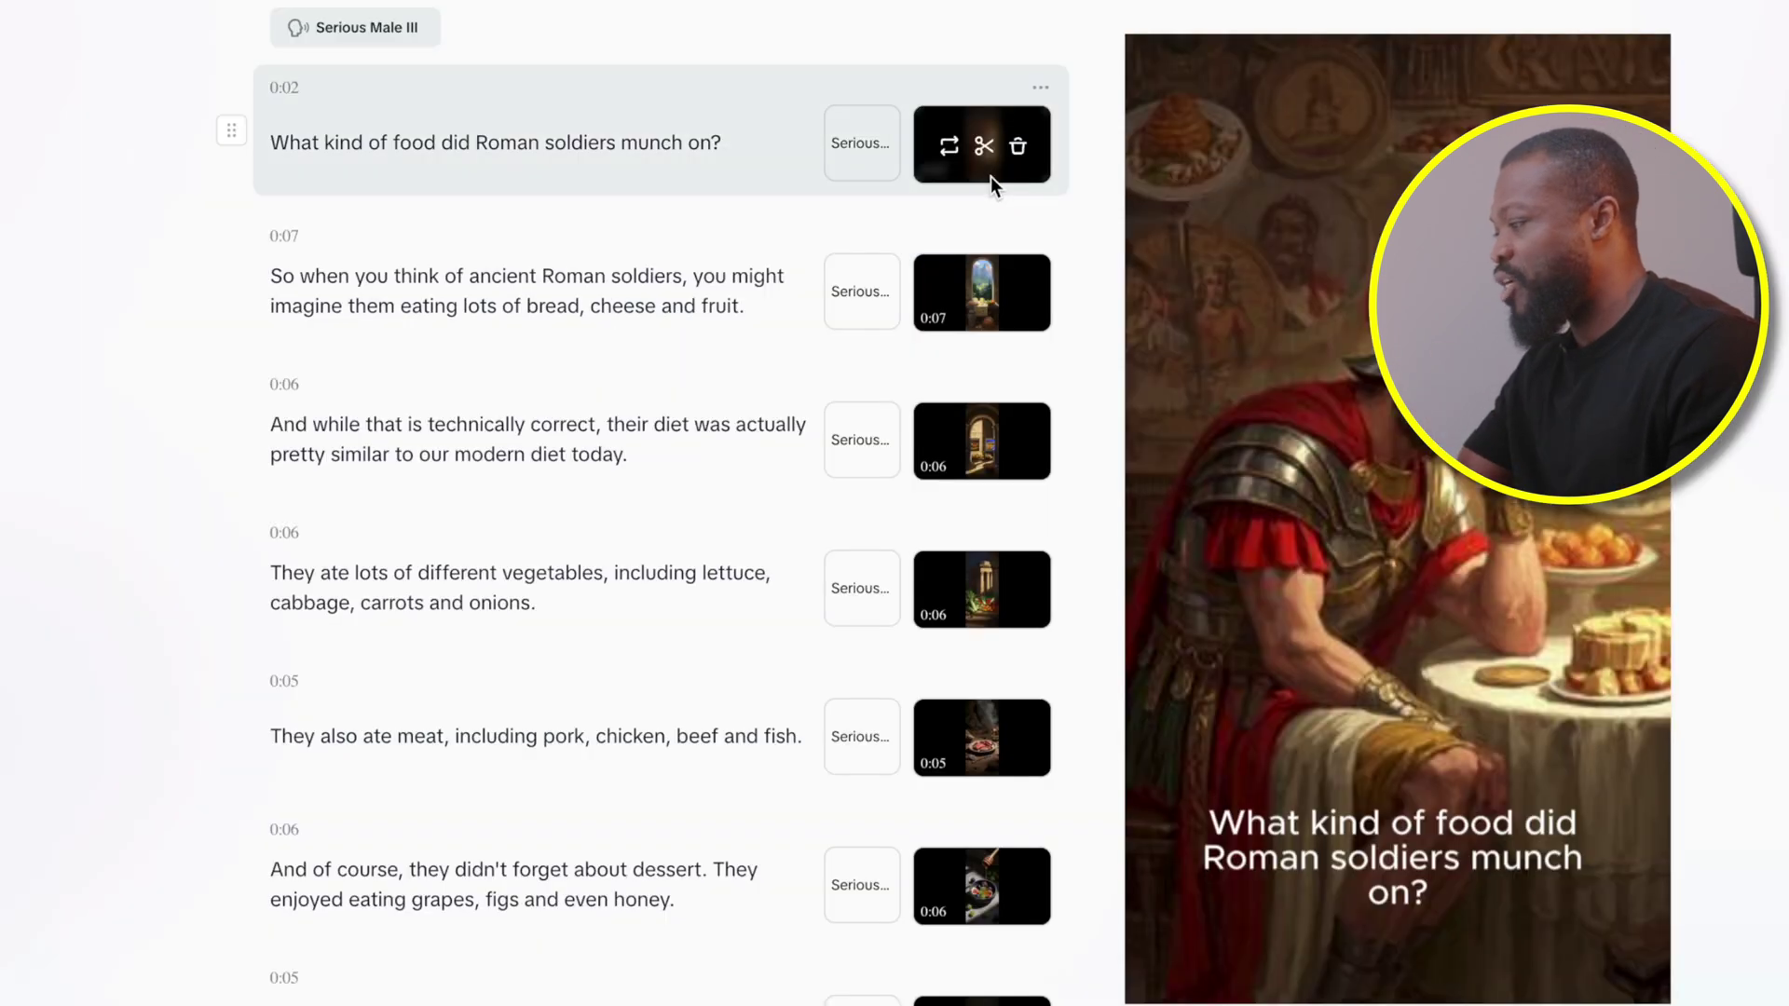
Open the trim settings for the first scene's clip and accept the automatic 2.8 s trim
{"action": "left_click", "coordinate": [983, 149]}
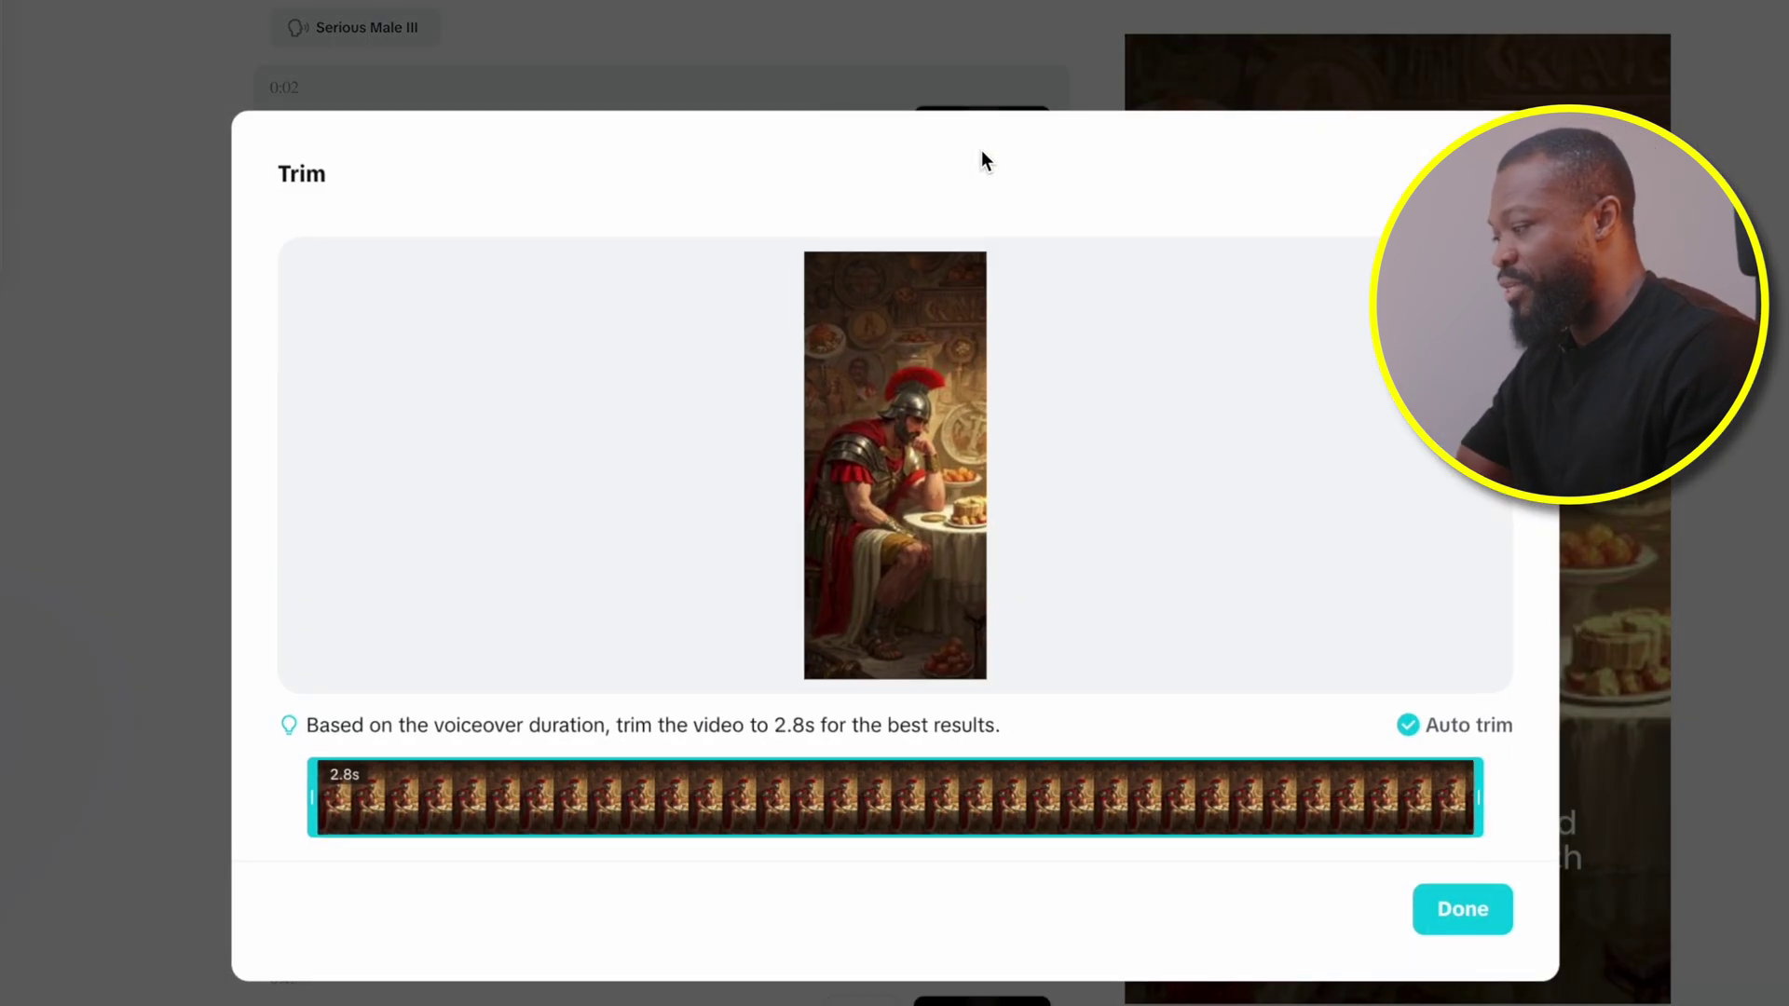
{"action": "left_click", "coordinate": [1452, 909]}
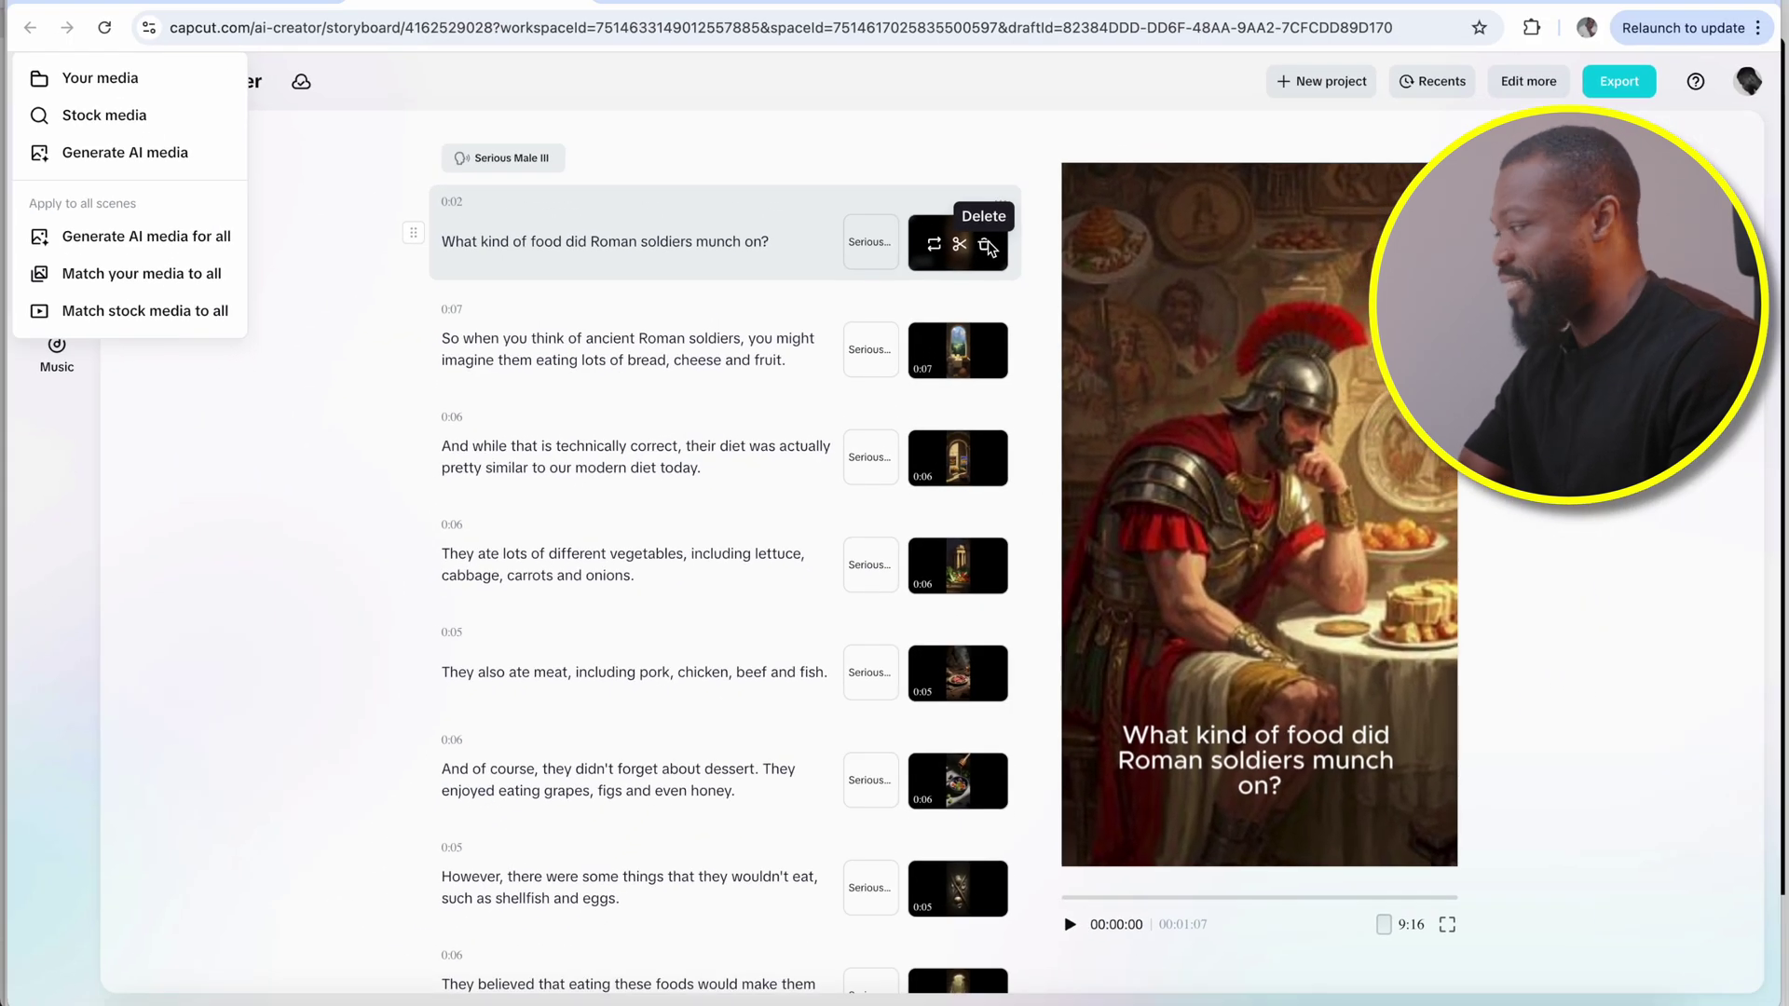
Close the media options and examine the voiceover avatars and the media generation and matching options for the scenes
{"action": "left_click", "coordinate": [317, 206]}
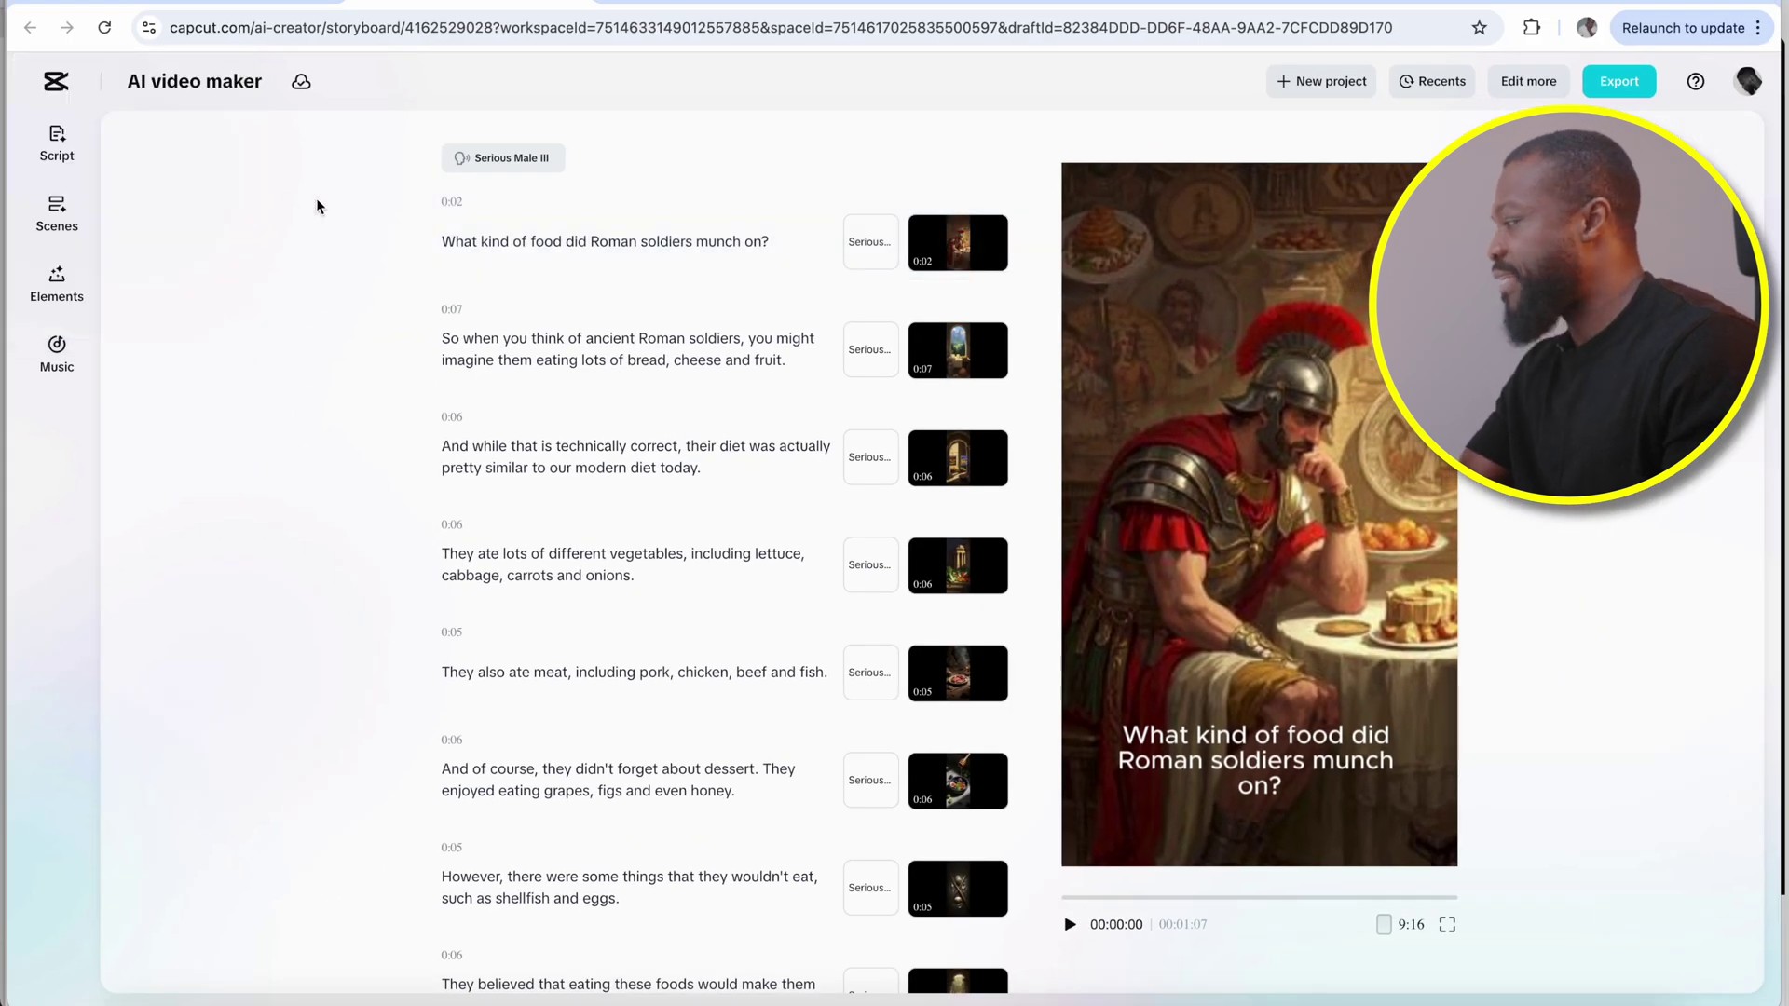
{"action": "left_click", "coordinate": [56, 215]}
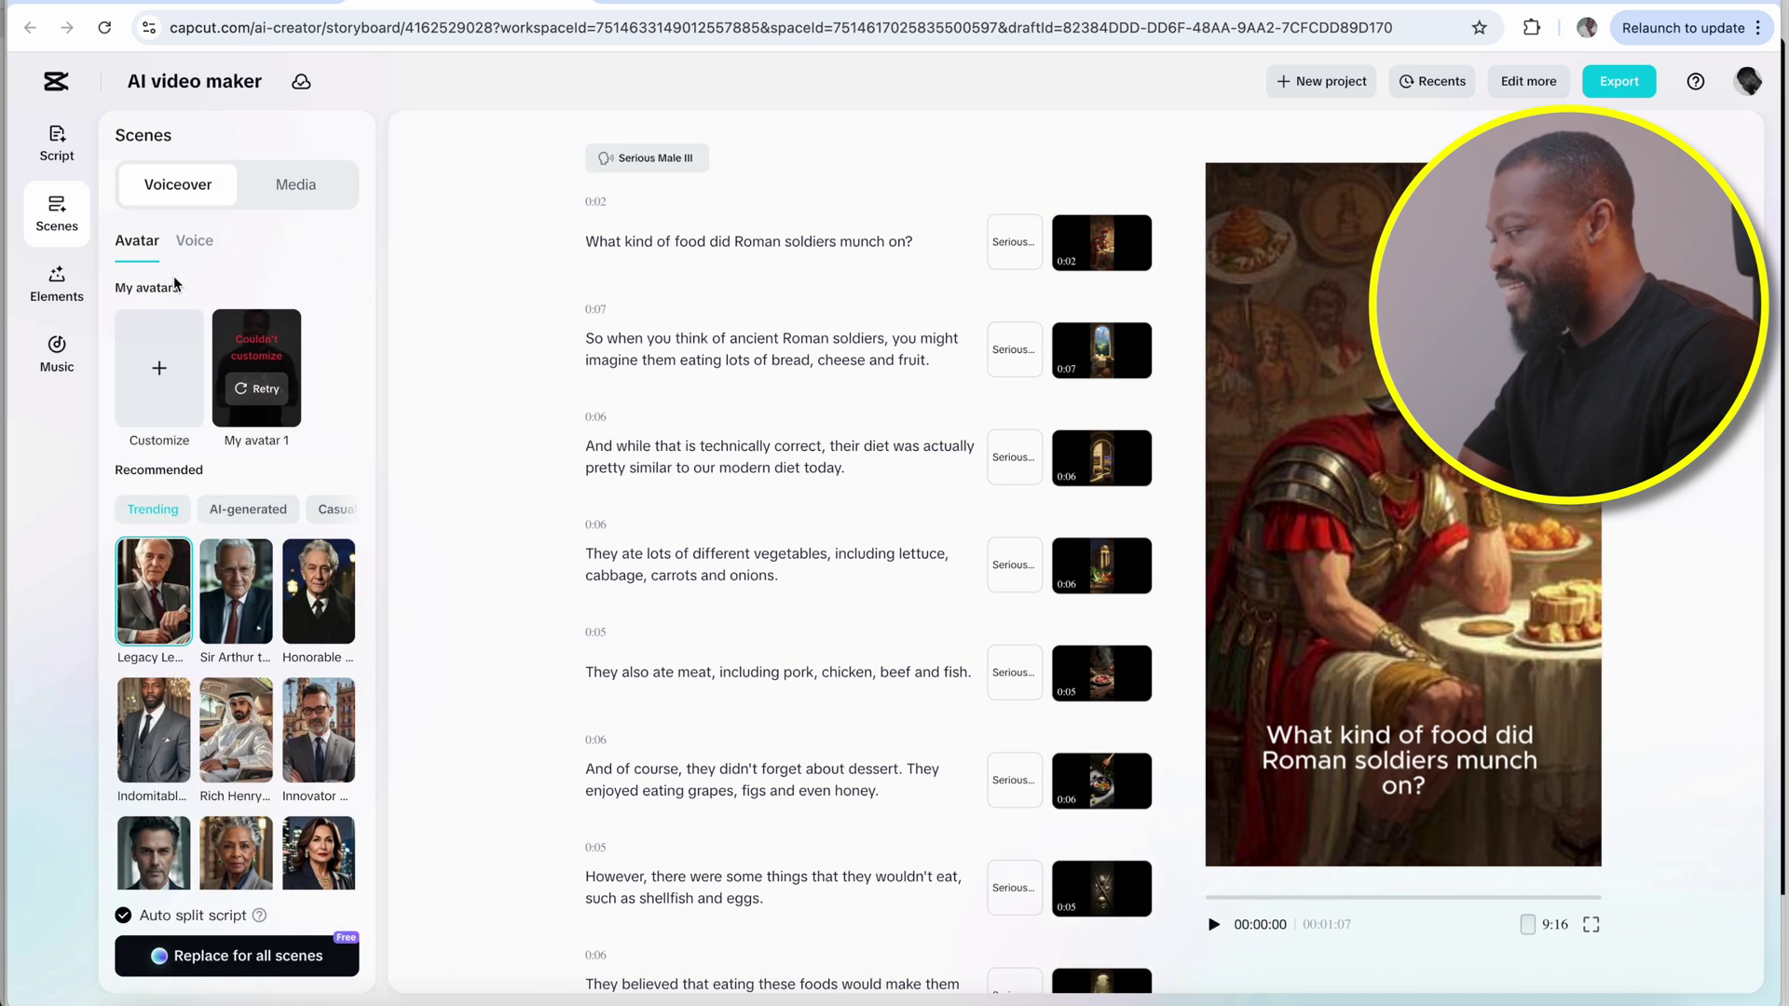
{"action": "left_click", "coordinate": [282, 186]}
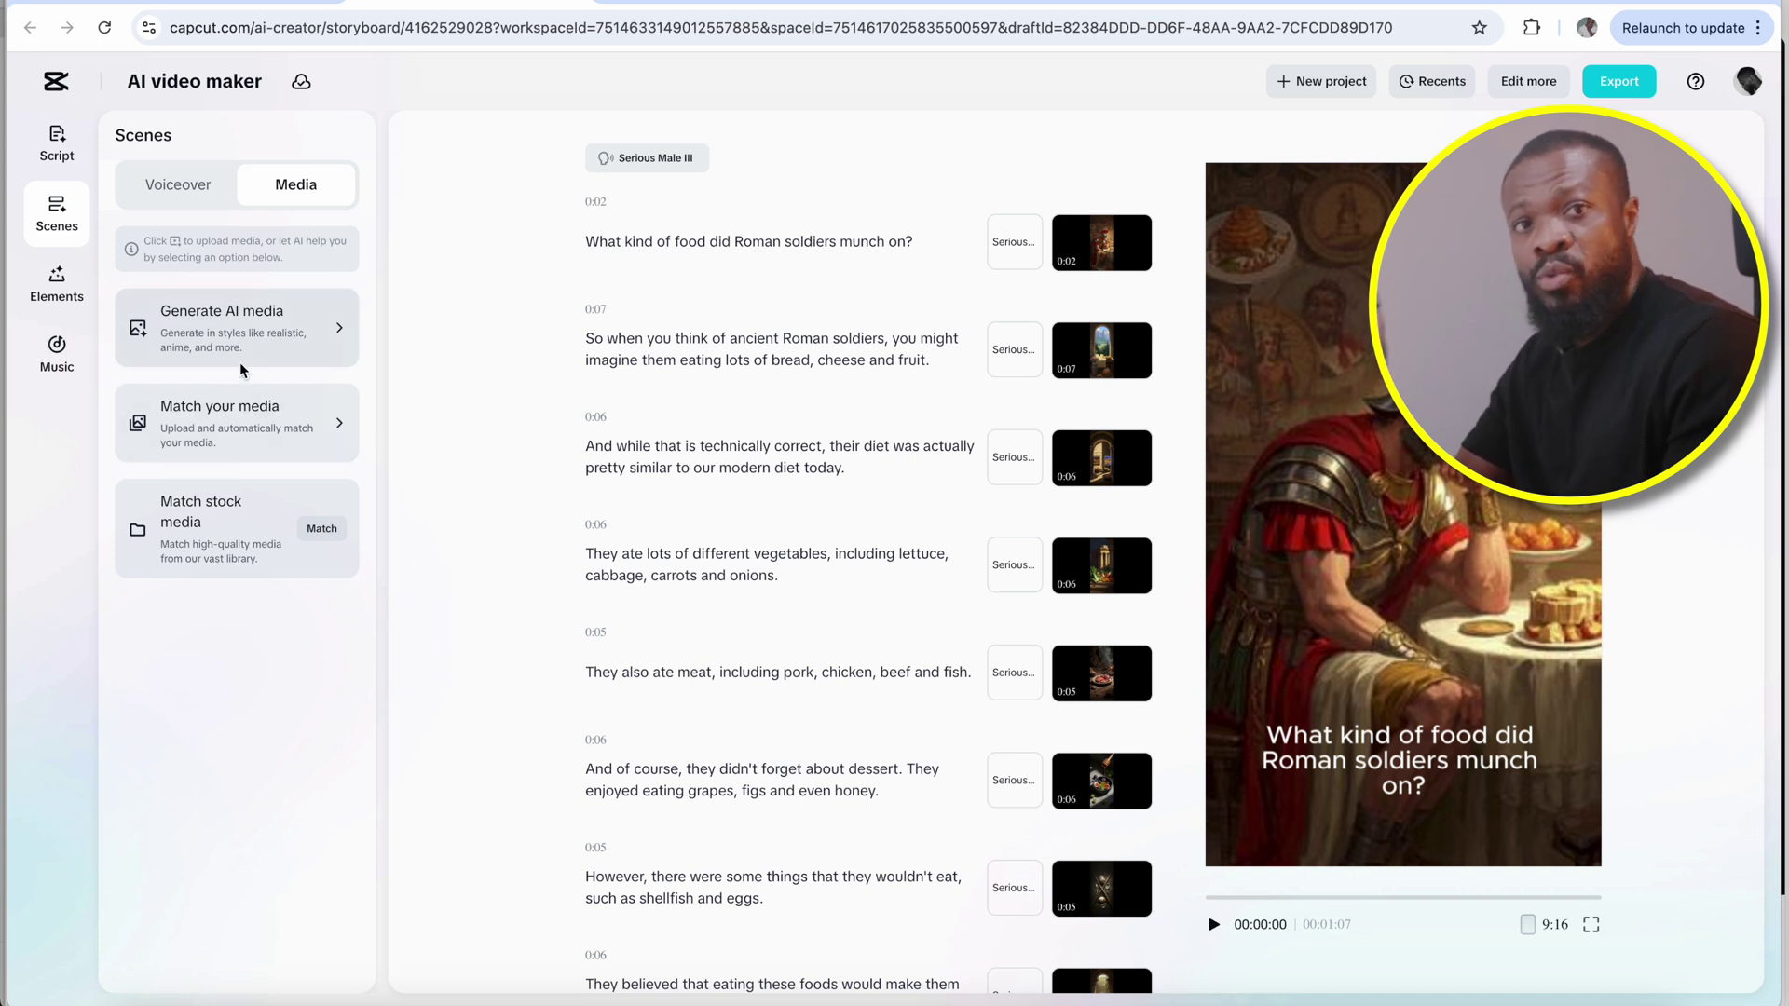
Apply the bold uppercase "THE QUICK" caption template with yellow word highlighting to the video's captions
{"action": "left_click", "coordinate": [56, 296]}
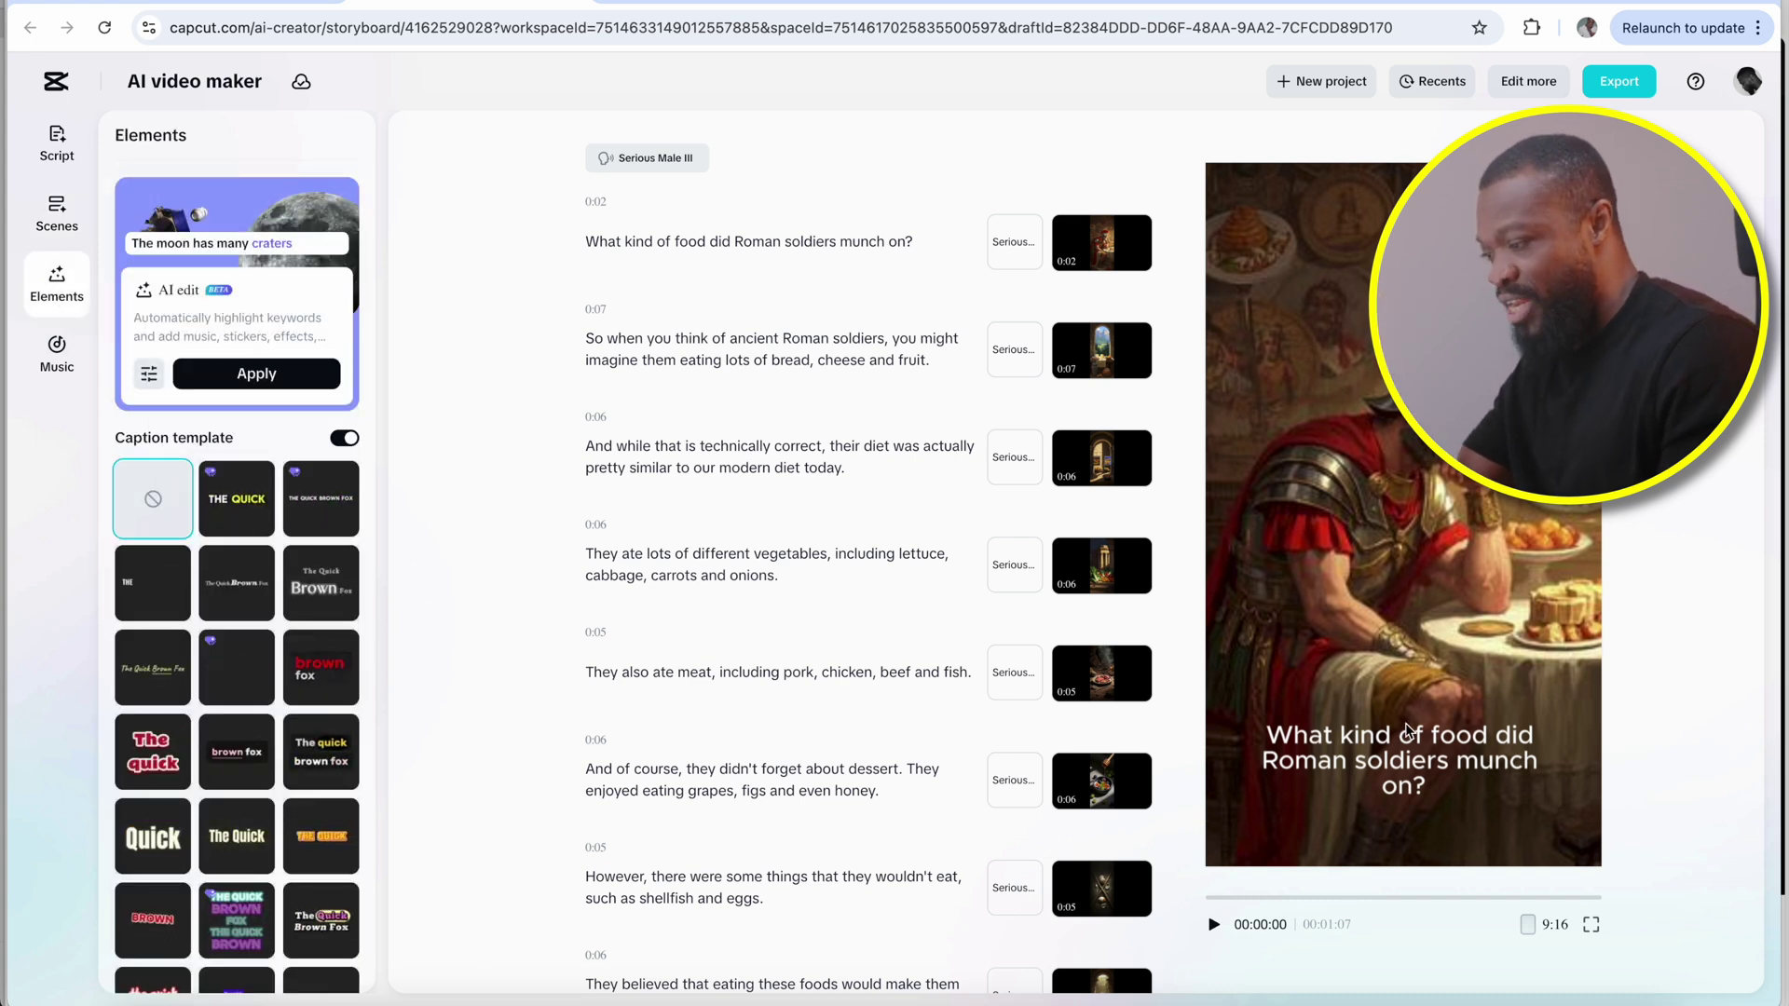
{"action": "left_click", "coordinate": [232, 505]}
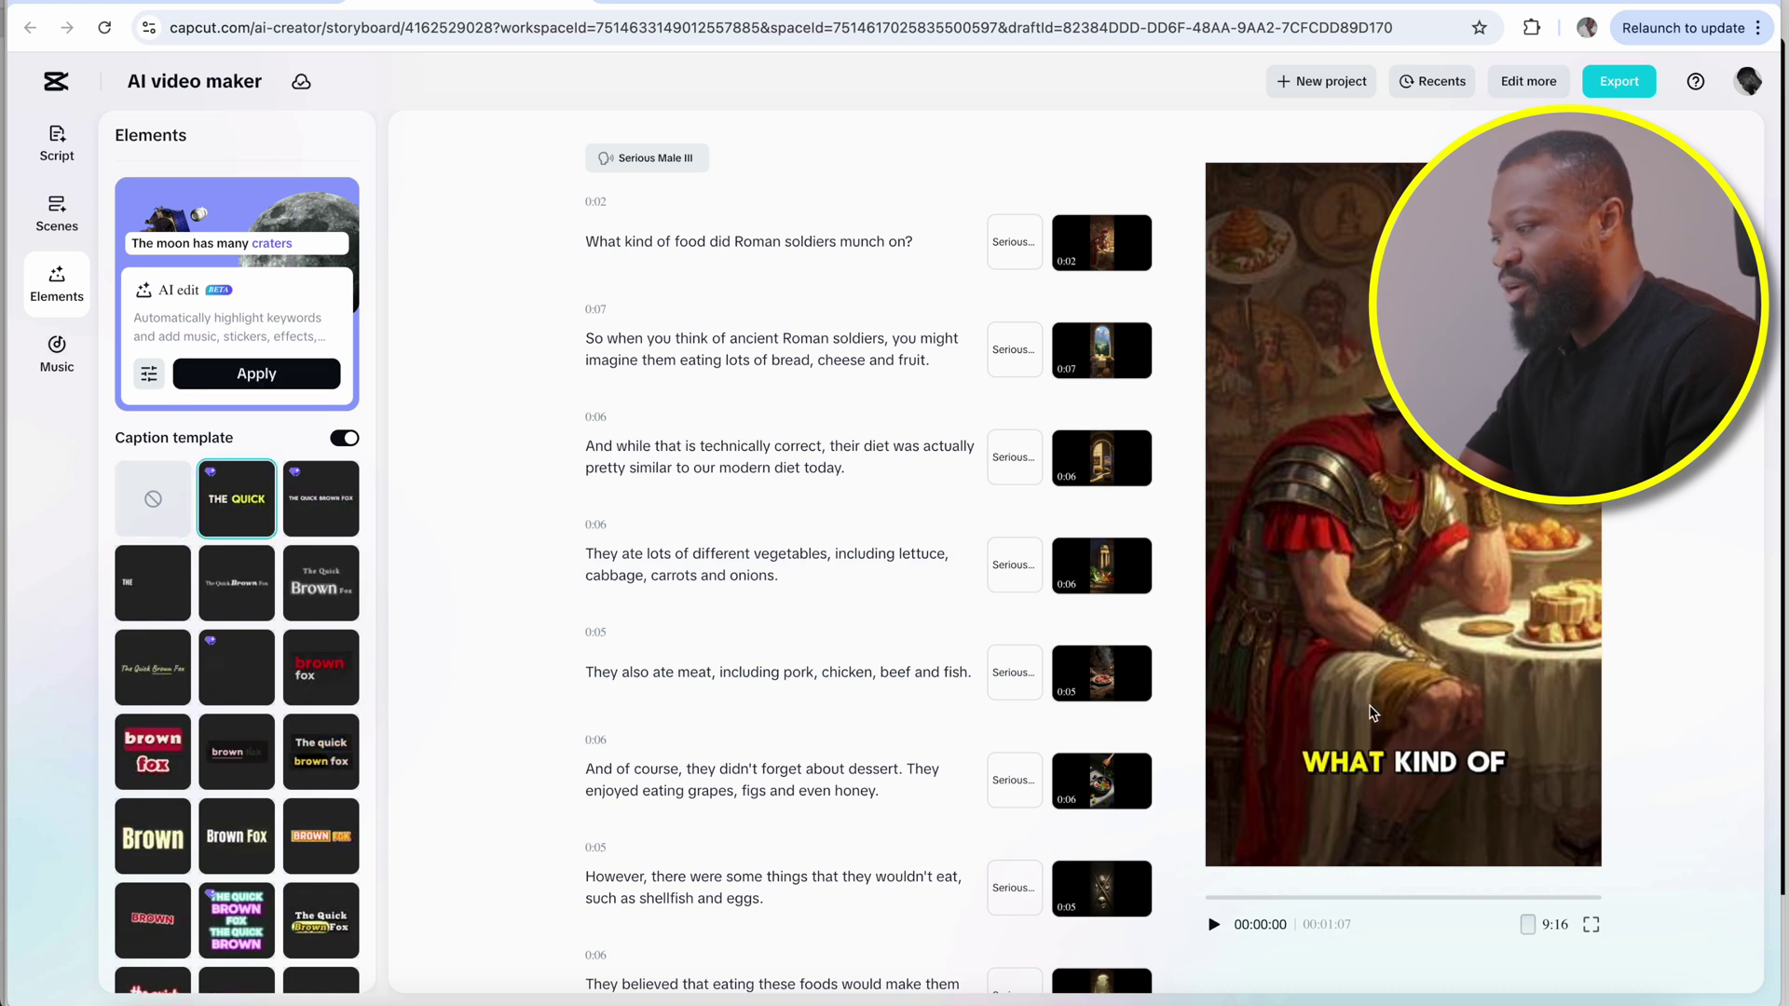
Add the track "Cowardly in love" from the Recommend music category as background music and play the video preview
{"action": "left_click", "coordinate": [61, 360]}
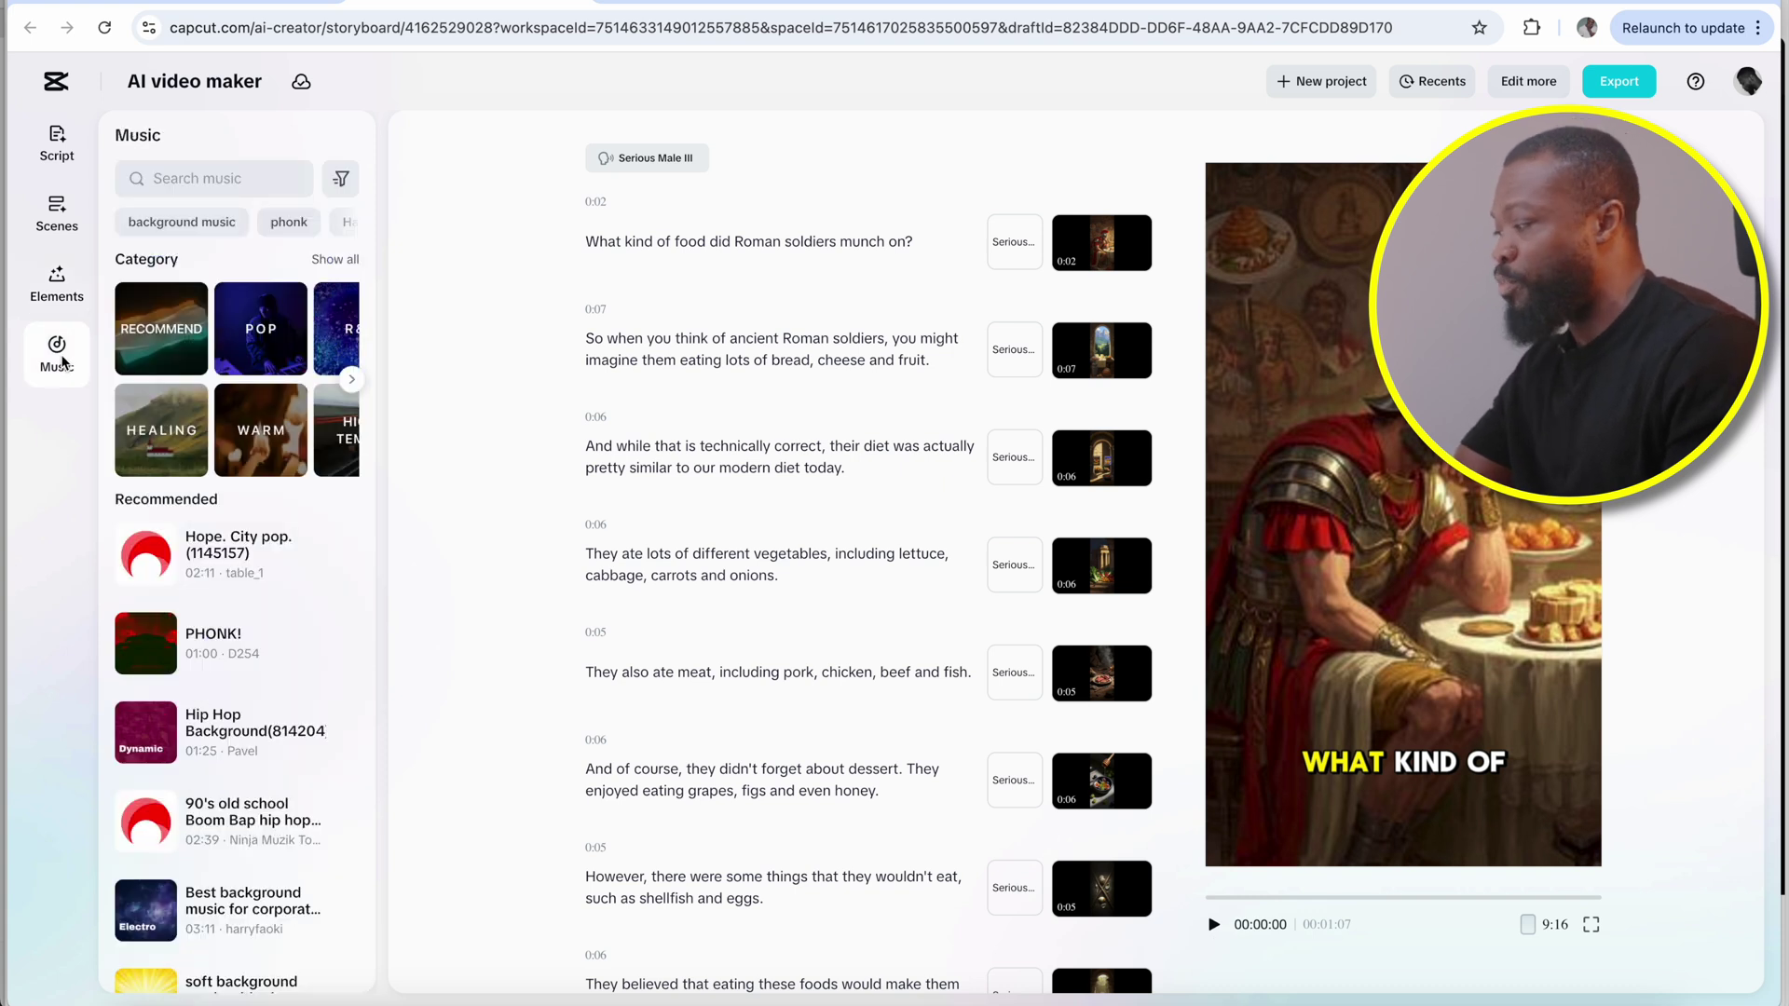
{"action": "left_click", "coordinate": [163, 335]}
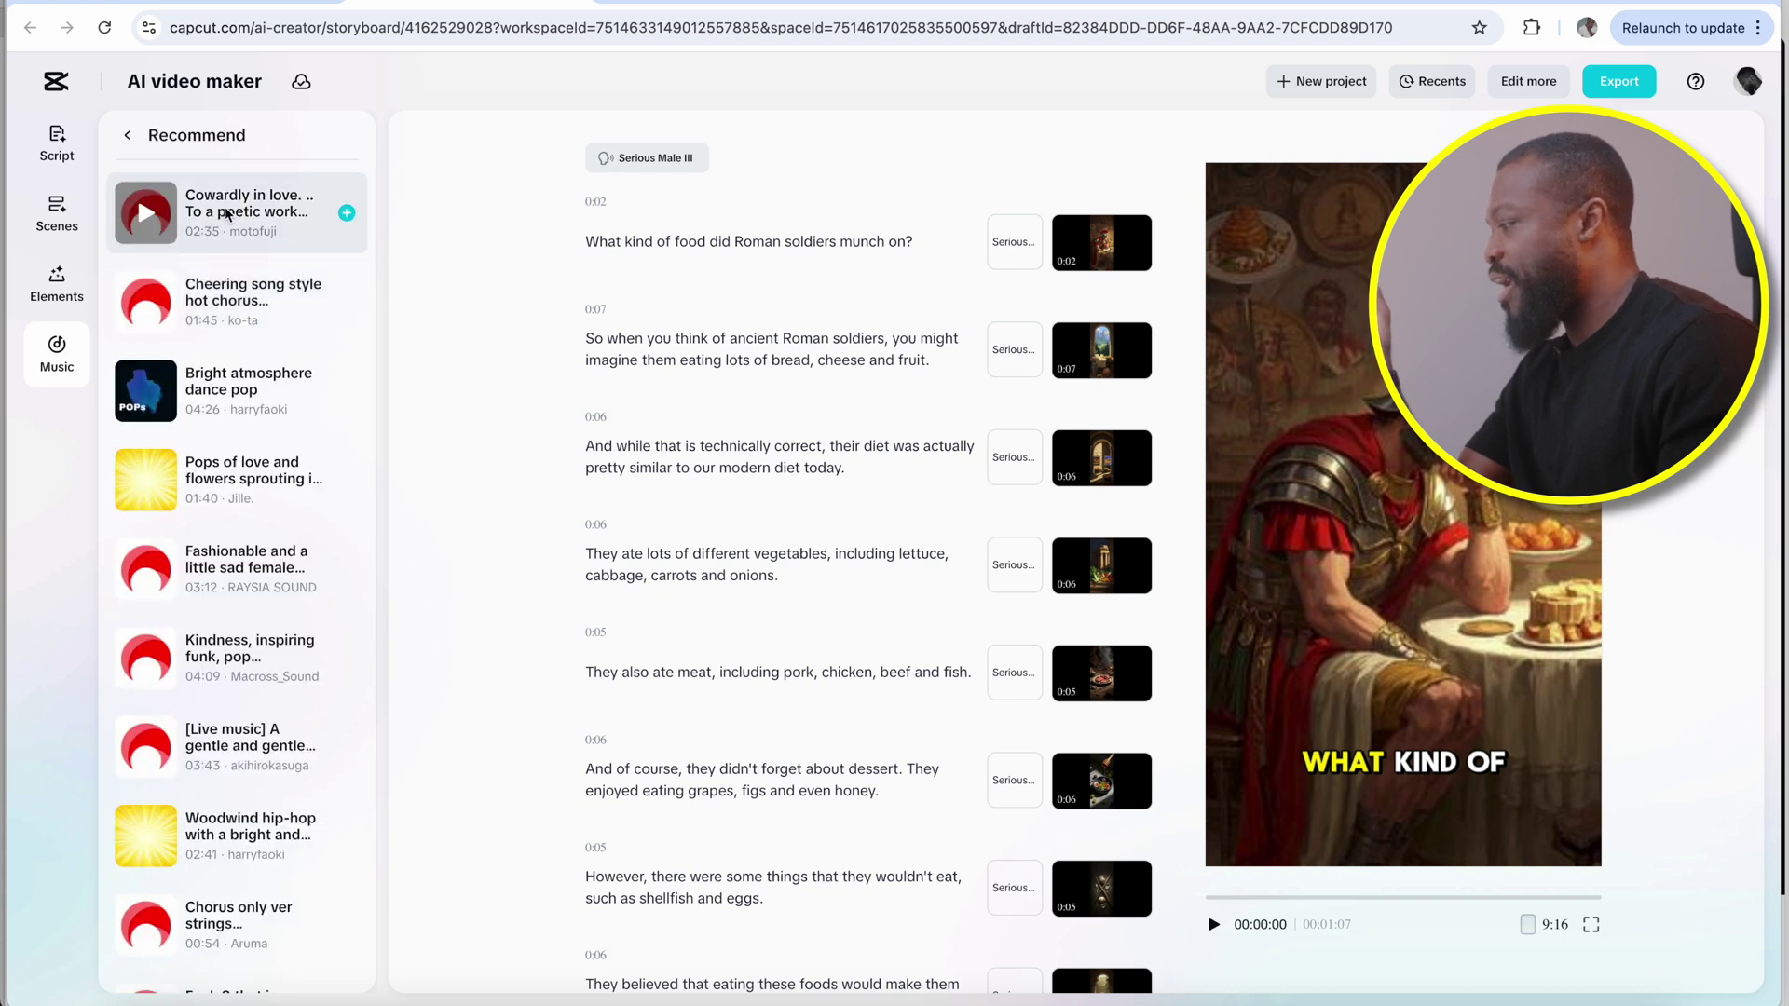
{"action": "left_click", "coordinate": [224, 214]}
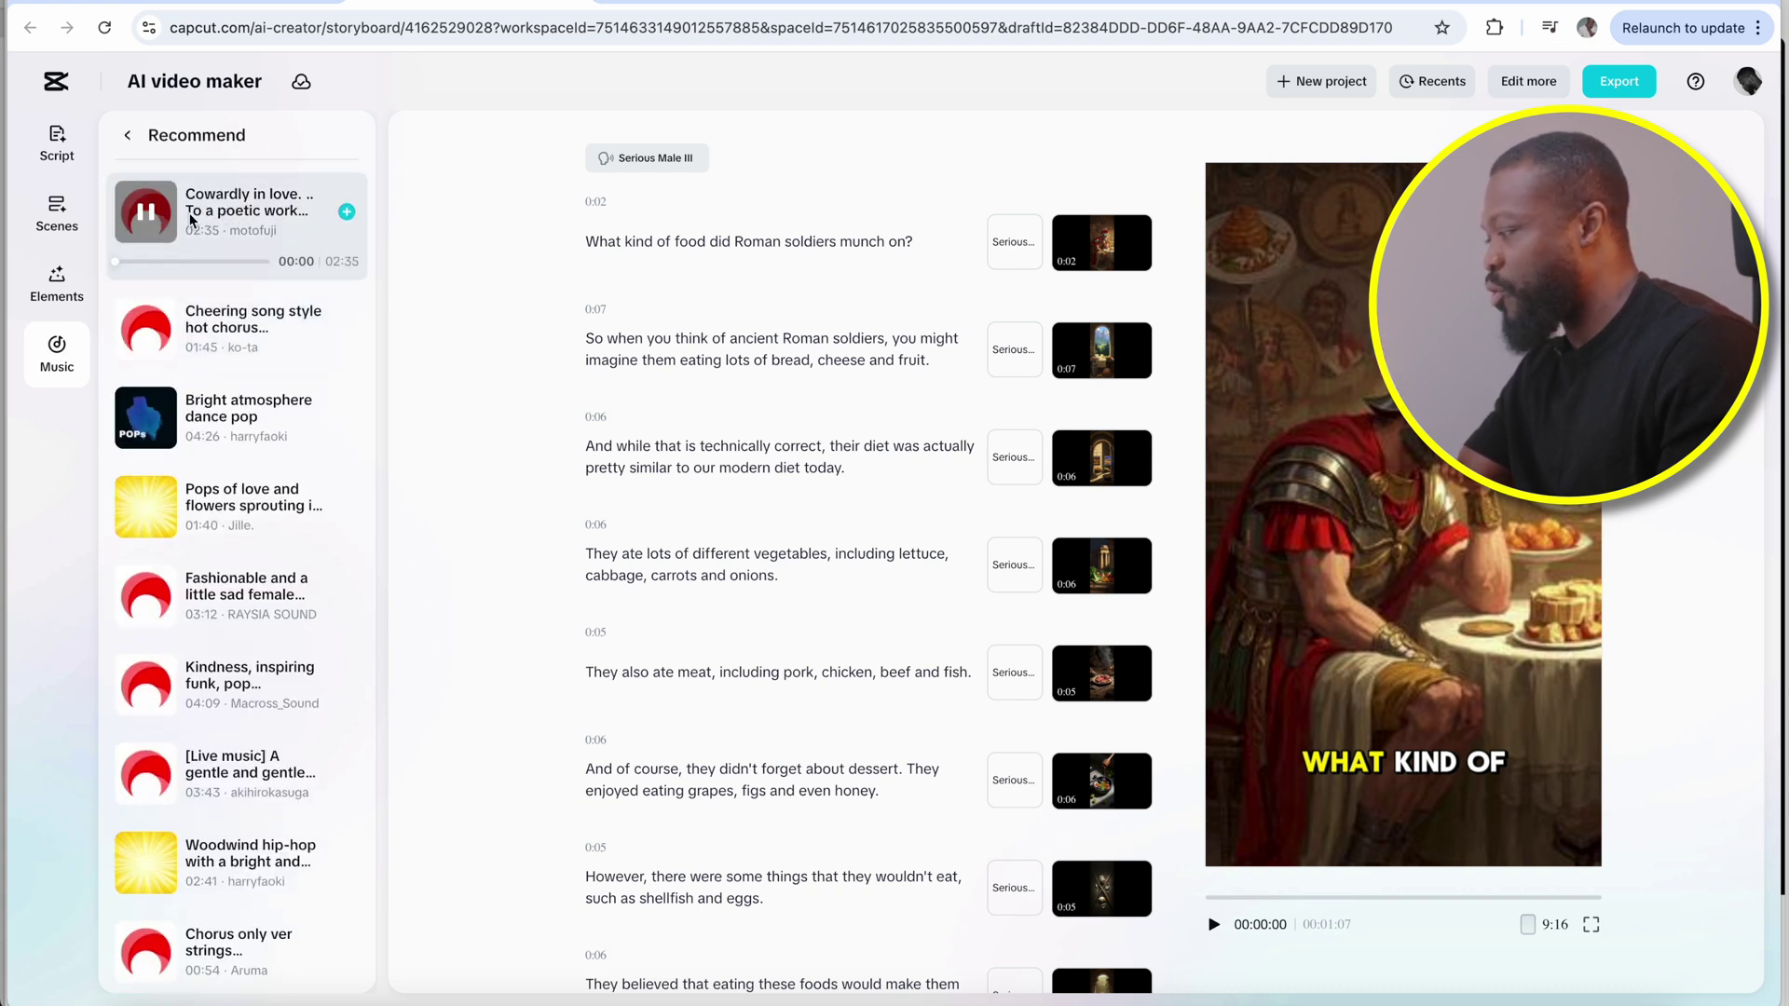
{"action": "left_click", "coordinate": [347, 212]}
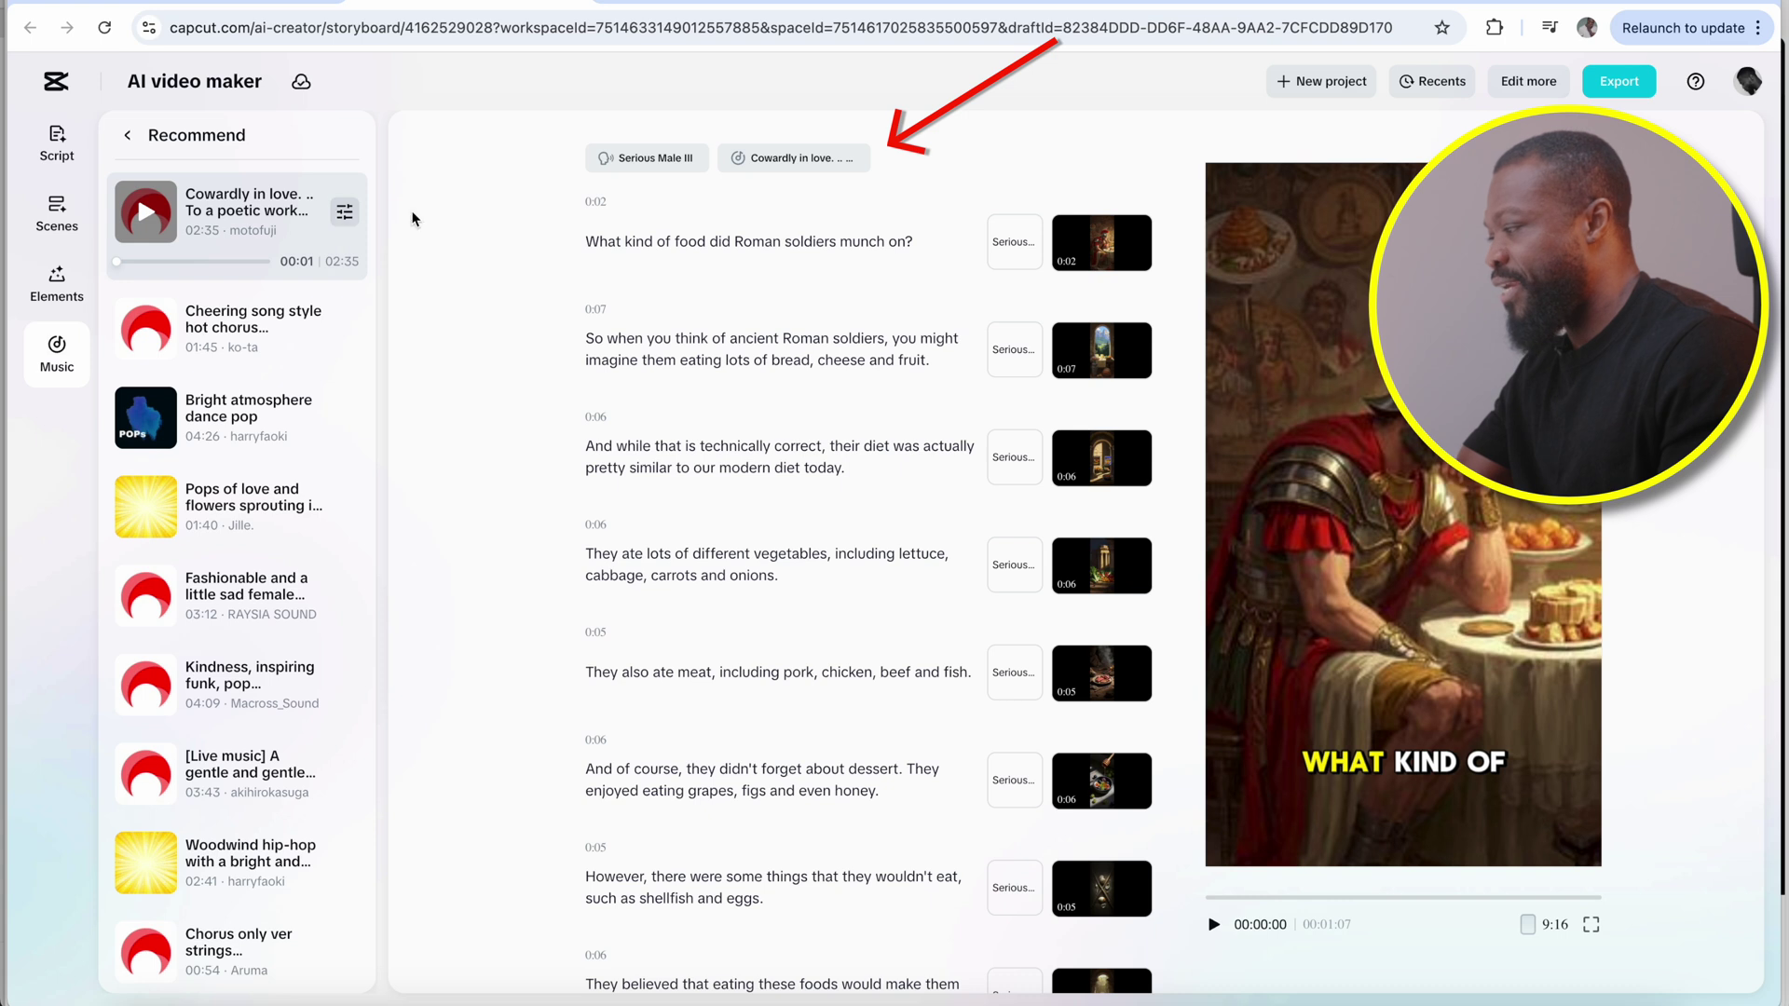
{"action": "mouse_move", "coordinate": [798, 164]}
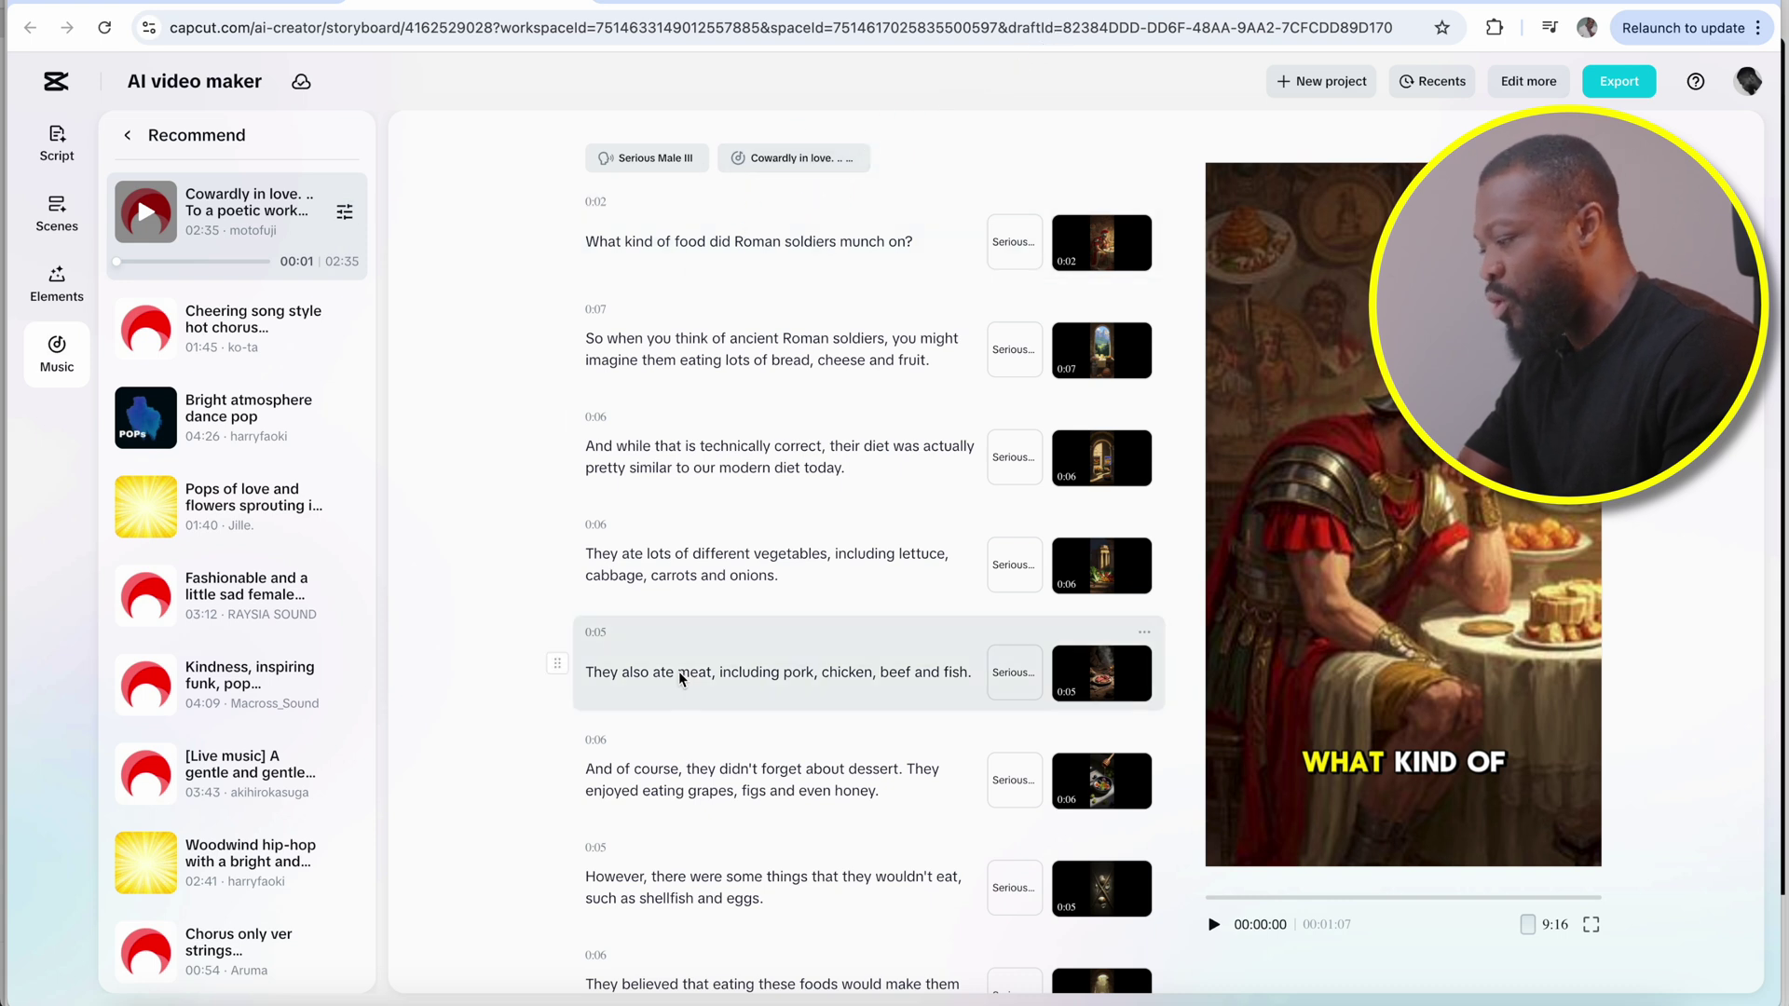
{"action": "left_click", "coordinate": [1215, 926]}
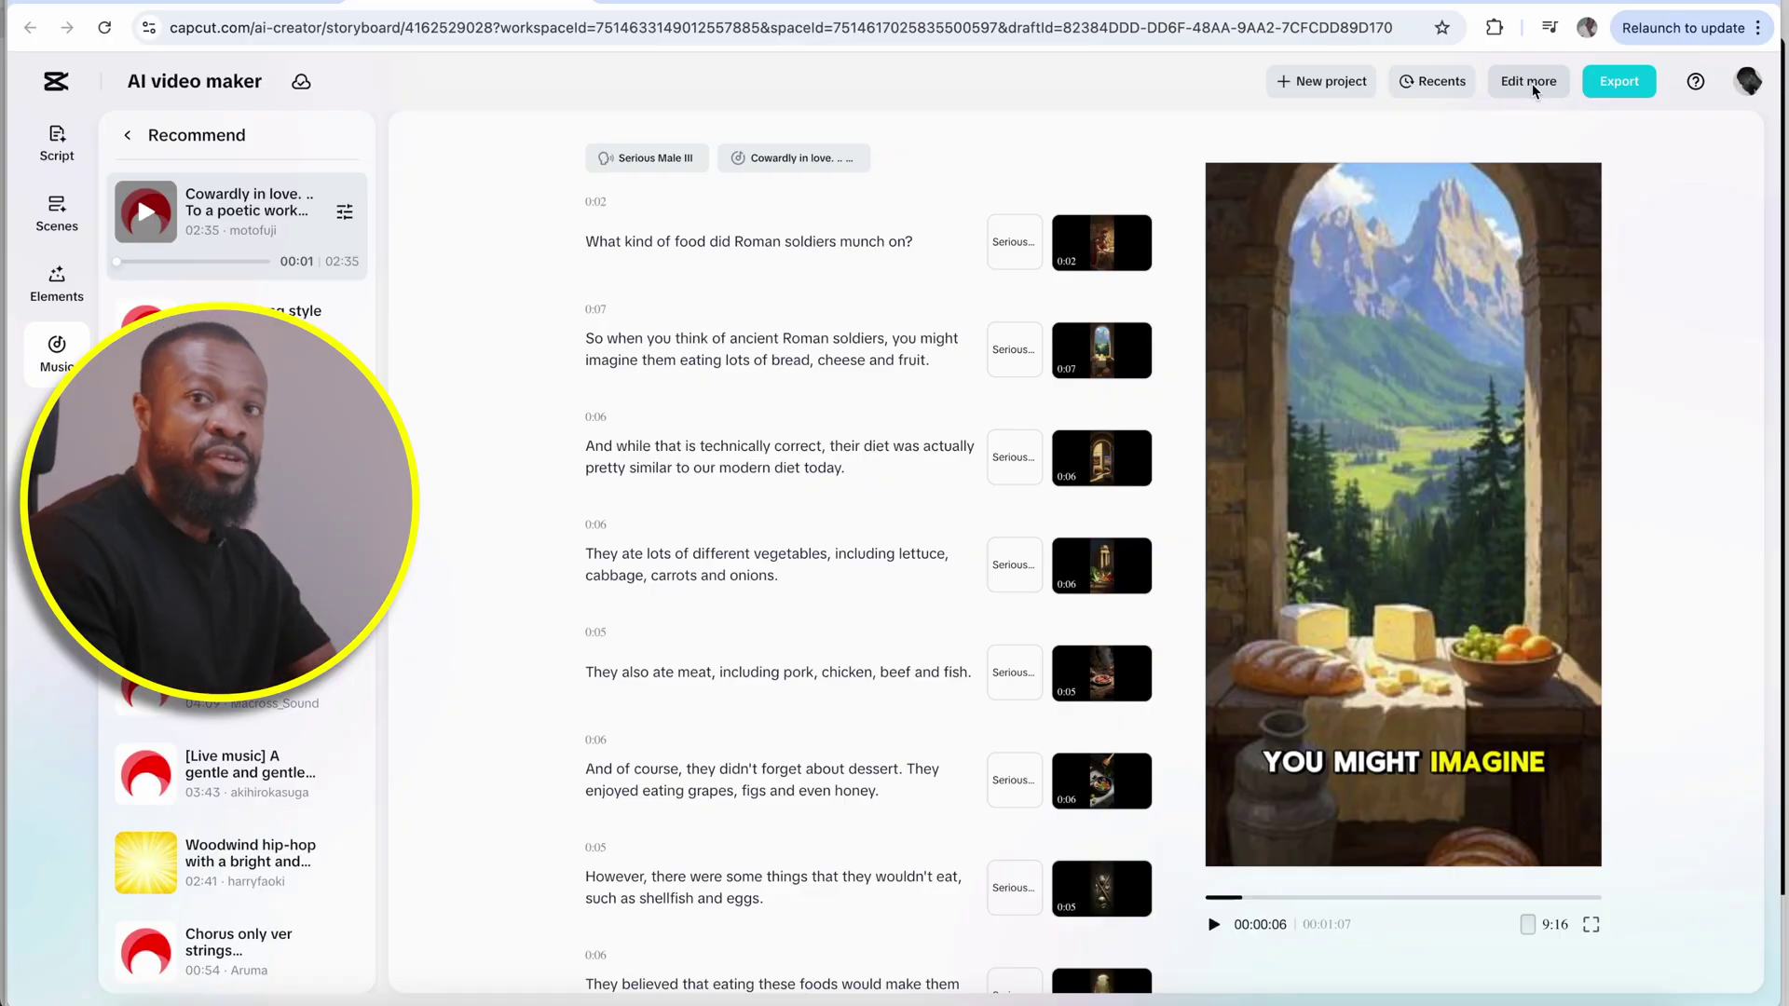
Set the video export to 4k resolution and enter "roman vid" as the file name
{"action": "left_click", "coordinate": [1612, 86]}
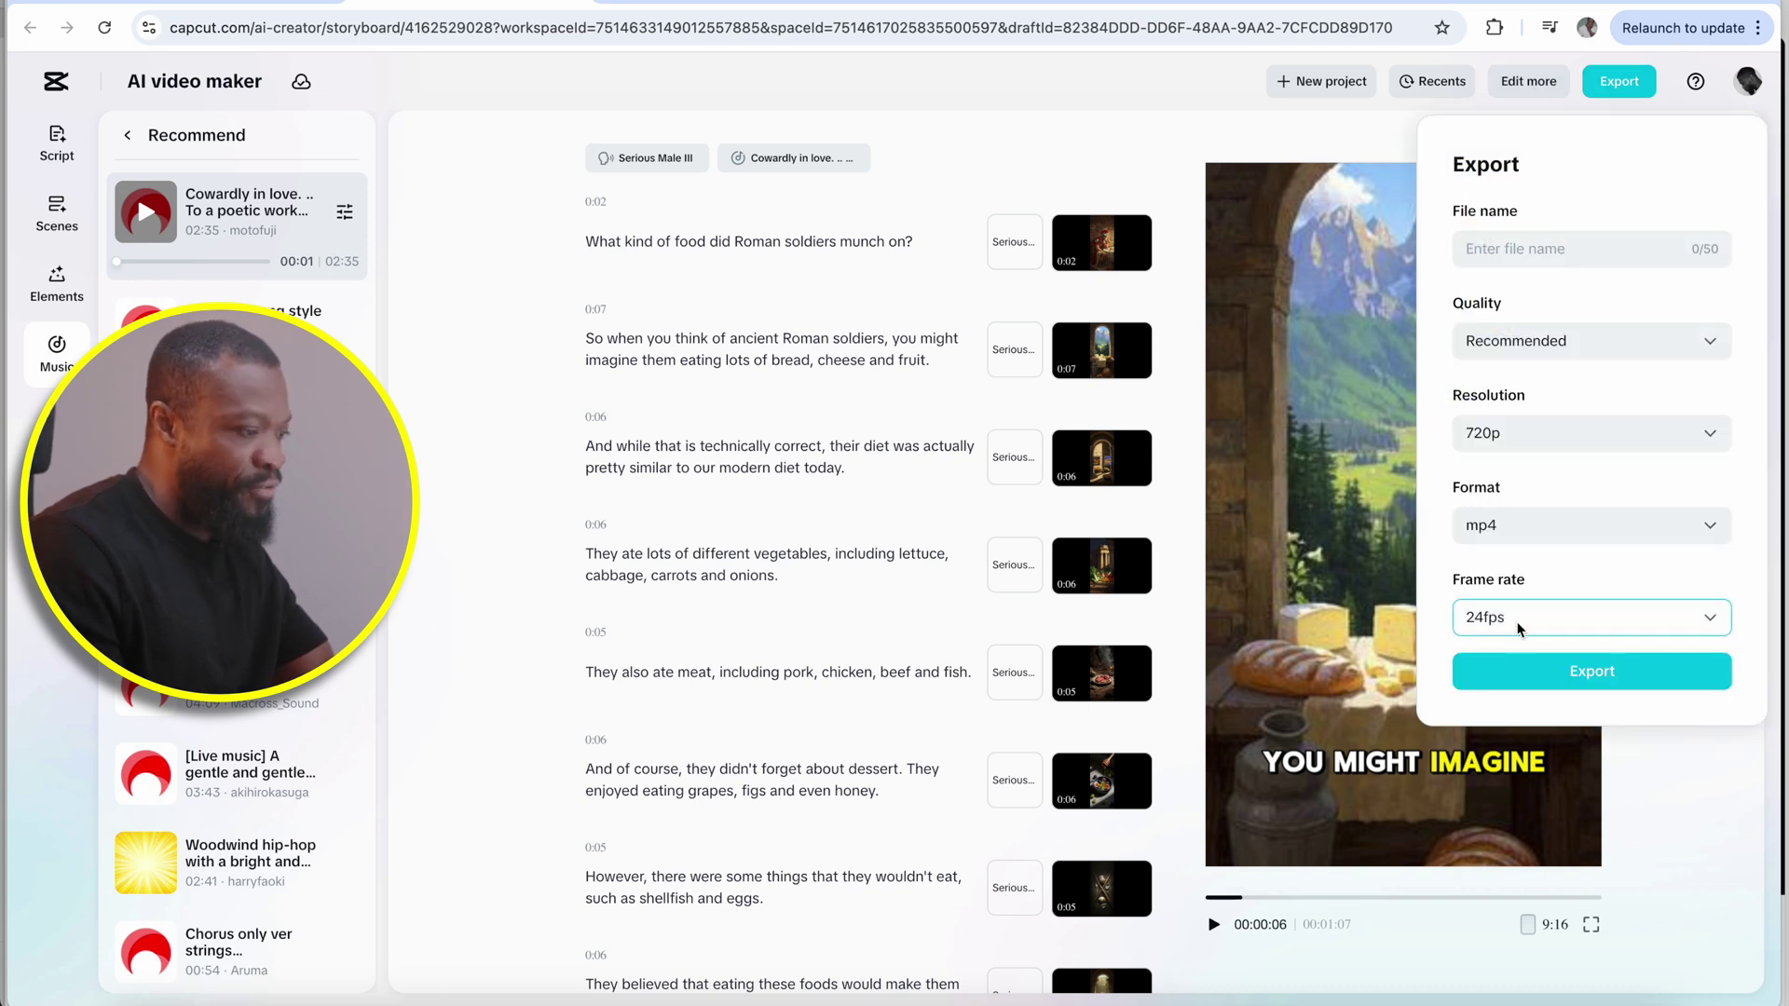
{"action": "left_click", "coordinate": [1520, 444]}
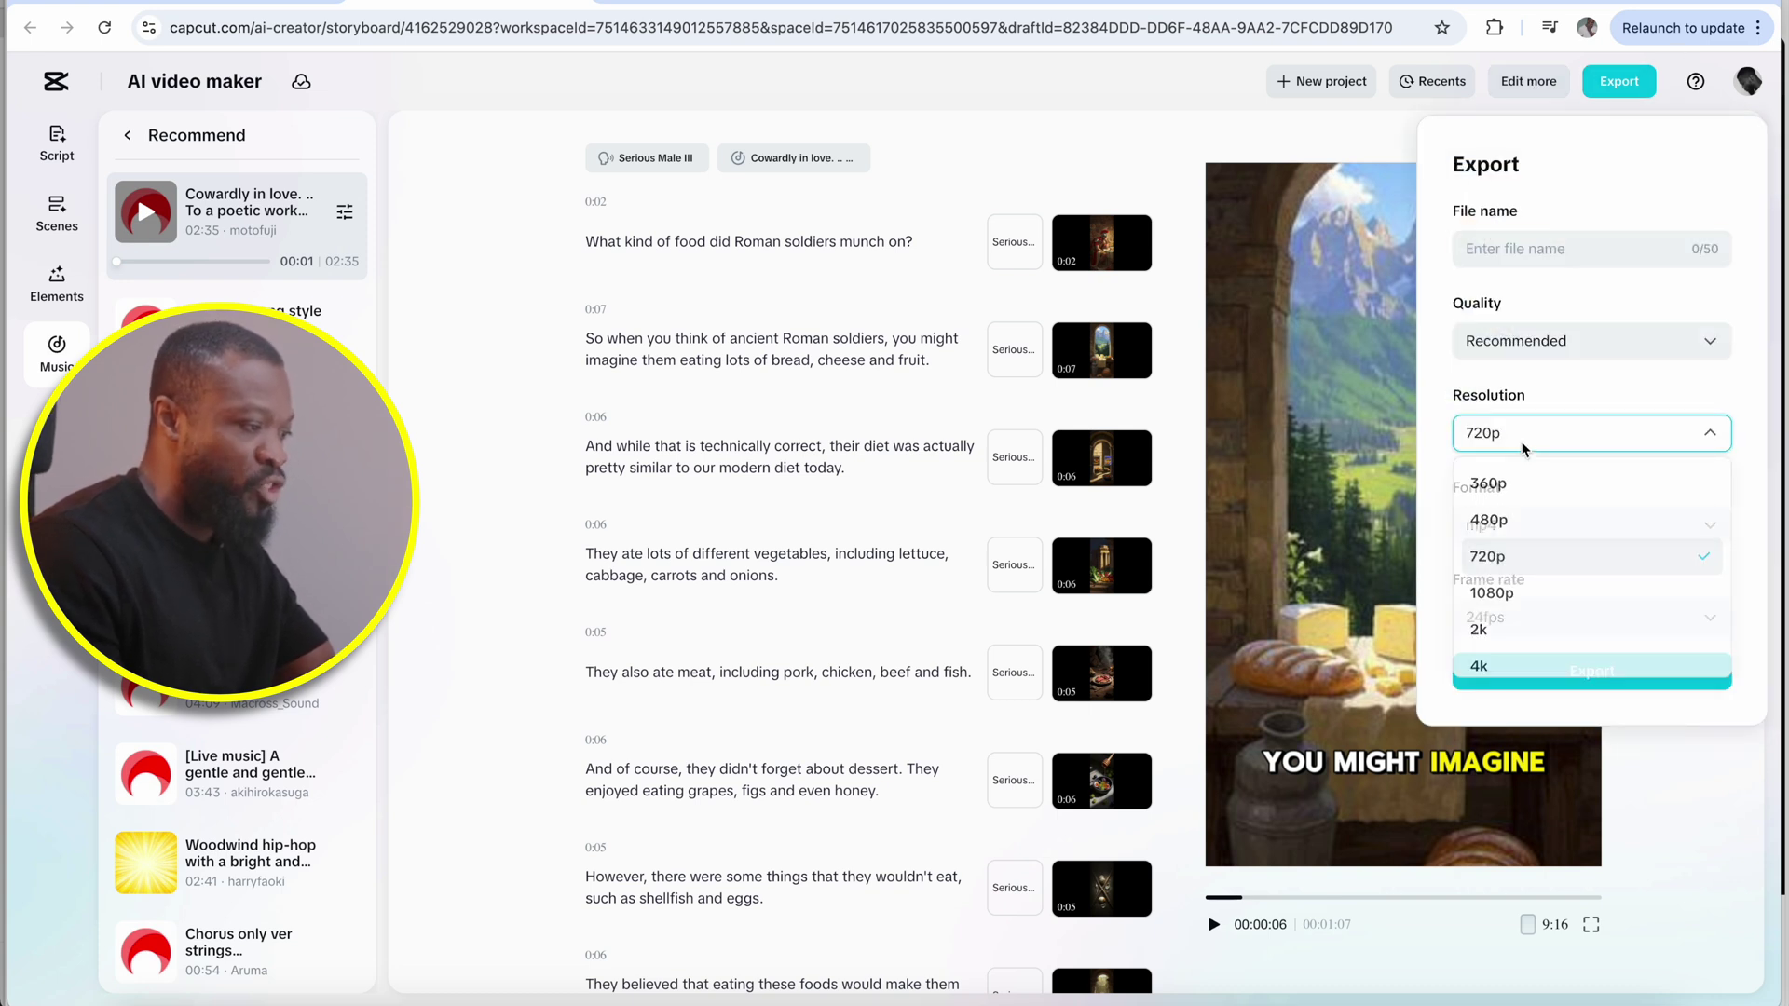
{"action": "left_click", "coordinate": [1487, 667]}
{"action": "left_click", "coordinate": [1517, 251]}
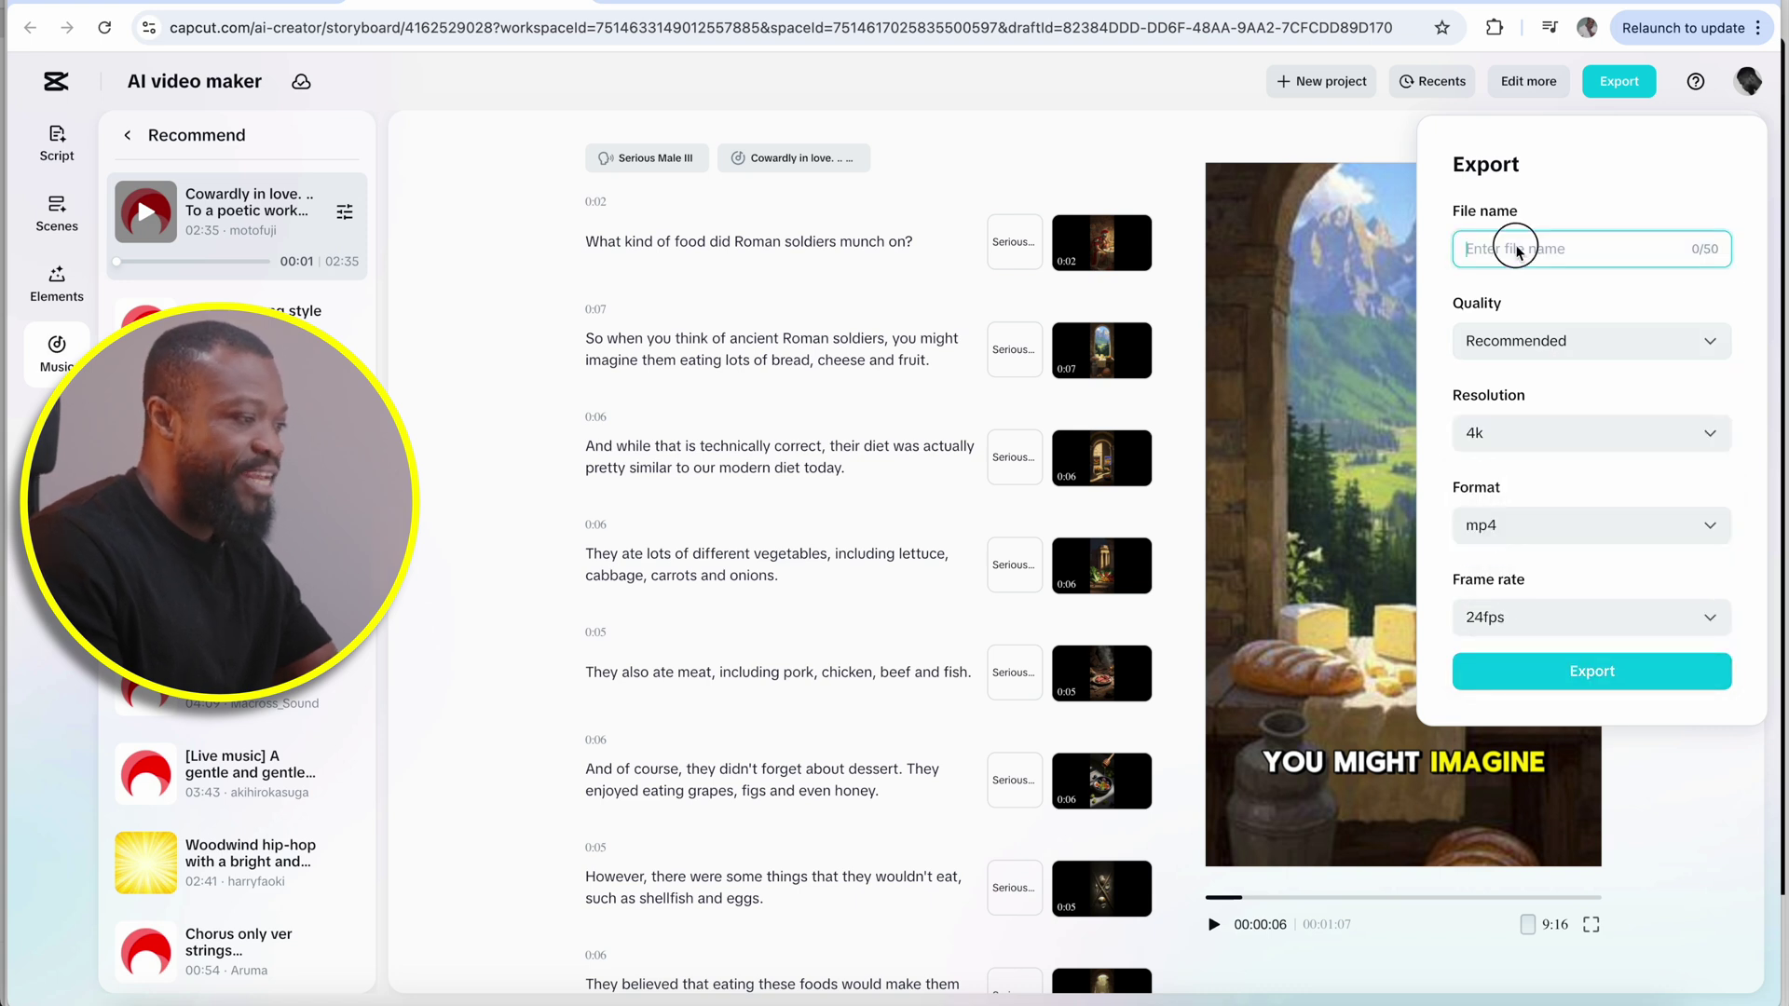
{"action": "type", "text": "roman vid"}
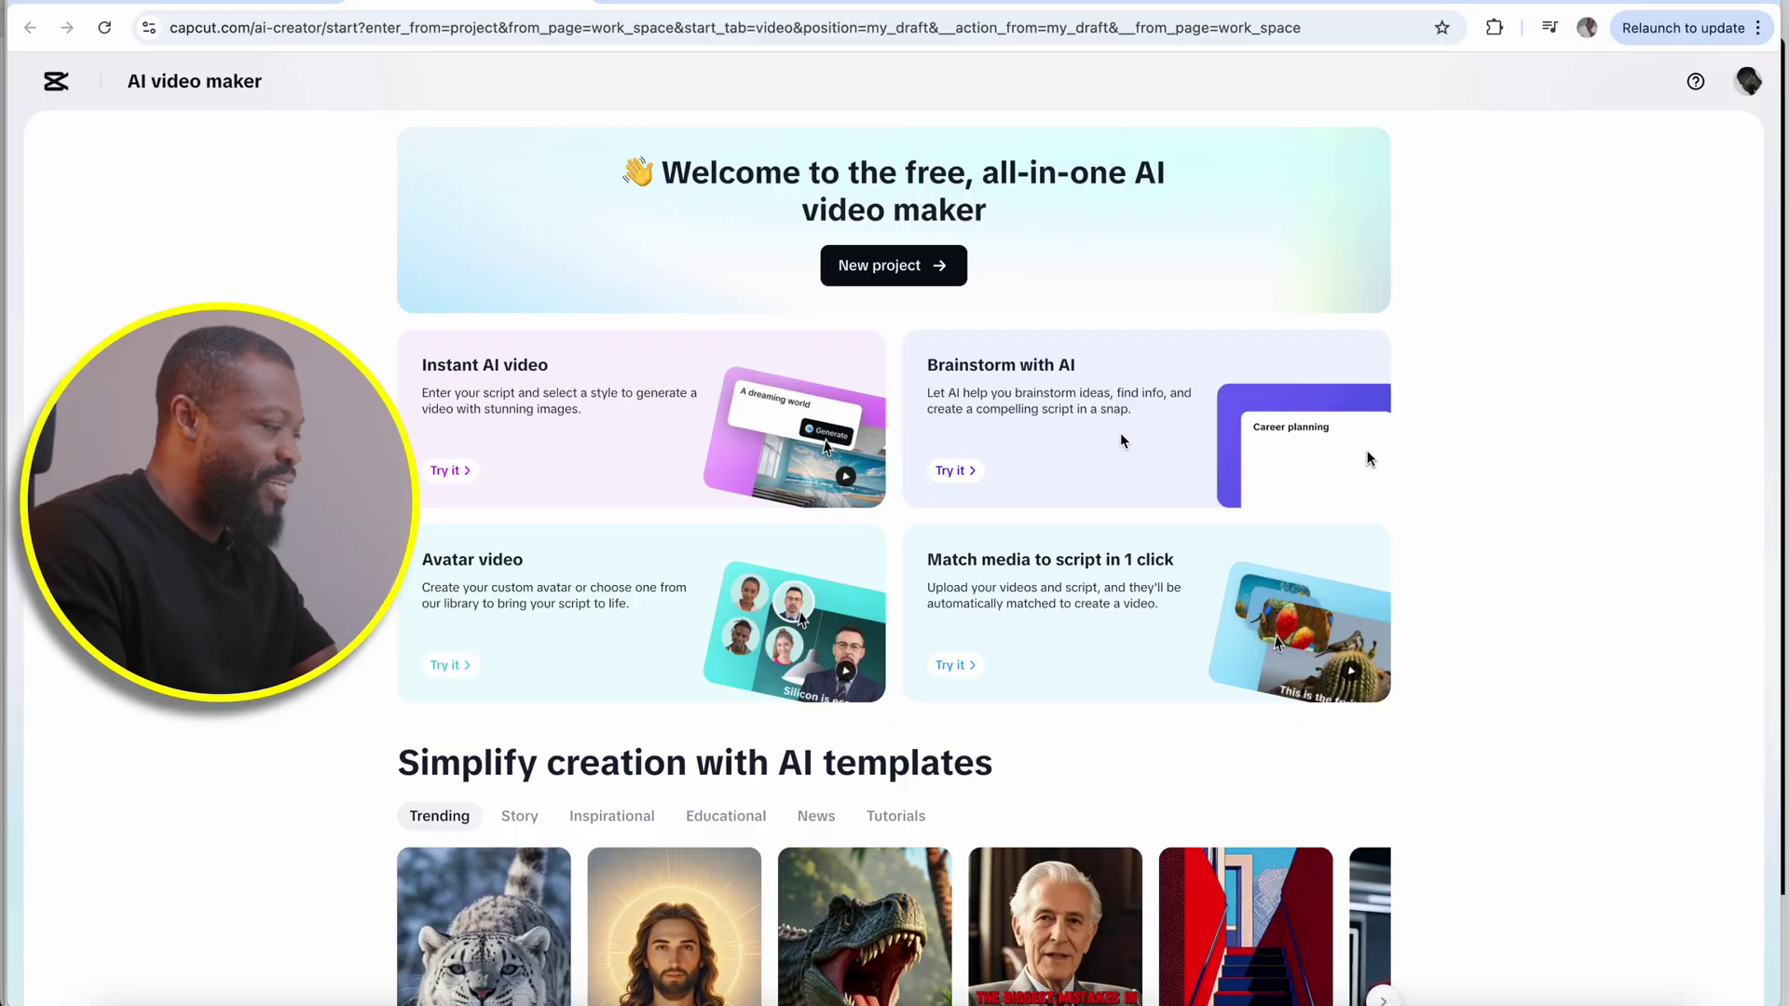
Start a Brainstorm with AI session from the idea "what it takes to be a pro football player"
{"action": "left_click", "coordinate": [1121, 436]}
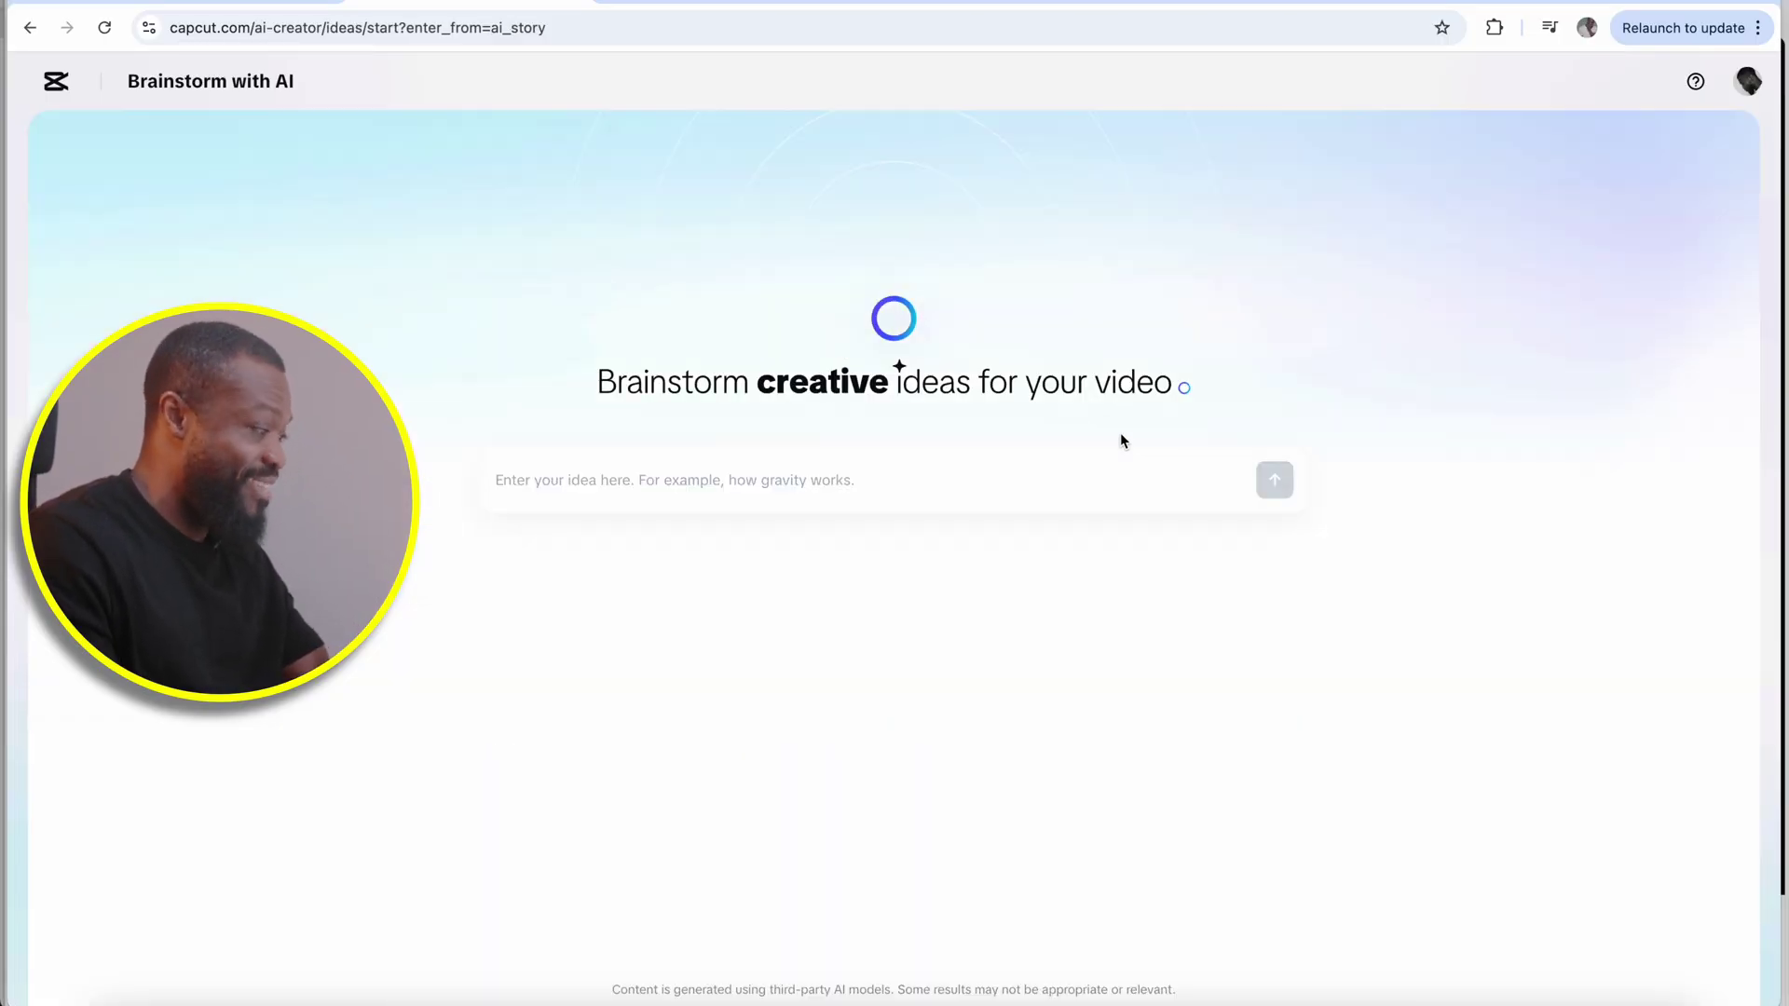
{"action": "left_click", "coordinate": [667, 485]}
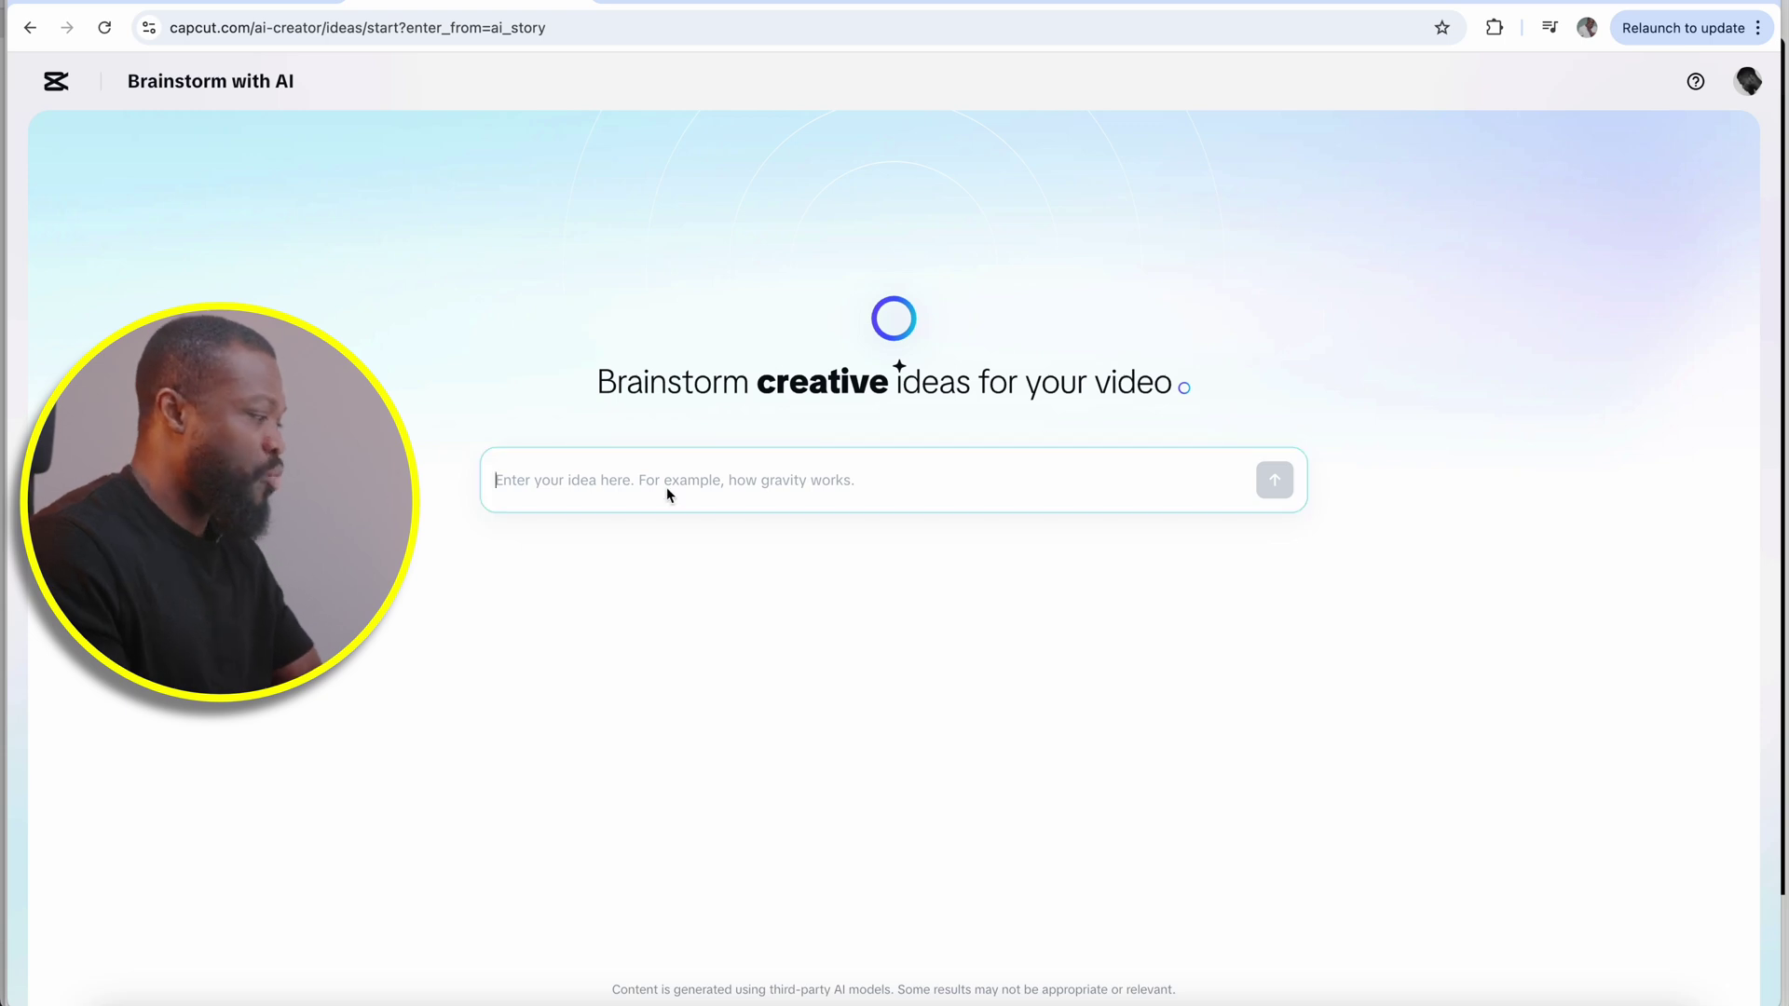
{"action": "type", "text": "what it takes to be a pro football player"}
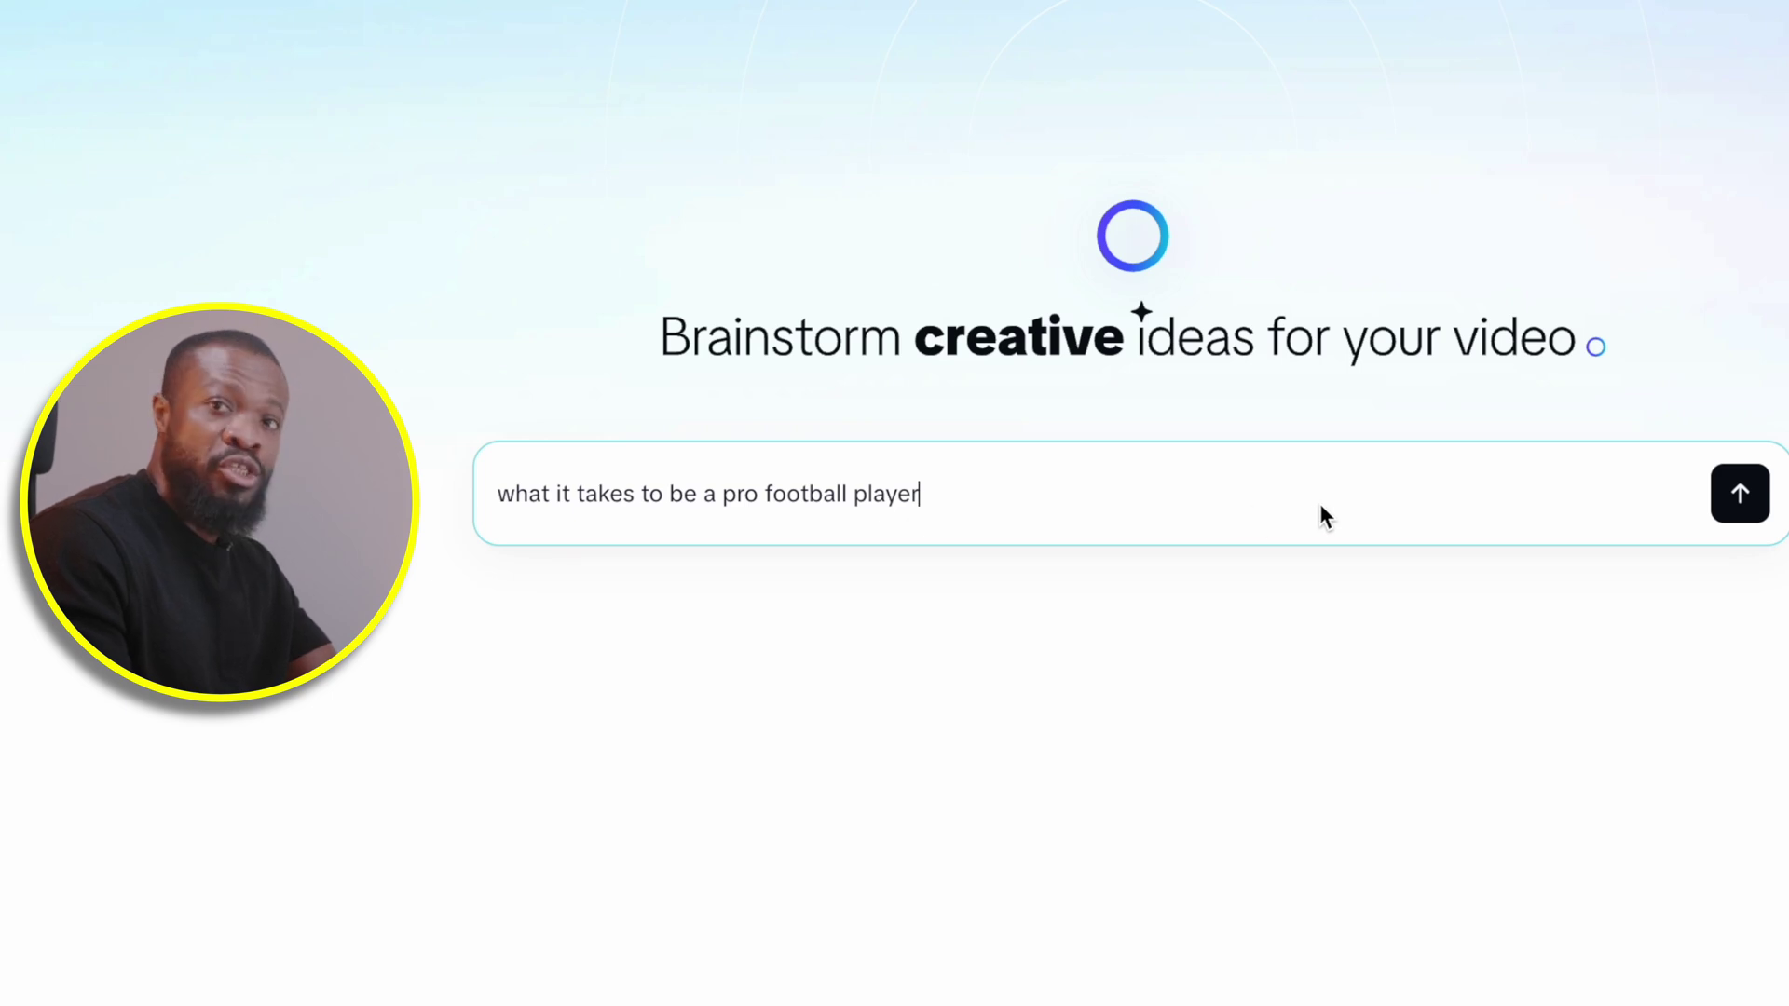
{"action": "left_click", "coordinate": [1735, 499]}
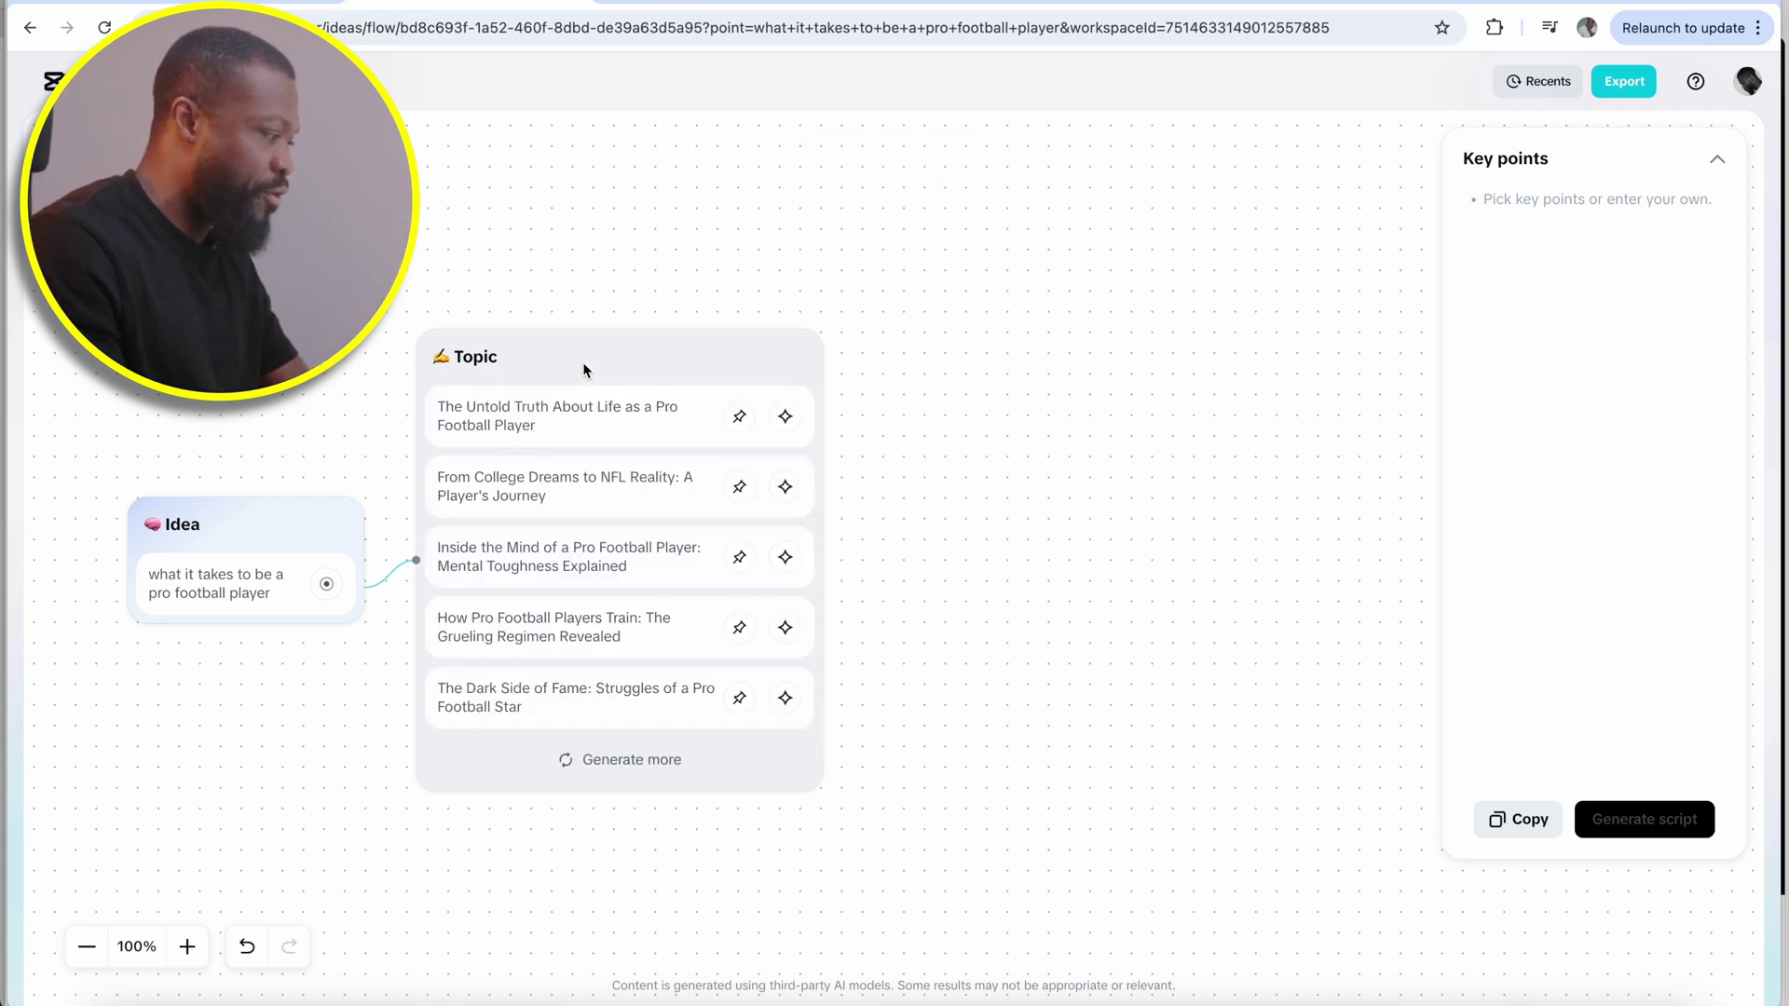
Generate more topic suggestions for the pro football player idea
{"action": "scroll", "coordinate": [585, 369], "scroll_direction": "up", "scroll_amount": 4}
{"action": "scroll", "coordinate": [584, 370], "scroll_direction": "down", "scroll_amount": 5}
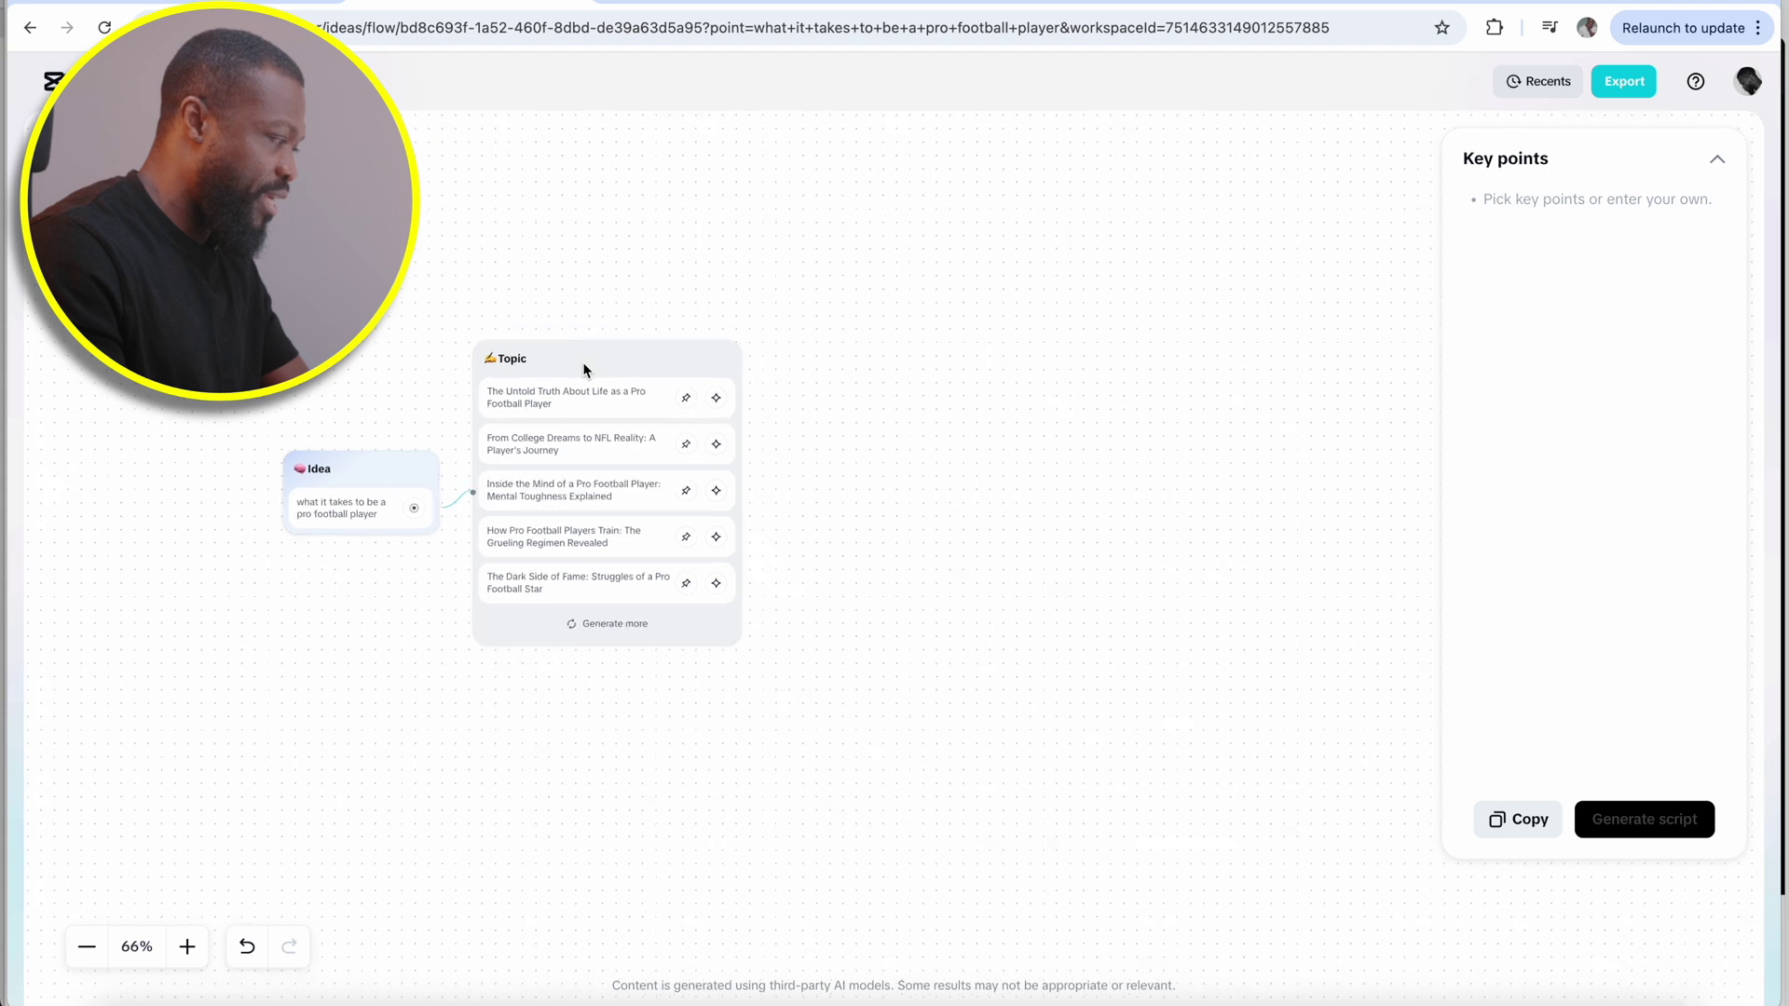
{"action": "scroll", "coordinate": [584, 370], "scroll_direction": "up", "scroll_amount": 3}
{"action": "scroll", "coordinate": [584, 370], "scroll_direction": "up", "scroll_amount": 1}
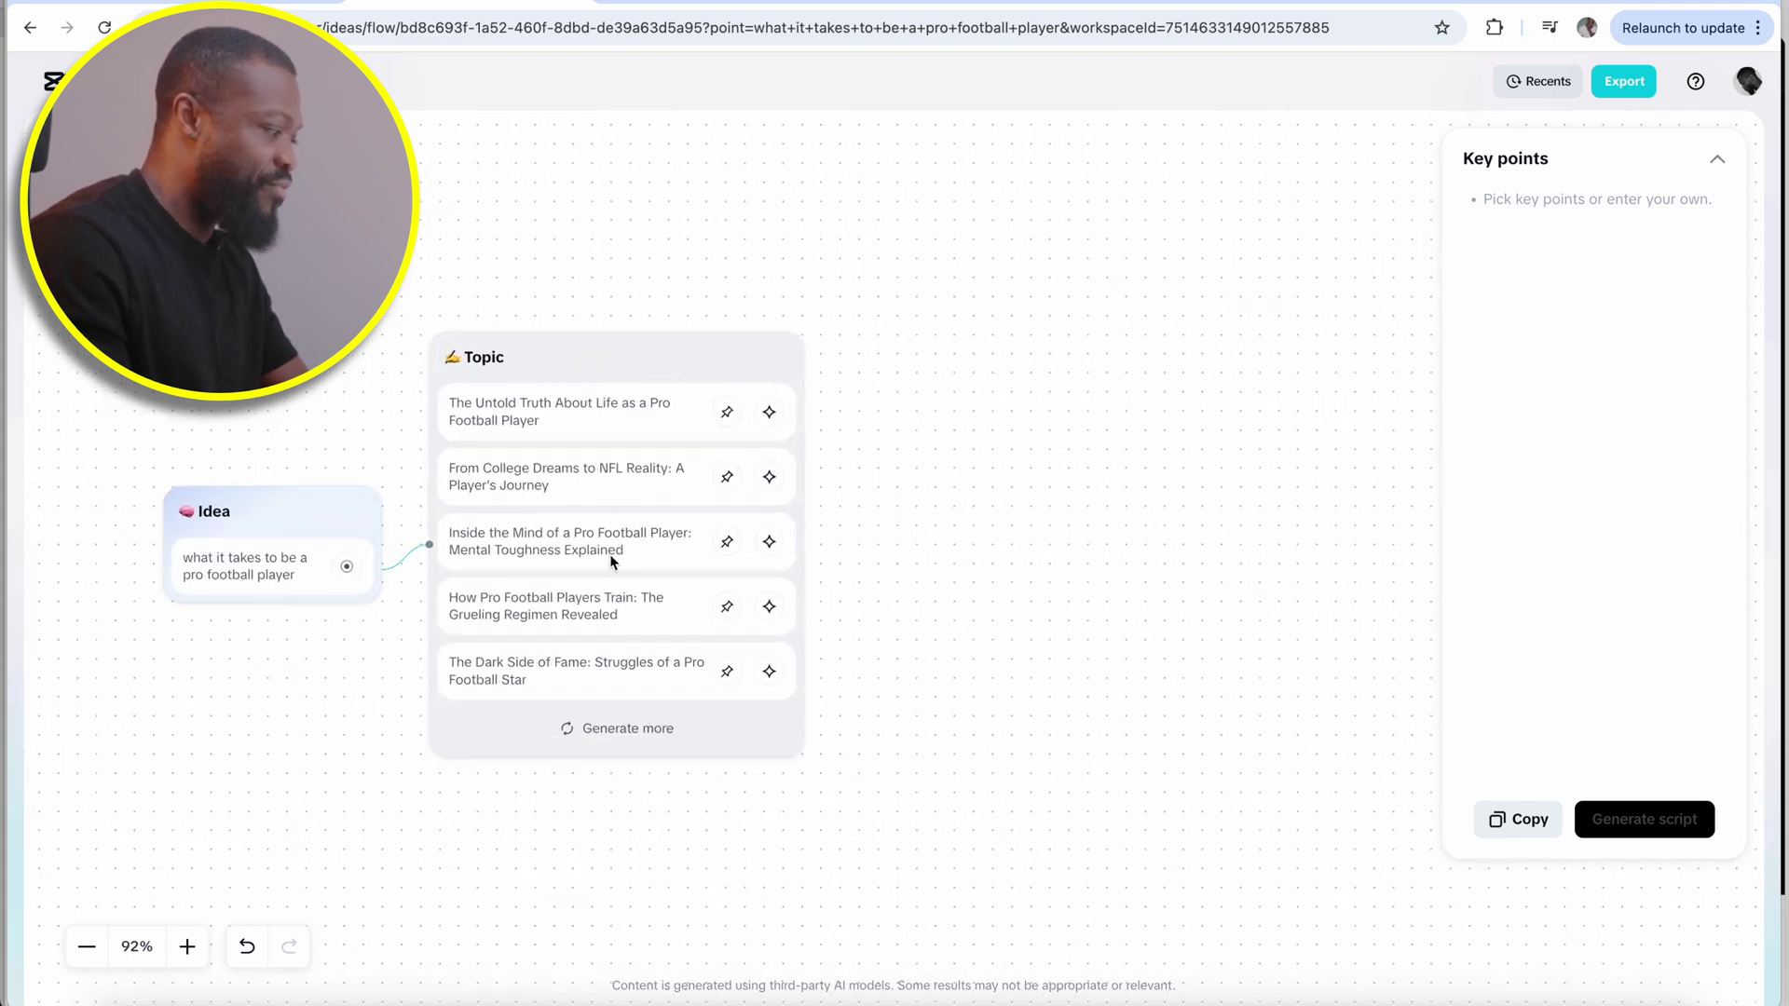
{"action": "left_click", "coordinate": [572, 731]}
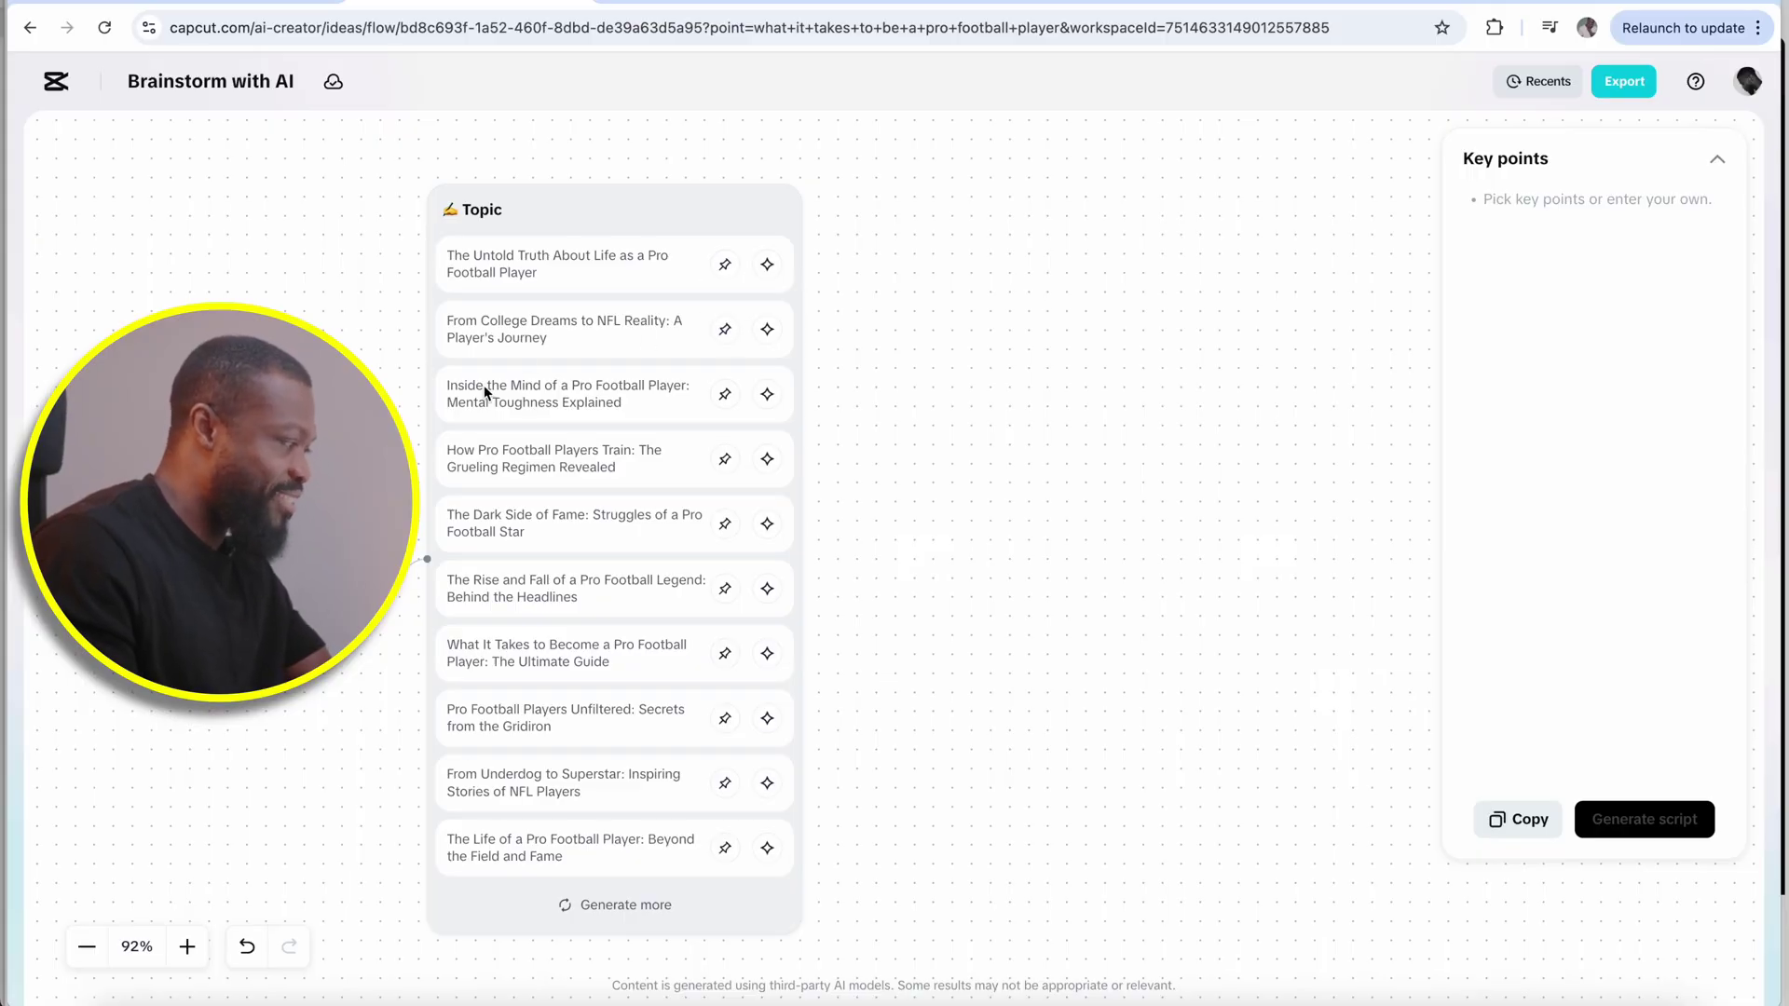
Pin the topics "How Pro Football Players Train" and "The Dark Side of Fame" as key points and expand both into deeper ideas
{"action": "left_click", "coordinate": [726, 460]}
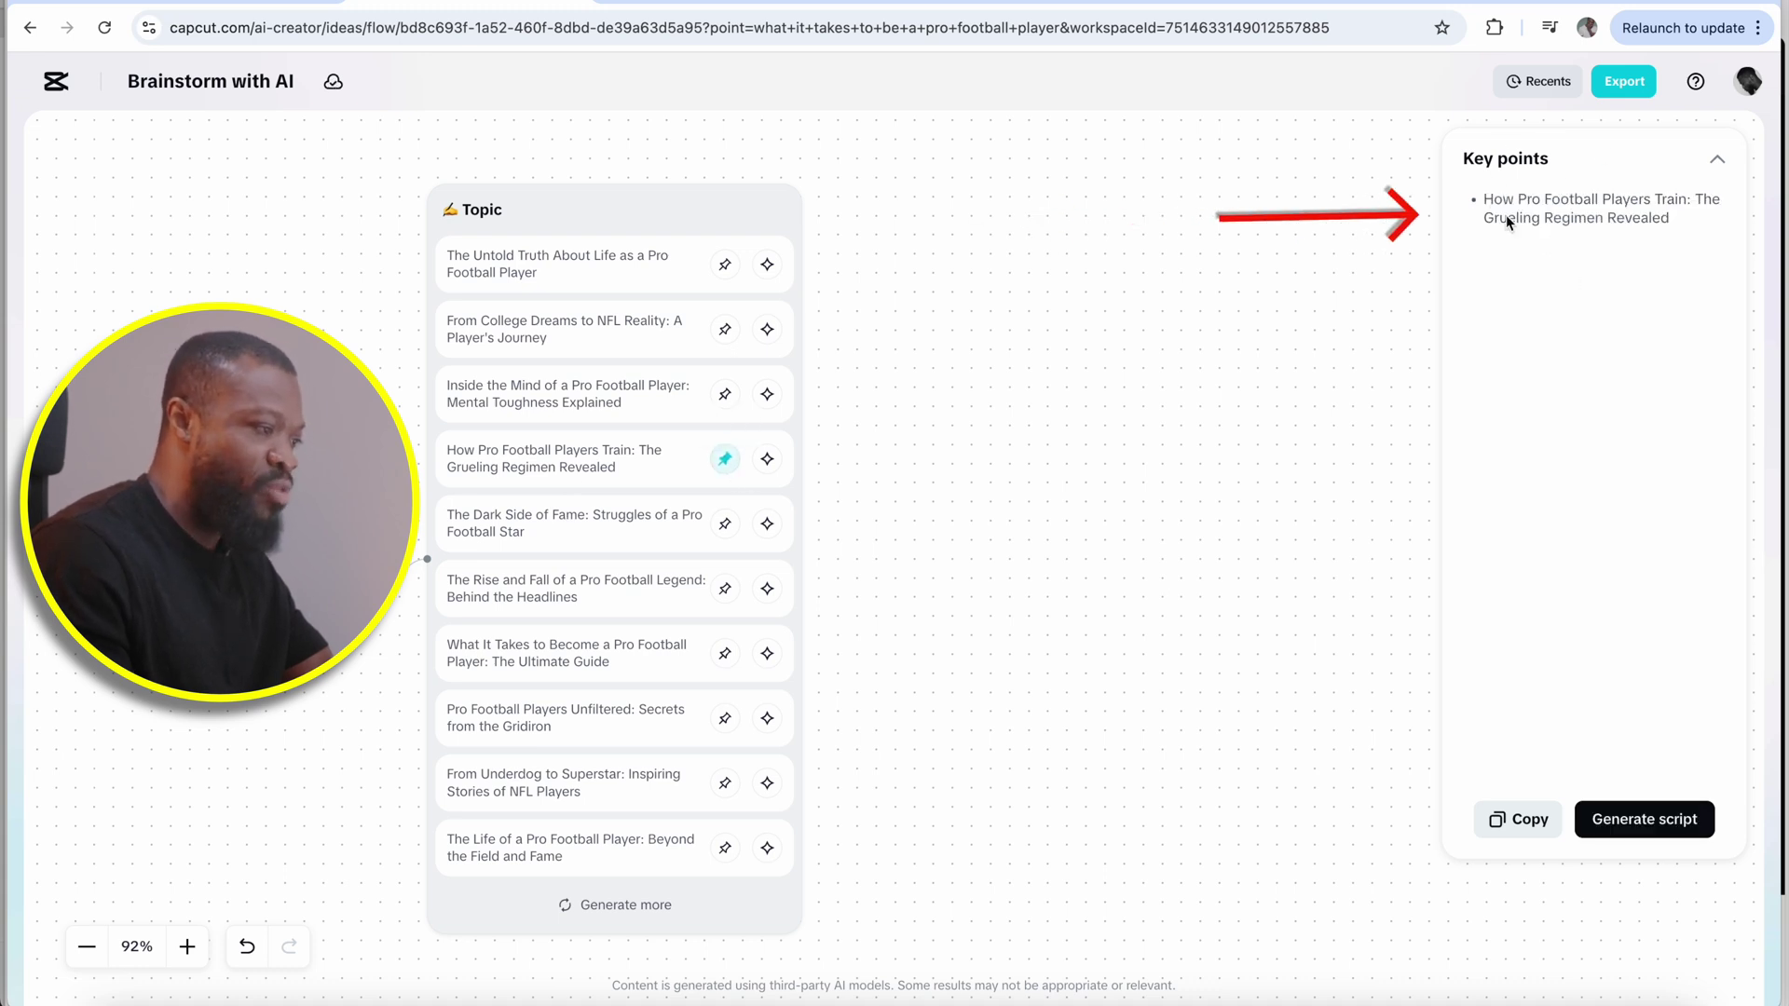
{"action": "left_click", "coordinate": [726, 525]}
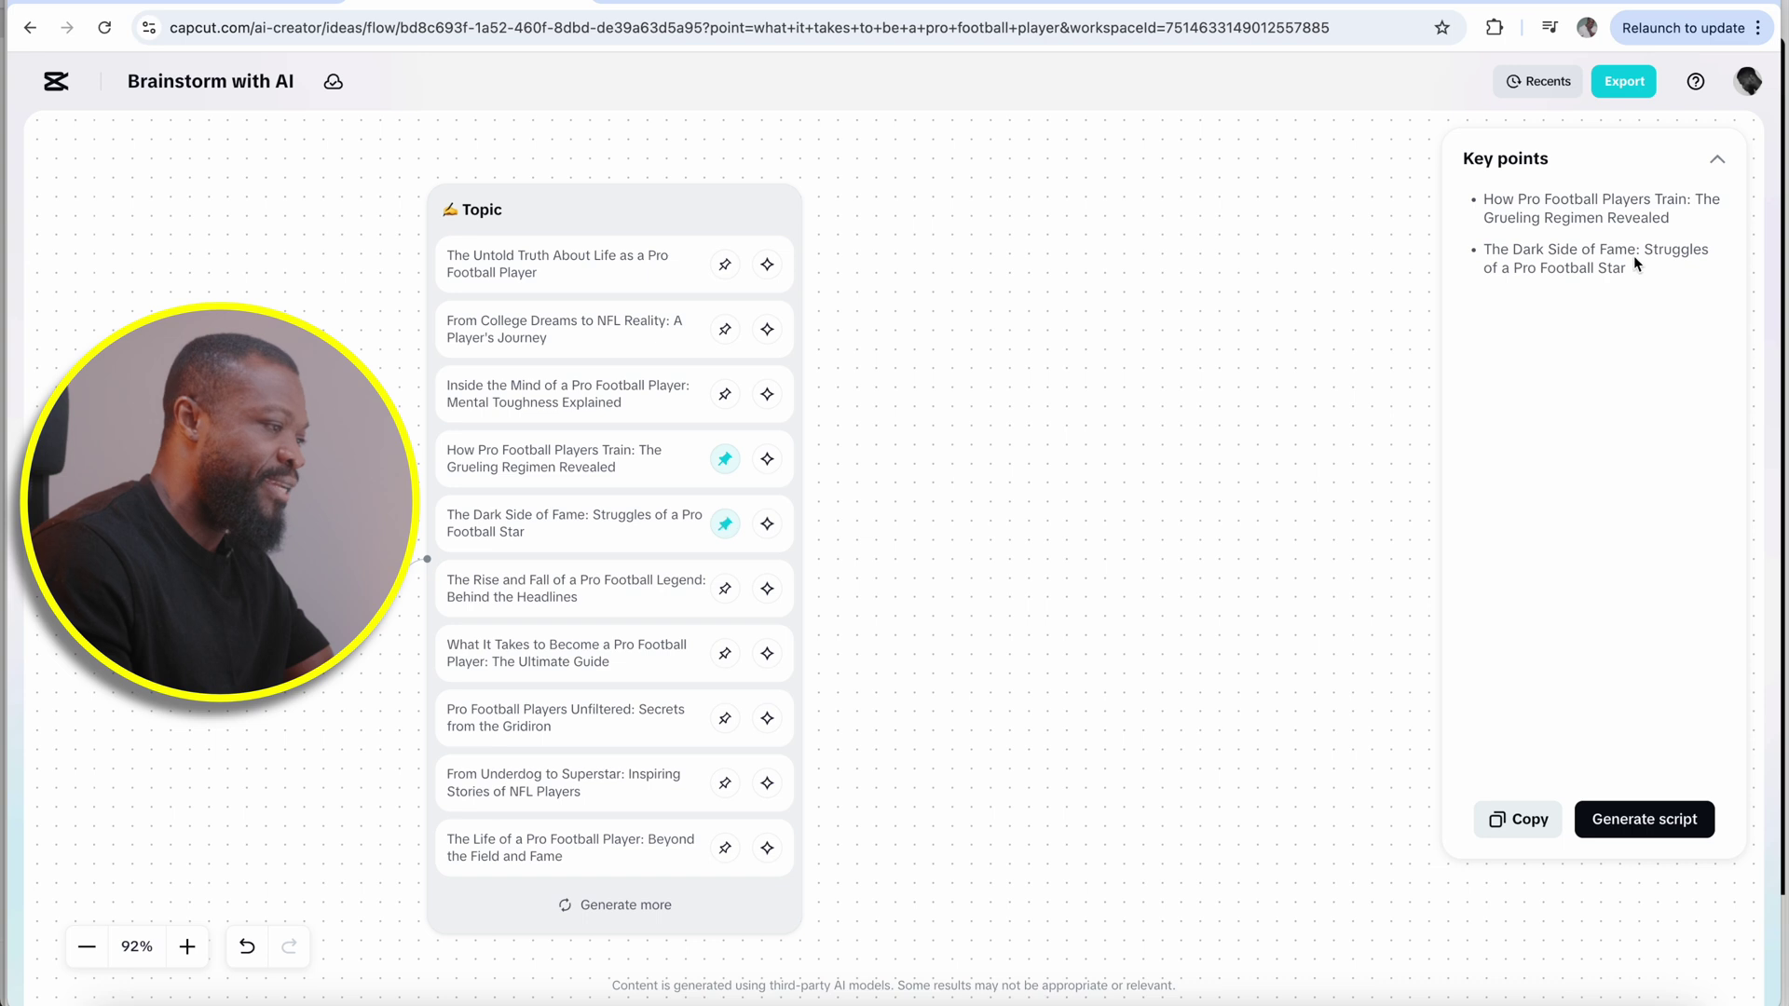
{"action": "left_click", "coordinate": [766, 459]}
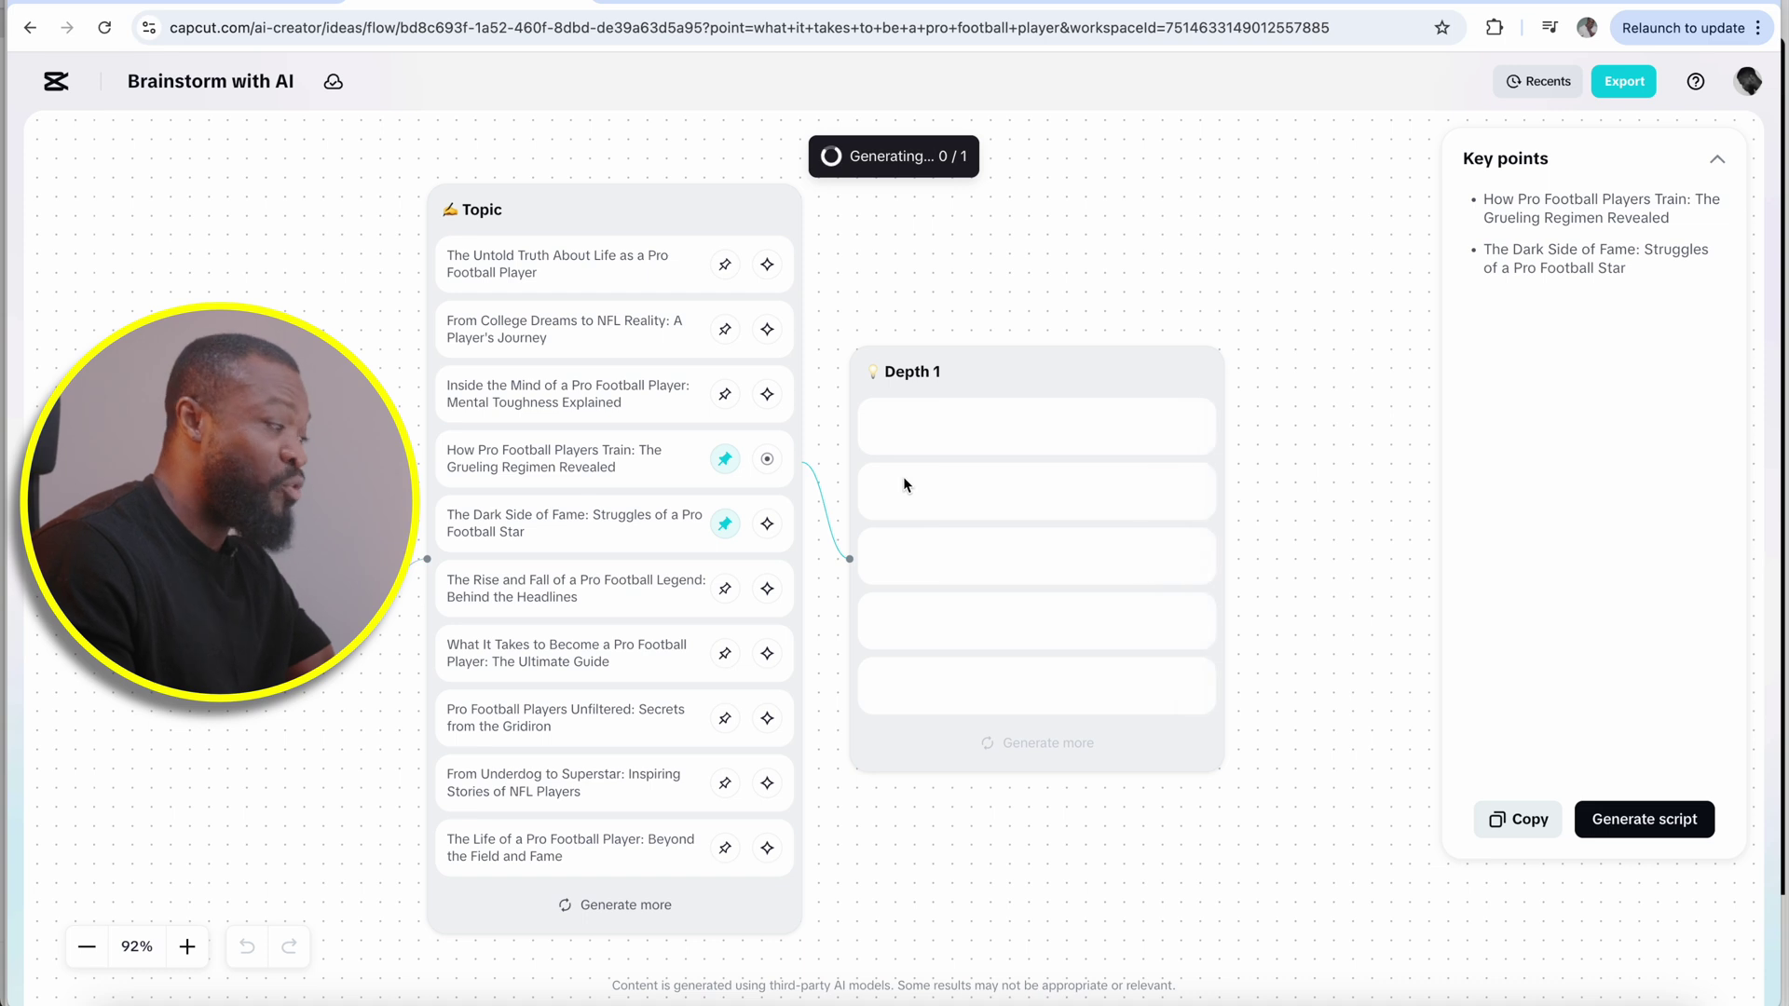
{"action": "left_click", "coordinate": [770, 524]}
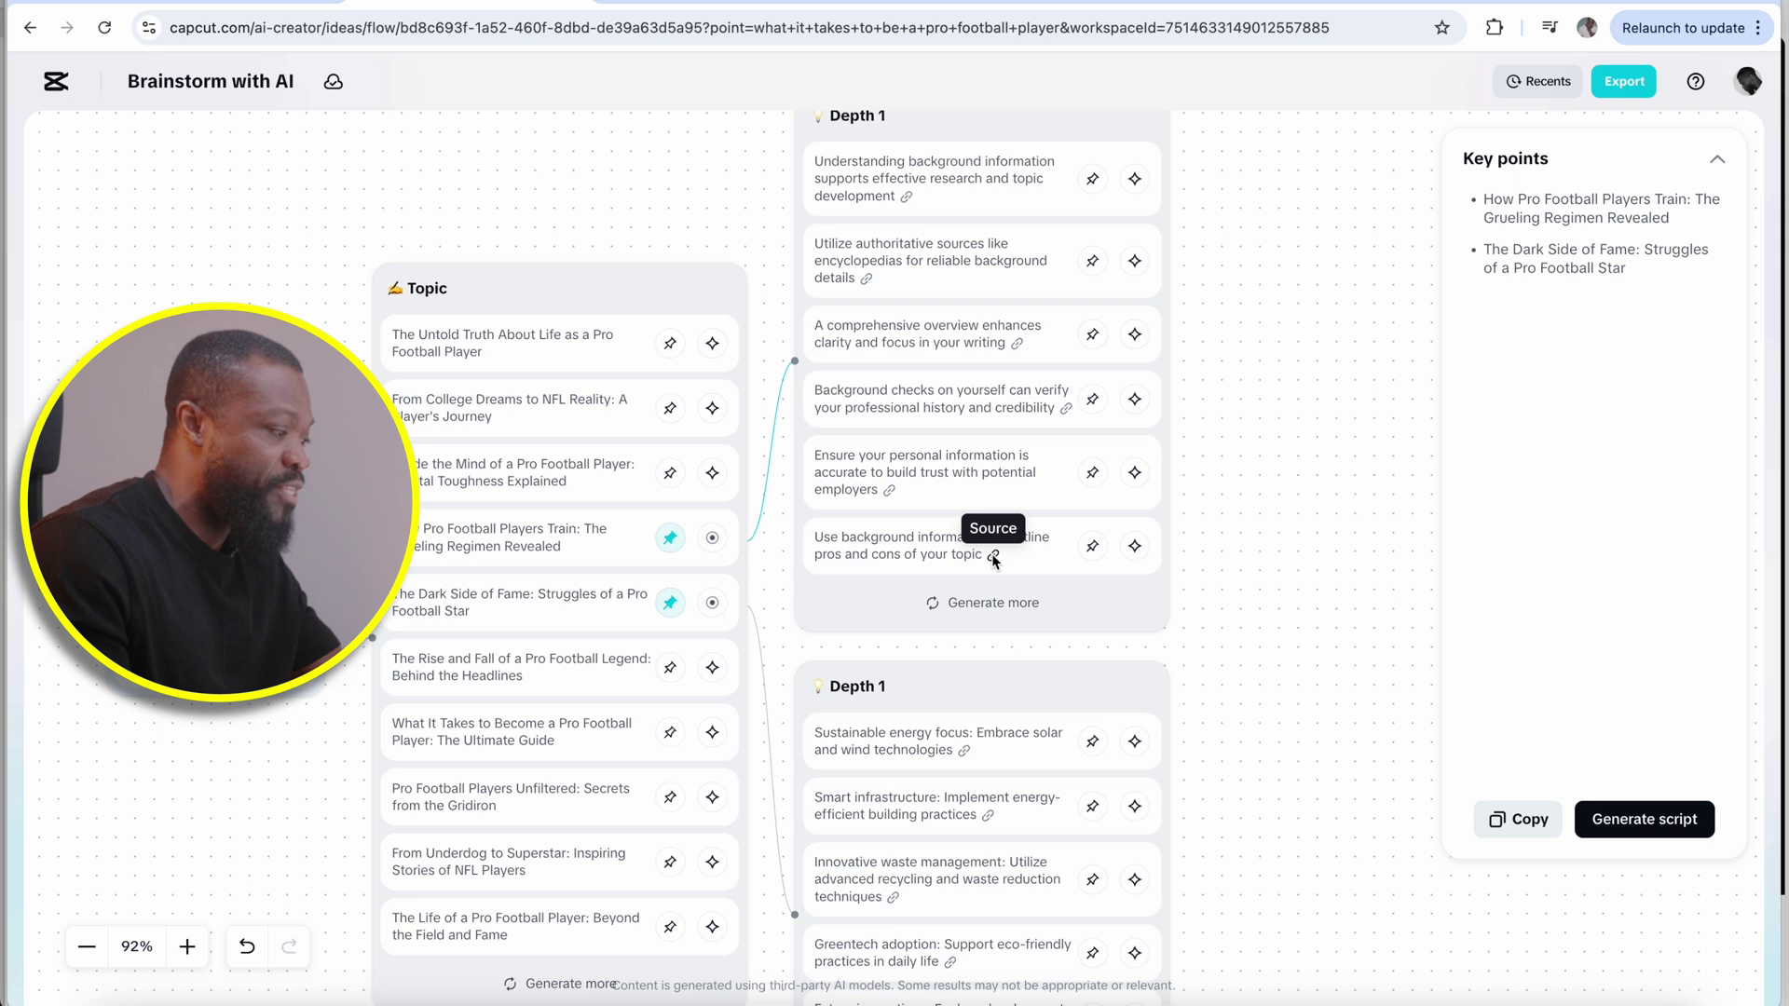
Open the source article of the idea about outlining pros and cons and dismiss the Google sign-in prompt
{"action": "left_click", "coordinate": [994, 556]}
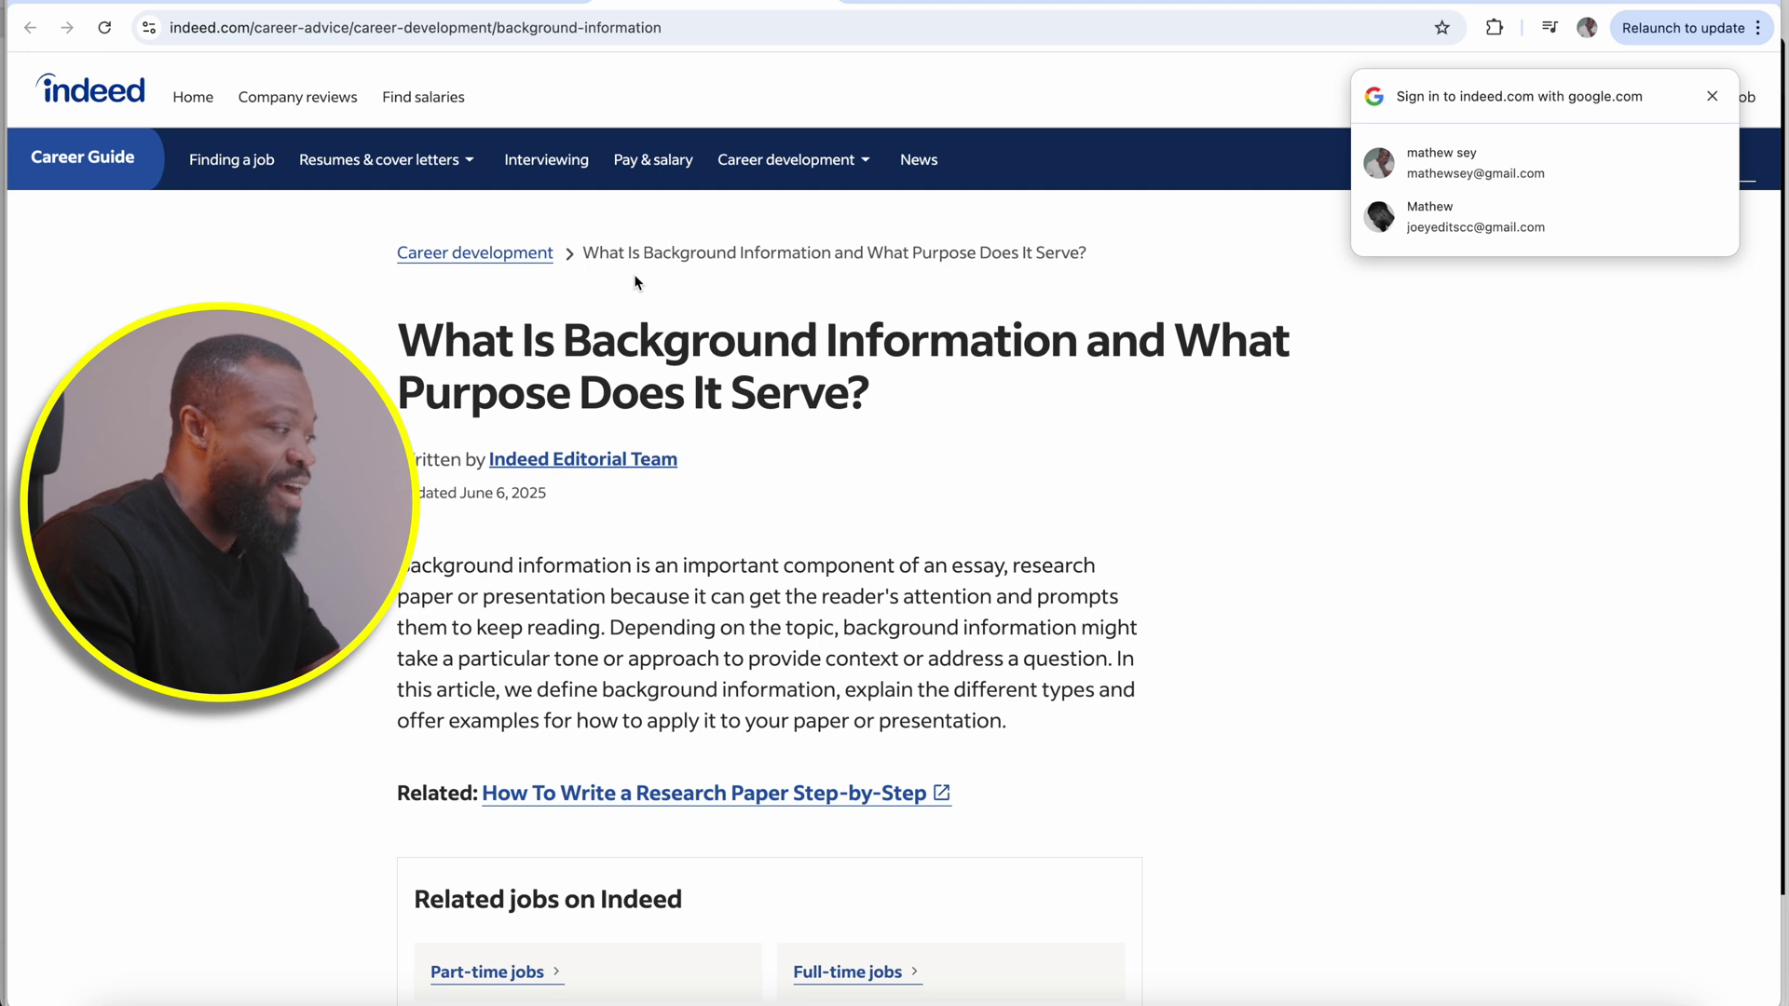
{"action": "left_click", "coordinate": [1711, 96]}
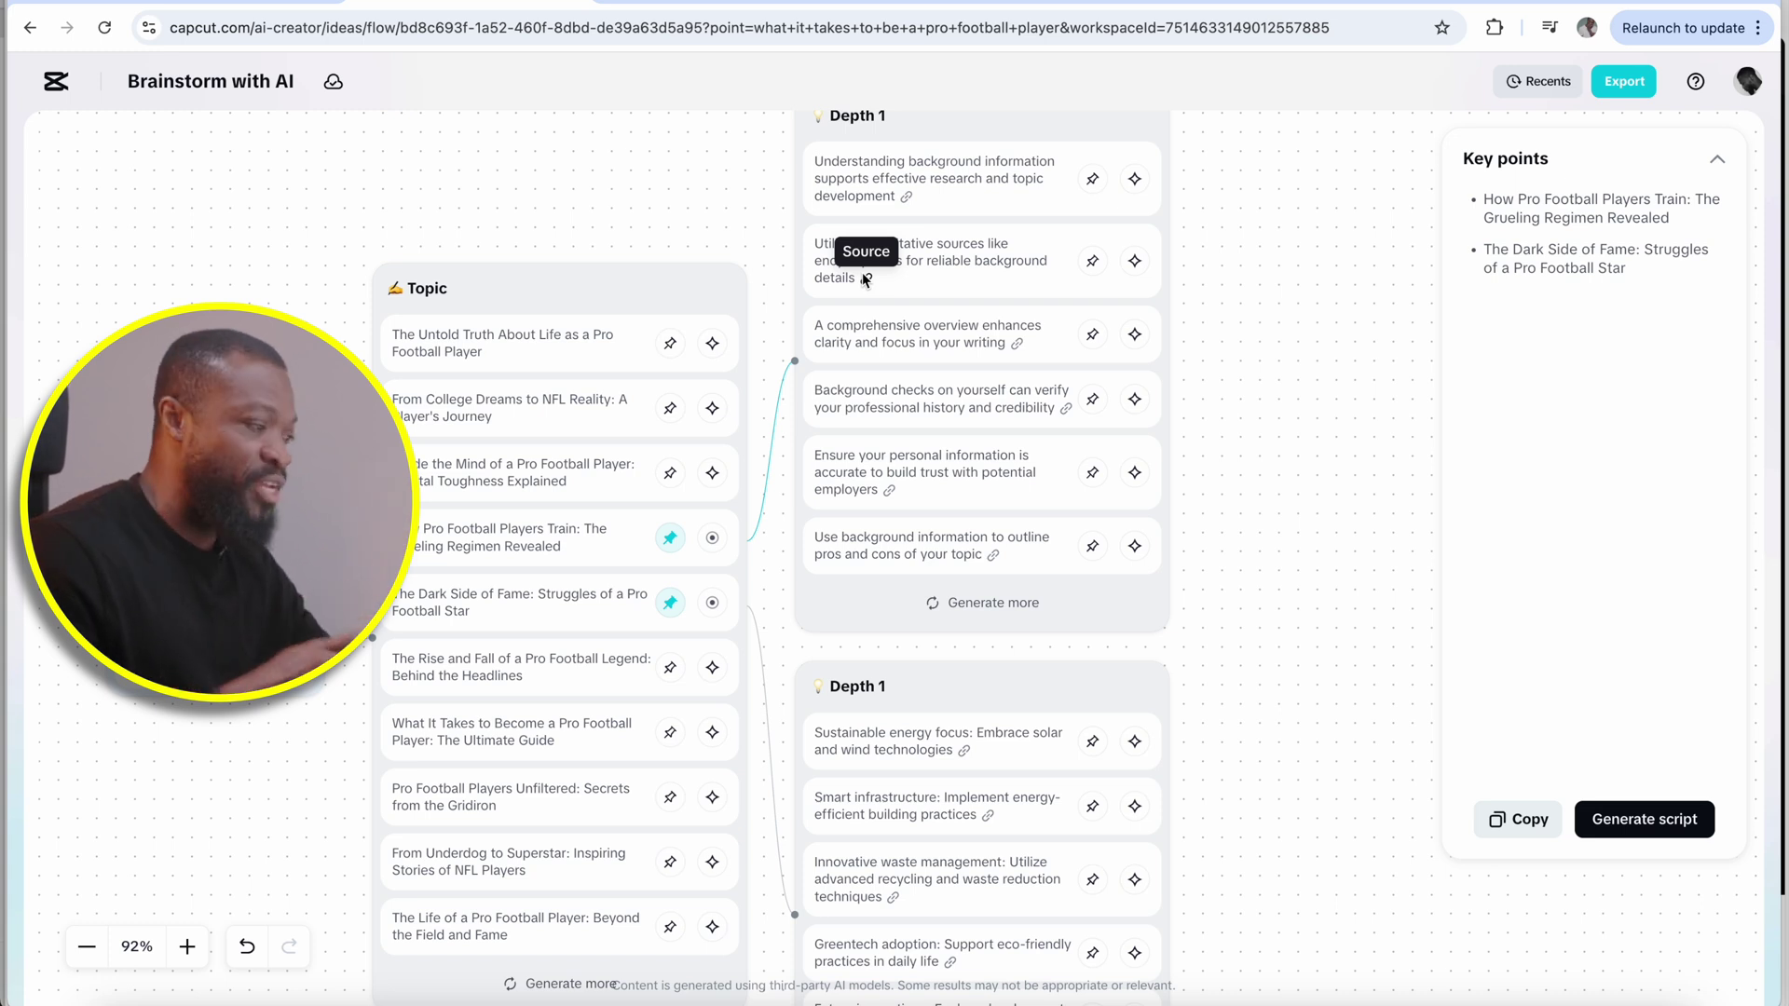
Pin the idea "Background checks on yourself can verify your professional history and credibility" and expand it one level deeper
{"action": "left_click", "coordinate": [1093, 401]}
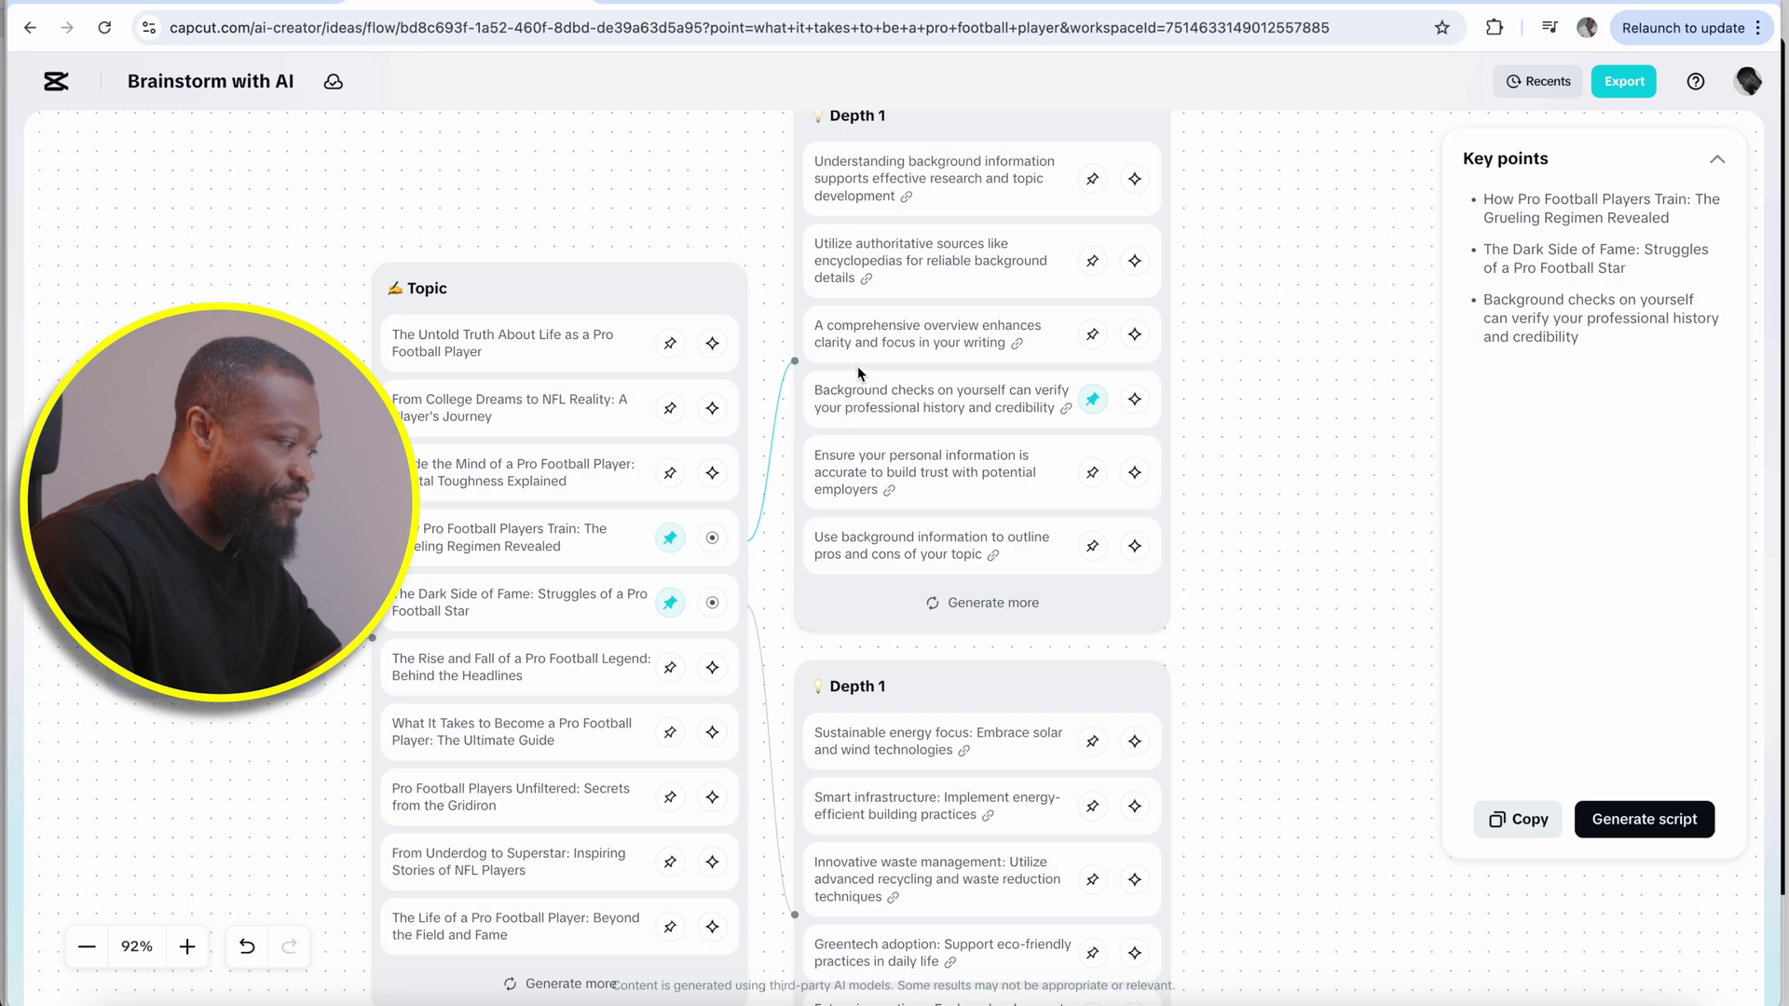
{"action": "left_click", "coordinate": [1136, 399]}
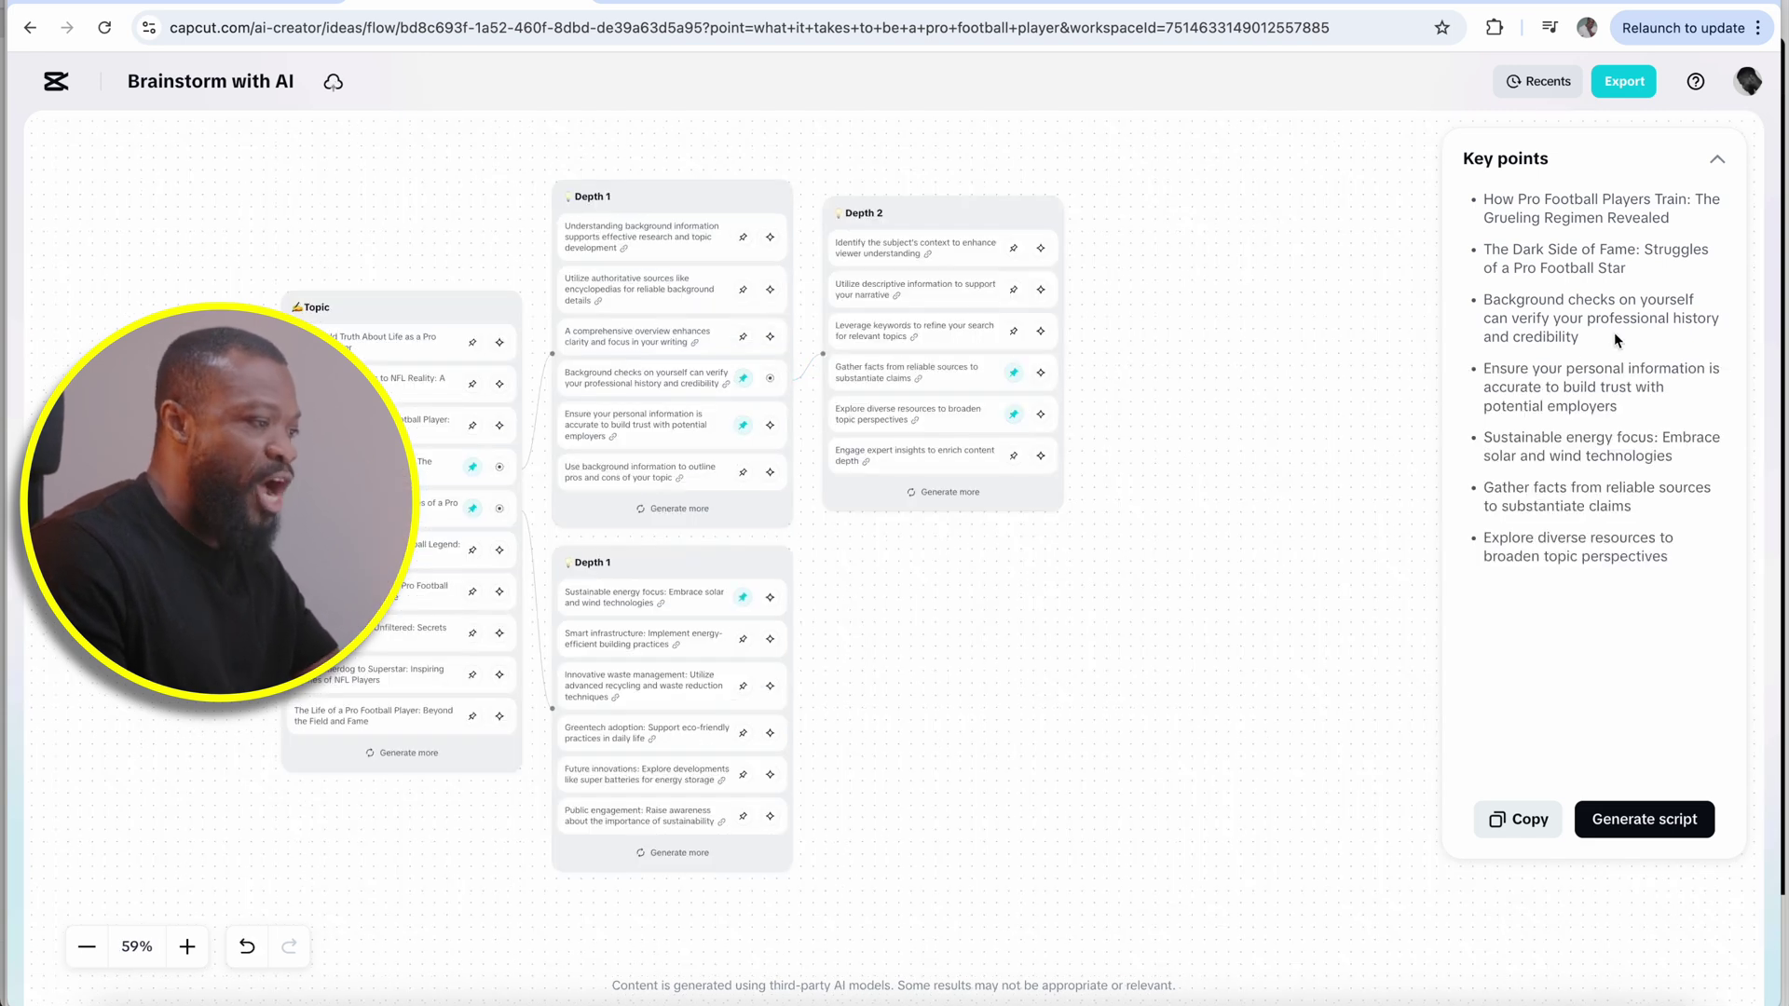
Generate a 1 min script from the pinned key points, without extra requirements, and accept it for the new video
{"action": "left_click", "coordinate": [1613, 826]}
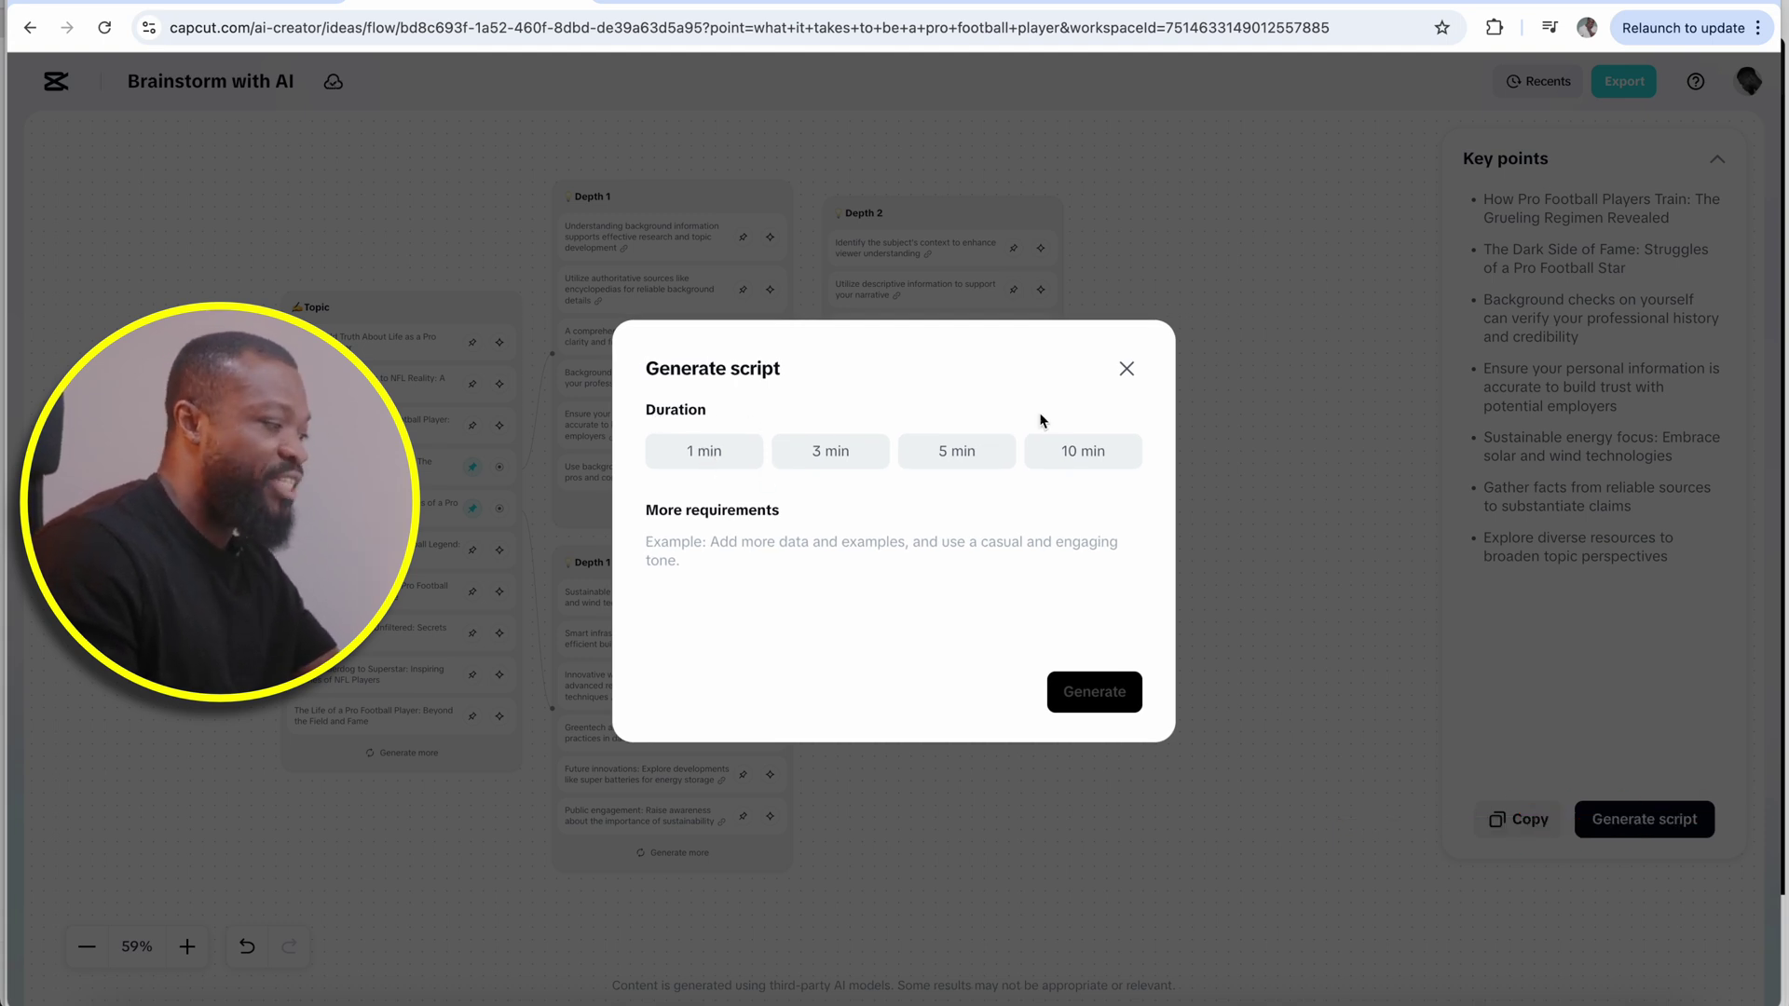
{"action": "left_click", "coordinate": [709, 455]}
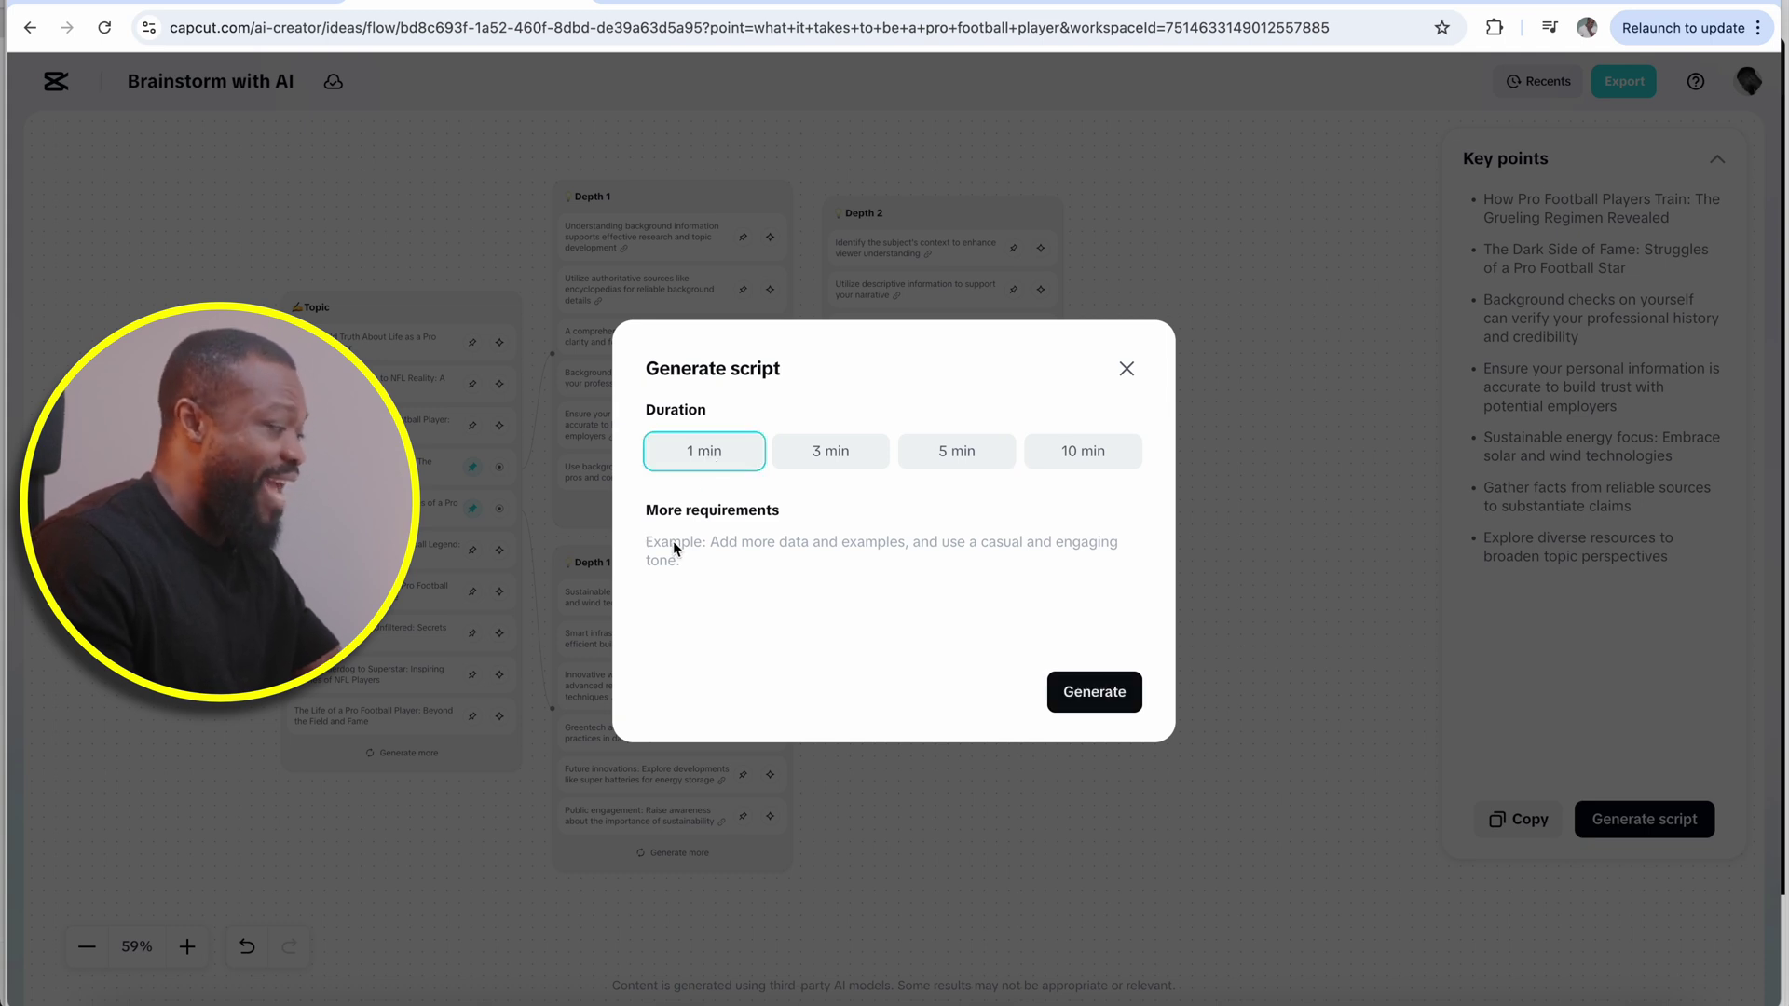
{"action": "left_click", "coordinate": [700, 550]}
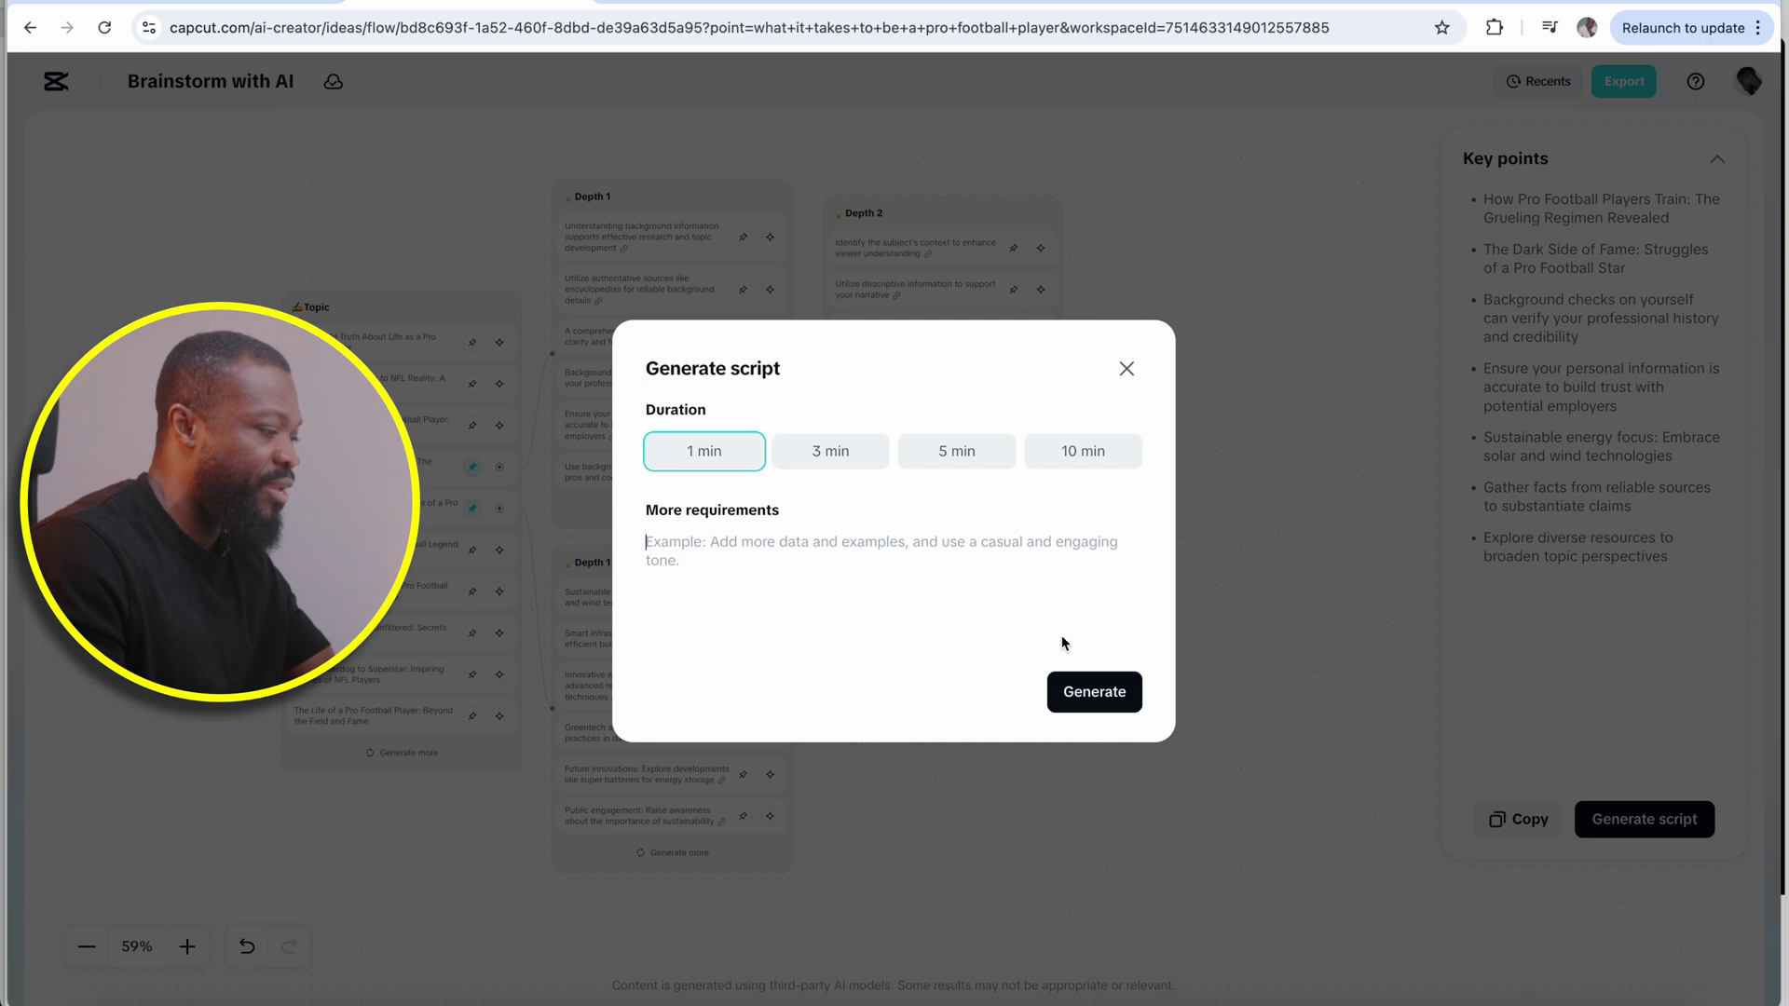
{"action": "left_click", "coordinate": [1084, 700]}
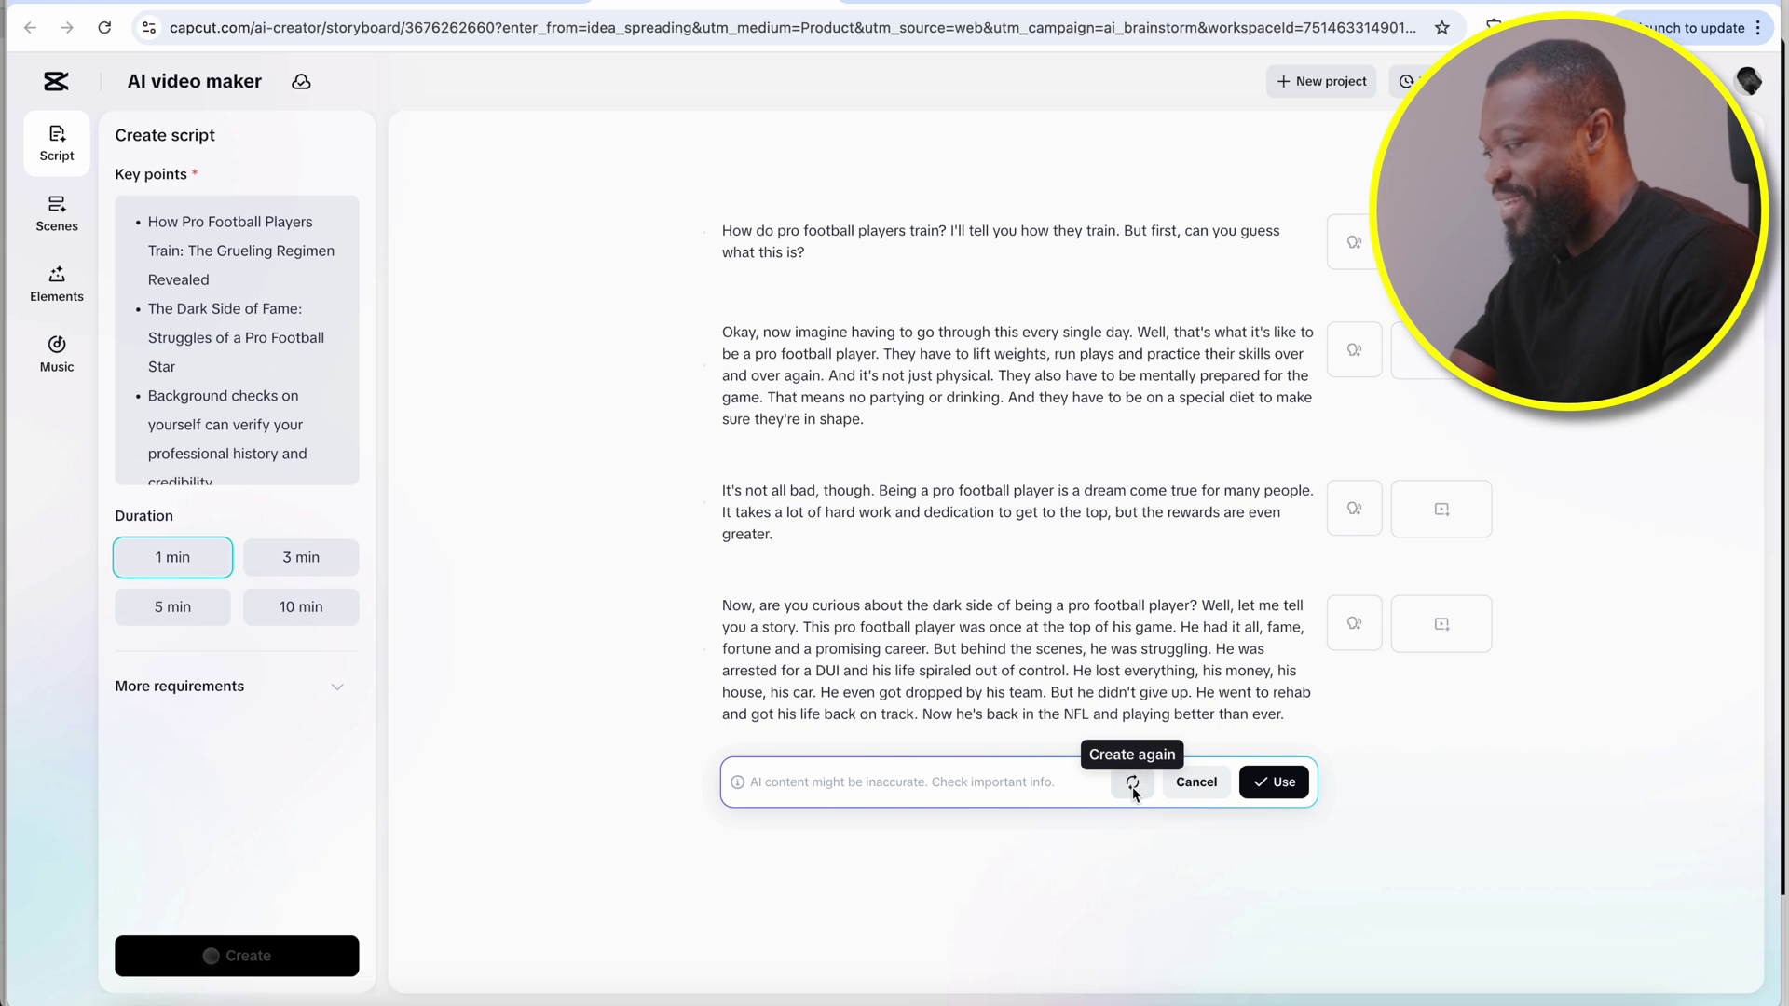
{"action": "left_click", "coordinate": [1292, 785]}
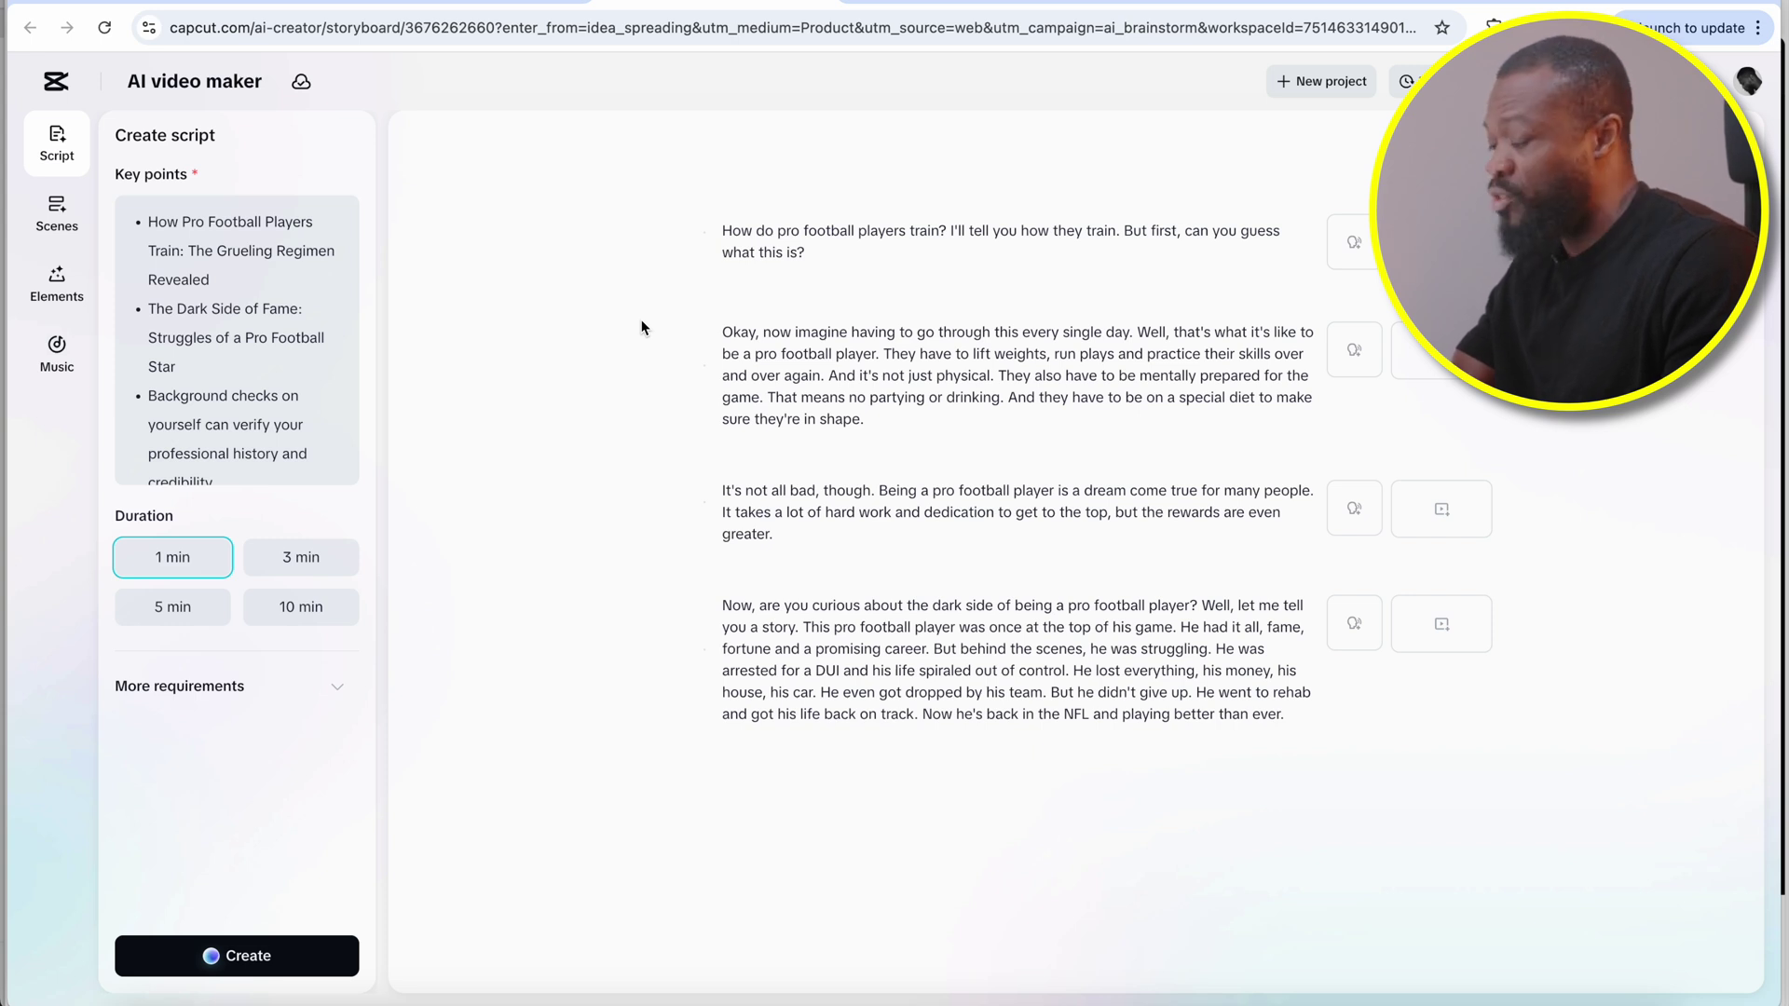
Apply the favourite voice Serious Male III to all scenes, with the script split automatically
{"action": "left_click", "coordinate": [58, 213]}
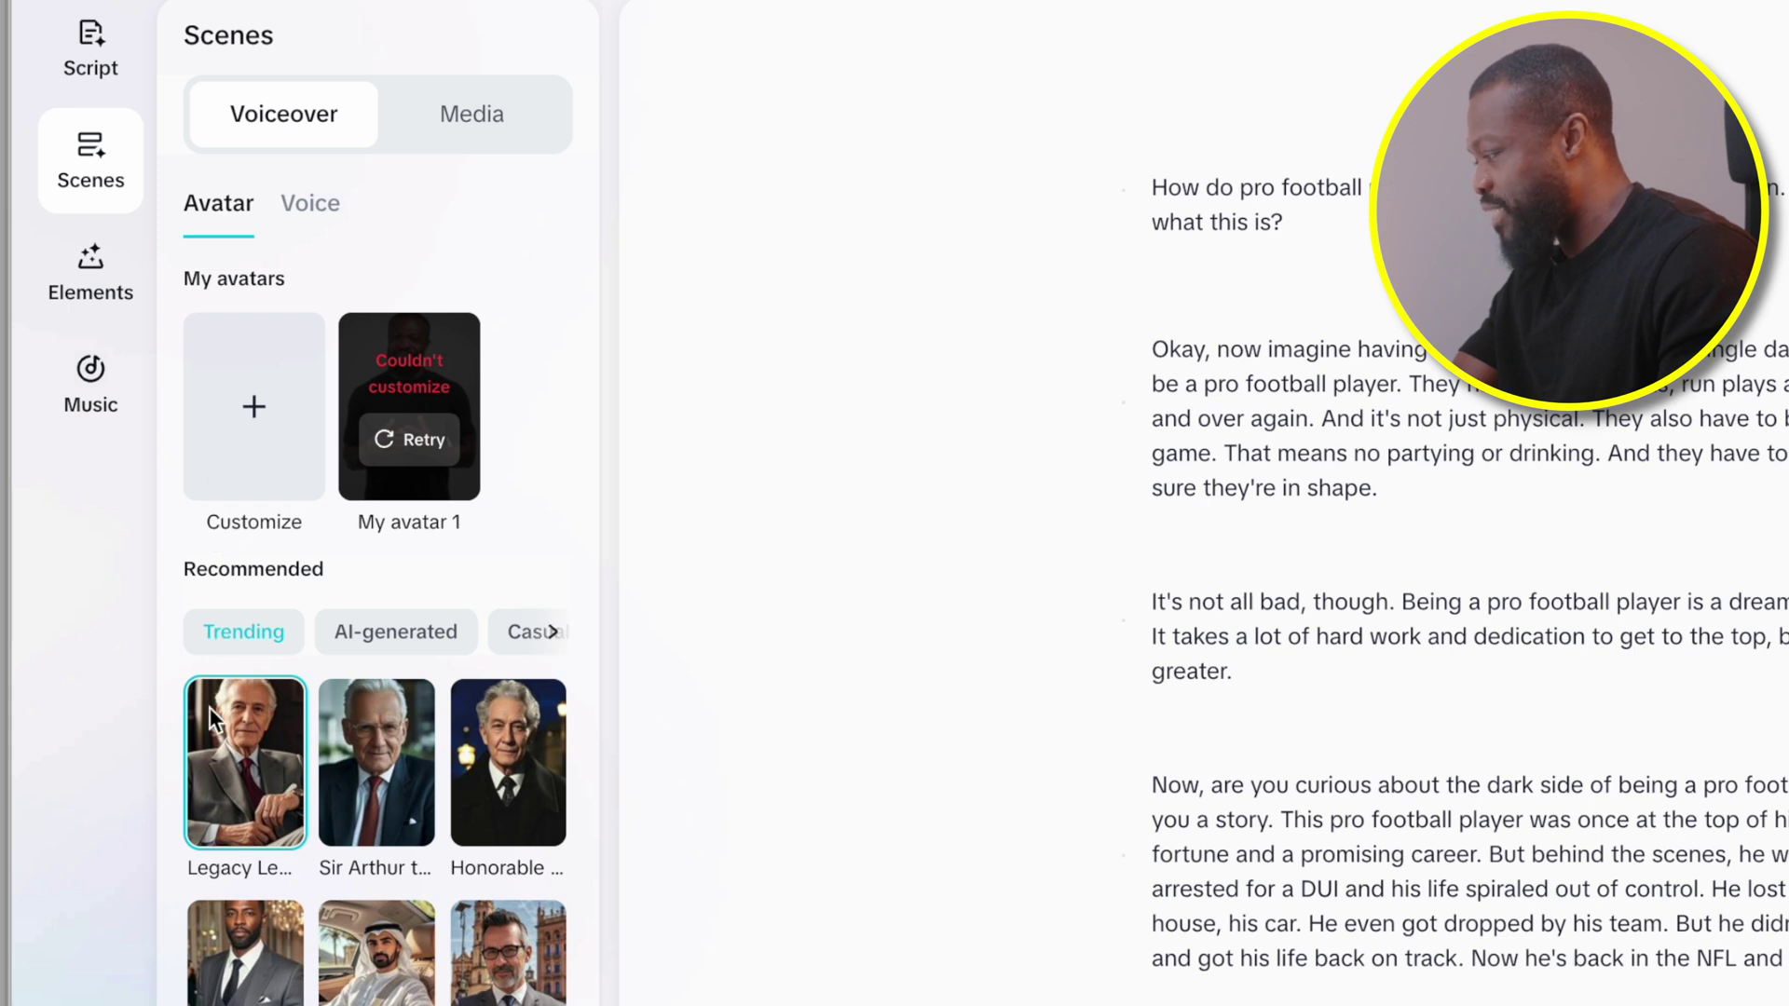
{"action": "mouse_move", "coordinate": [224, 769]}
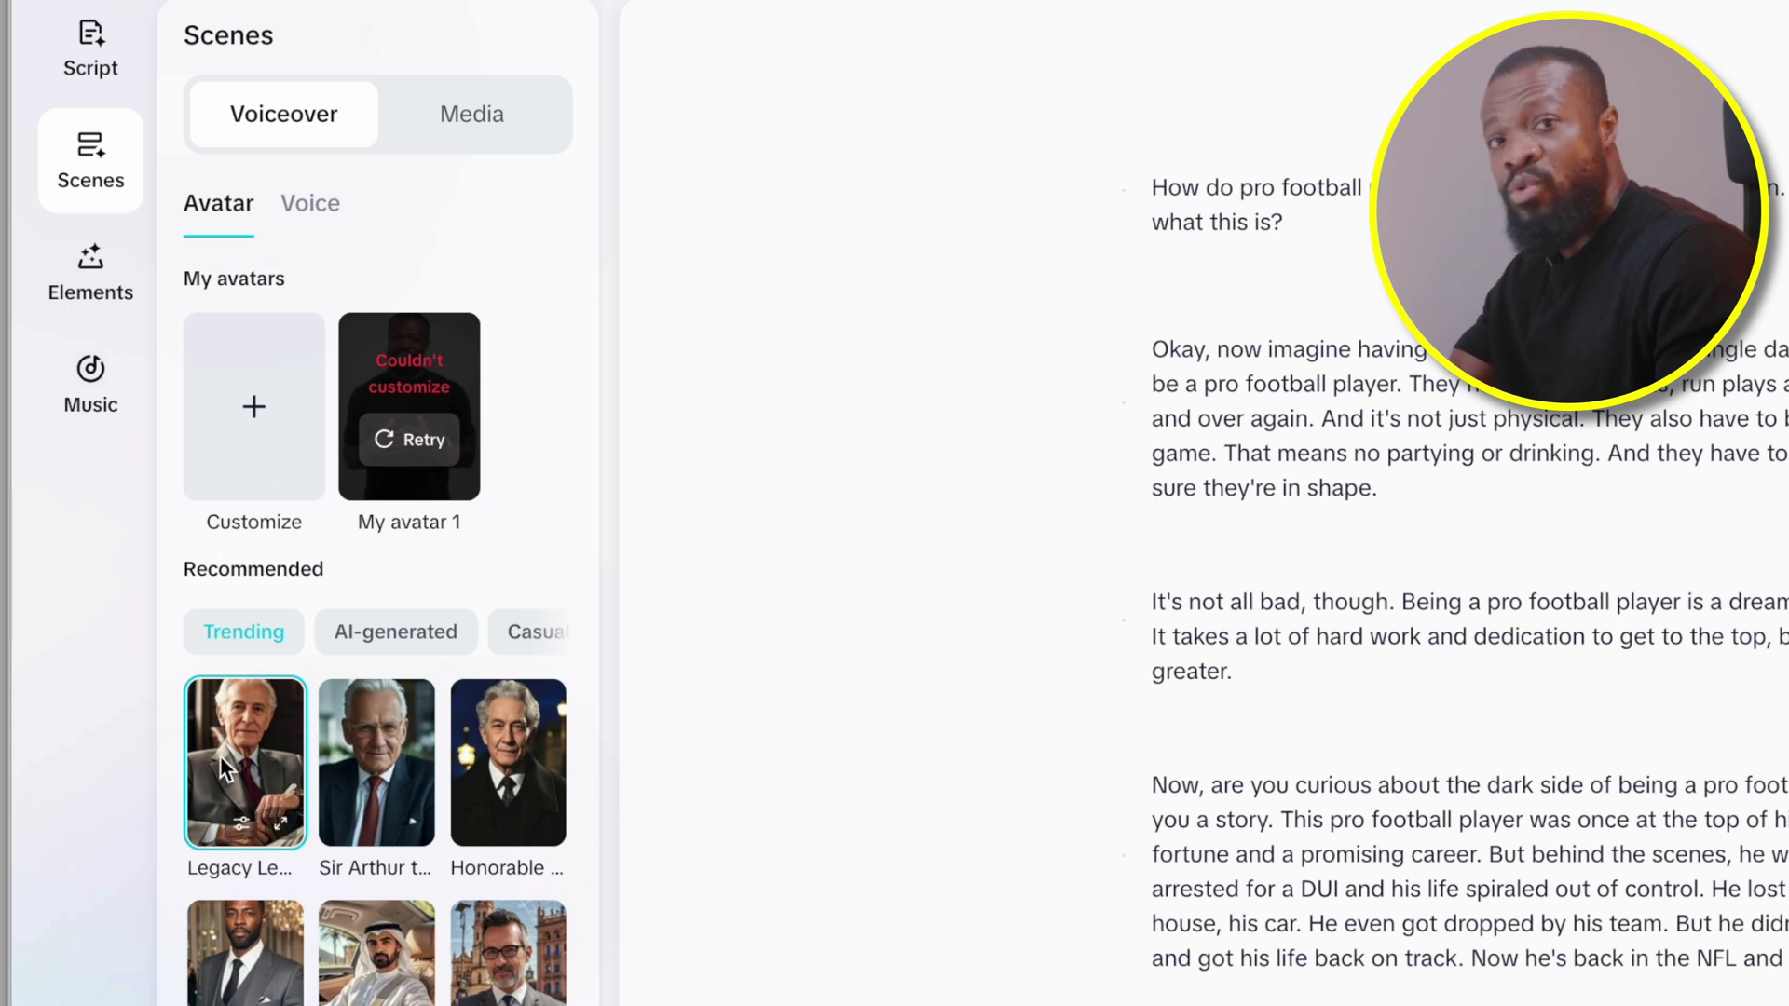
{"action": "left_click", "coordinate": [302, 207]}
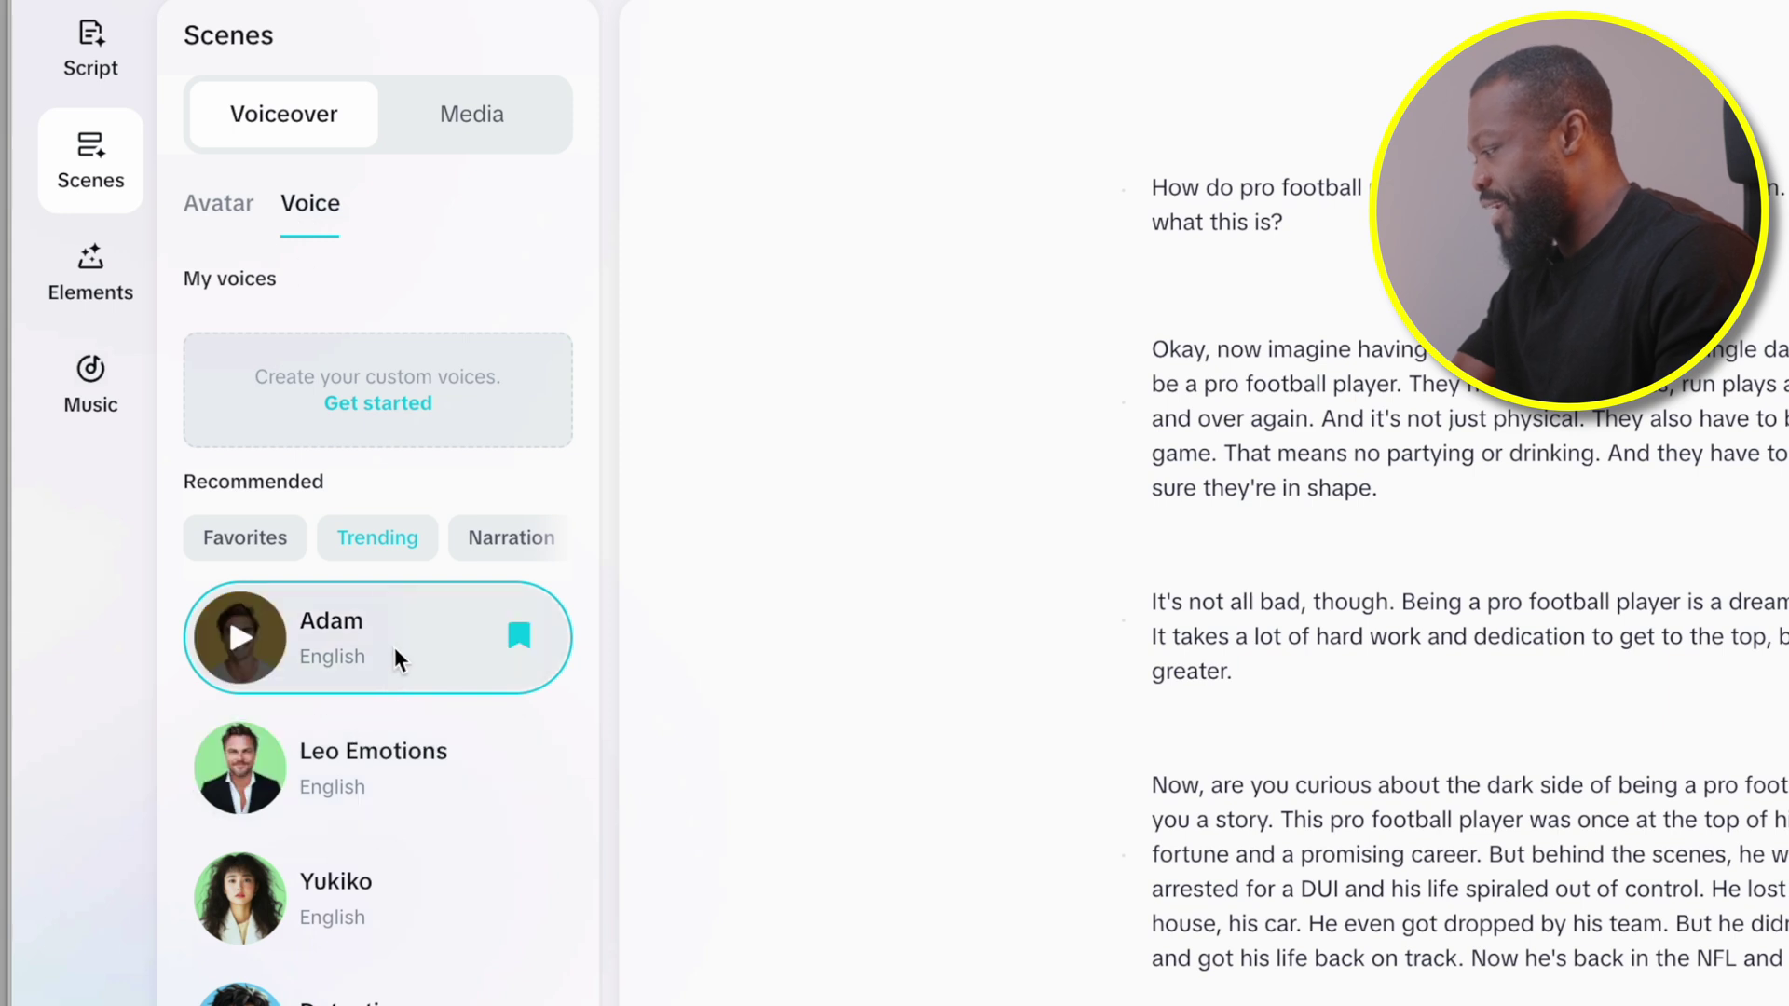
{"action": "scroll", "coordinate": [382, 930], "scroll_direction": "down", "scroll_amount": 4}
{"action": "scroll", "coordinate": [382, 932], "scroll_direction": "down", "scroll_amount": 5}
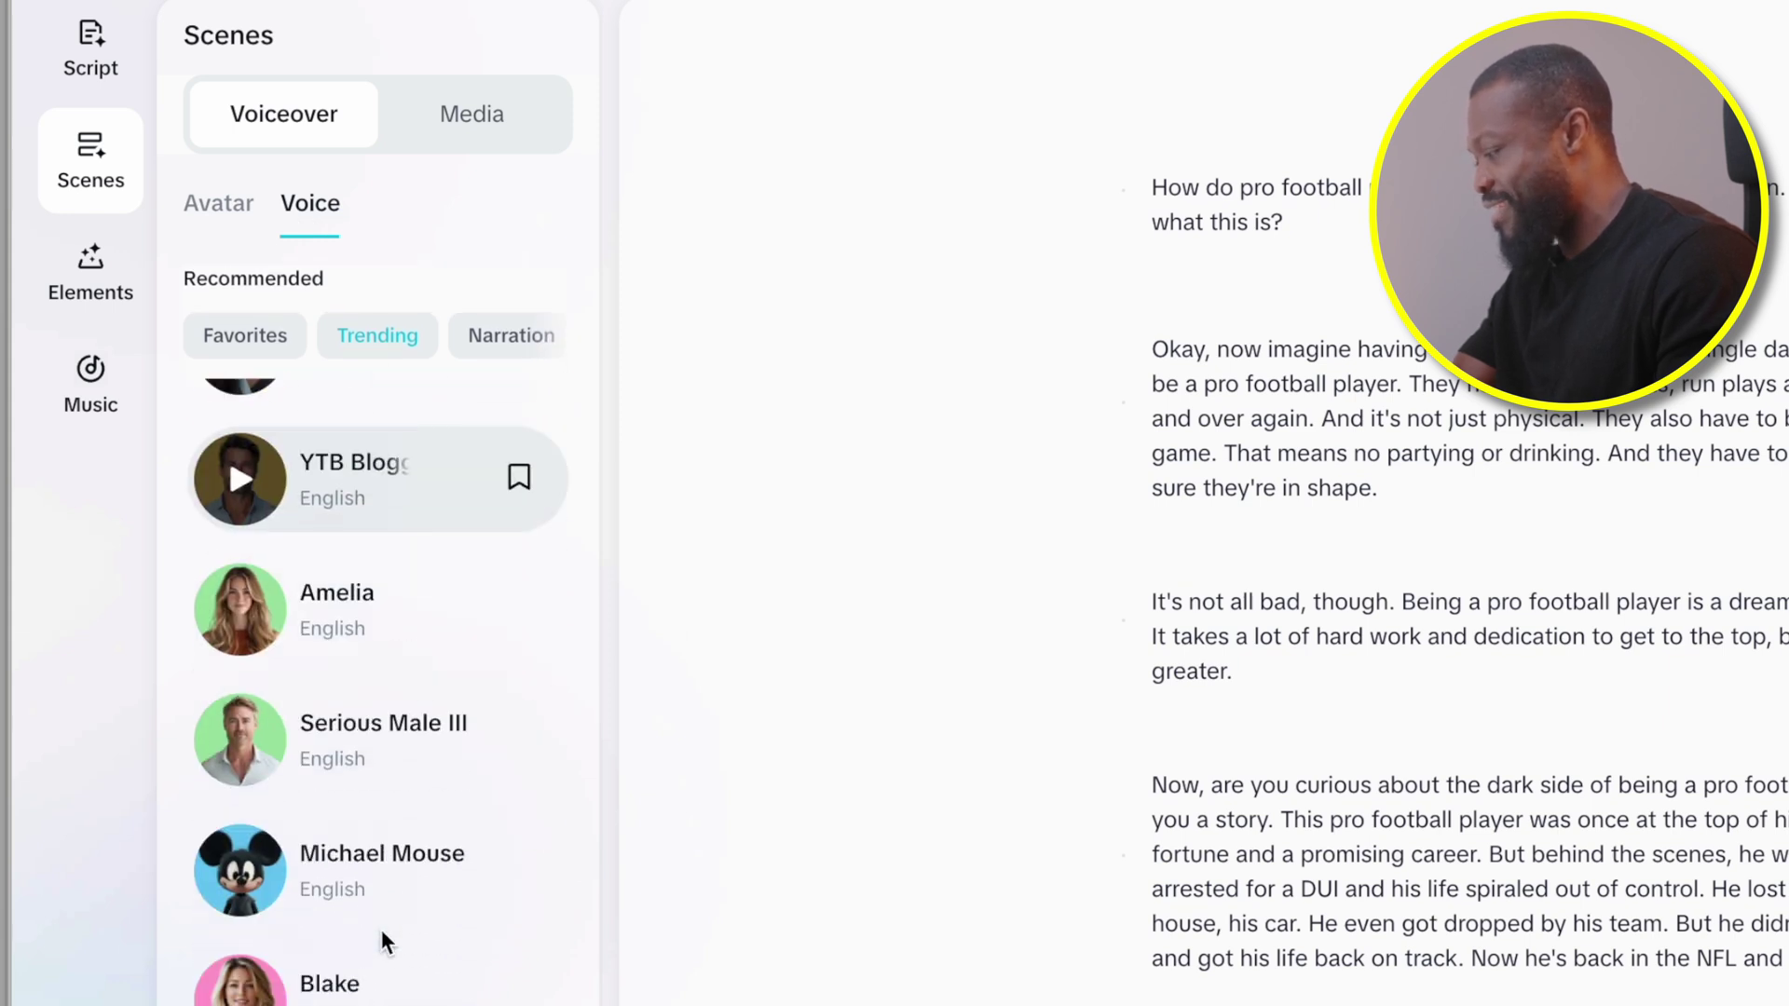
{"action": "scroll", "coordinate": [382, 932], "scroll_direction": "up", "scroll_amount": 6}
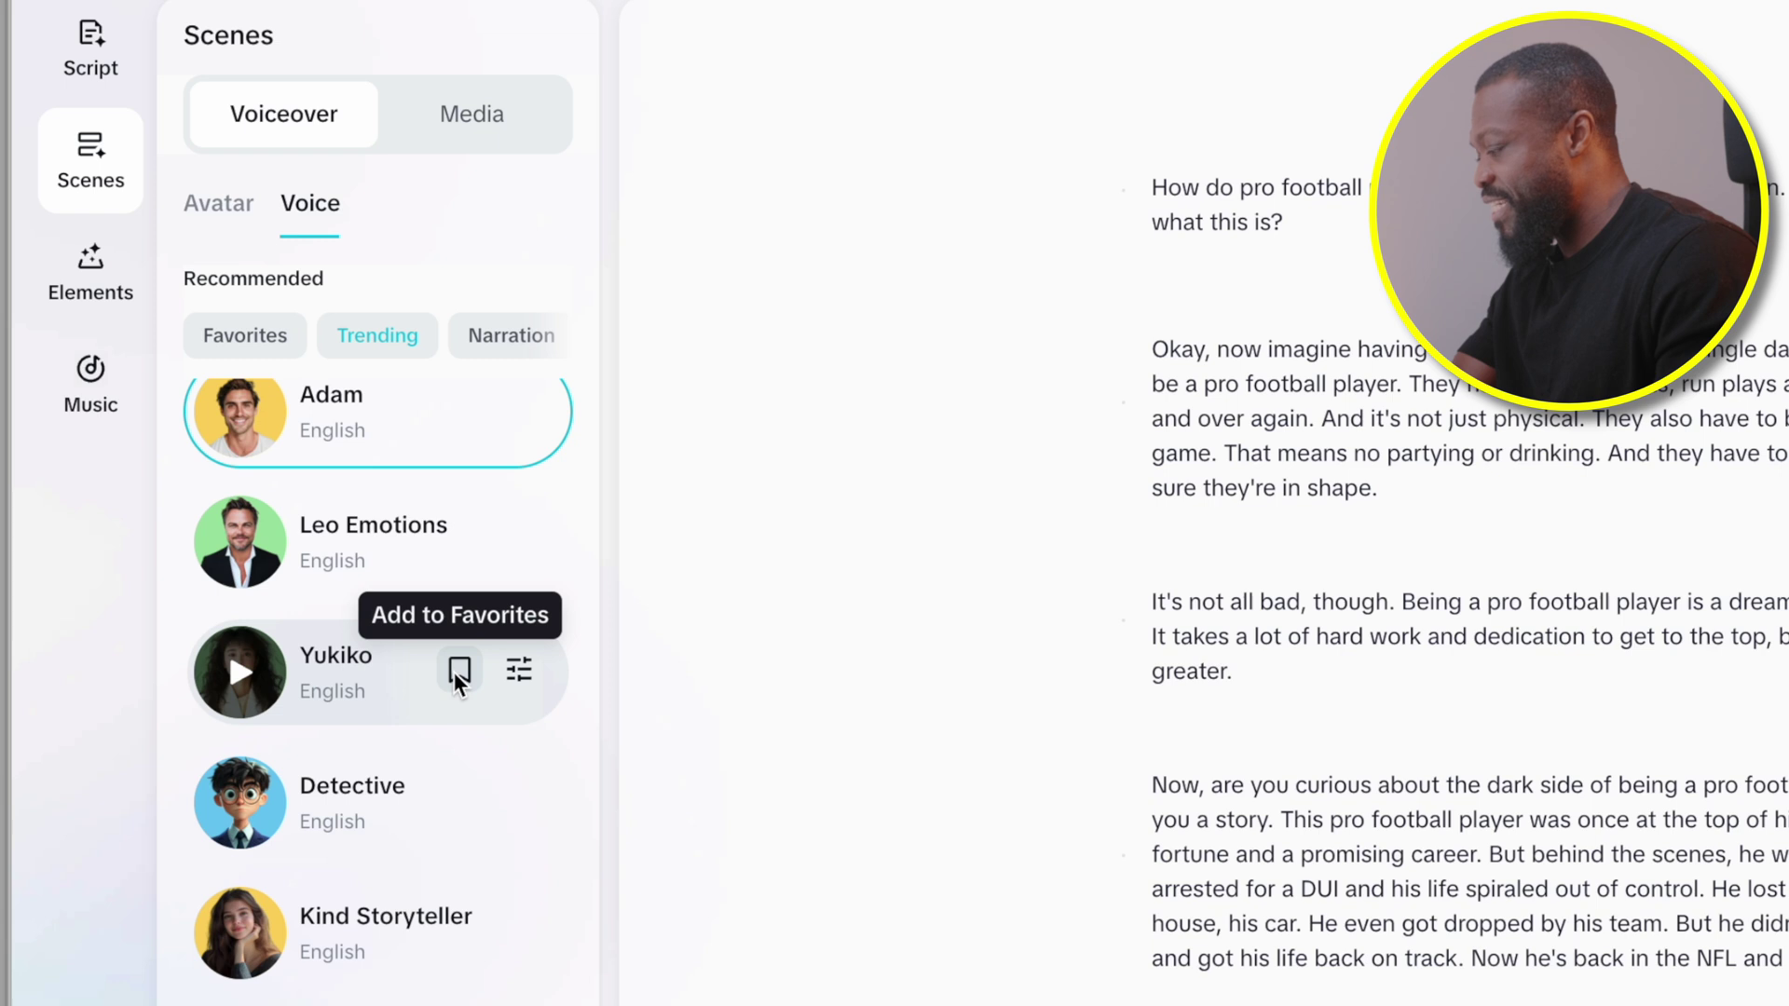
{"action": "left_click", "coordinate": [456, 677]}
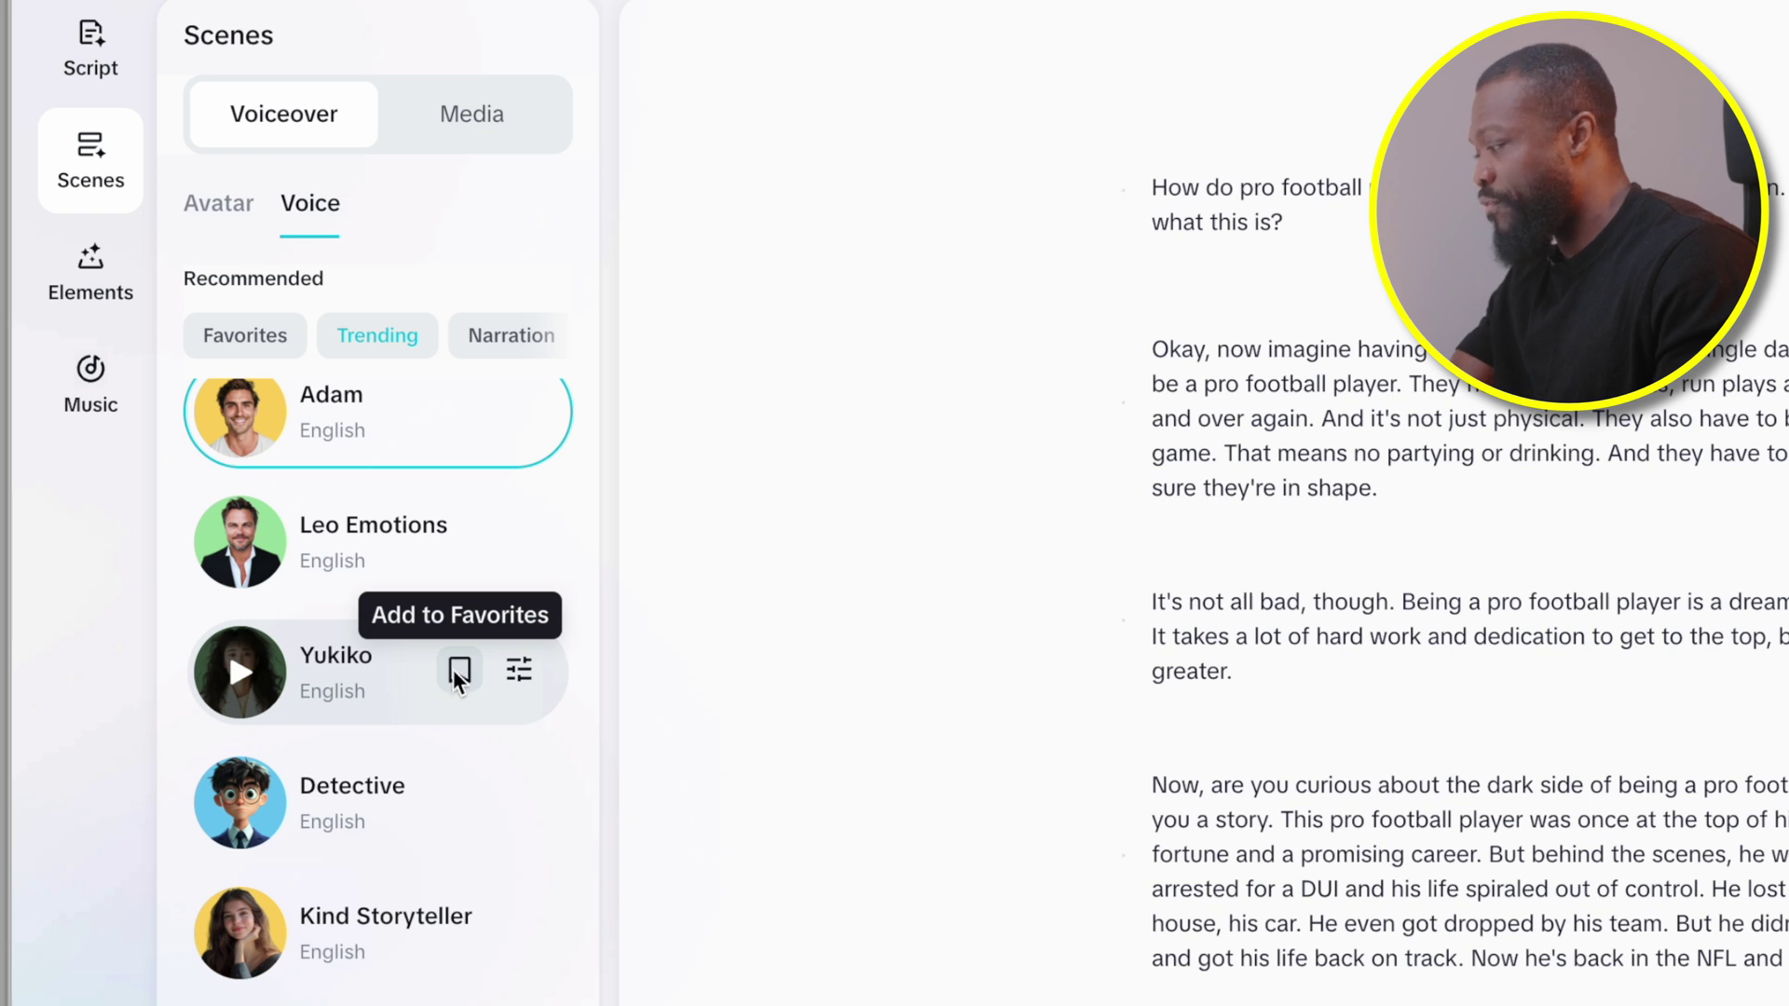
{"action": "left_click", "coordinate": [243, 332]}
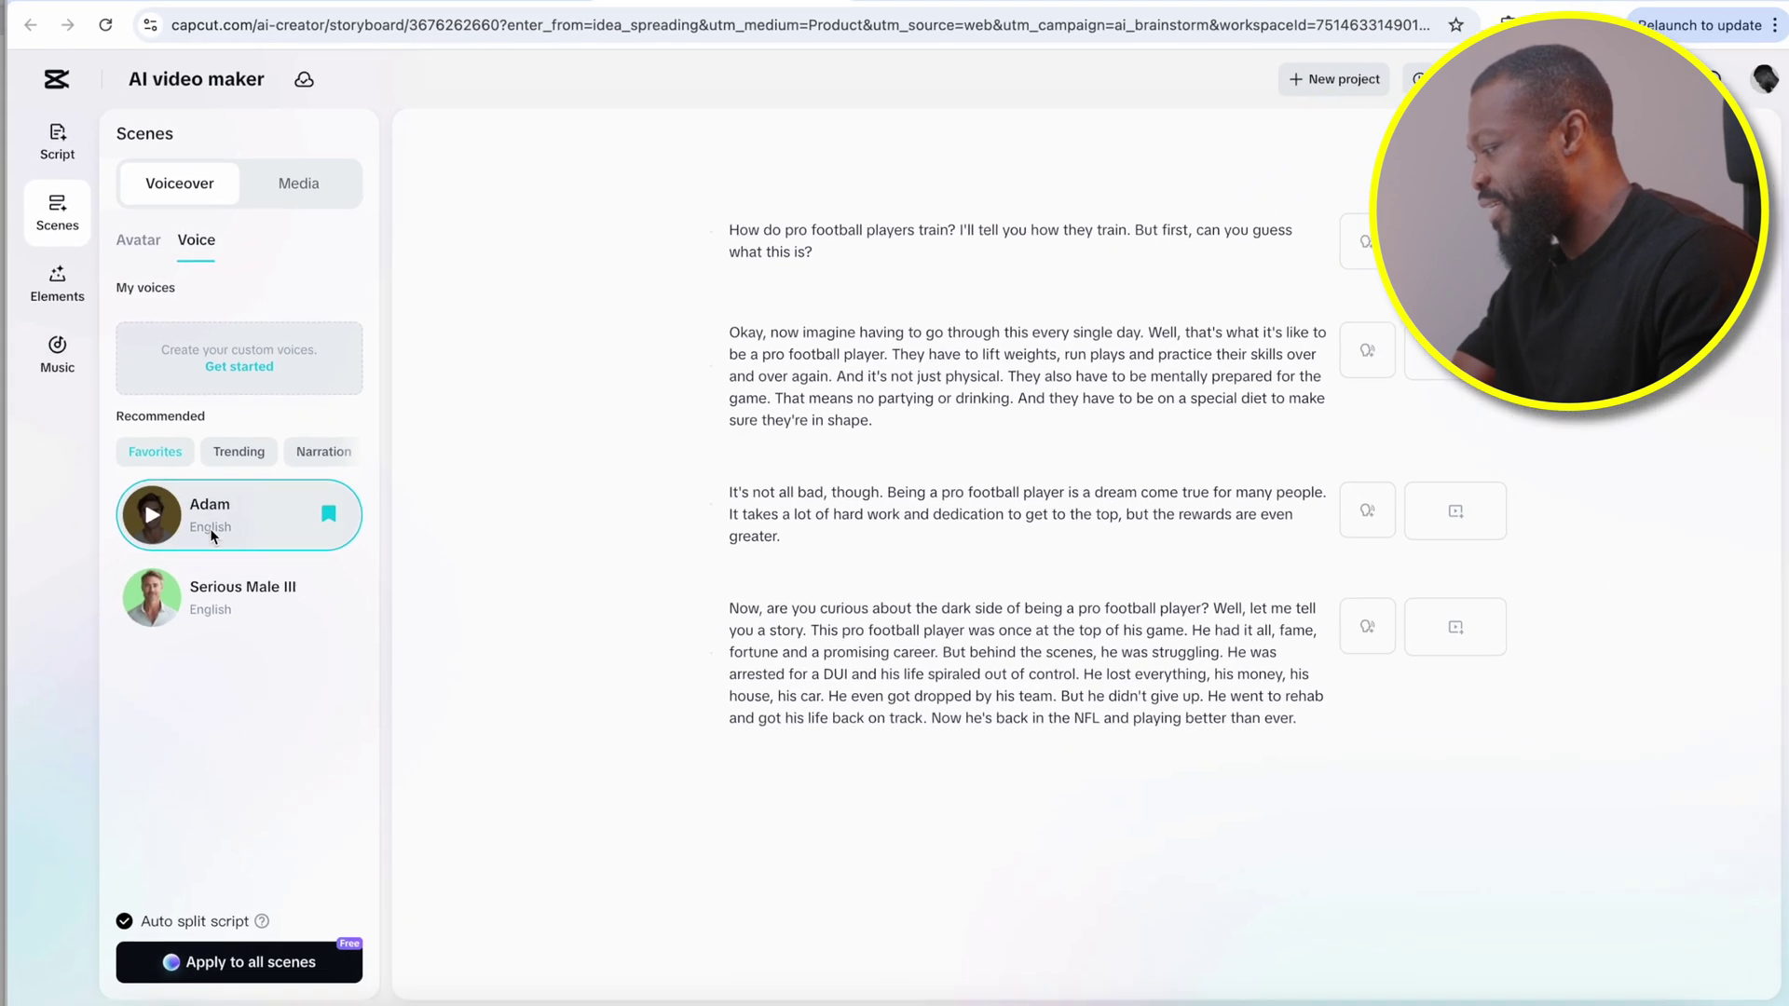
{"action": "left_click", "coordinate": [209, 592]}
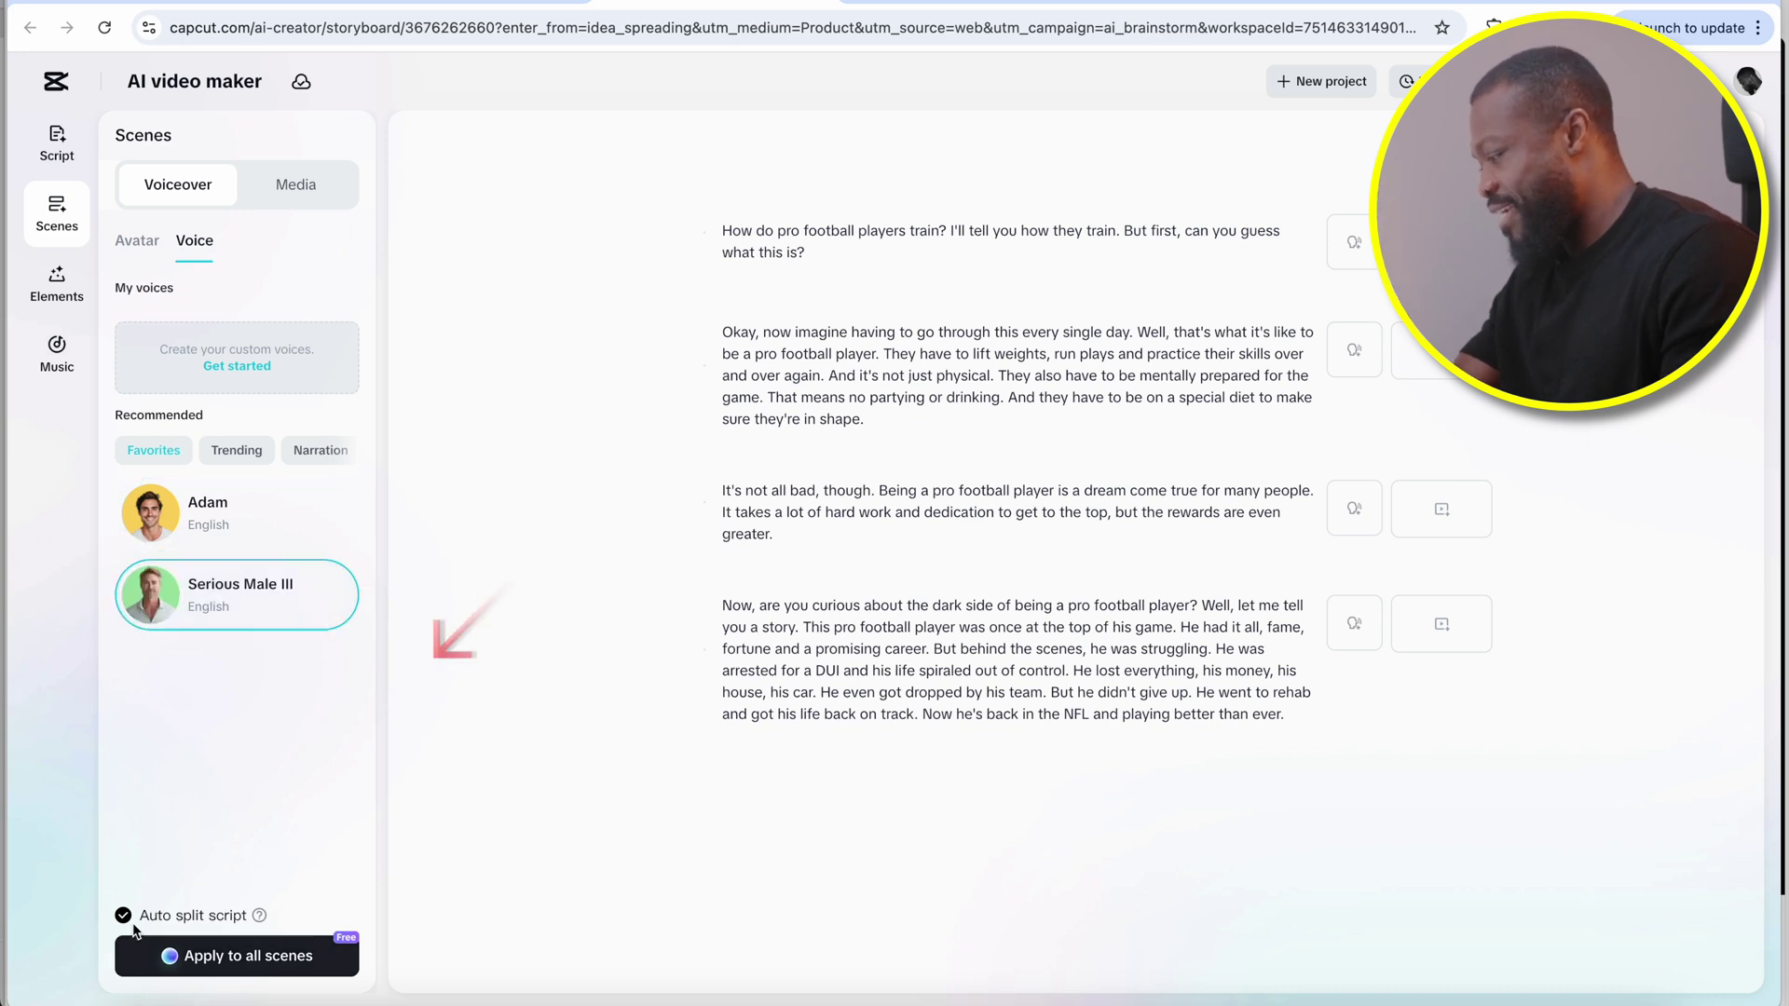
{"action": "left_click", "coordinate": [222, 960]}
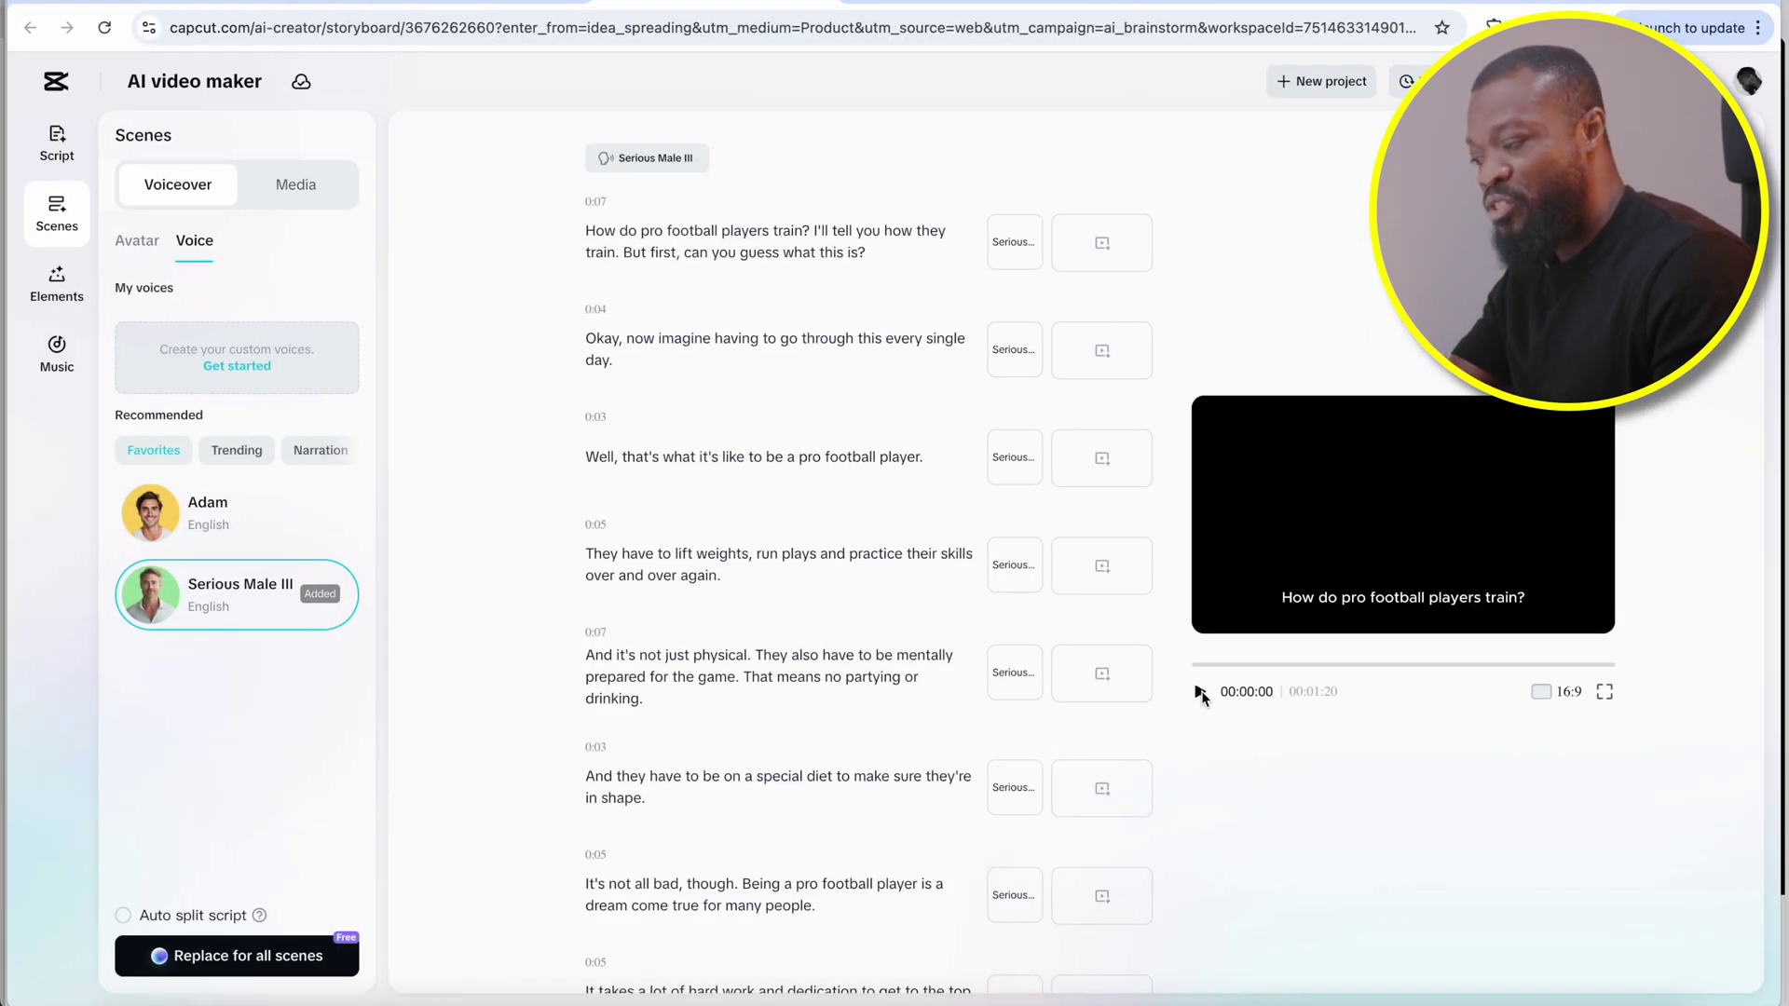
Play the opening of the voiceover and highlight the second scene's sentence about going through this every day
{"action": "left_click", "coordinate": [1200, 694]}
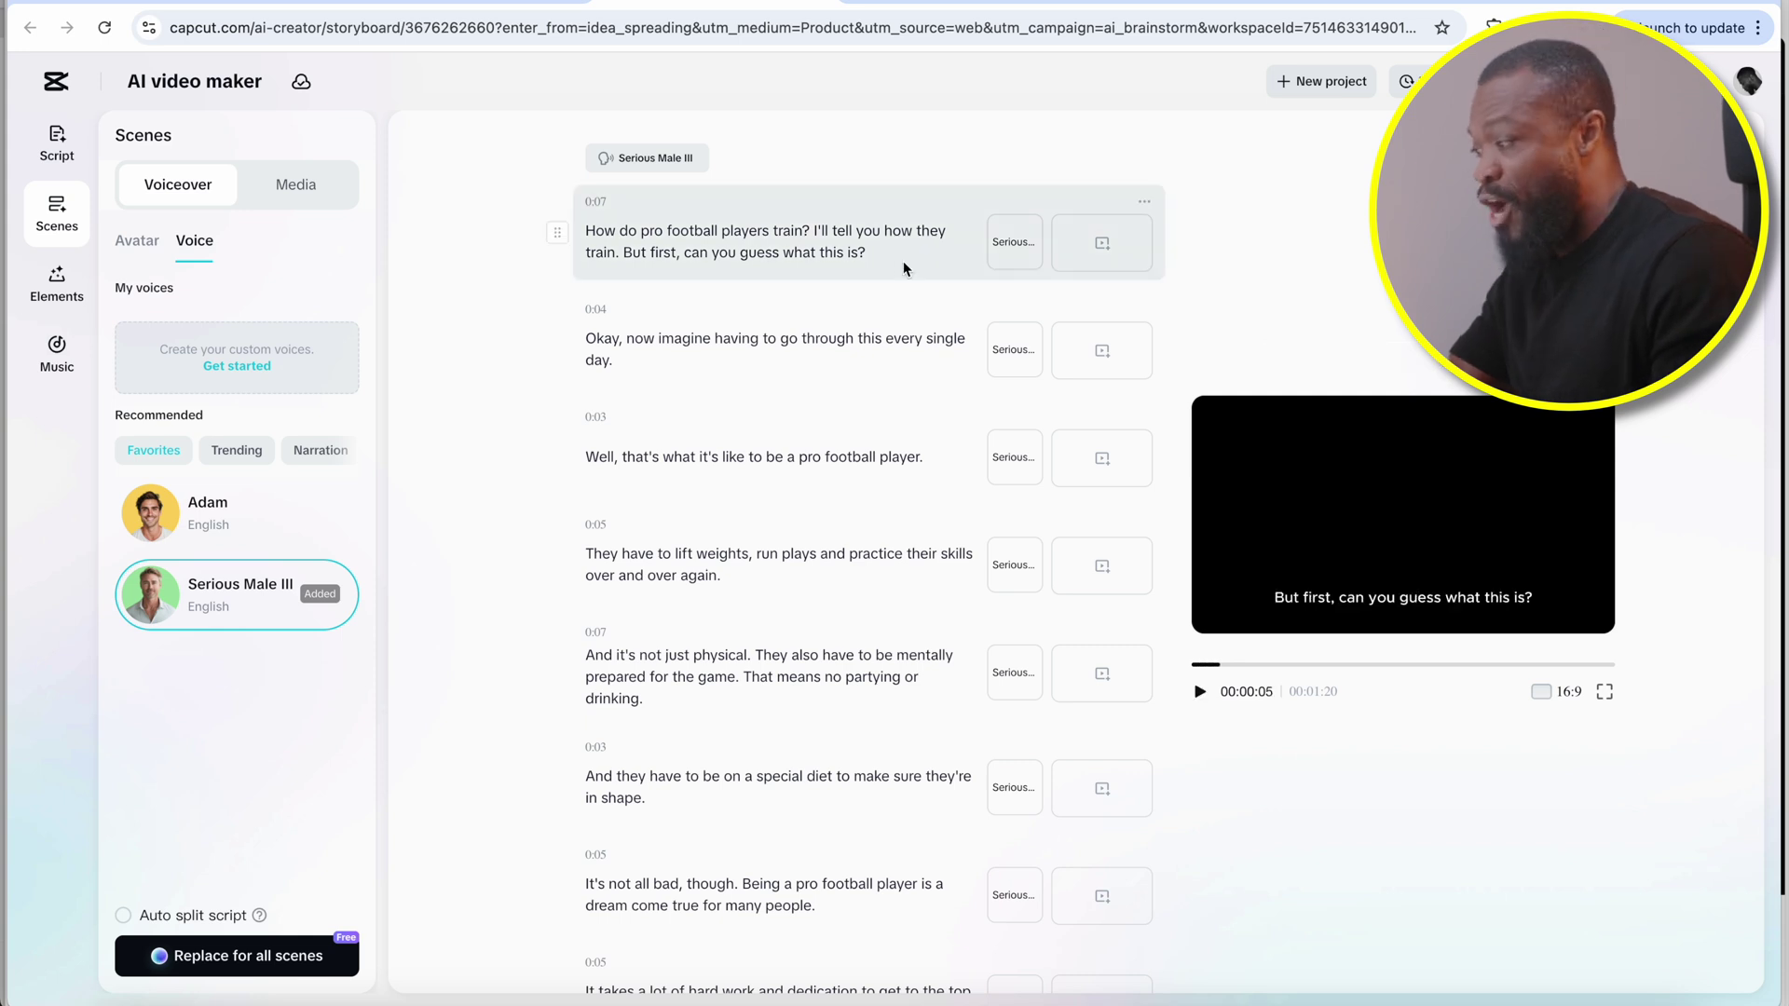
{"action": "left_click", "coordinate": [664, 372]}
{"action": "left_click_drag", "start_coordinate": [664, 372], "coordinate": [579, 344]}
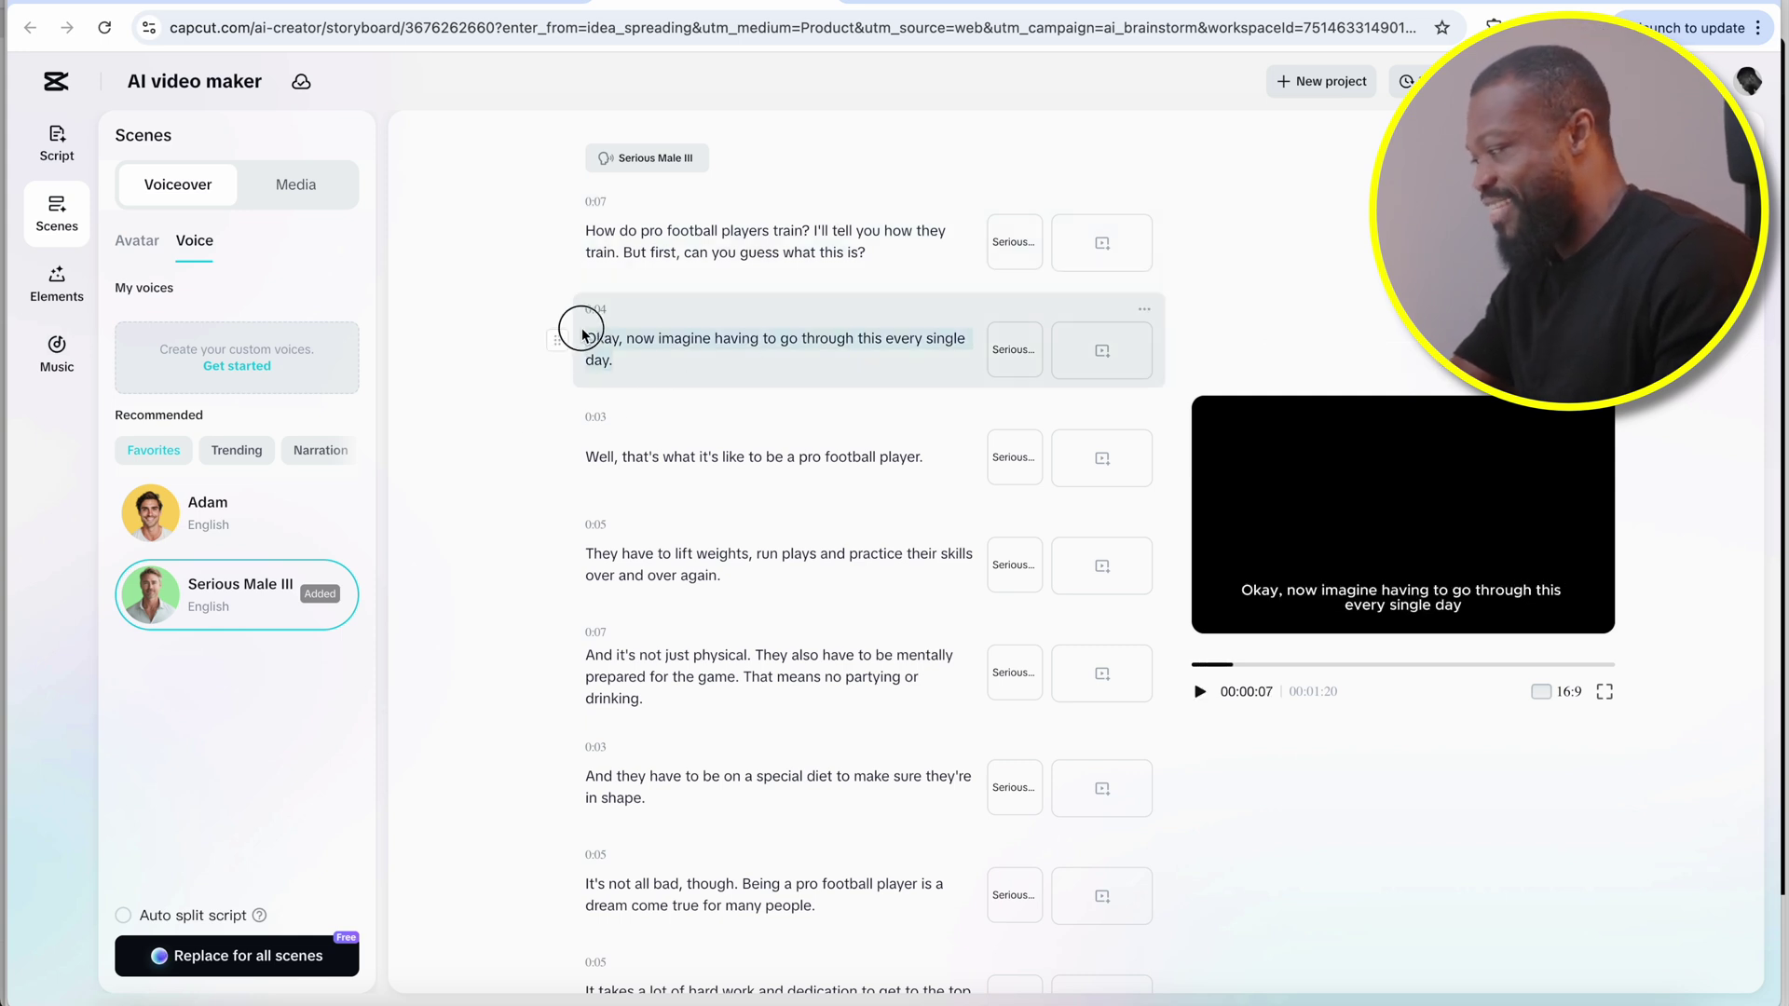
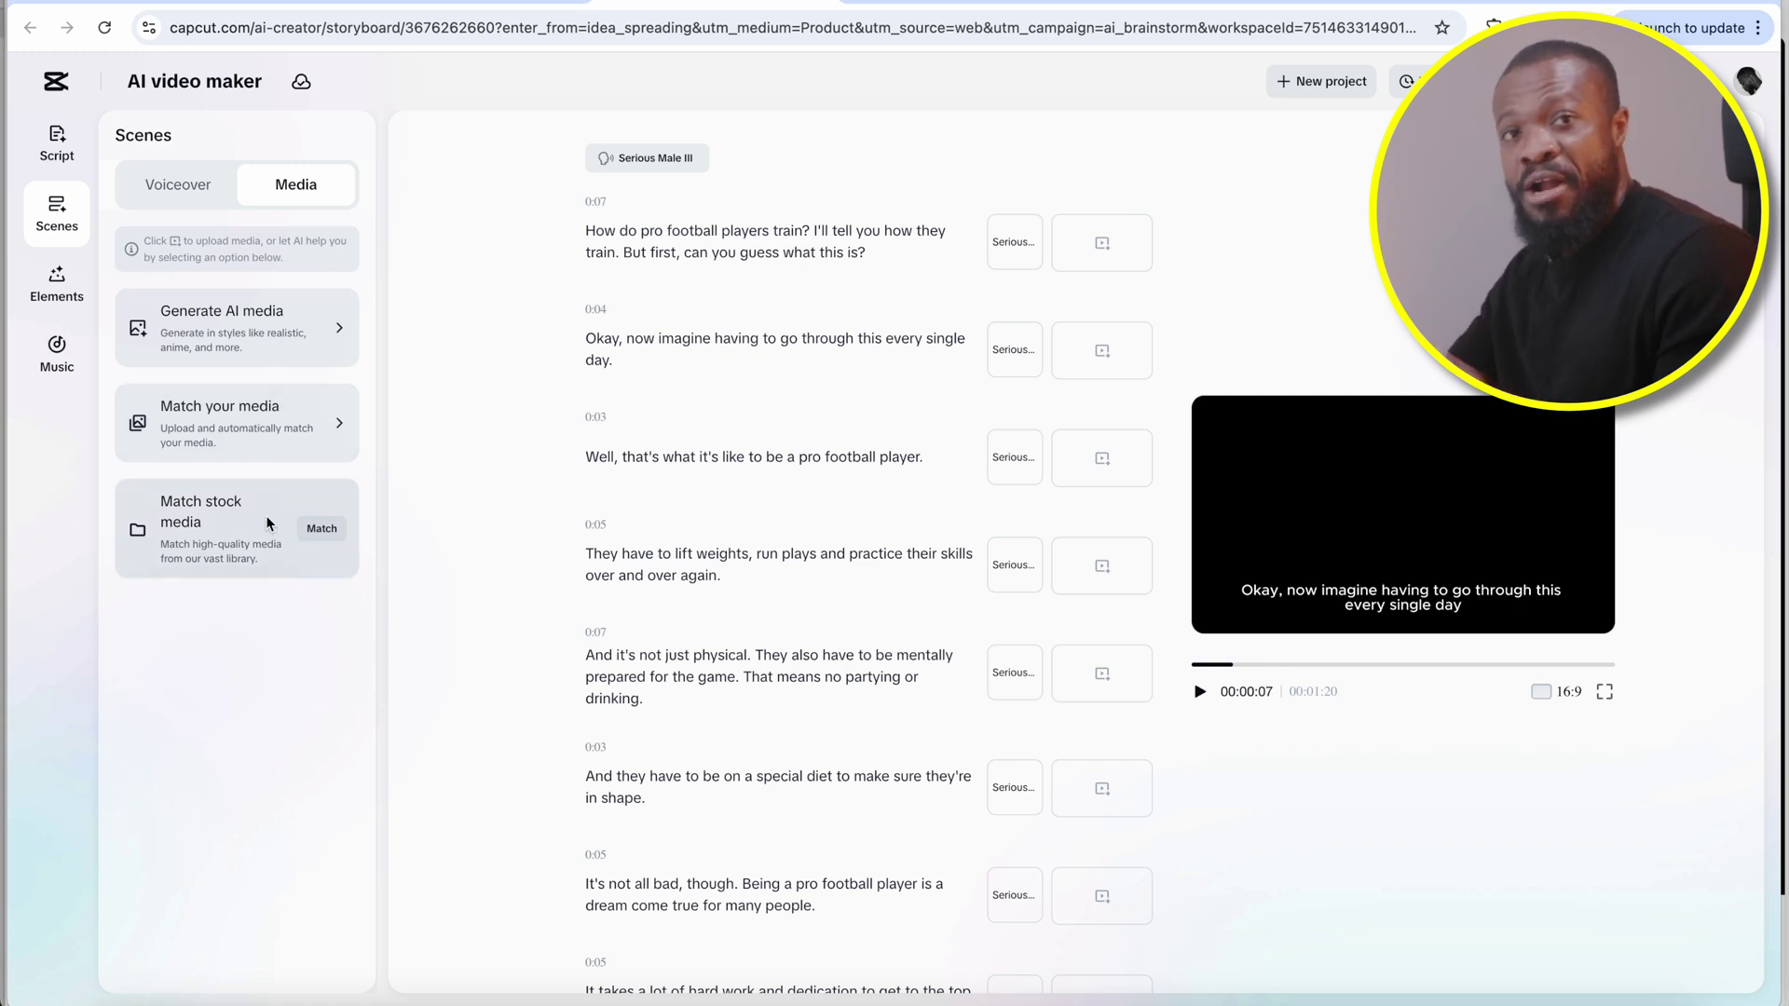
Match stock media to the script and preview the opening seconds of the video
{"action": "left_click", "coordinate": [322, 531]}
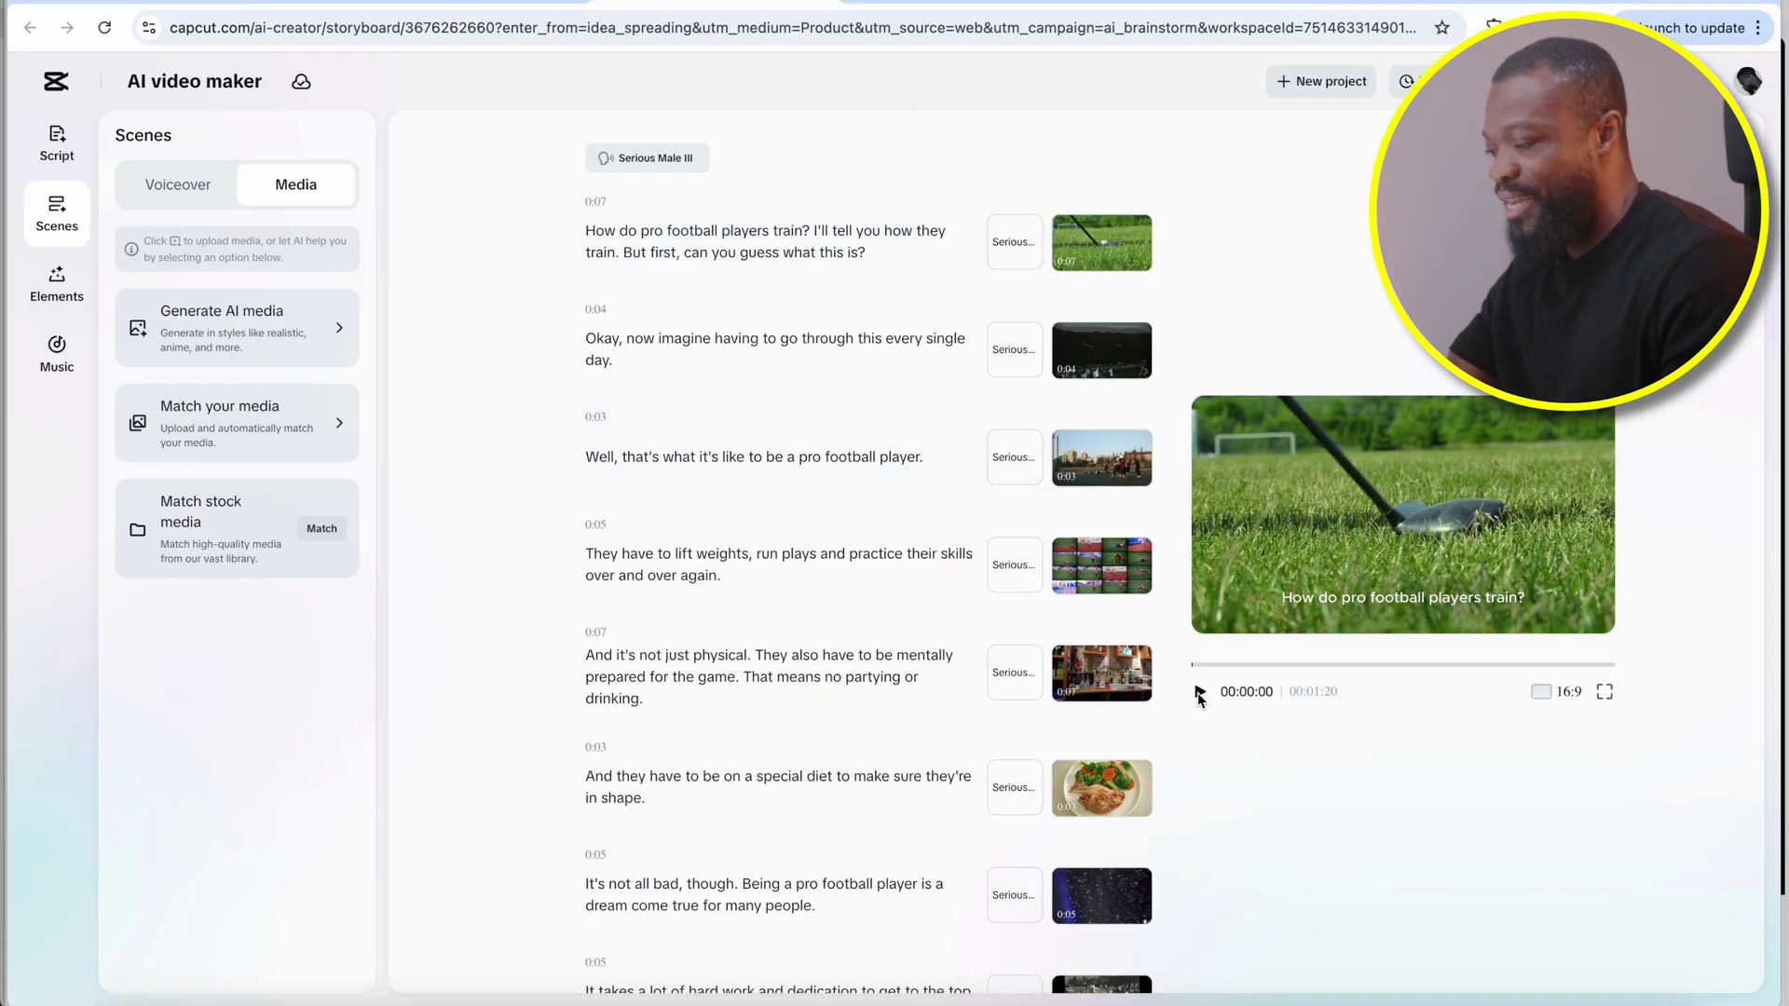
{"action": "left_click", "coordinate": [1199, 693]}
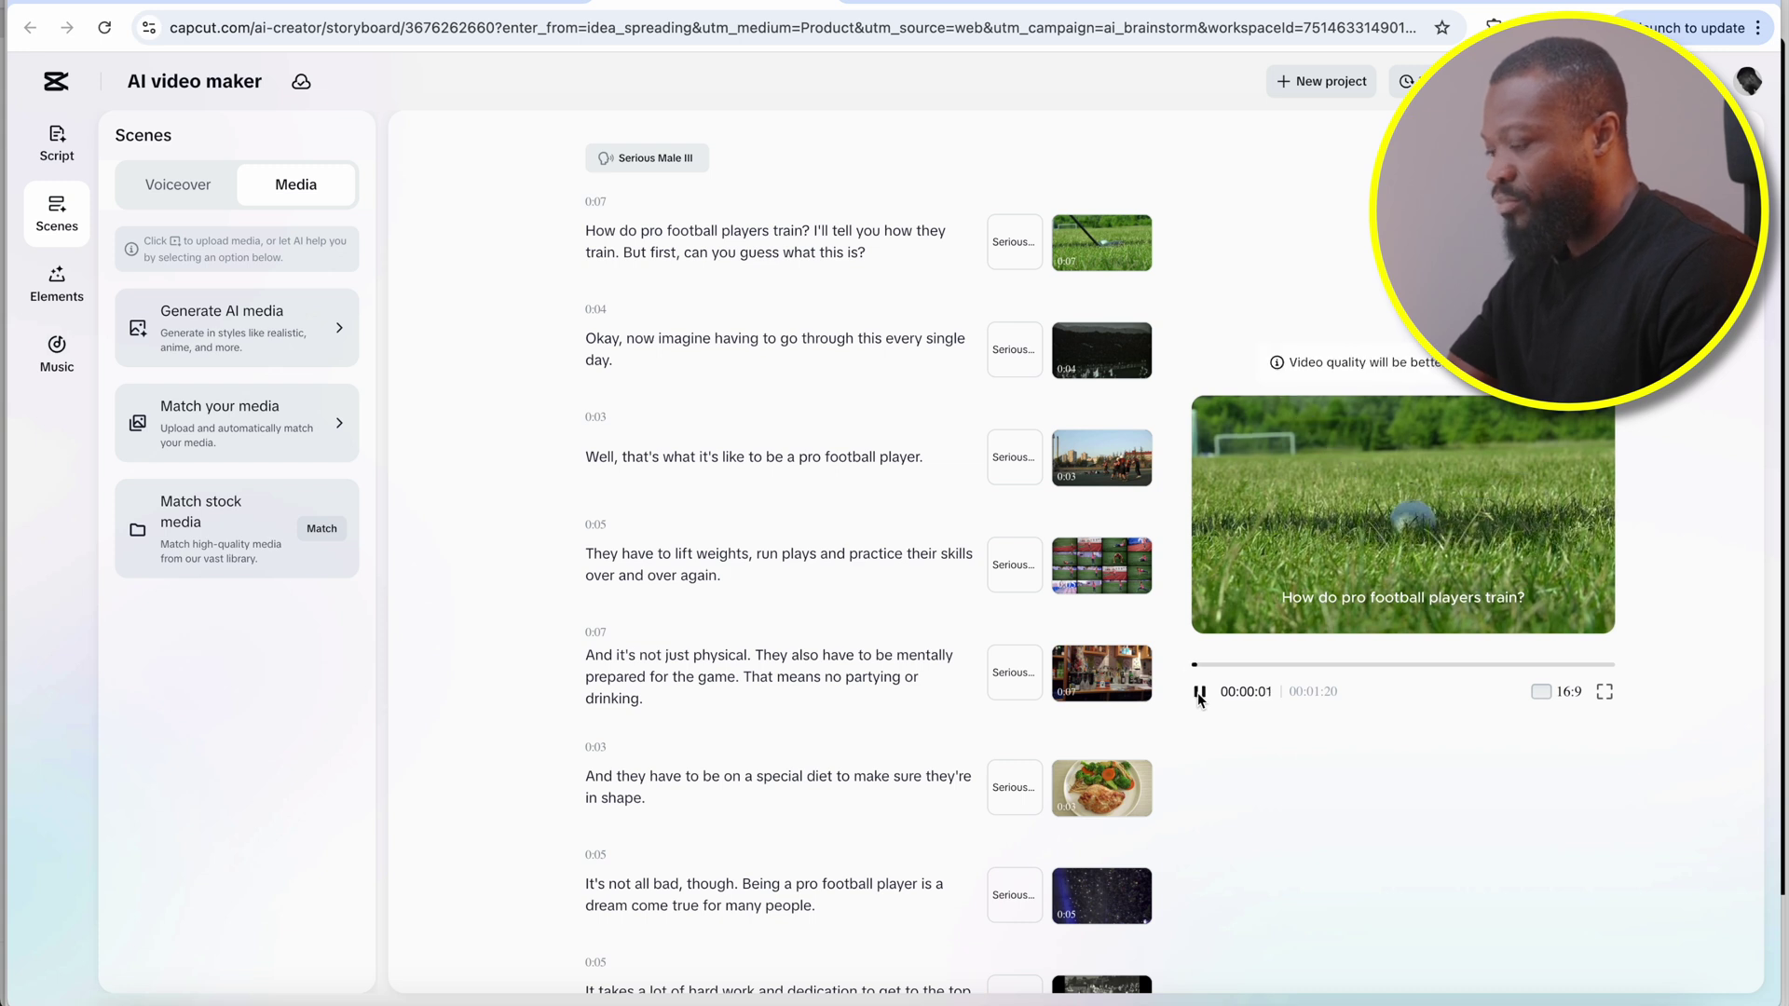
{"action": "left_click", "coordinate": [1199, 693]}
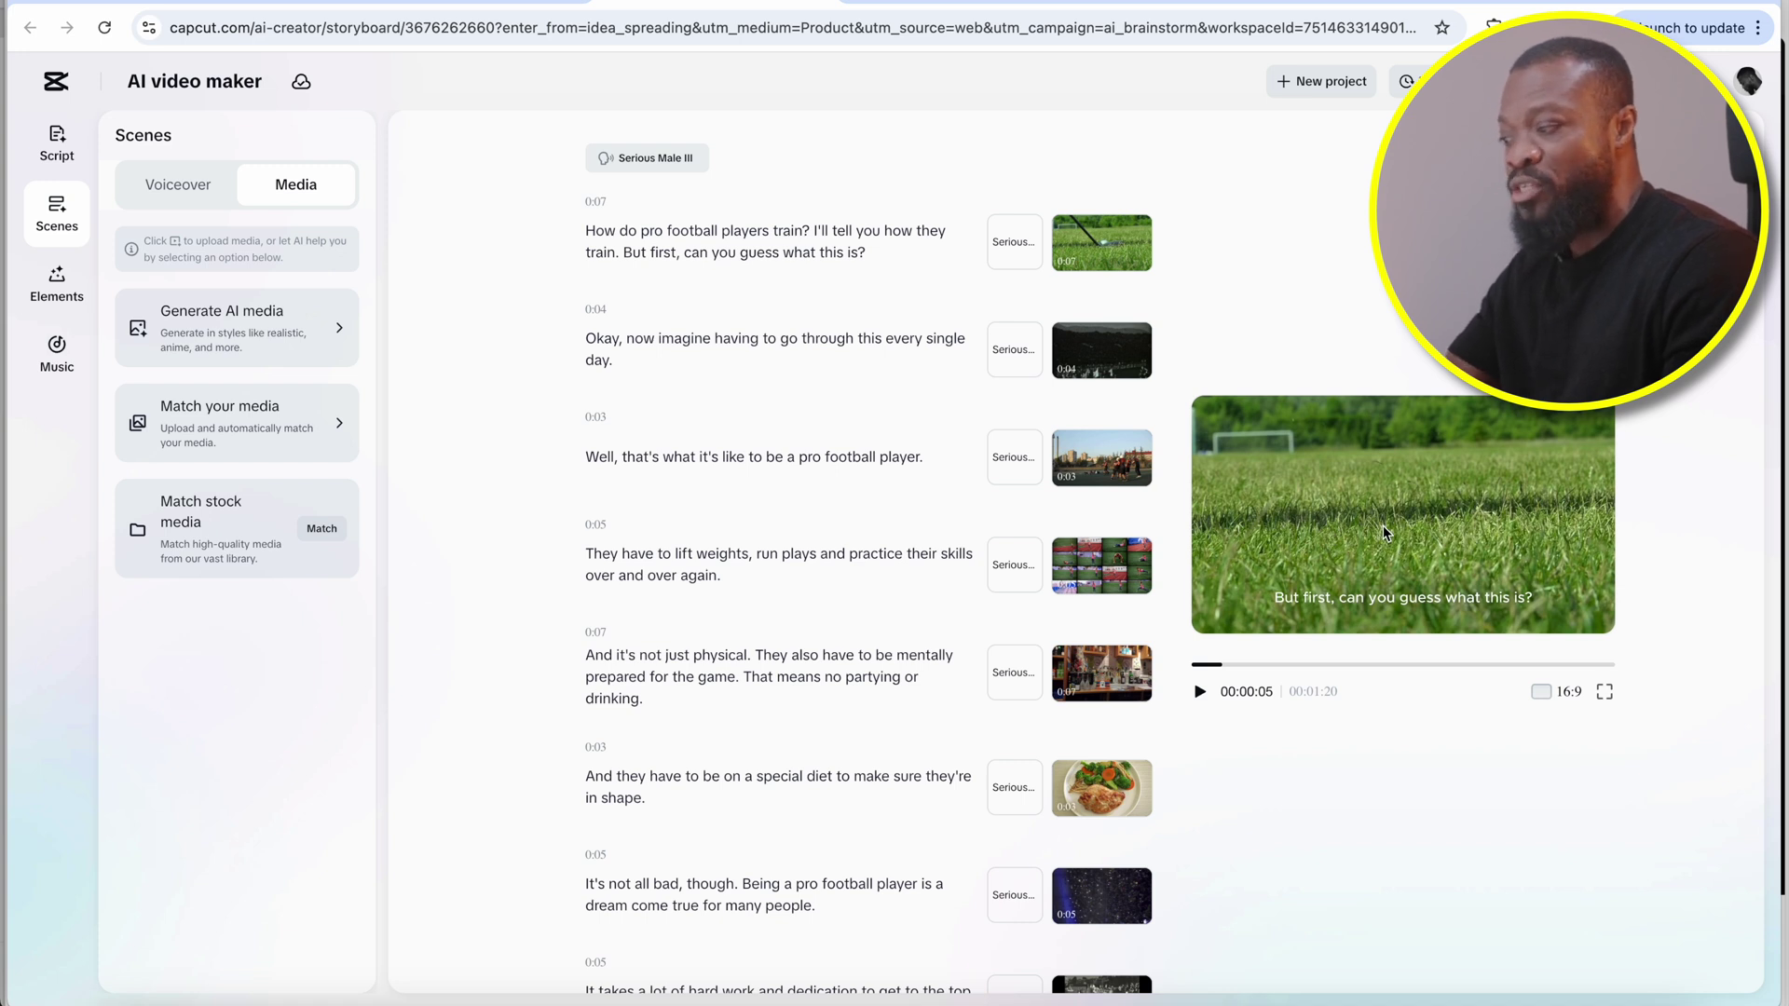
Replace the first scene's clip with the 12-second "football players" stock video of a player holding a ball, auto-trimmed to 7.8 s
{"action": "mouse_move", "coordinate": [1079, 252]}
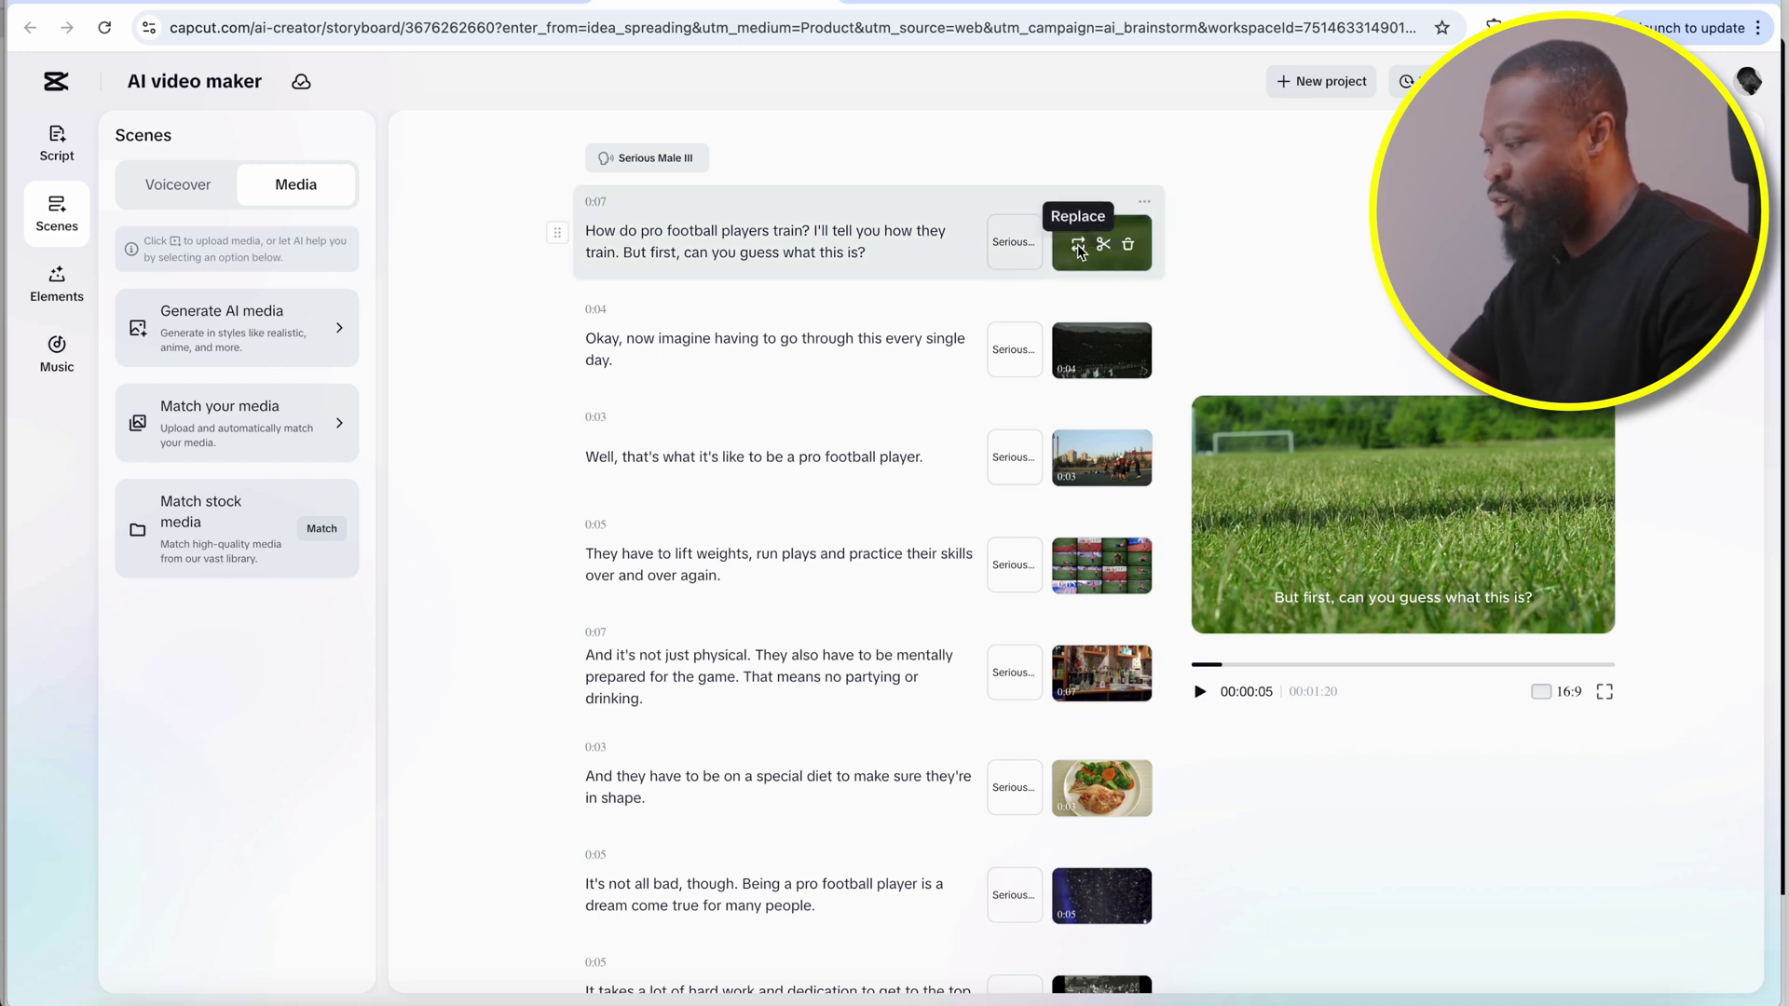
{"action": "left_click", "coordinate": [1079, 246]}
{"action": "left_click", "coordinate": [697, 264]}
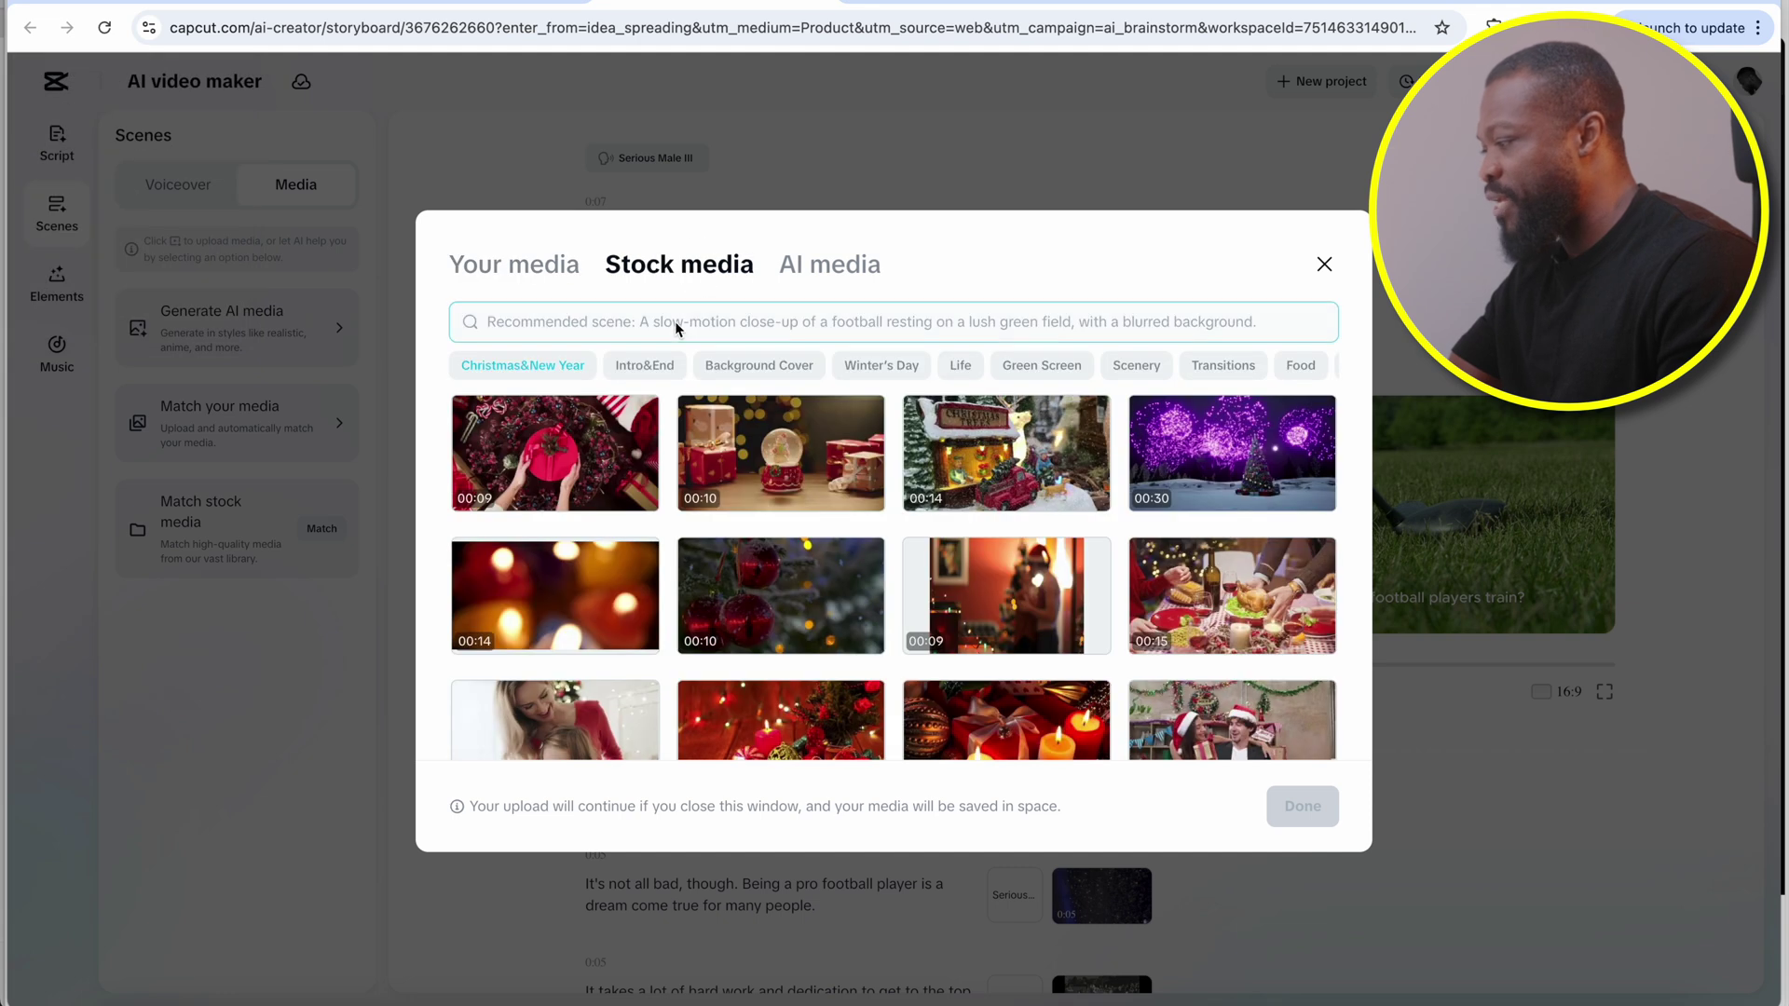
{"action": "left_click", "coordinate": [678, 326]}
{"action": "type", "text": "football players"}
{"action": "key", "text": "Return"}
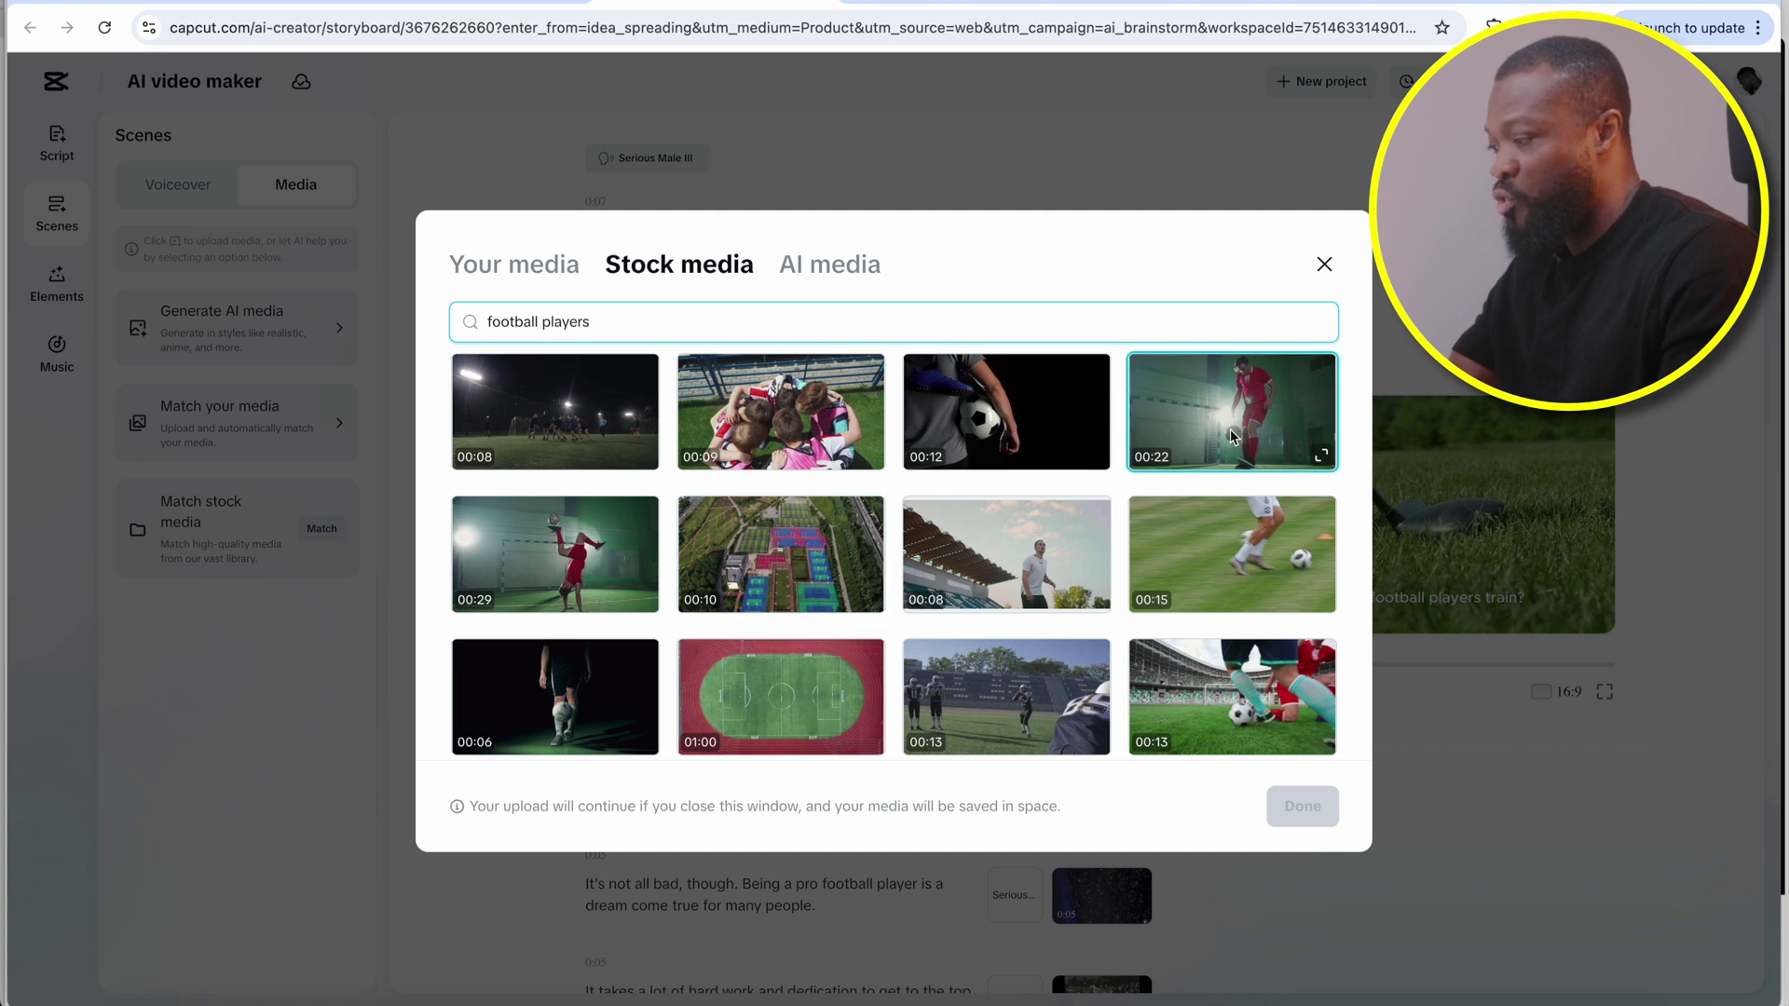
{"action": "left_click", "coordinate": [940, 412]}
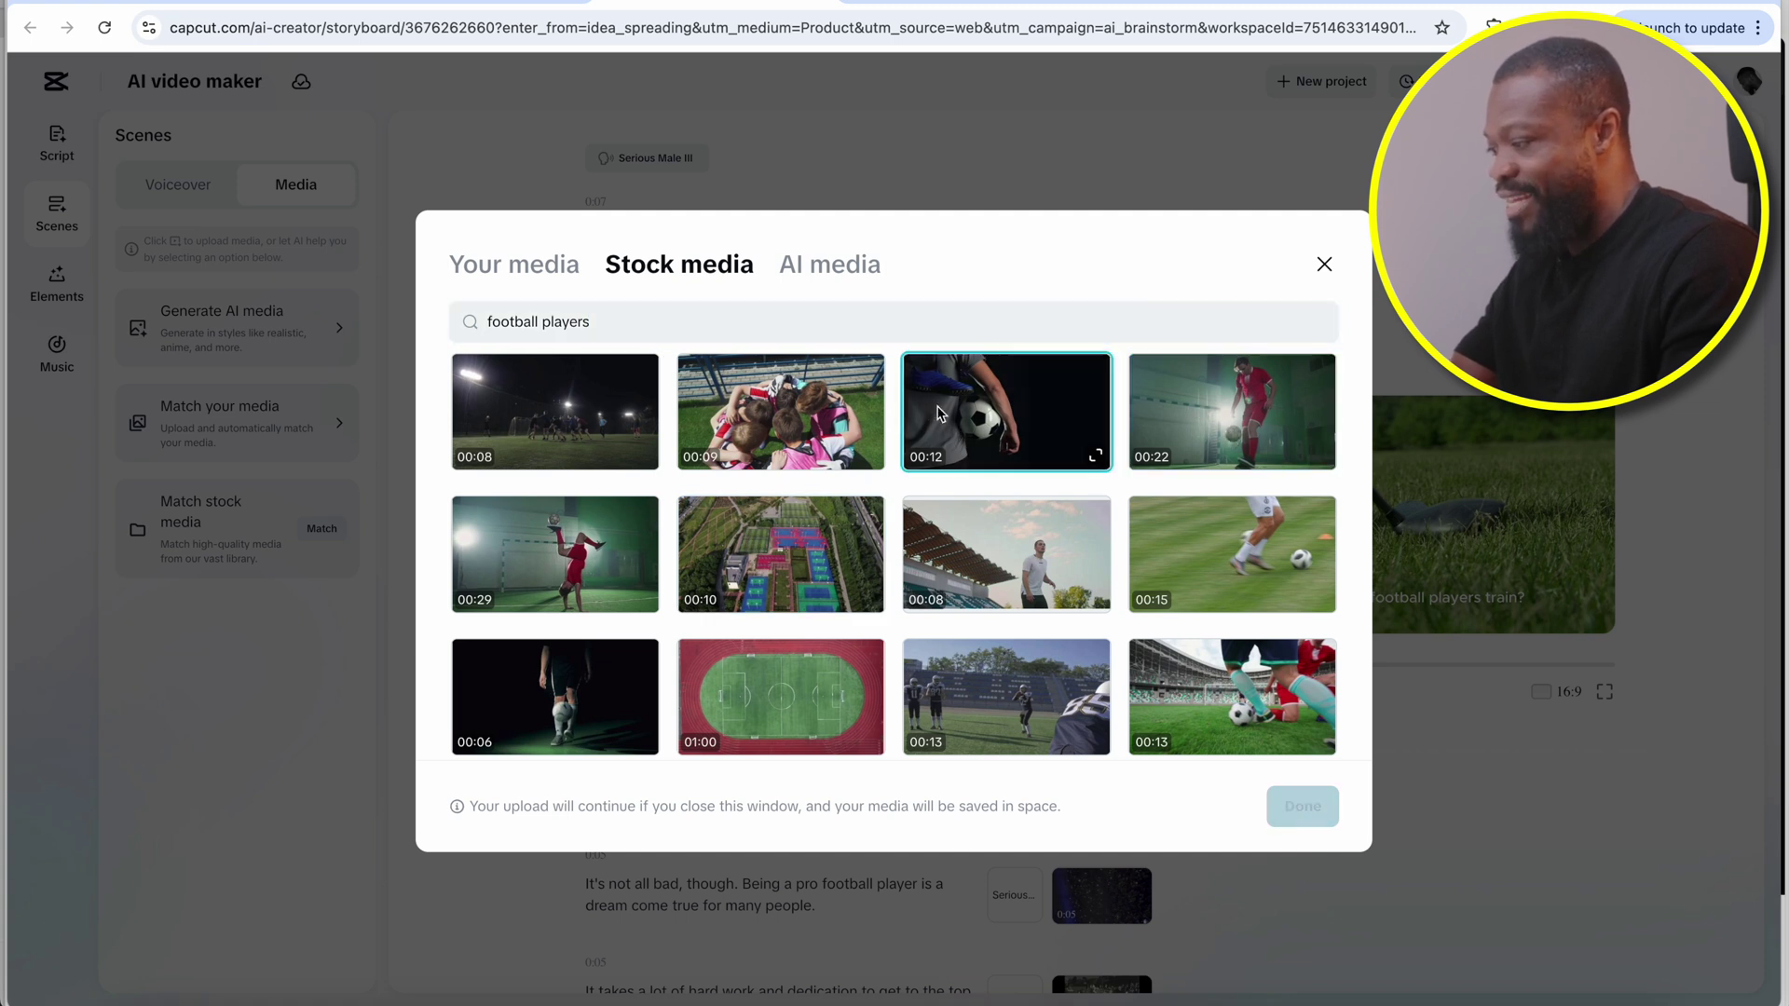
{"action": "left_click", "coordinate": [1293, 807]}
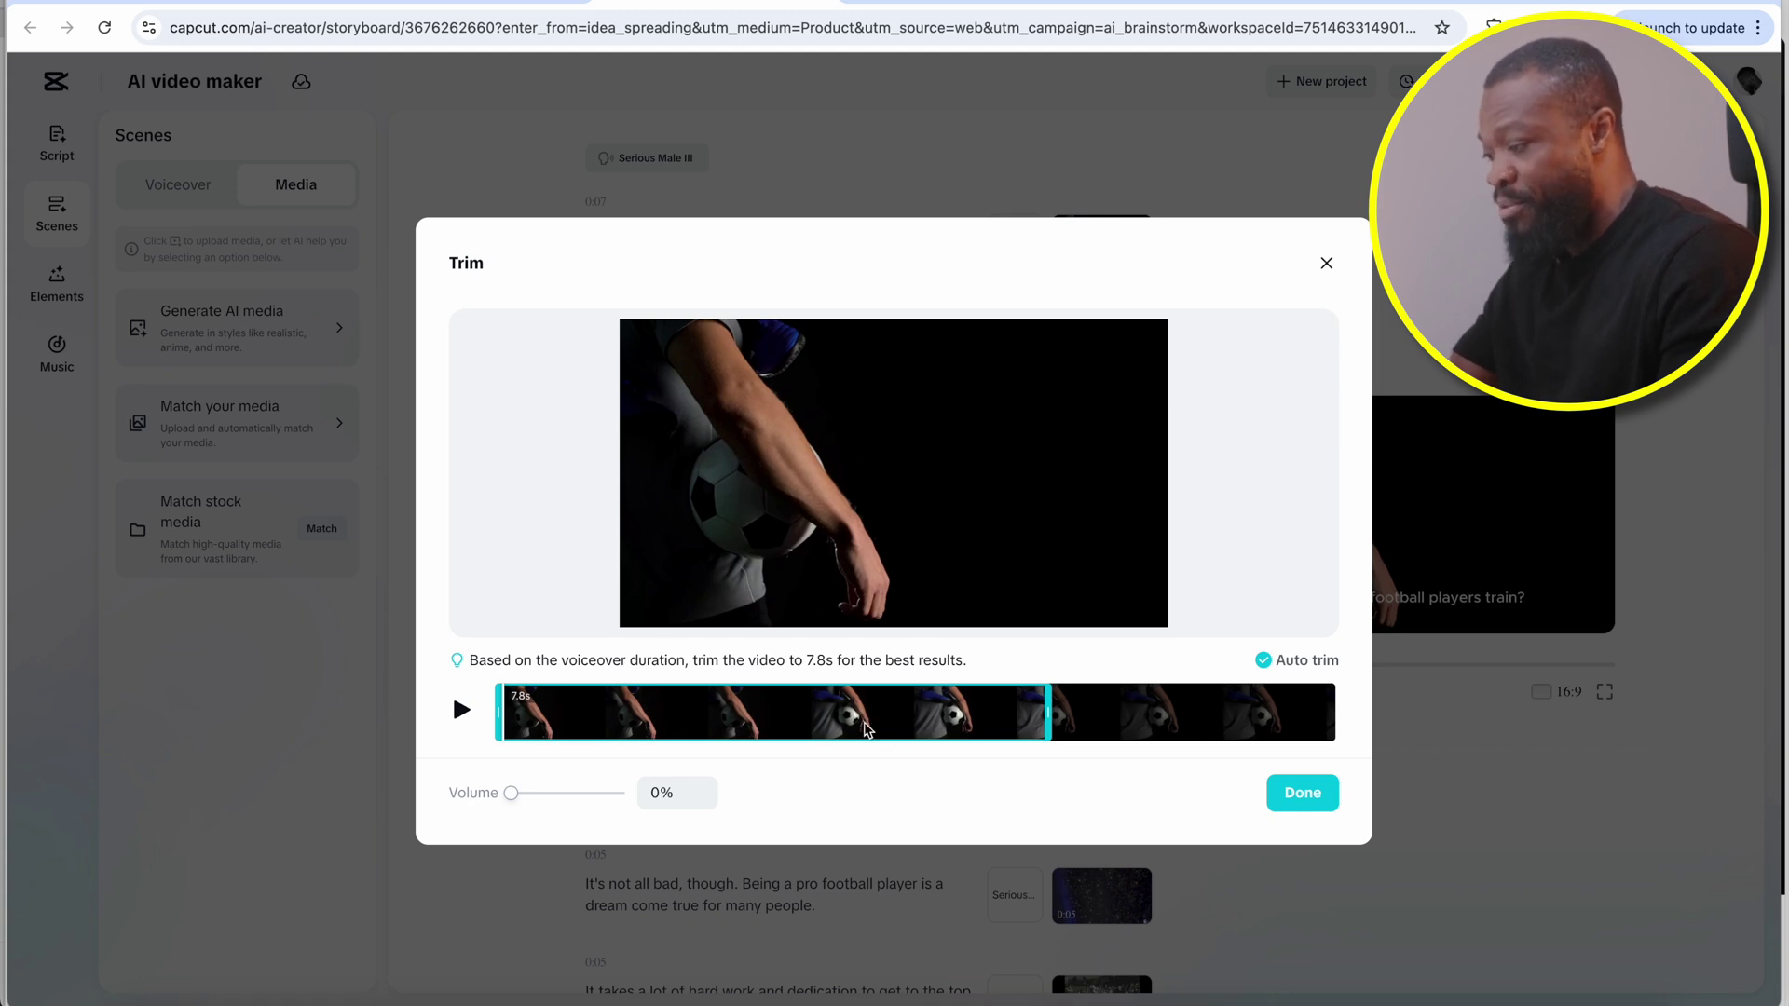
{"action": "left_click", "coordinate": [1297, 795]}
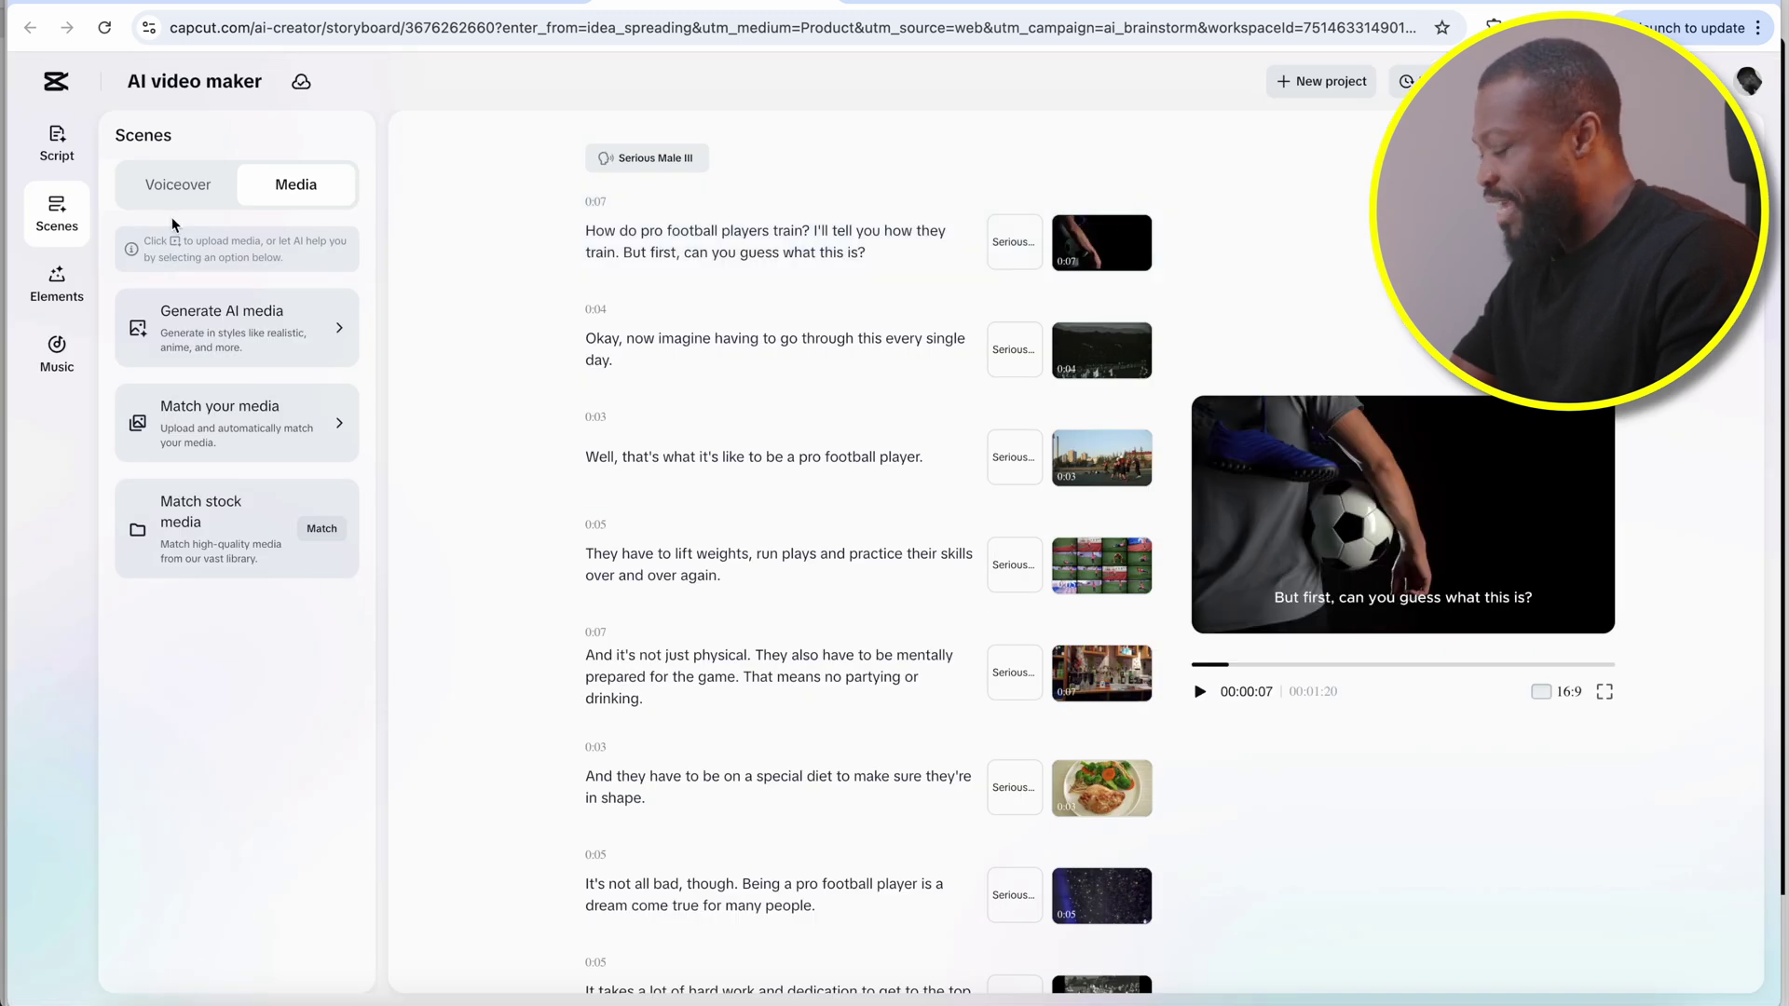
Apply the bold "THE QUICK" caption template with the yellow-highlighted word to the video
{"action": "left_click", "coordinate": [70, 296]}
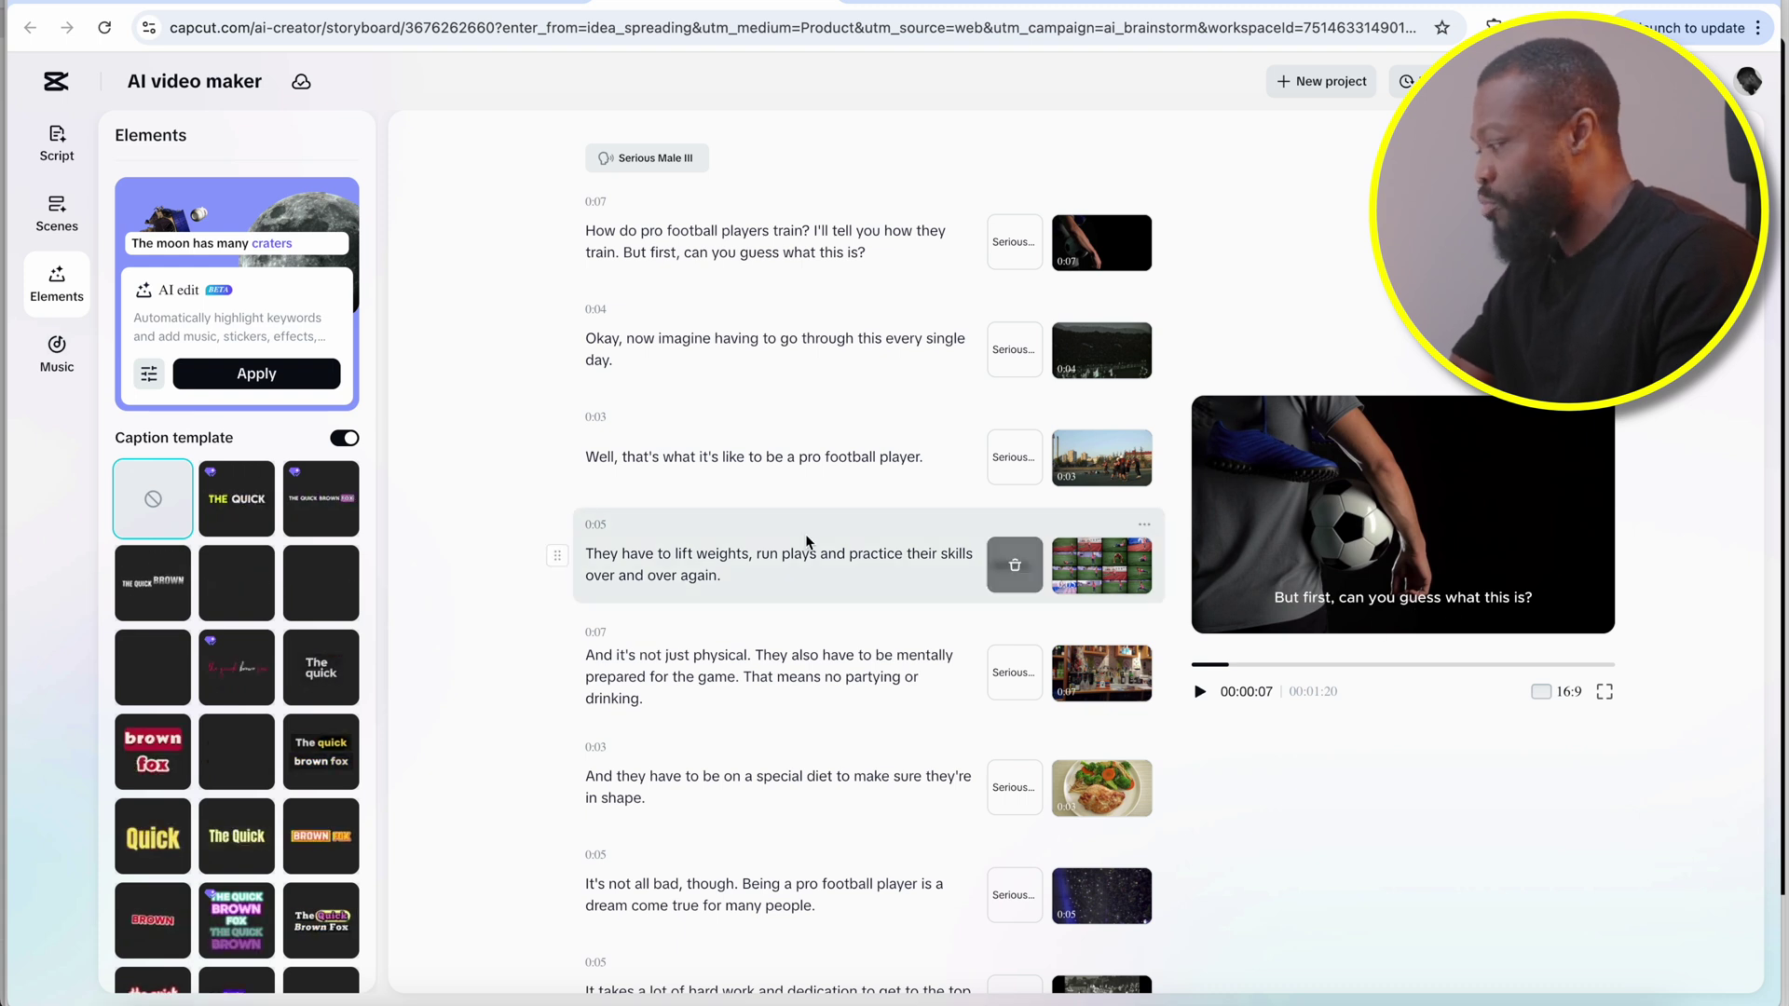
{"action": "left_click", "coordinate": [234, 508]}
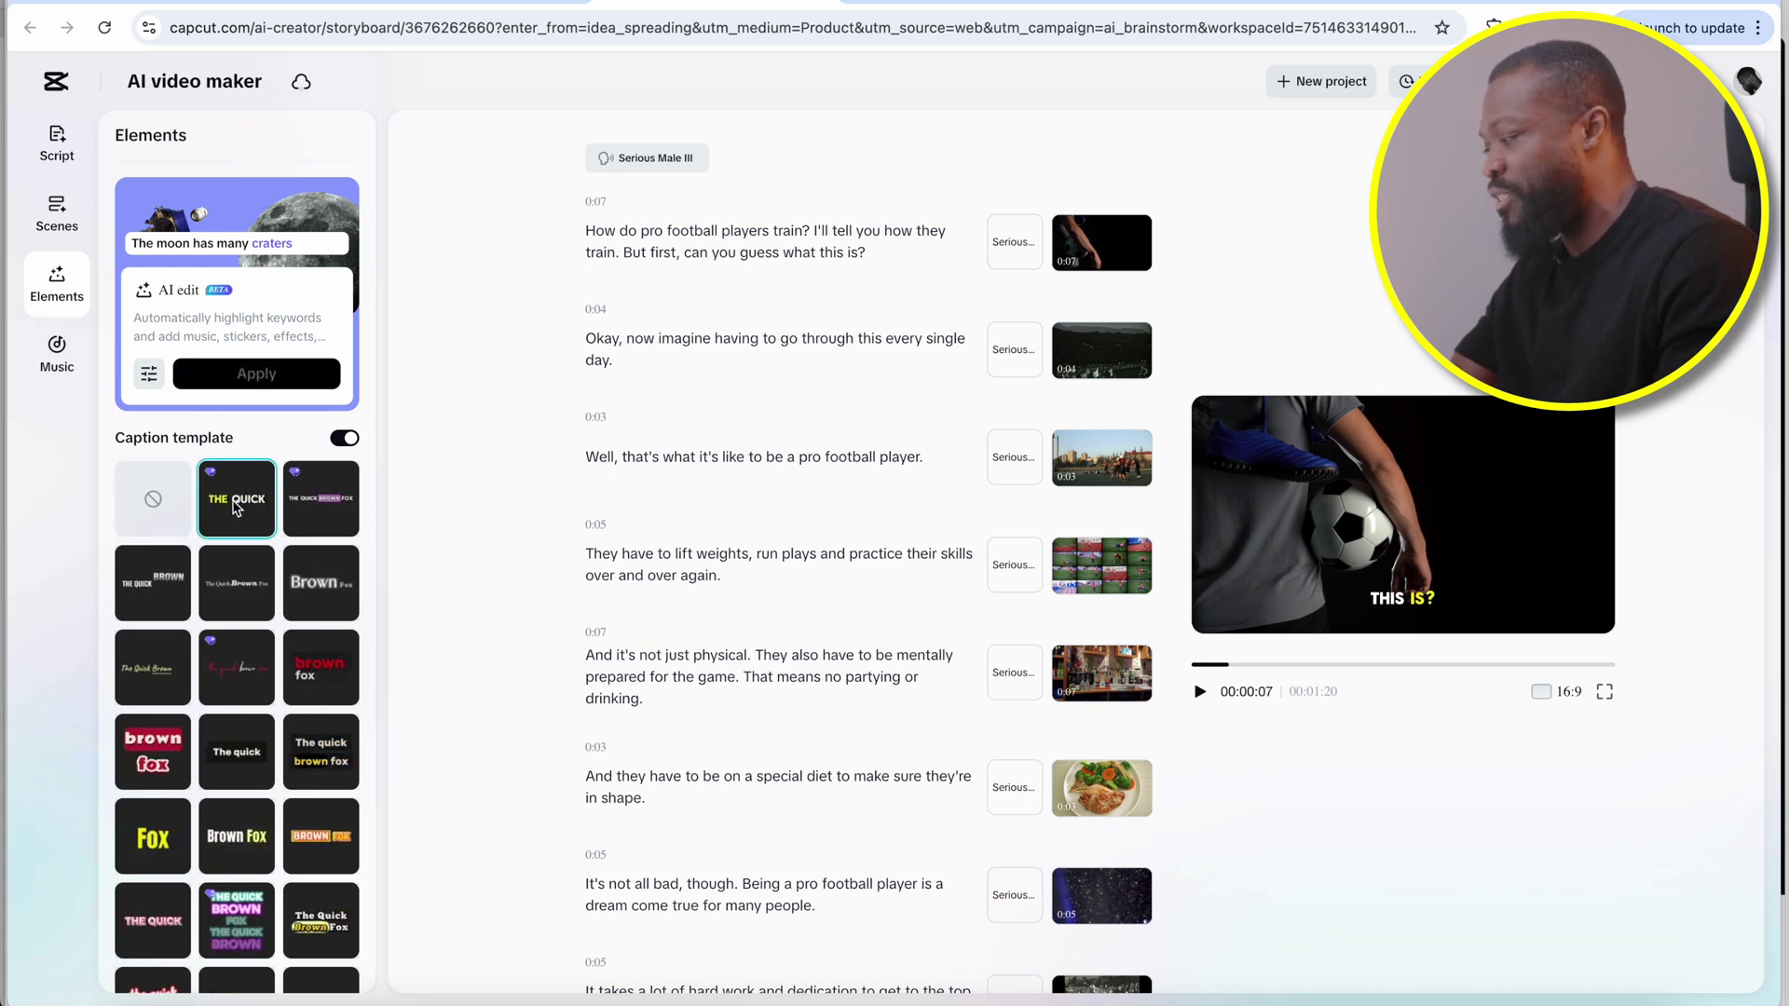
Add the first track of the Recommend music category, "Cowardly in love", as background music and start exporting the video
{"action": "left_click", "coordinate": [51, 363]}
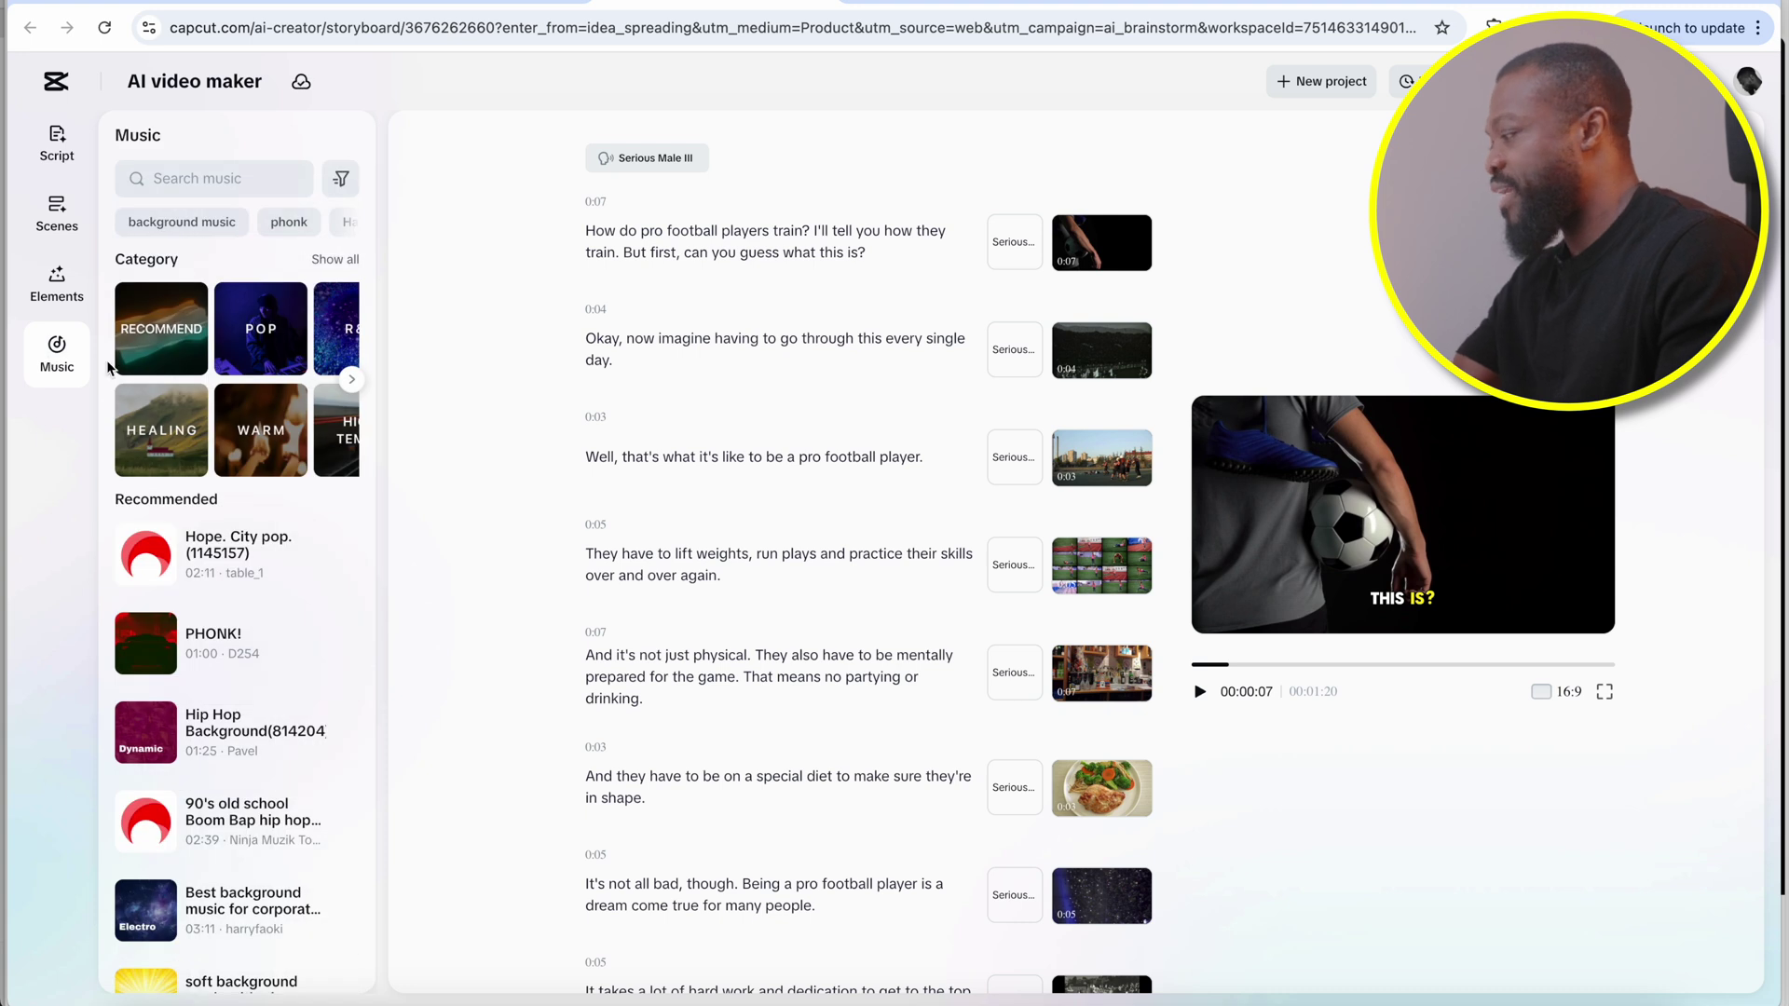
{"action": "left_click", "coordinate": [175, 347]}
{"action": "mouse_move", "coordinate": [337, 216]}
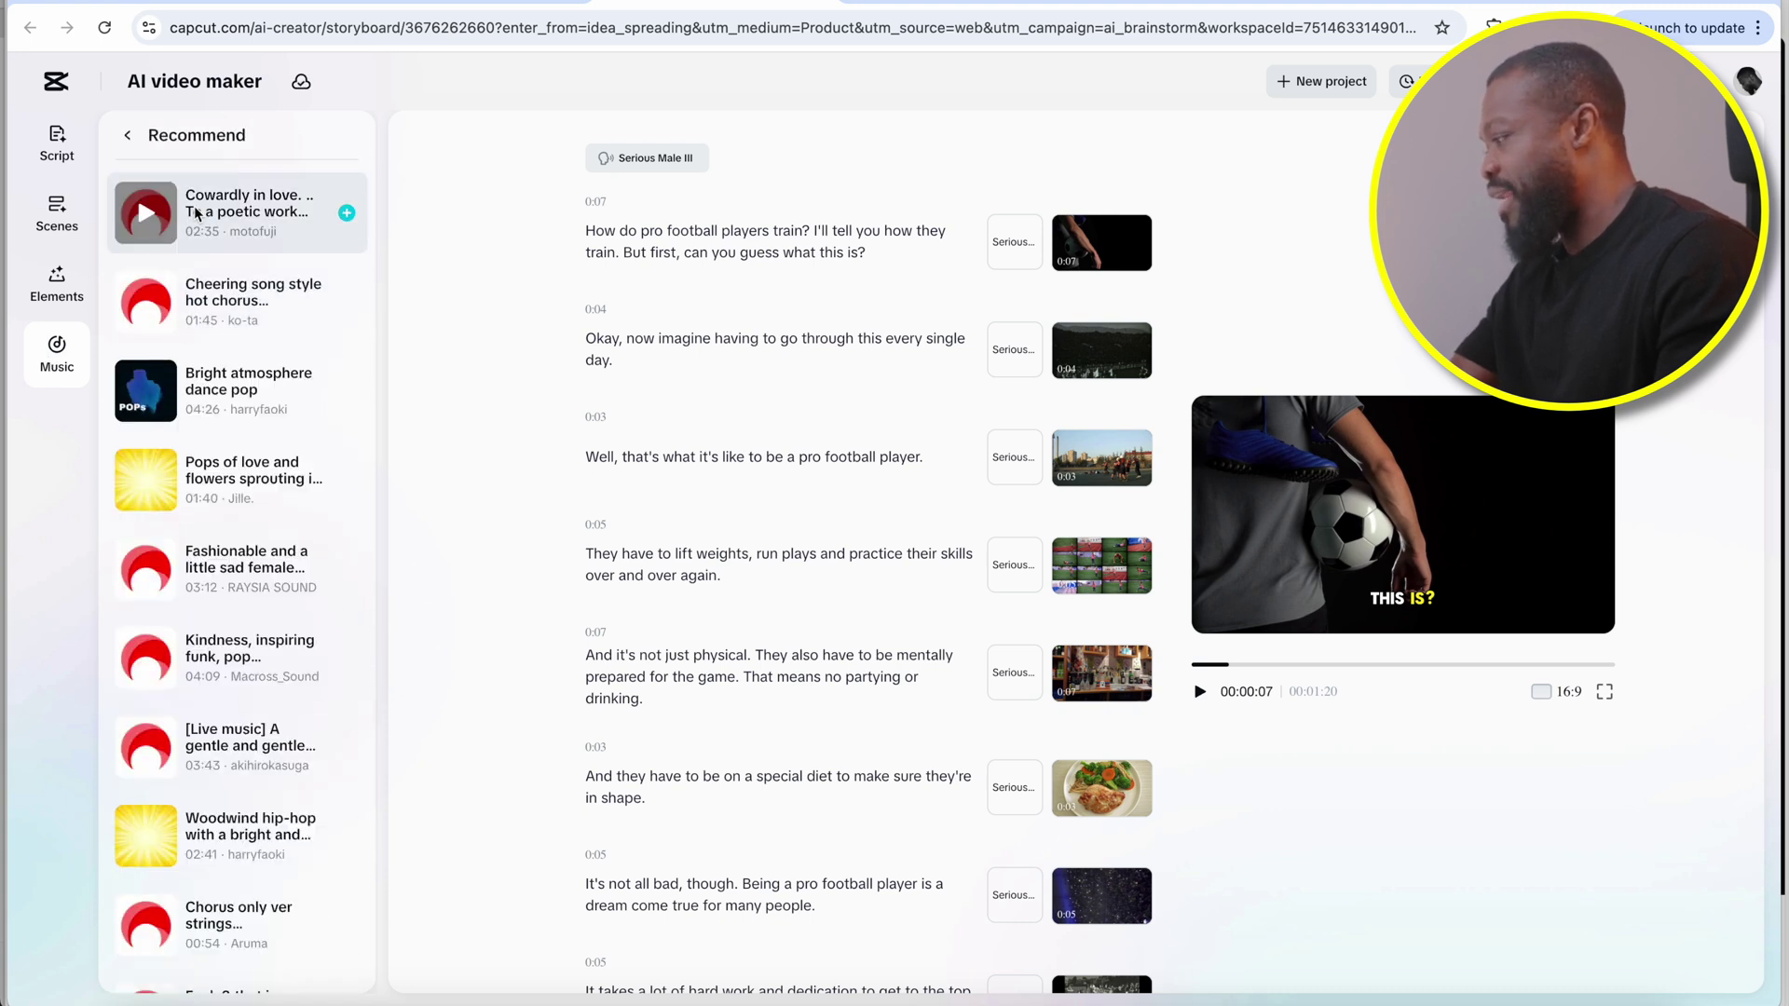
{"action": "left_click", "coordinate": [347, 213]}
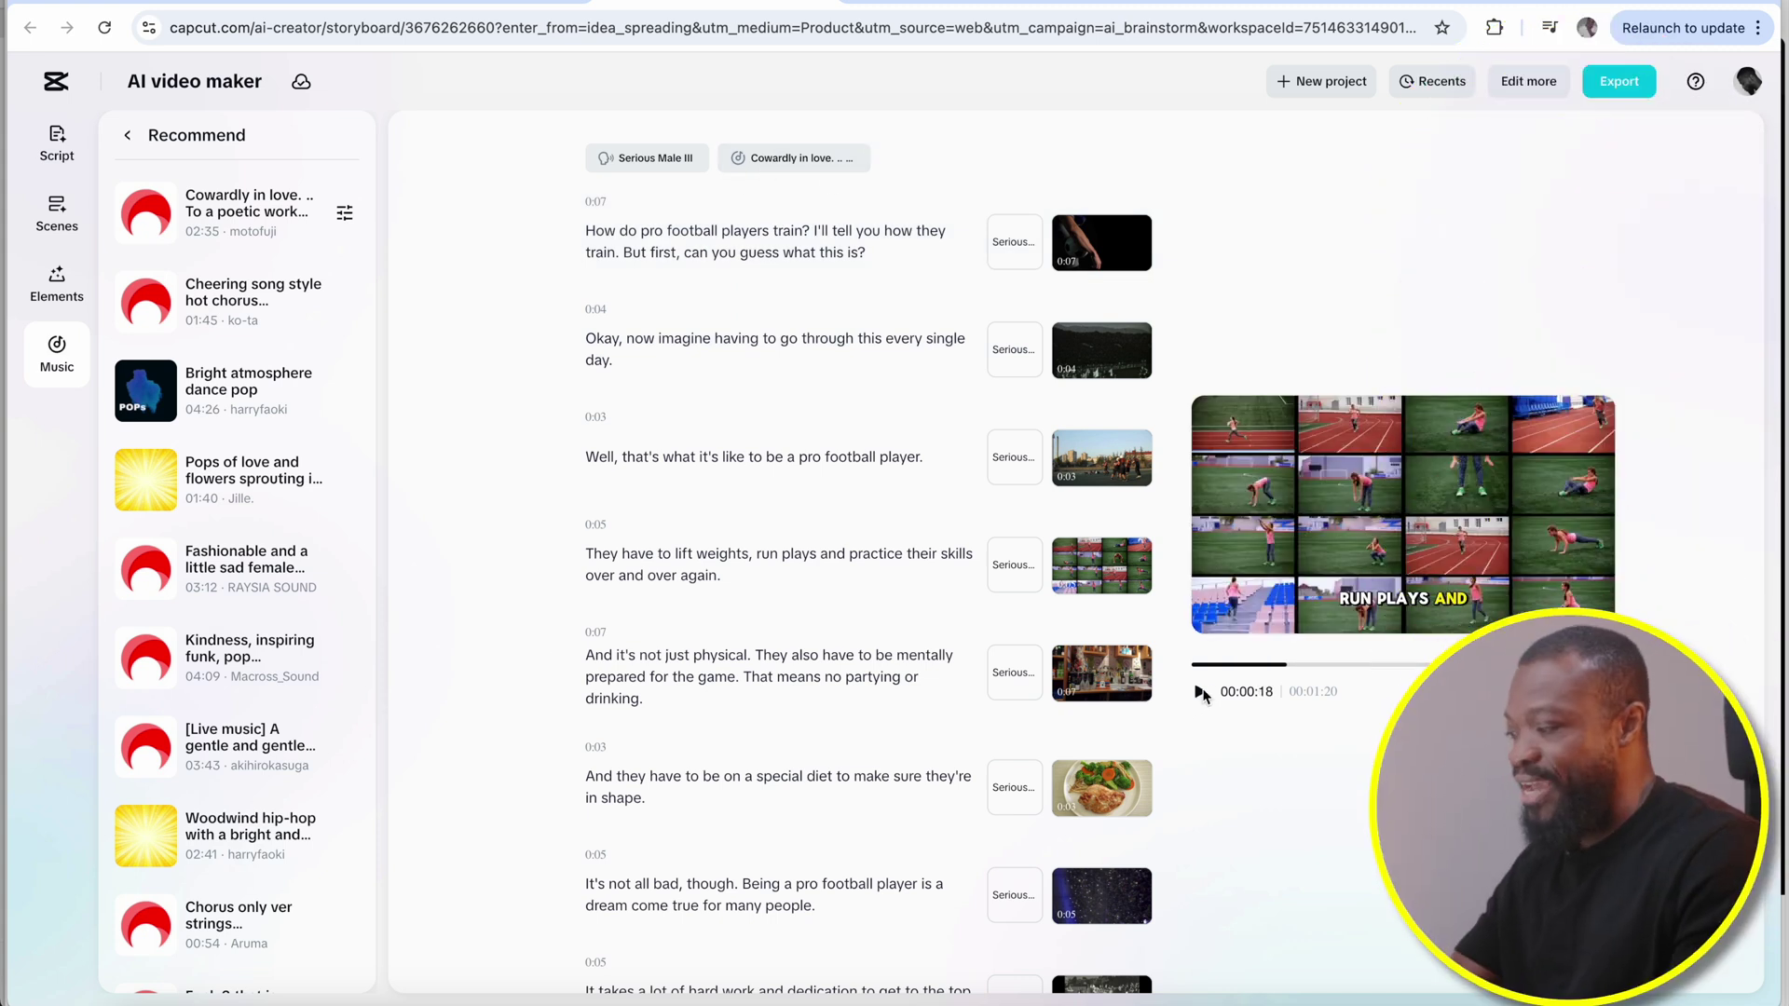
{"action": "left_click", "coordinate": [1611, 89]}
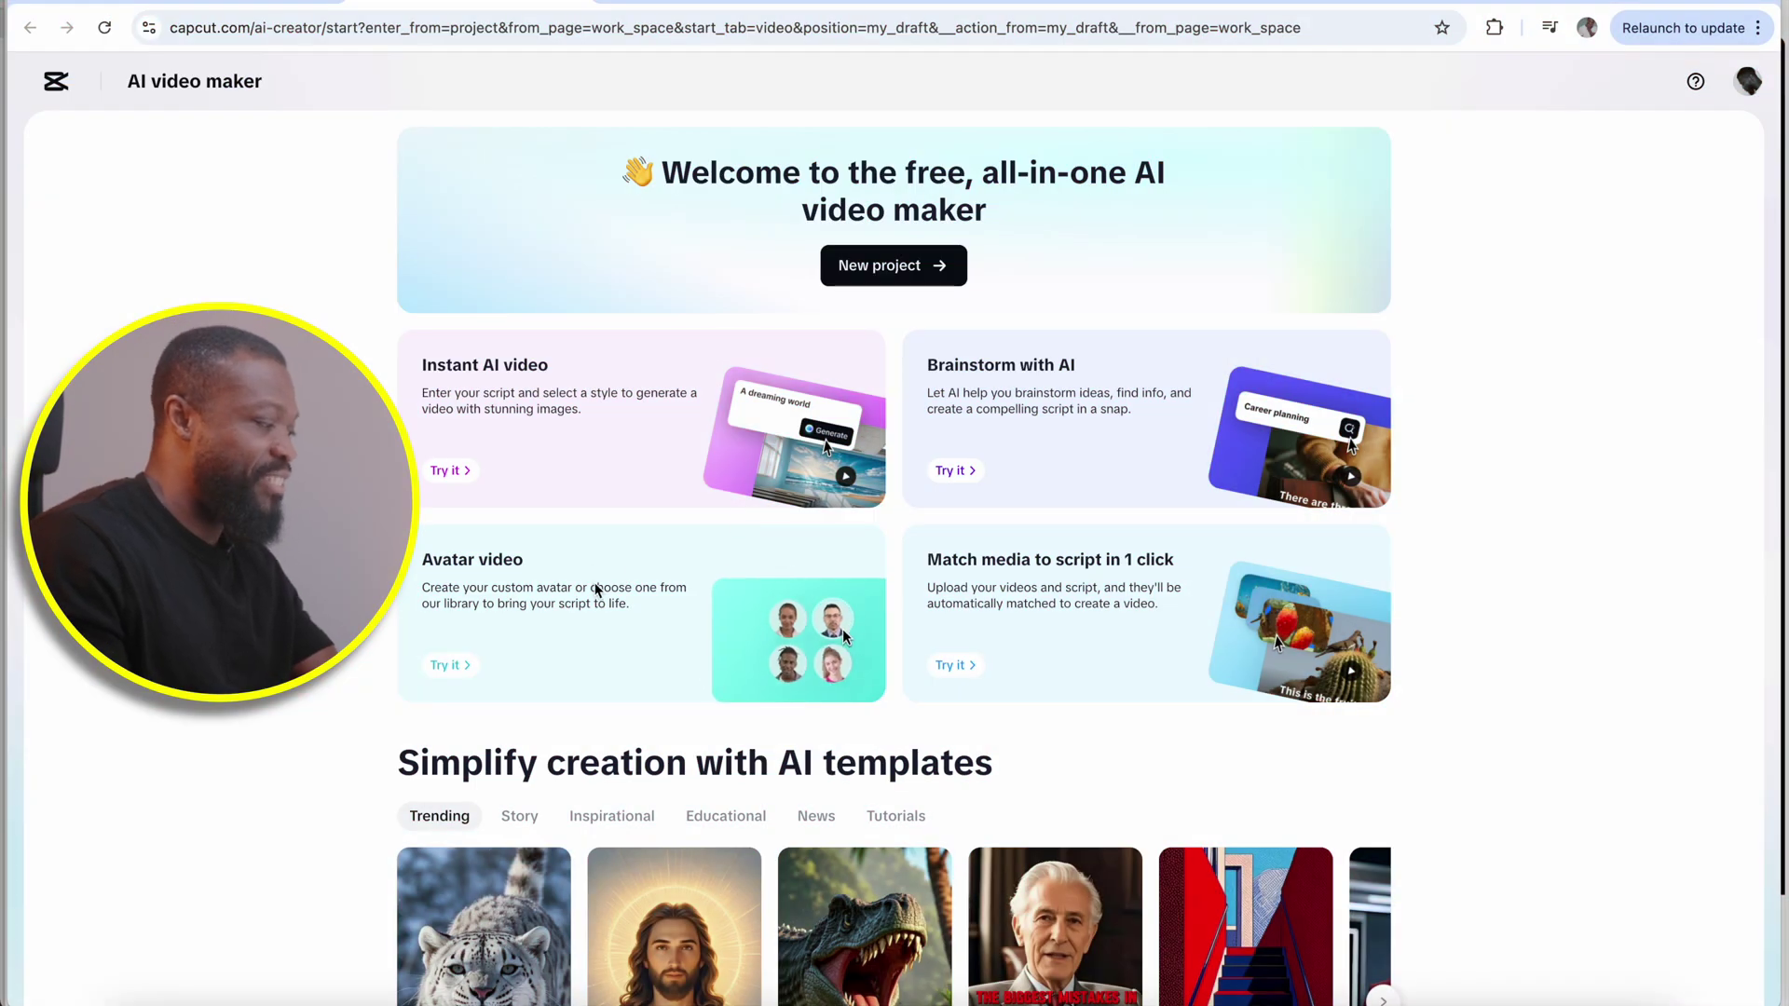
Start an avatar video and choose the trending "Indomitabl..." avatar in the grey suit
{"action": "left_click", "coordinate": [604, 614]}
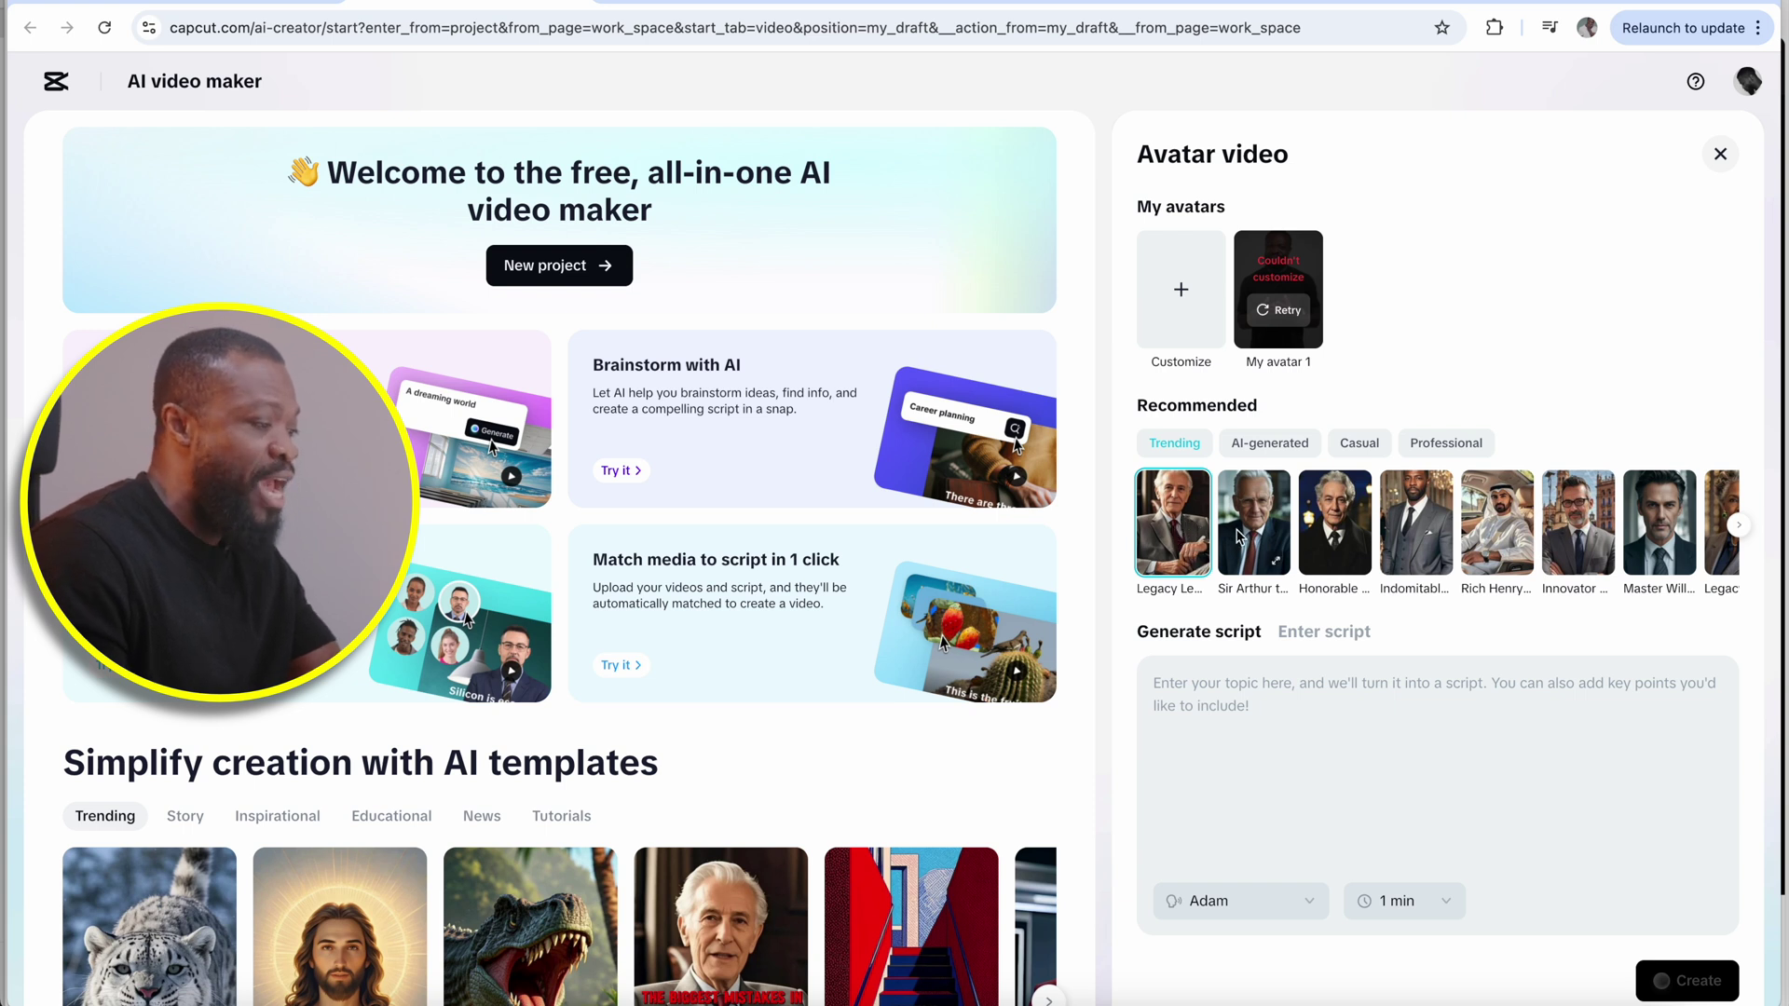
{"action": "left_click", "coordinate": [1739, 524]}
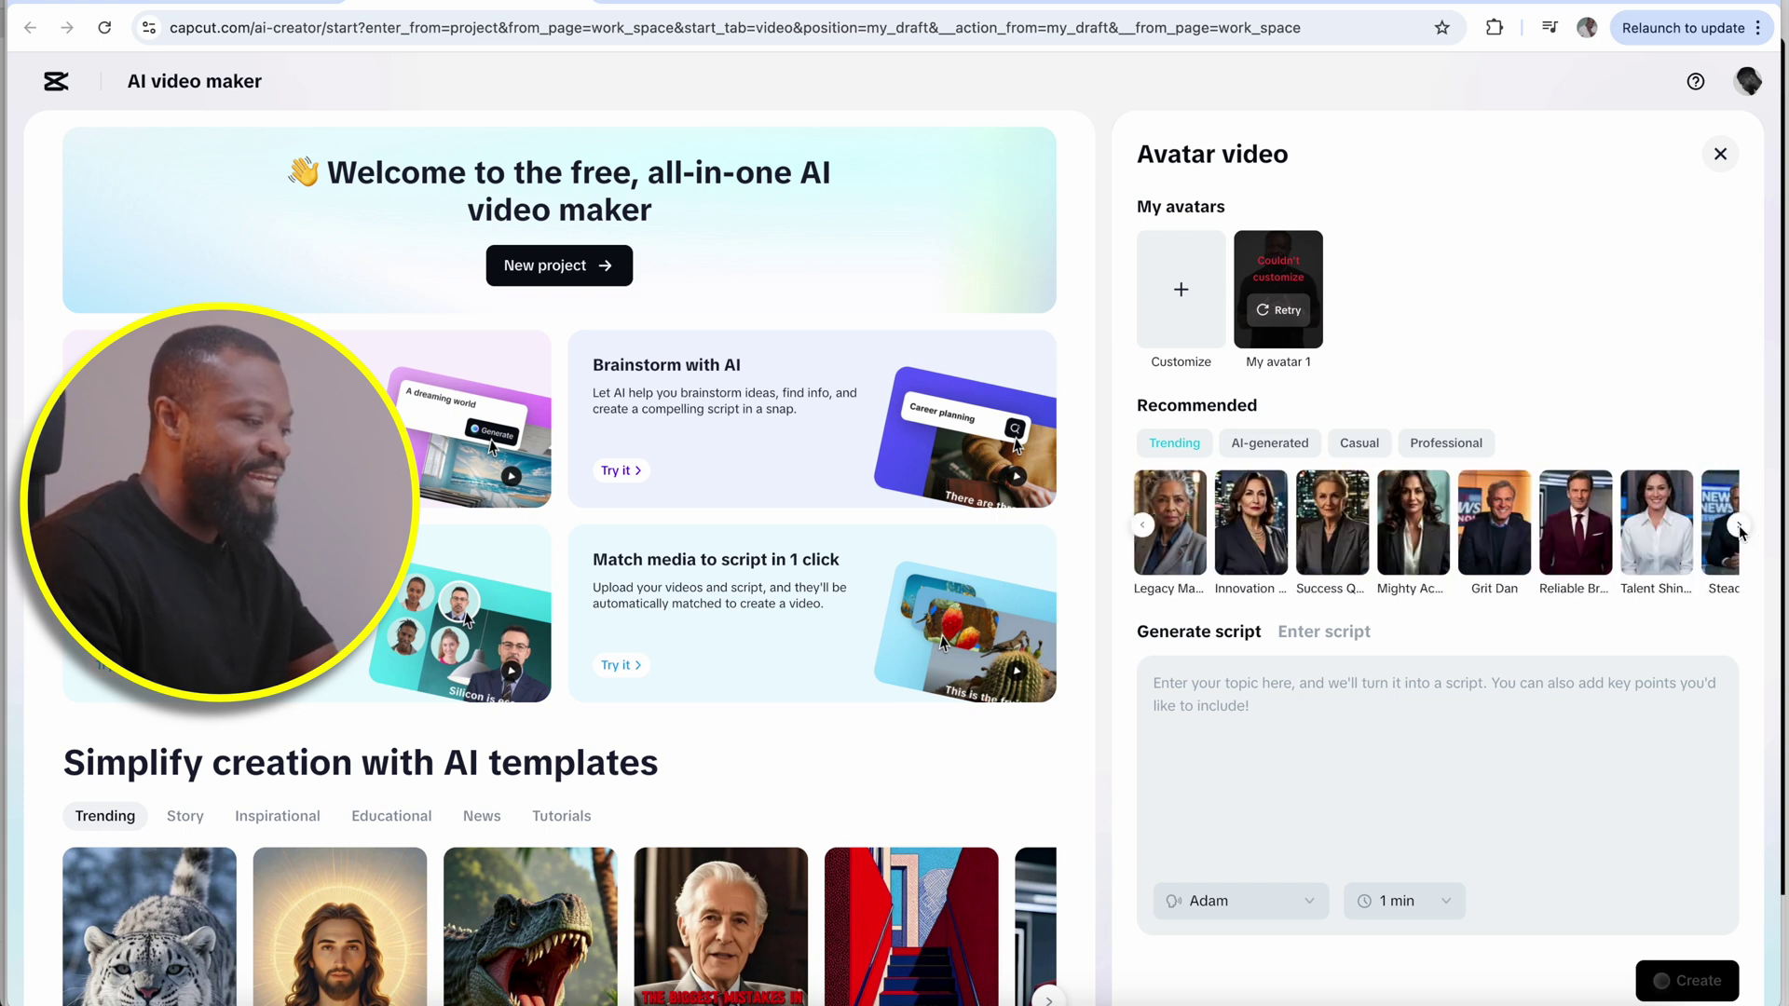
{"action": "left_click", "coordinate": [1143, 525]}
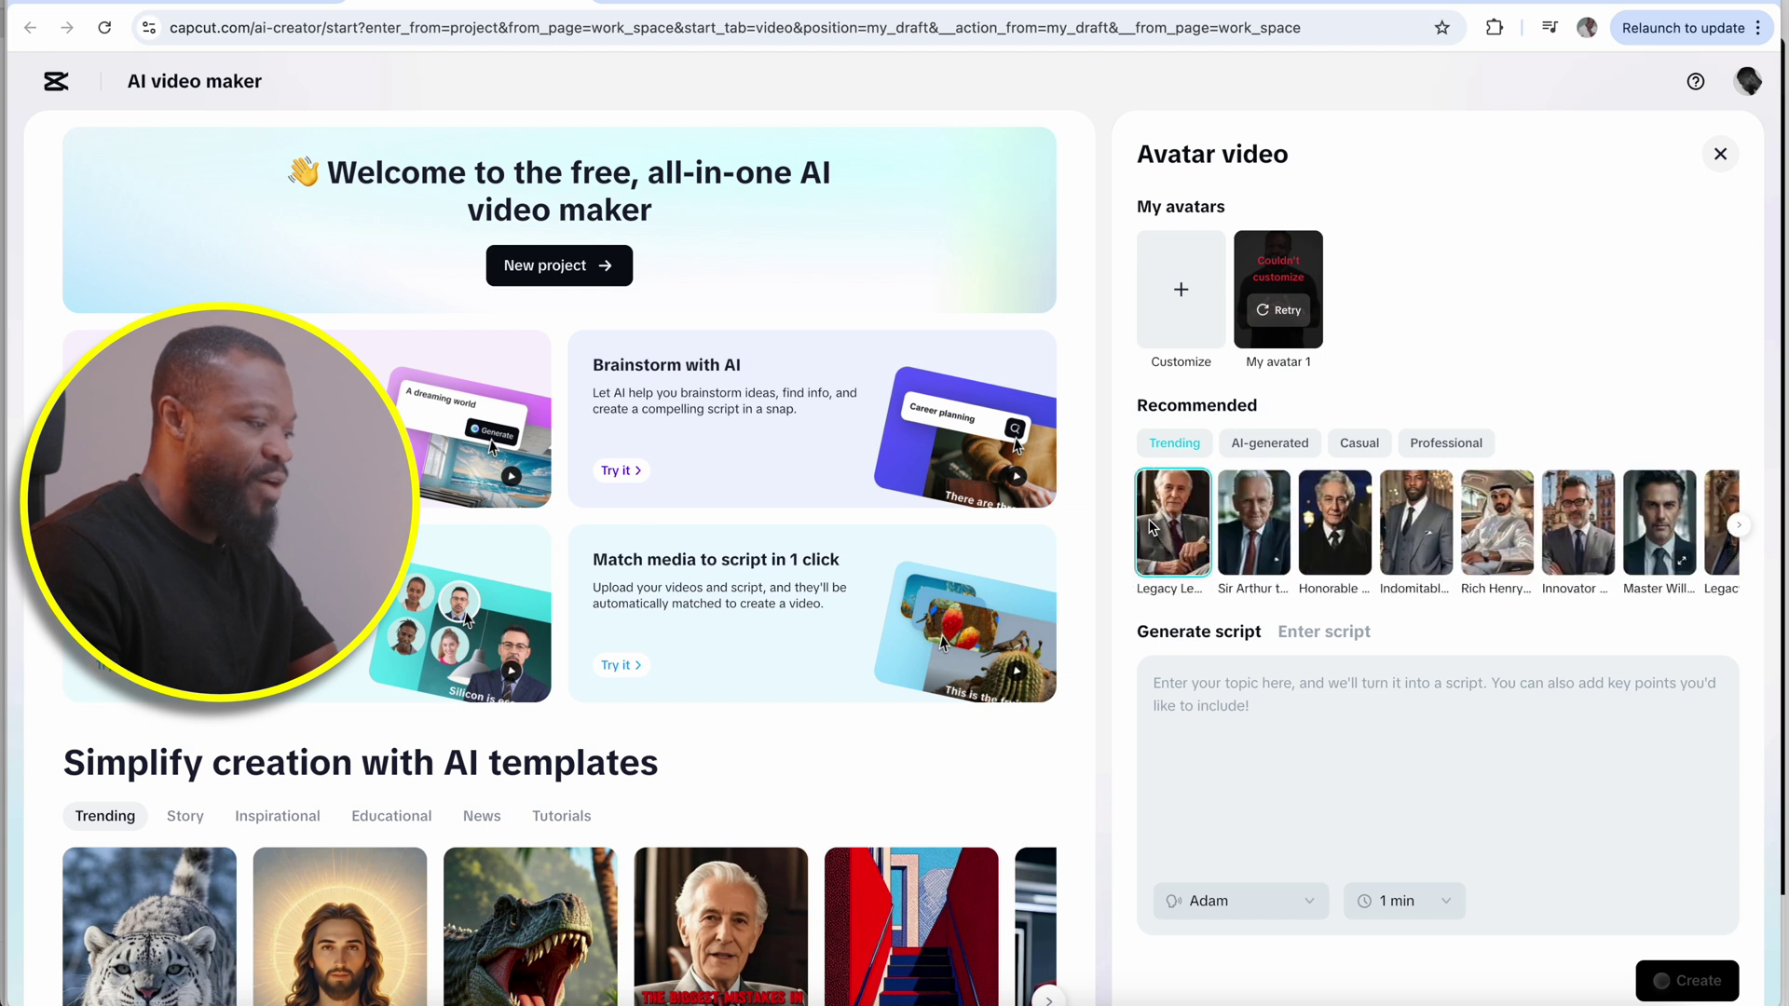
{"action": "left_click", "coordinate": [1439, 564]}
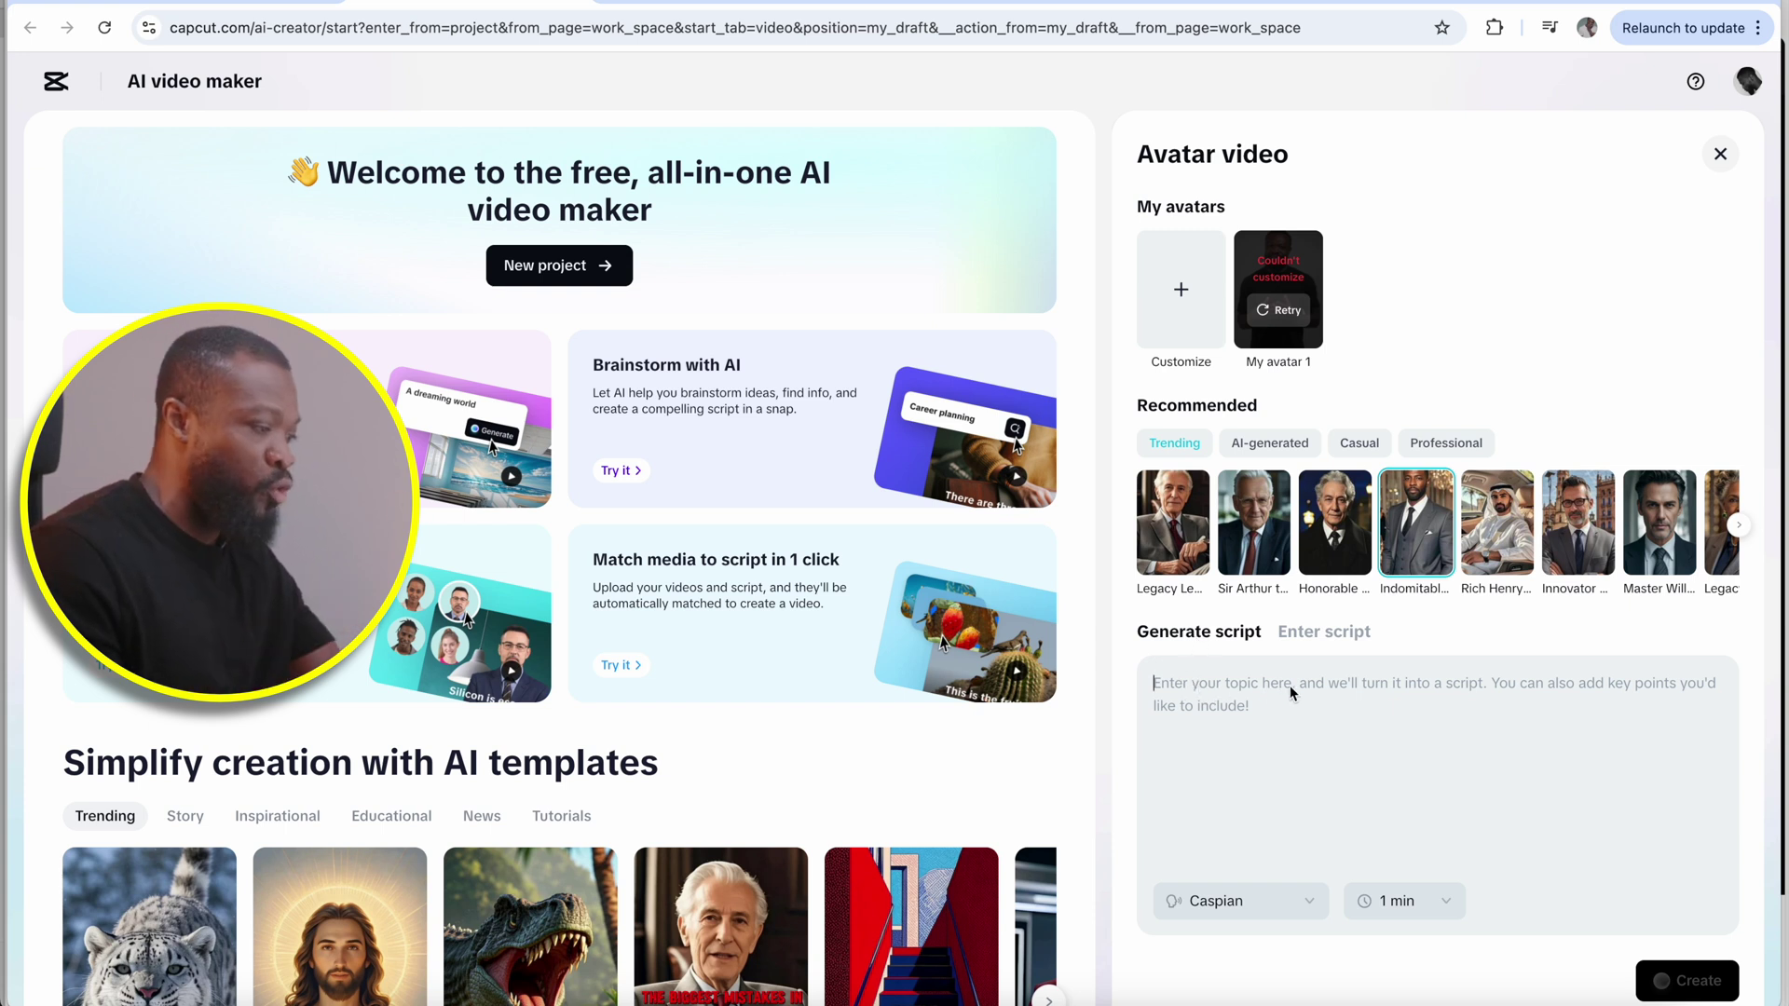
Check the option for supplying a finished script, return to script generation and enter the topic "how to make money"
{"action": "left_click", "coordinate": [1308, 636]}
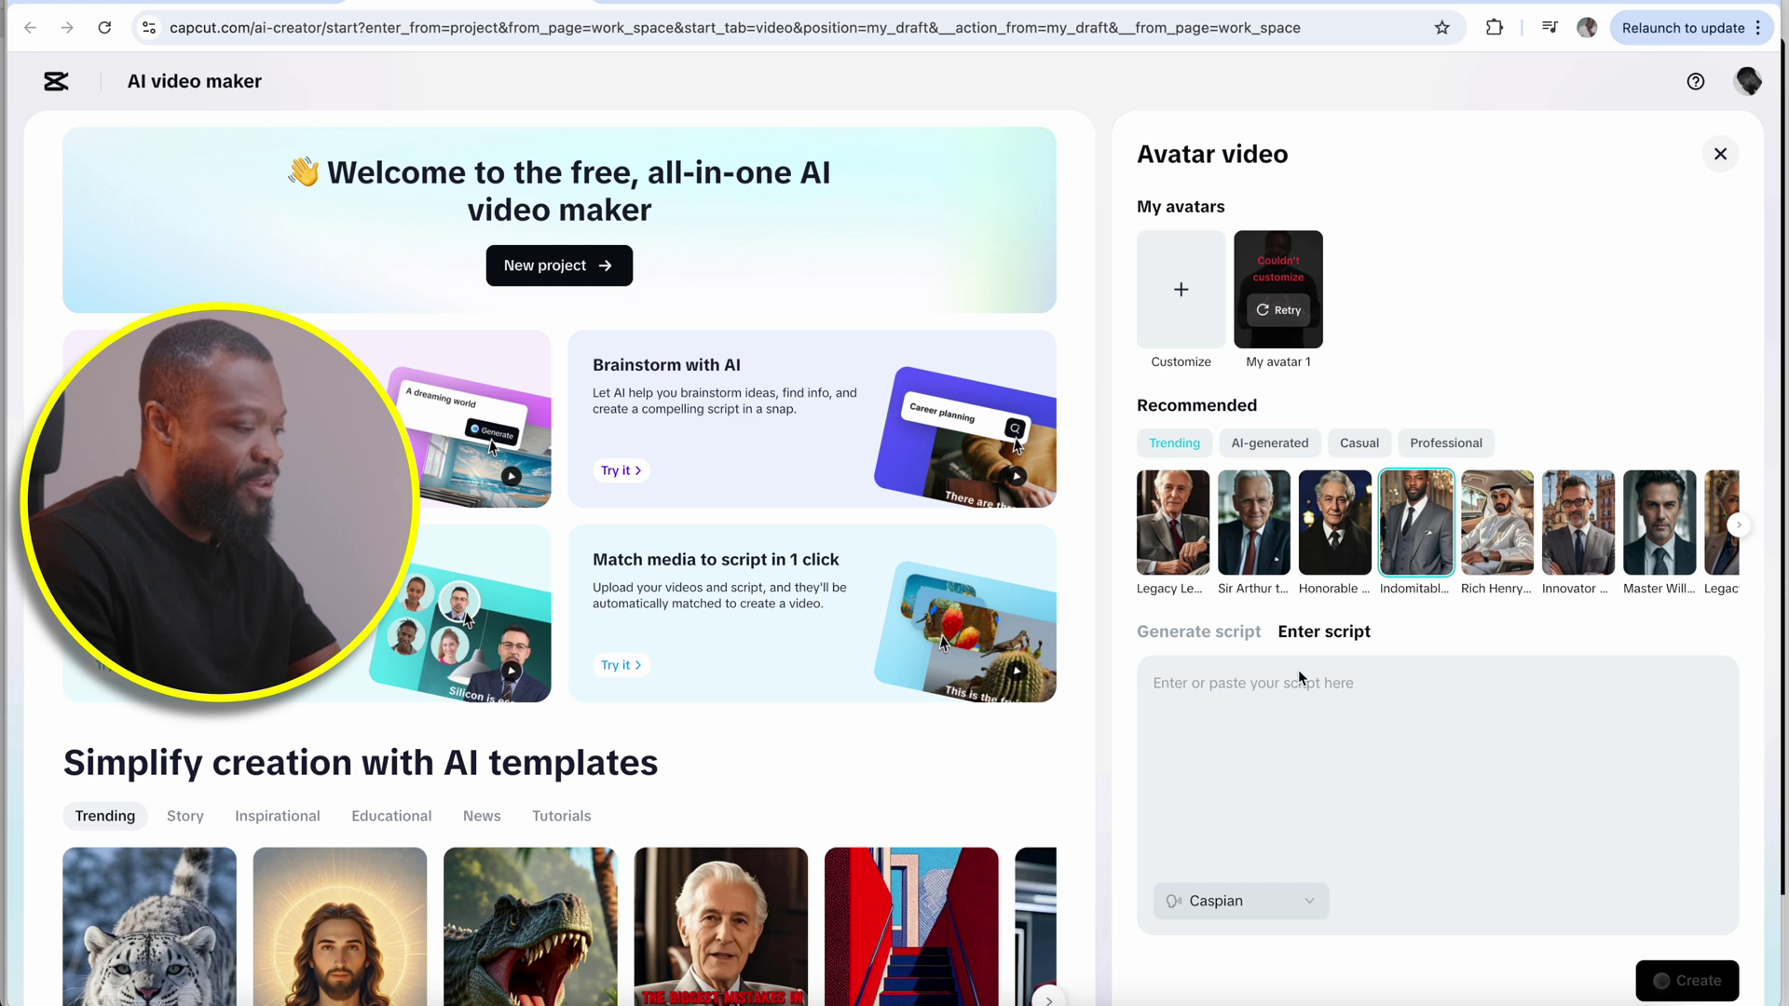
{"action": "left_click", "coordinate": [1217, 639]}
{"action": "left_click", "coordinate": [1202, 687]}
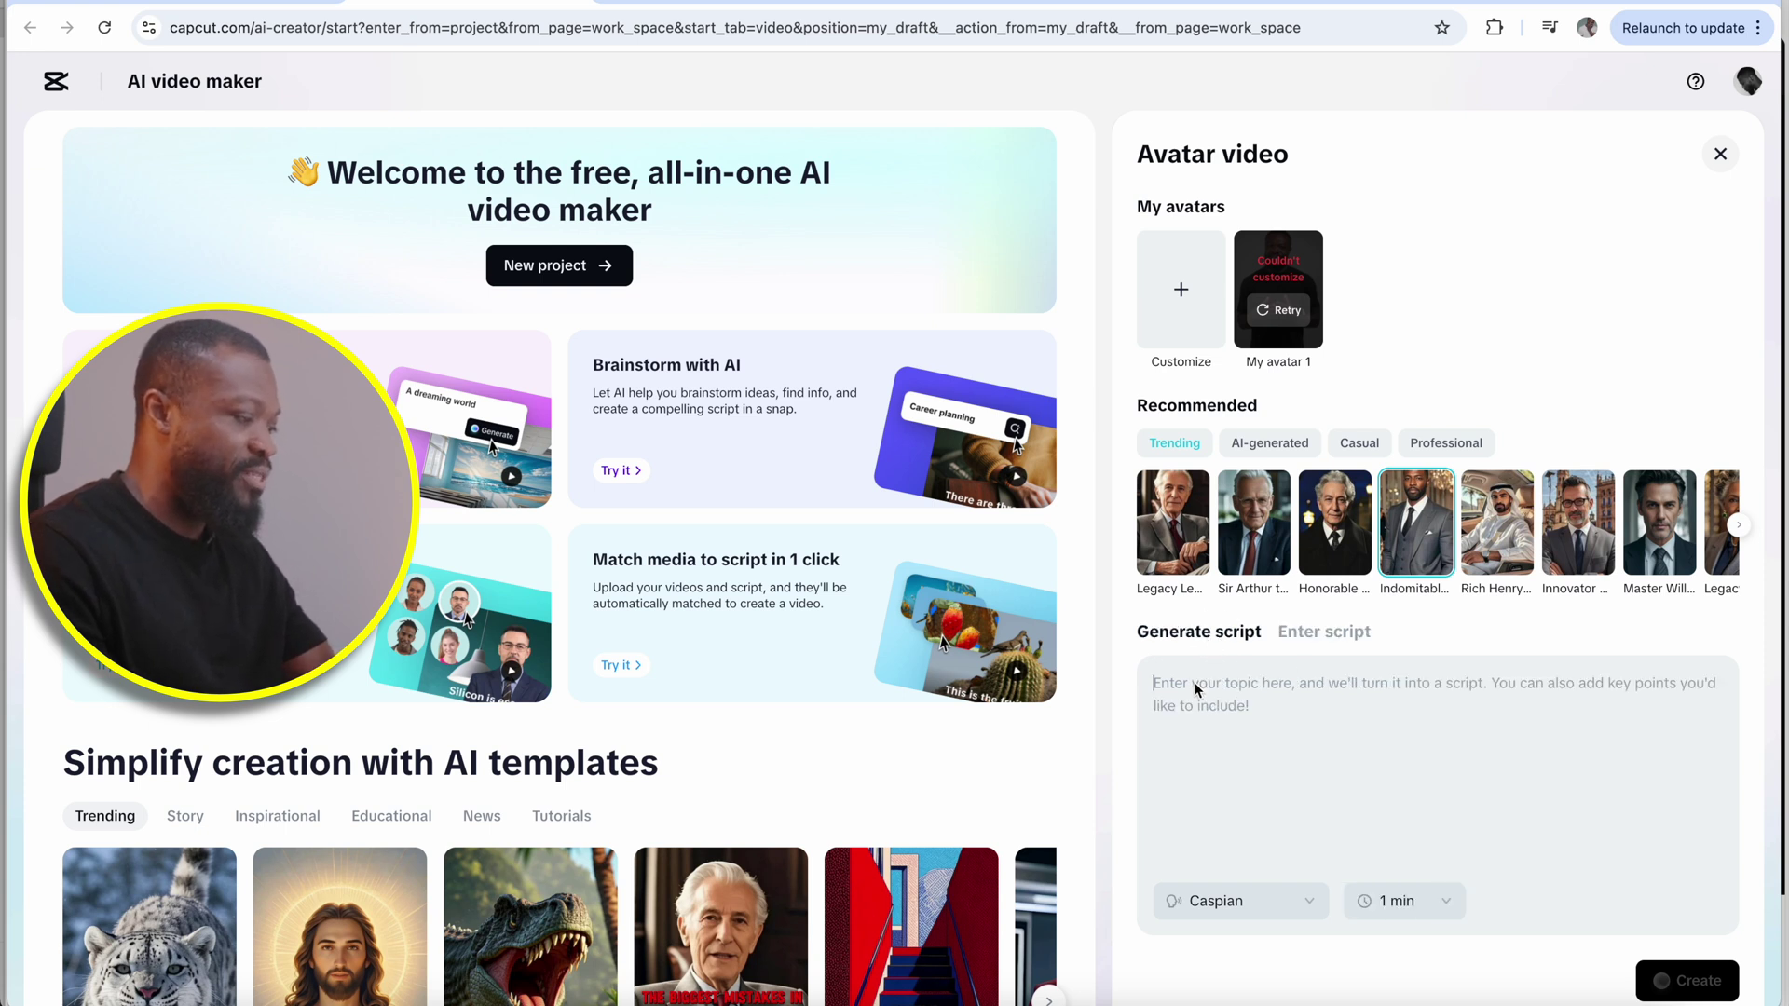
{"action": "type", "text": "how to make money"}
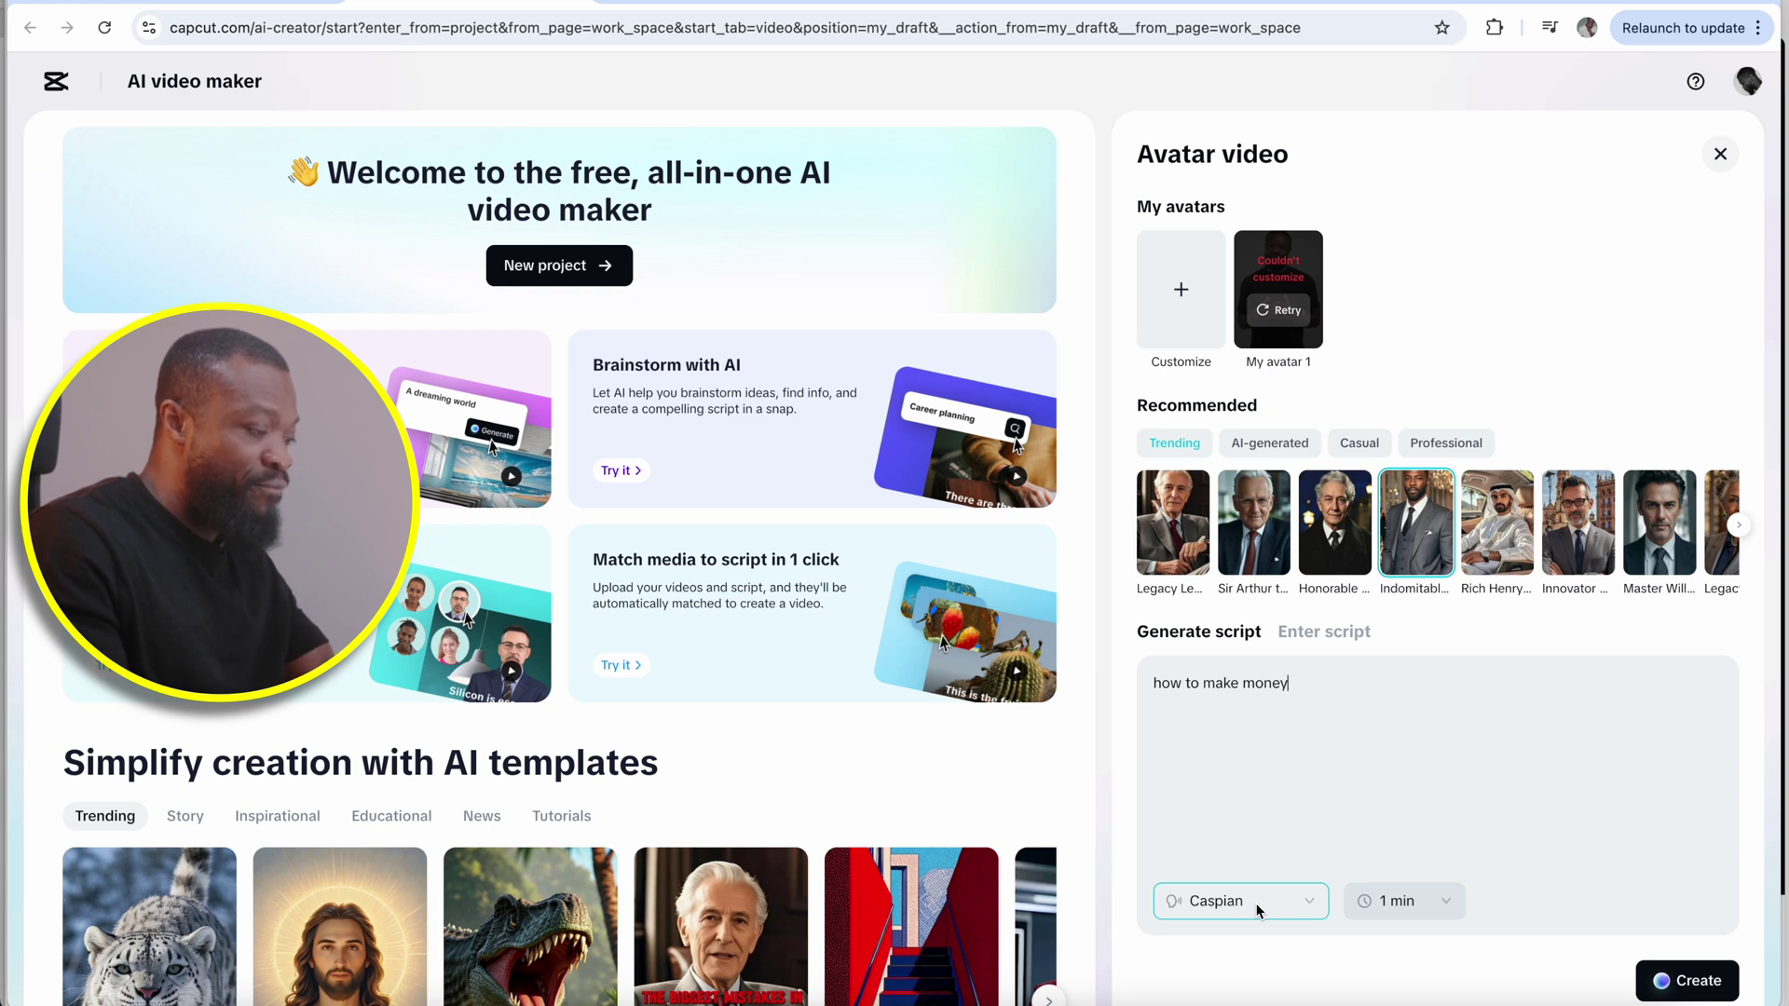
Set the avatar's voice to Serious Male III and the duration to 1 min, and create the avatar video
{"action": "left_click", "coordinate": [1258, 911]}
{"action": "scroll", "coordinate": [1272, 802], "scroll_direction": "down", "scroll_amount": 10}
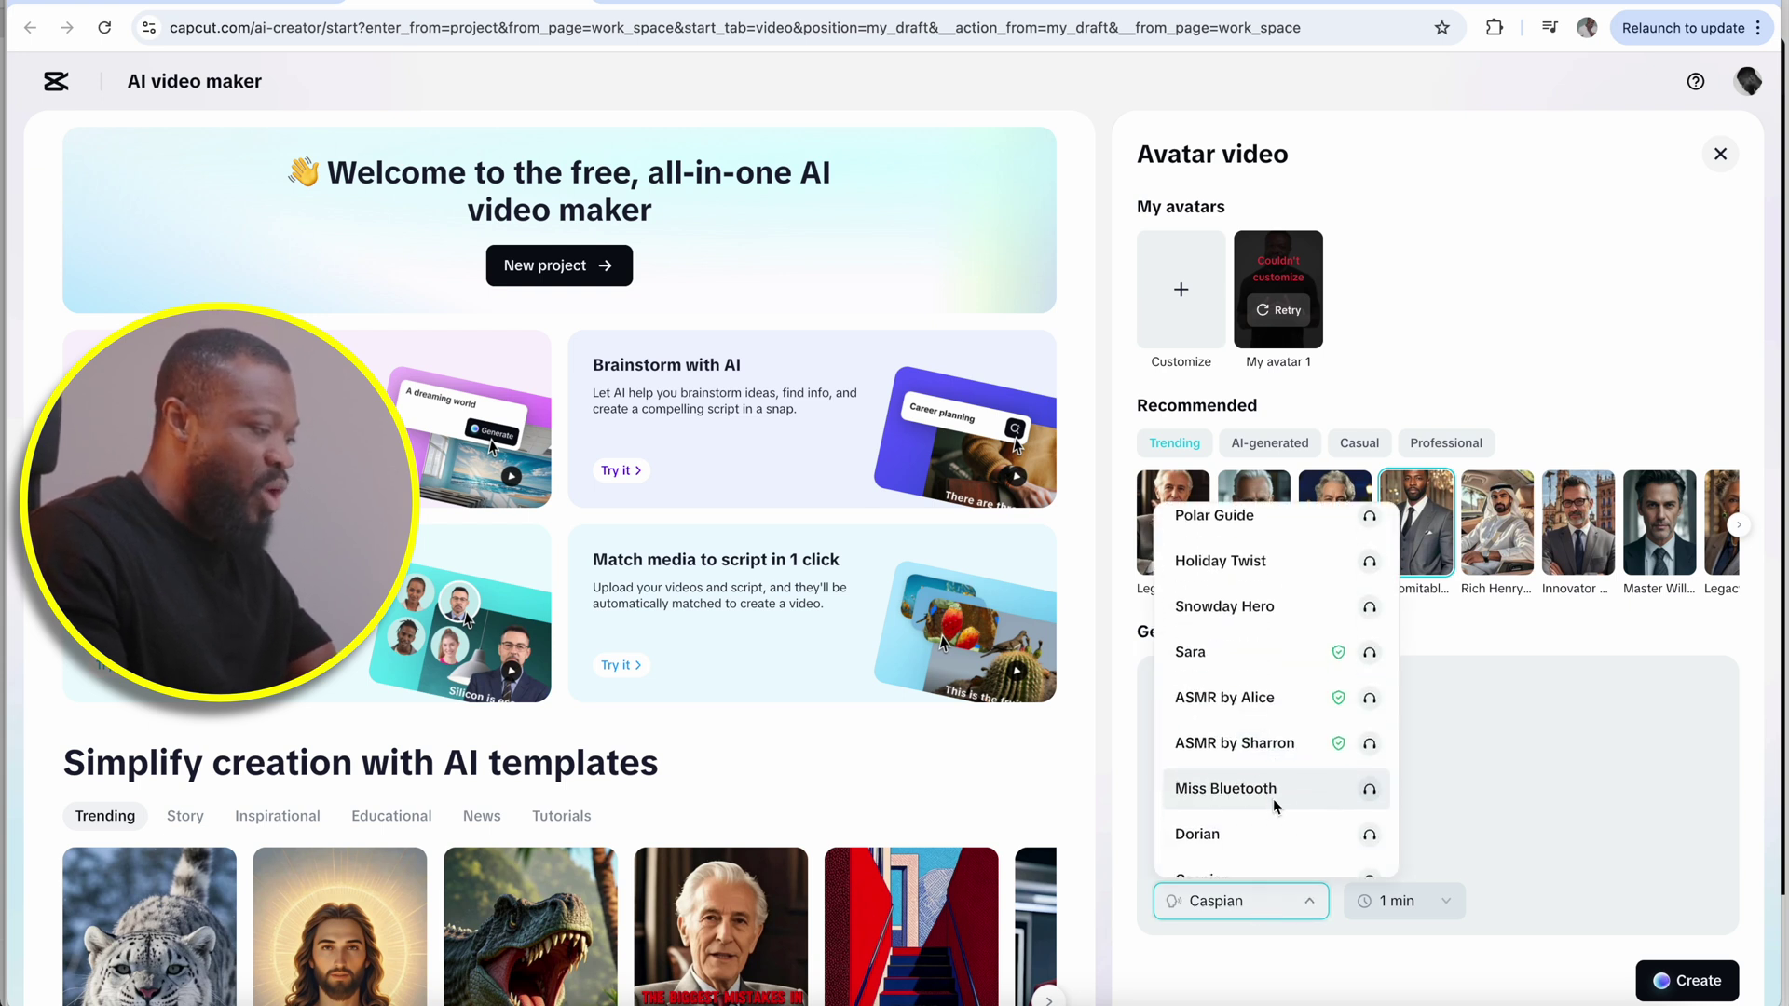
{"action": "scroll", "coordinate": [1275, 807], "scroll_direction": "up", "scroll_amount": 5}
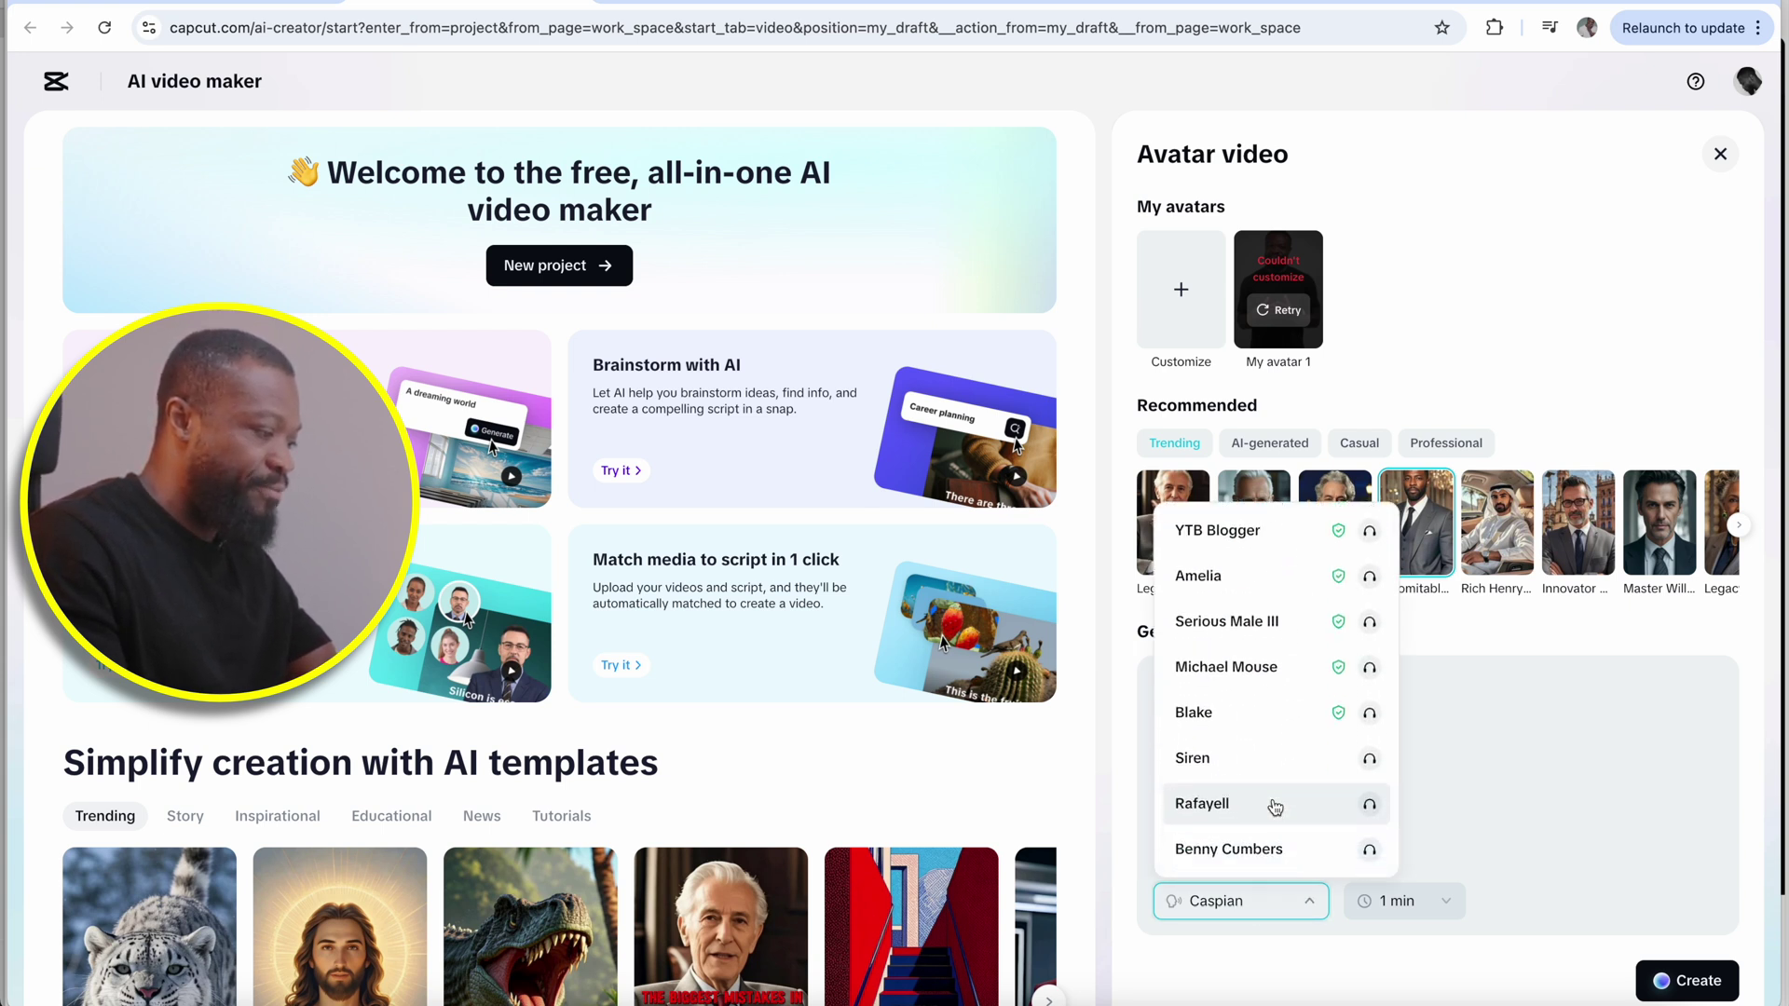
{"action": "left_click", "coordinate": [1260, 769]}
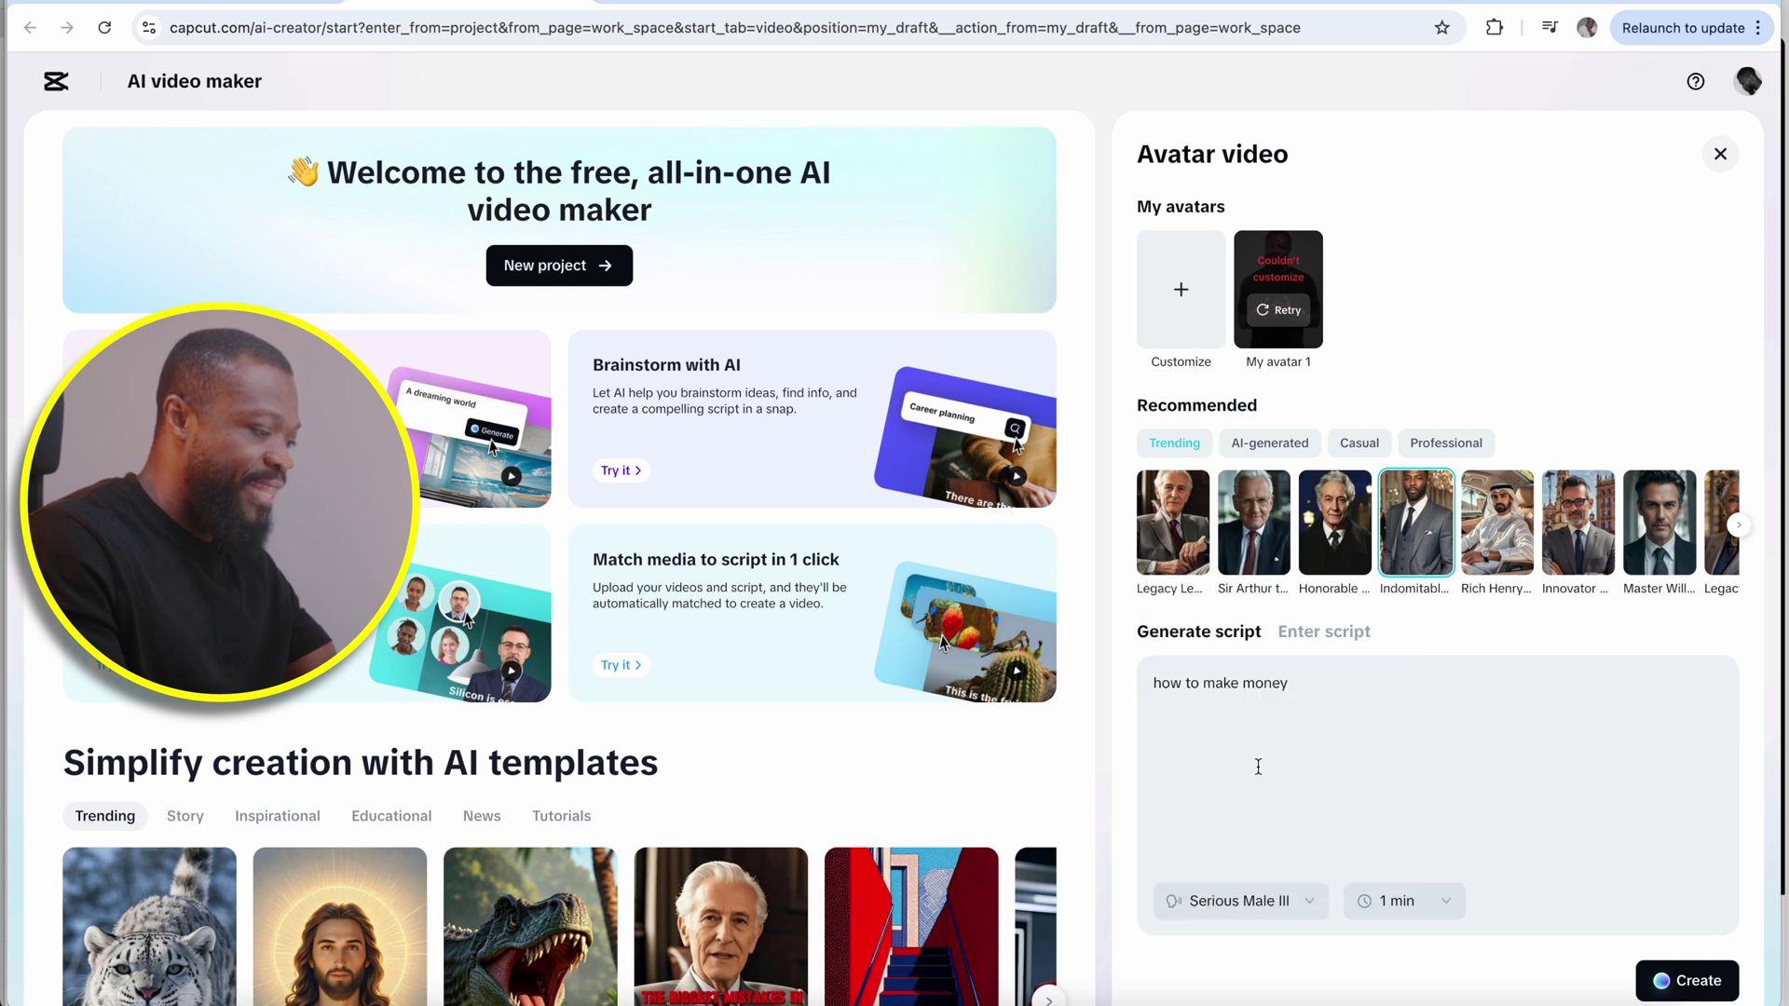
{"action": "left_click", "coordinate": [1397, 901]}
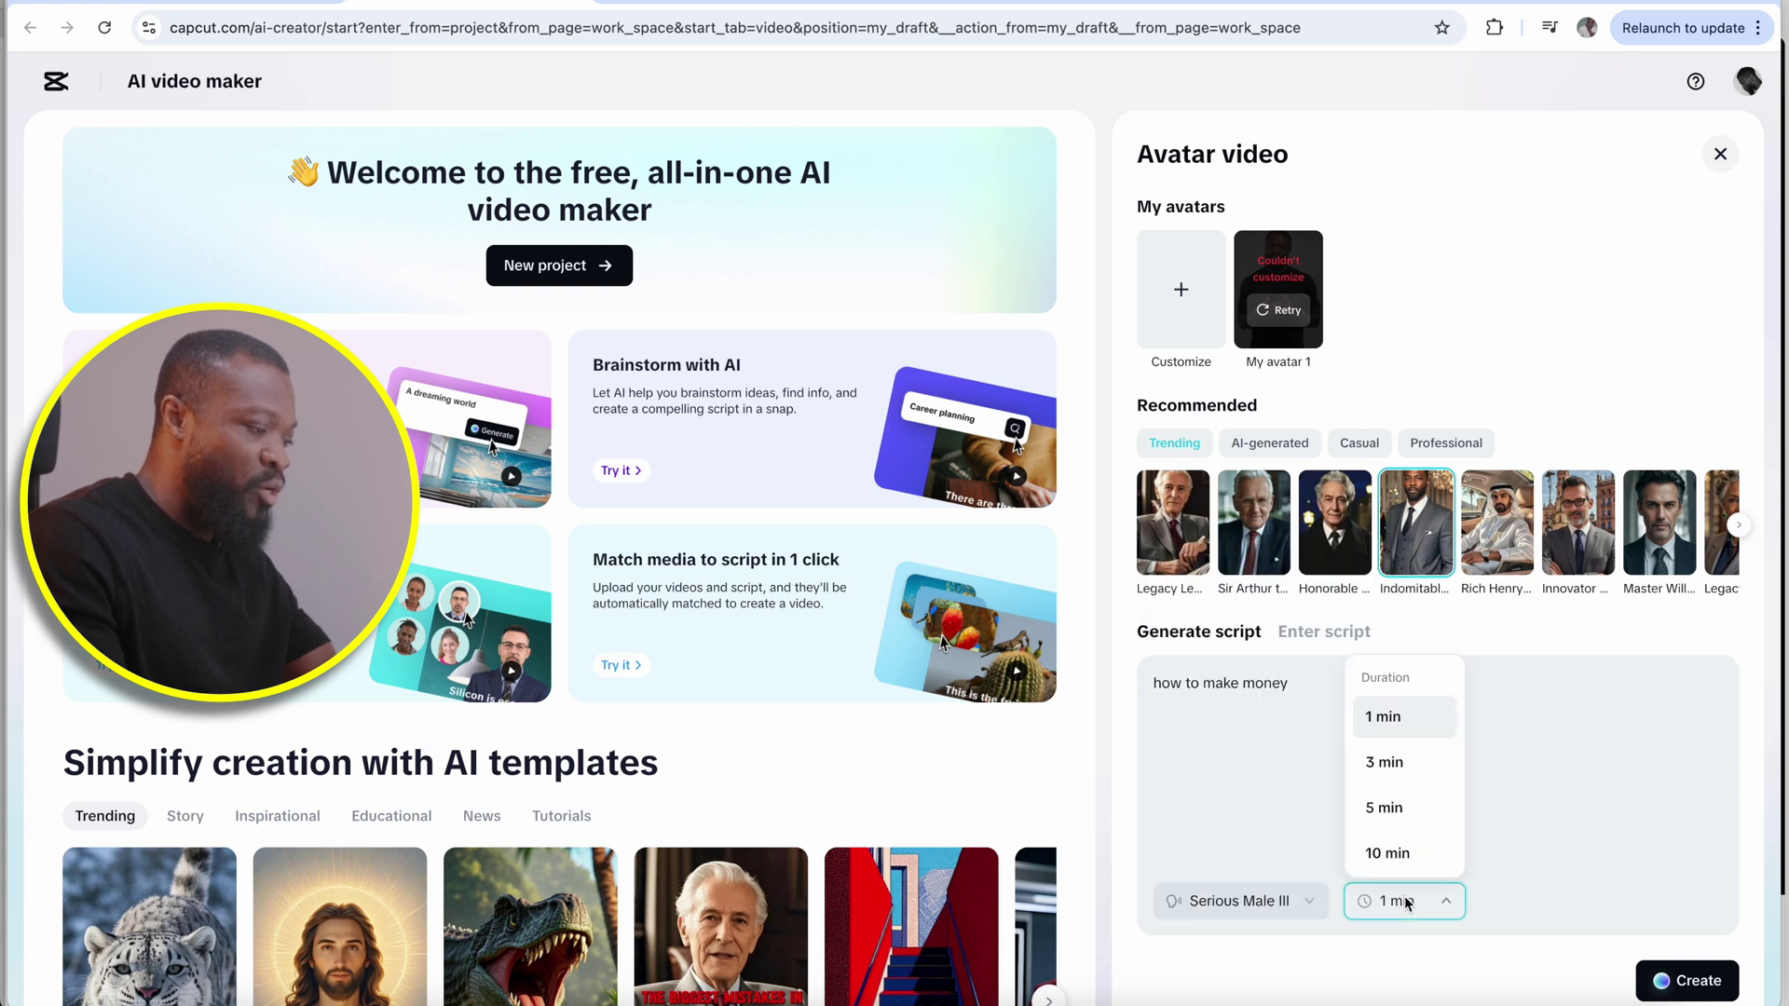
{"action": "left_click", "coordinate": [1394, 717]}
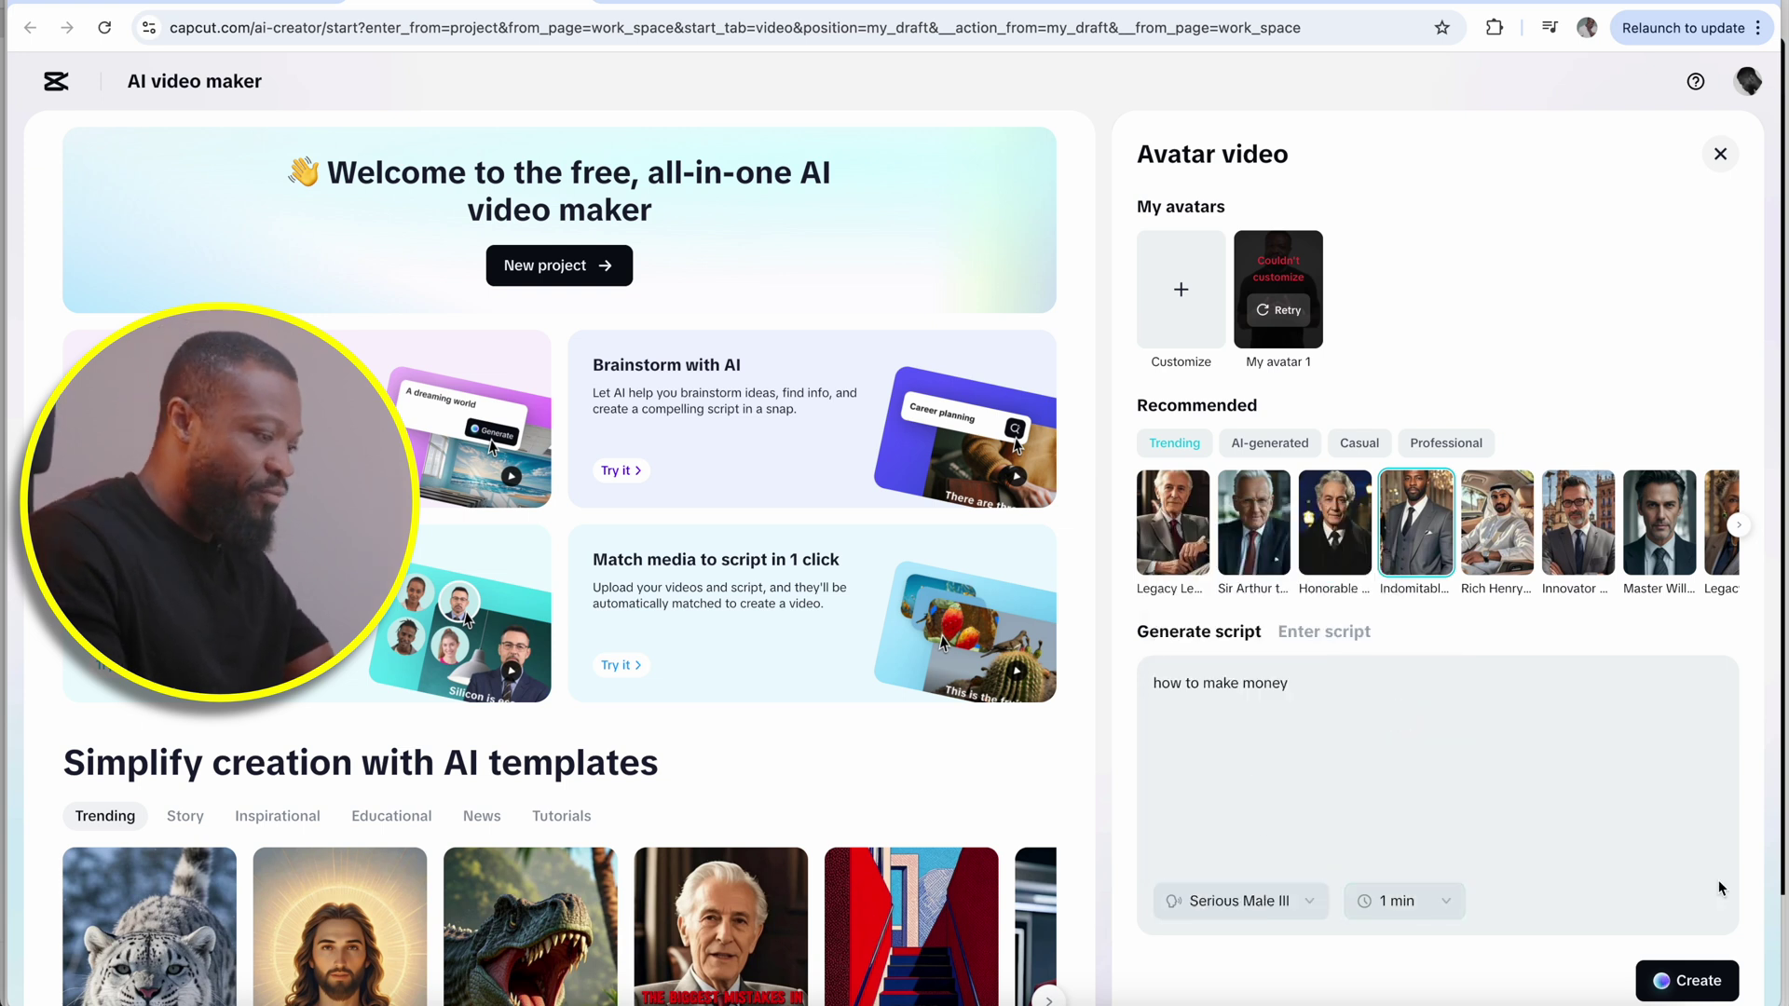
{"action": "left_click", "coordinate": [1694, 982]}
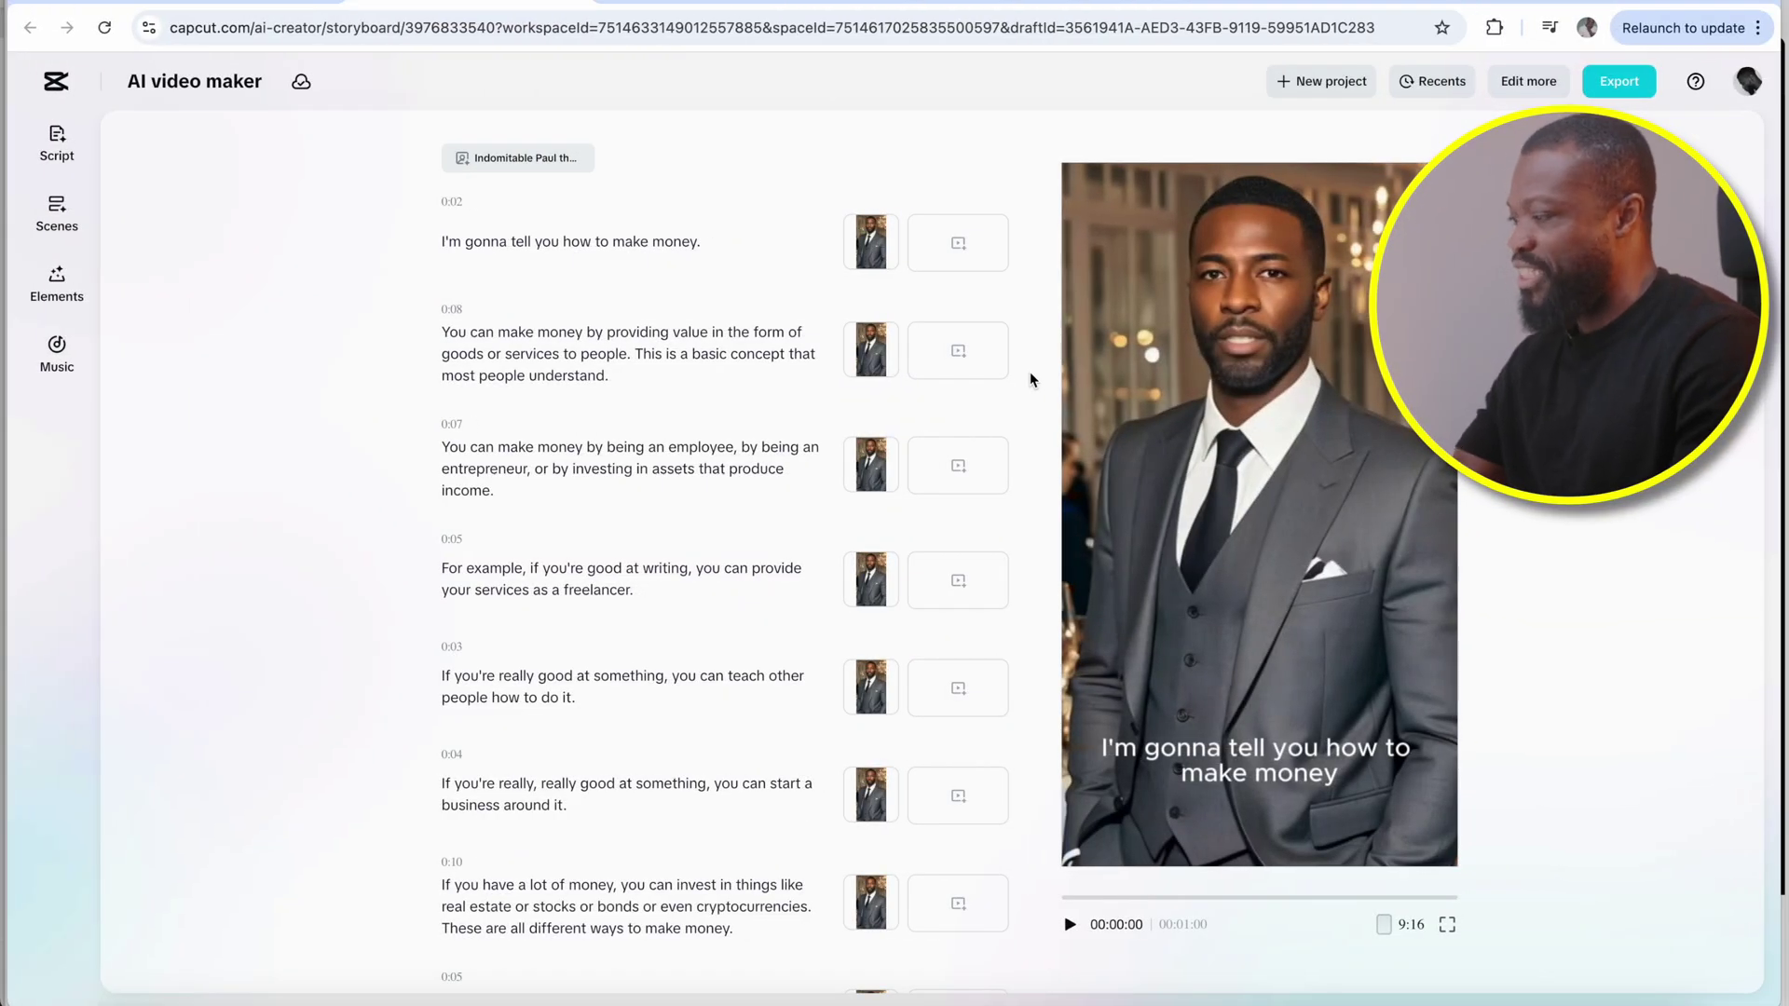
Preview the start of the generated avatar video and check the rewrite option on the script's first sentence
{"action": "left_click", "coordinate": [1069, 925]}
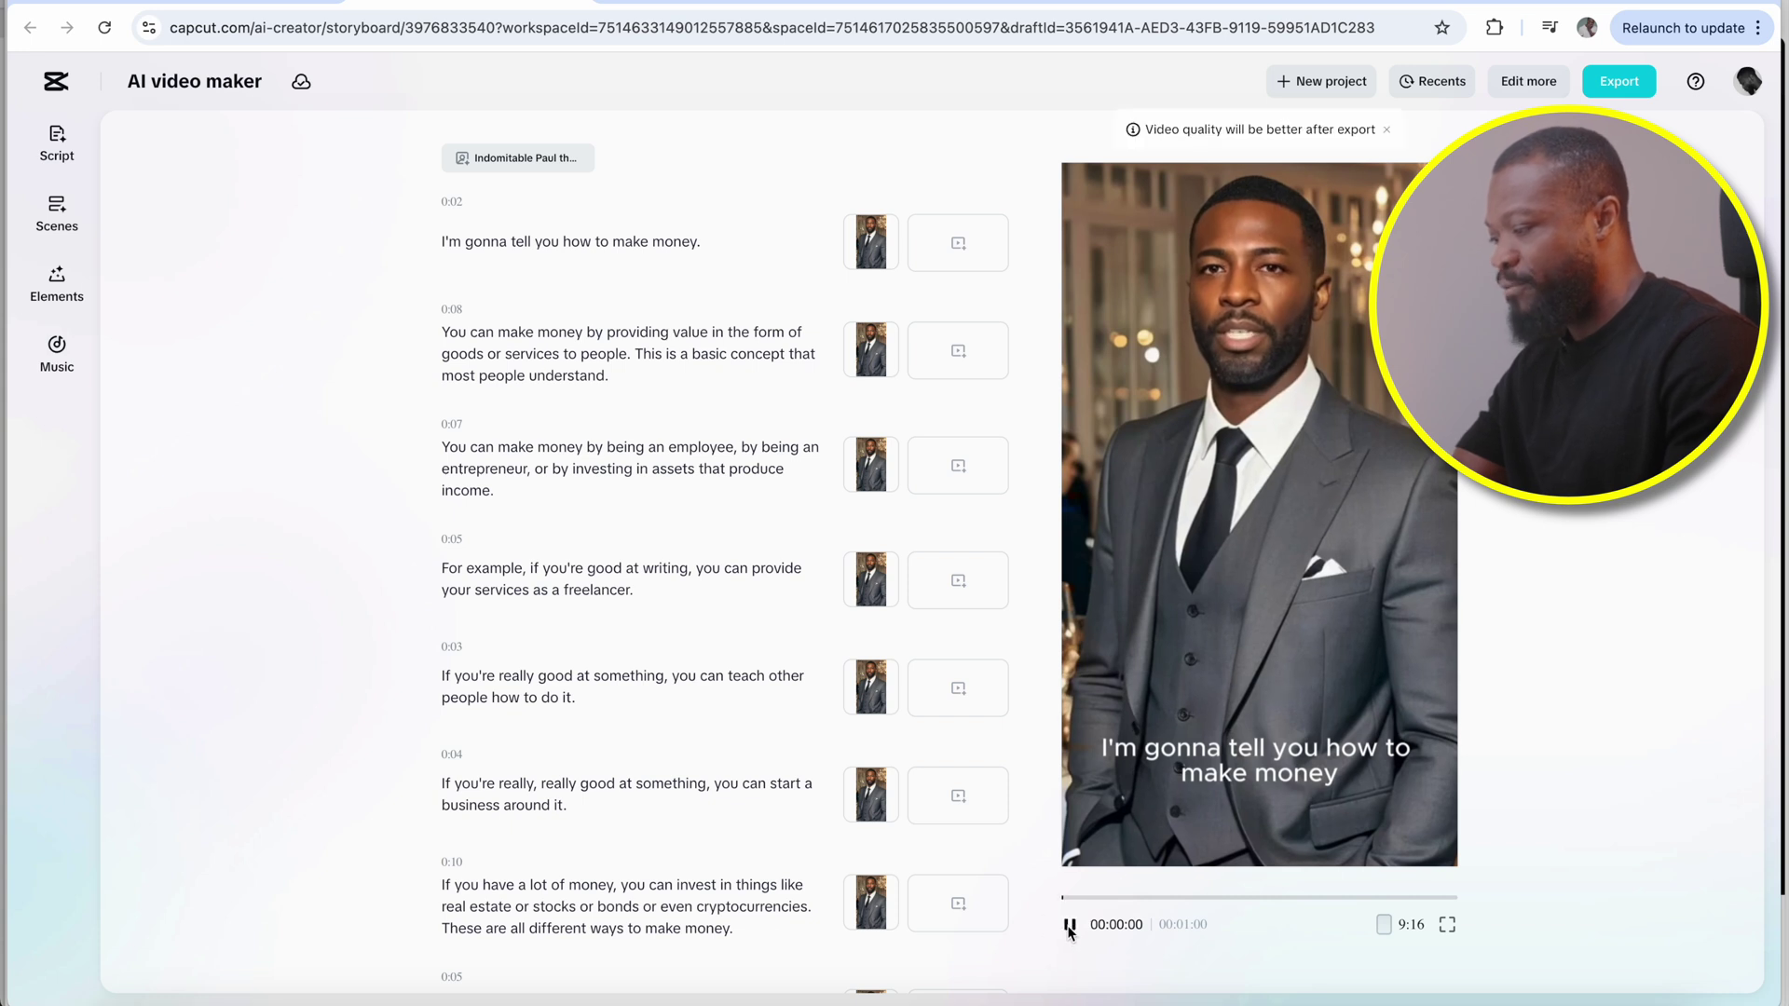
{"action": "left_click", "coordinate": [1069, 926]}
{"action": "left_click_drag", "start_coordinate": [714, 249], "coordinate": [438, 247]}
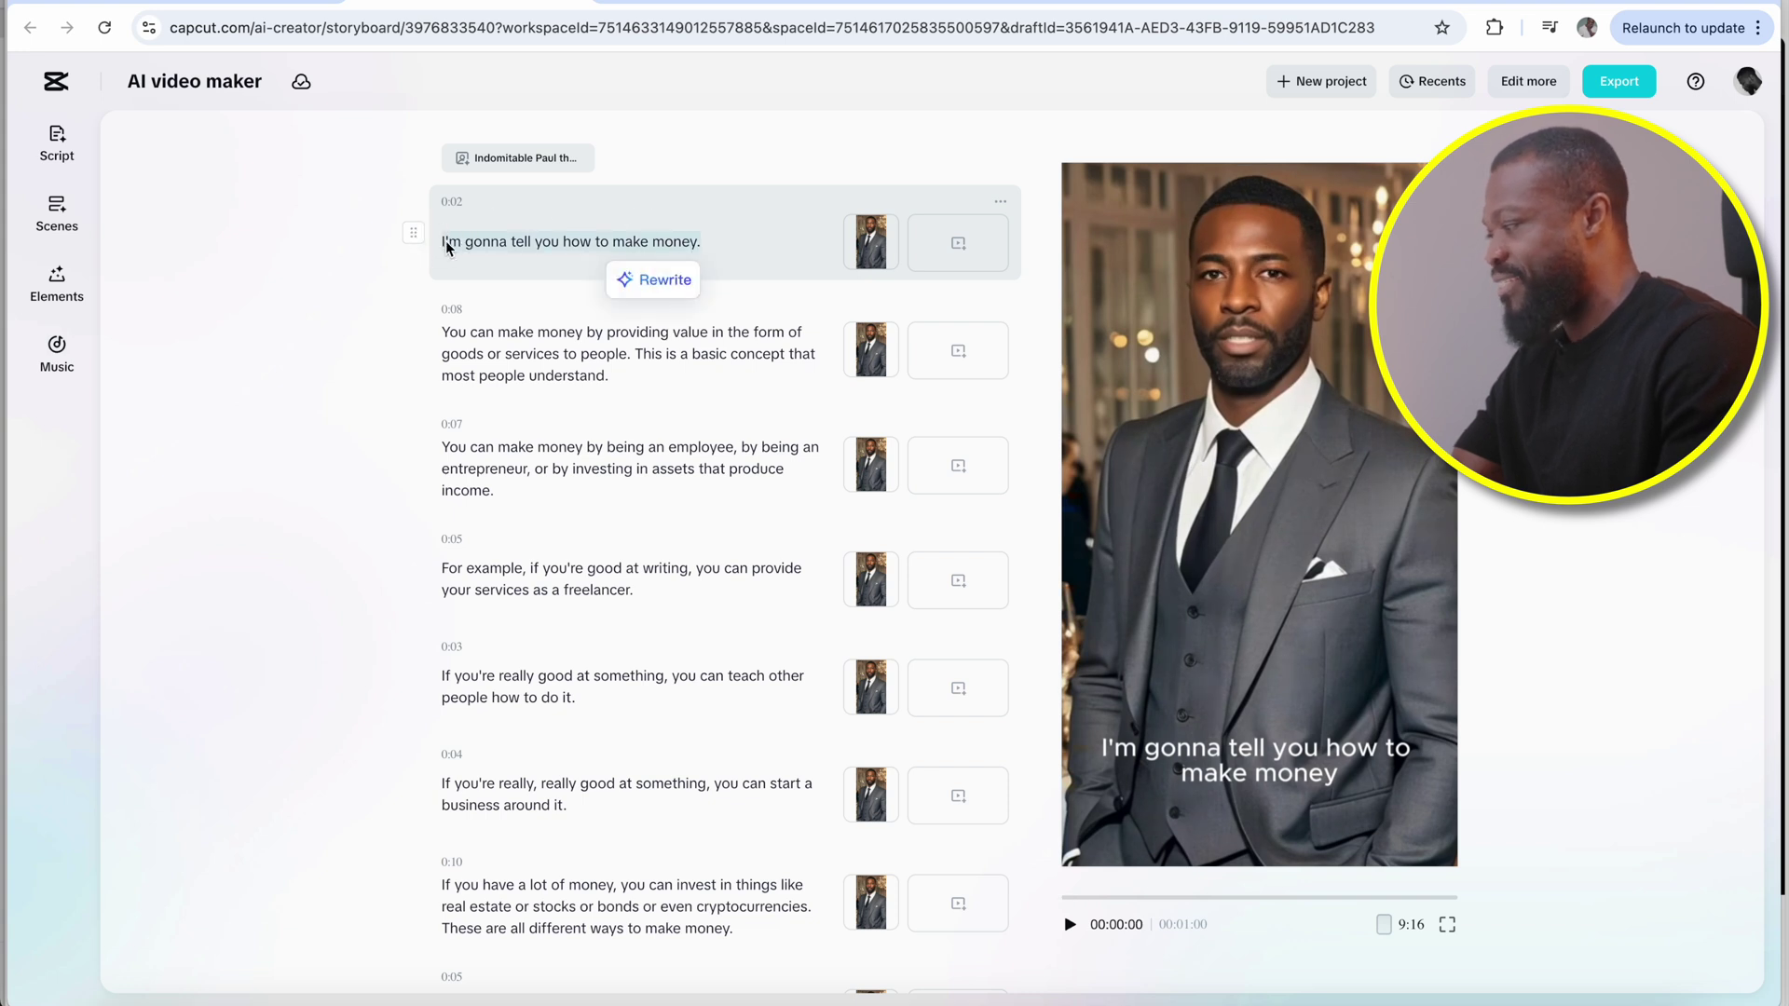
{"action": "left_click", "coordinate": [722, 266]}
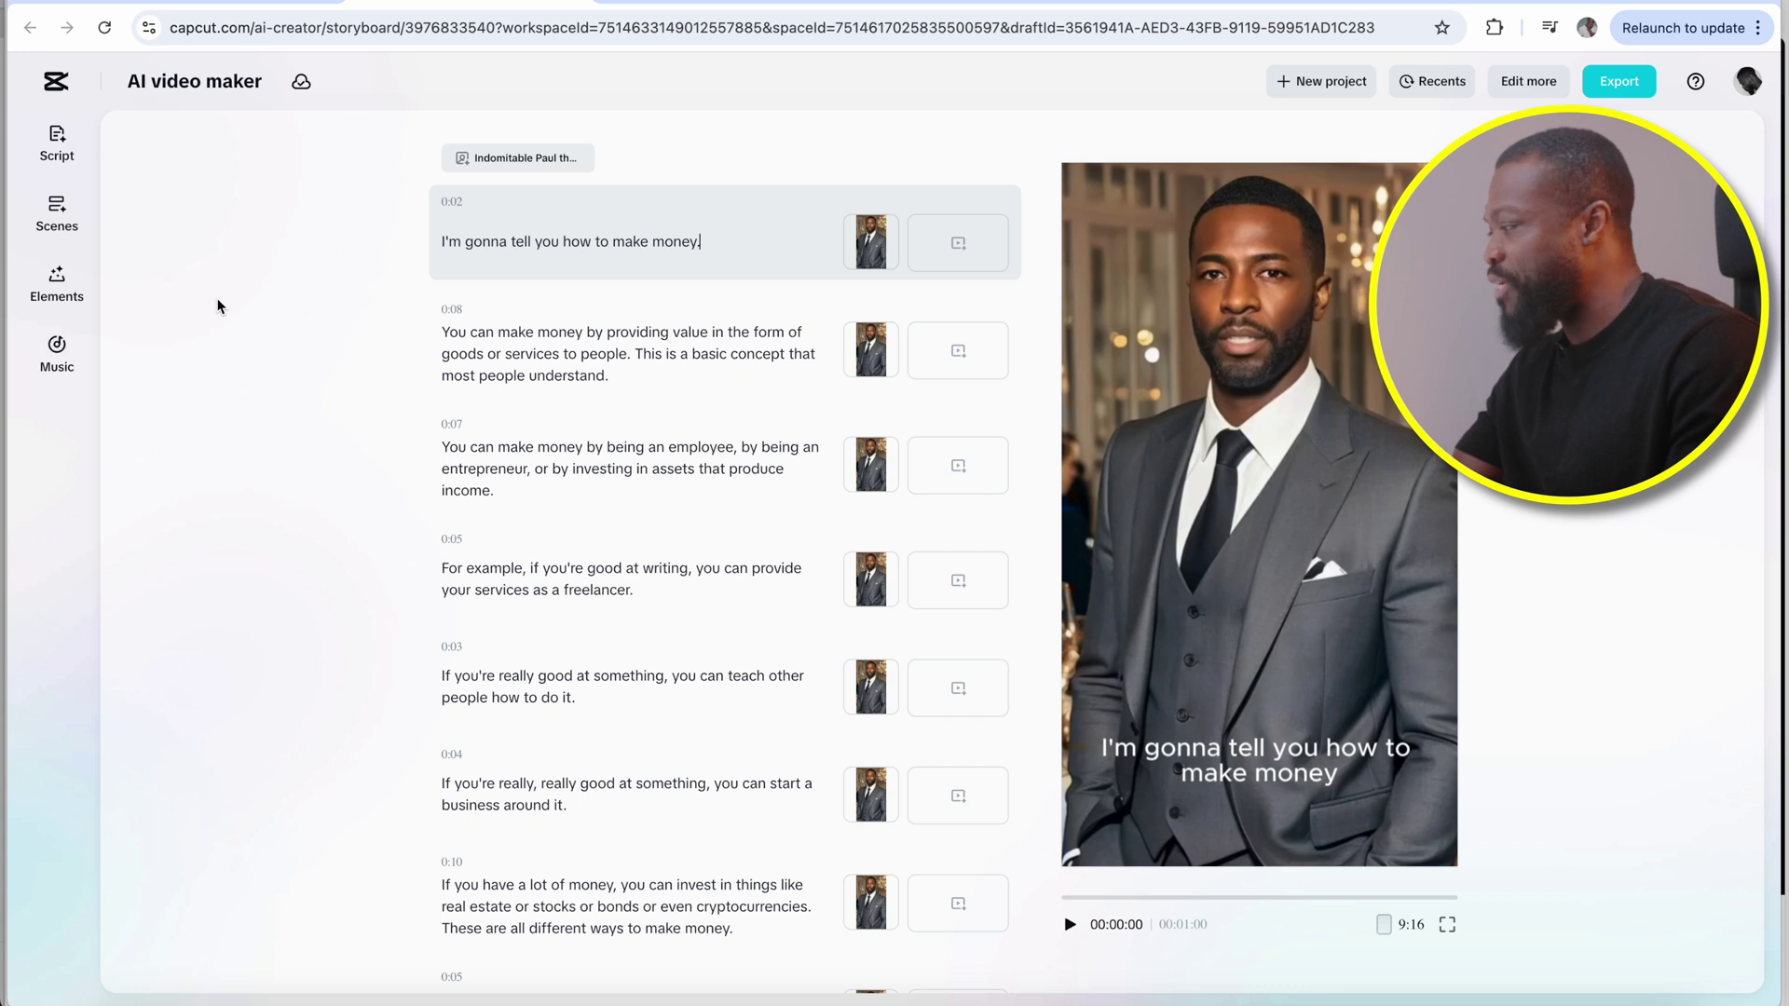
Review the scene media options, apply the bold "BROWN FOX" caption template with the yellow word, and open the music options
{"action": "left_click", "coordinate": [35, 219]}
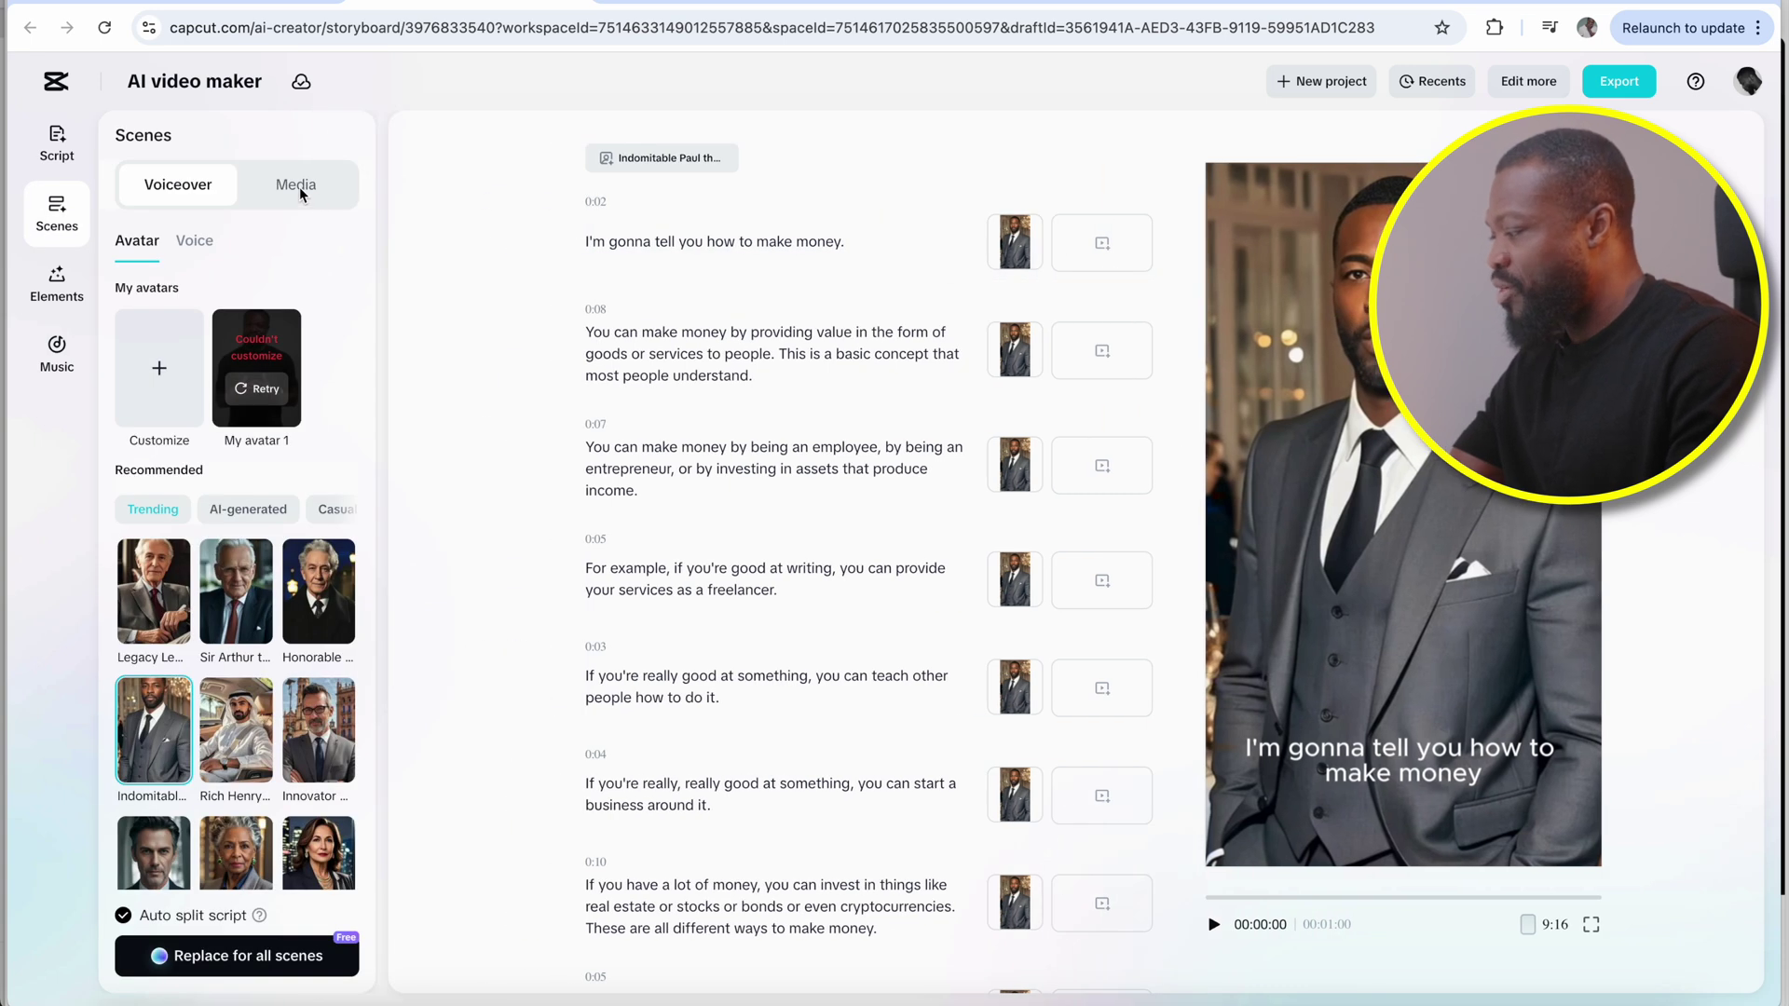
{"action": "left_click", "coordinate": [302, 195]}
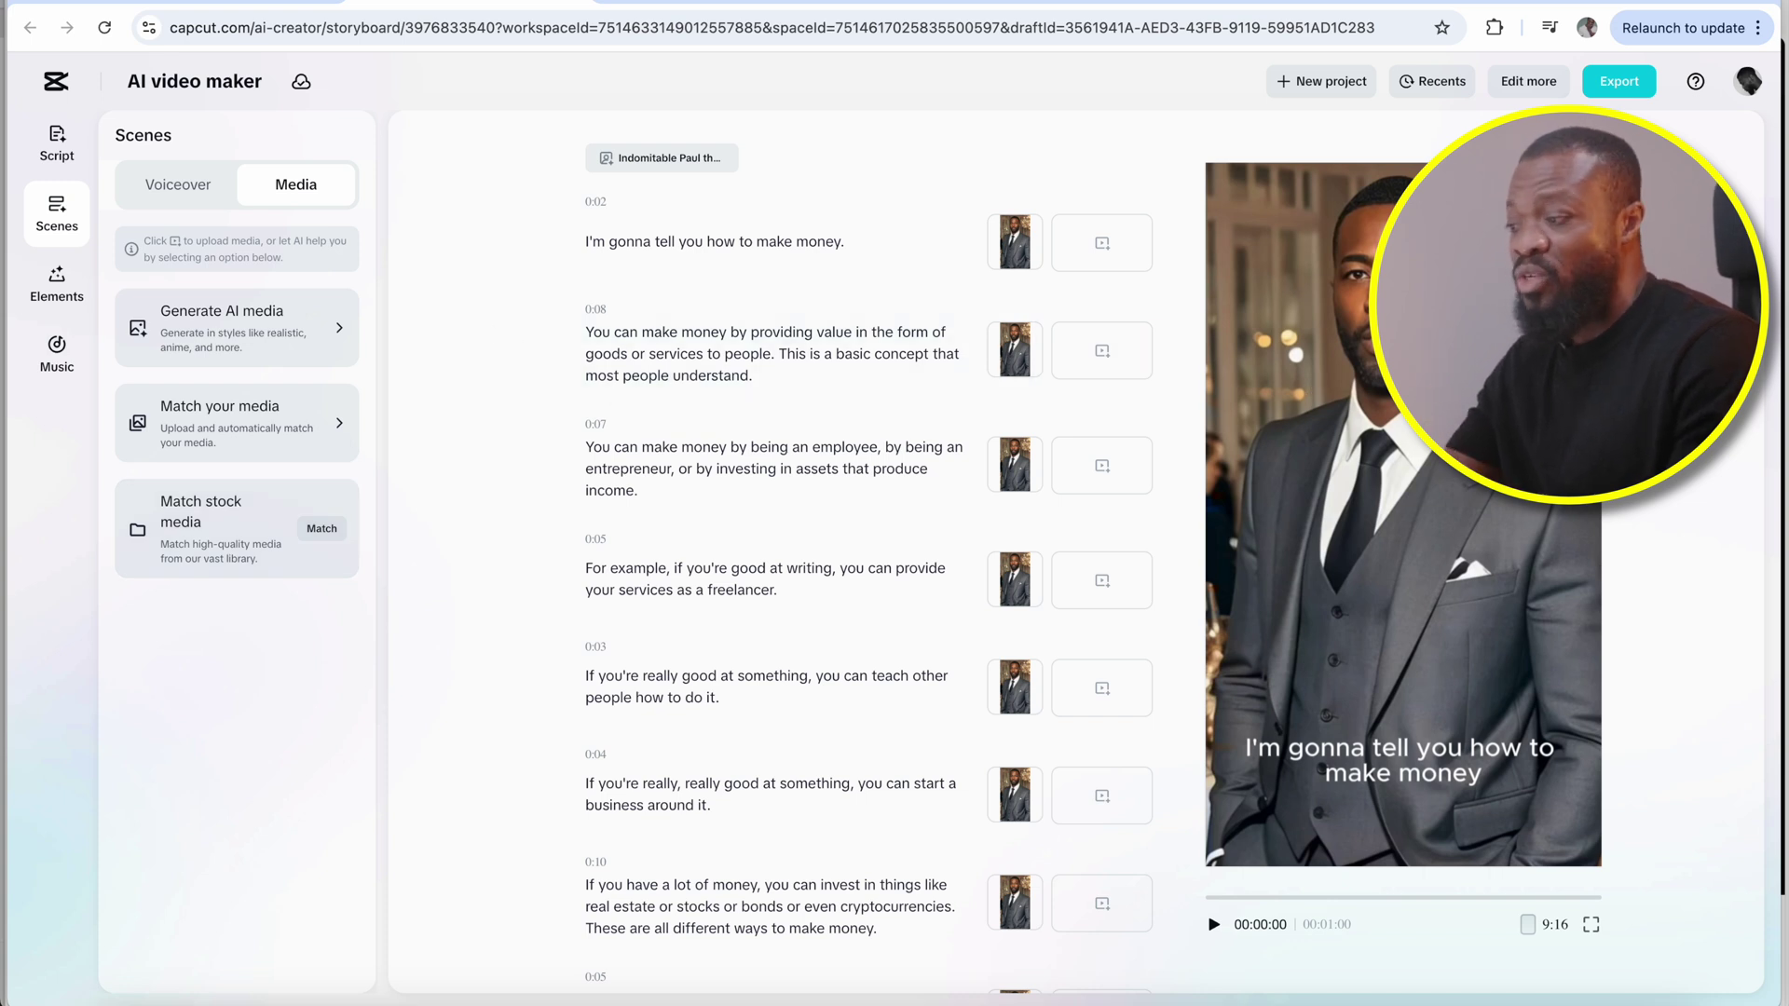
{"action": "left_click", "coordinate": [54, 284]}
{"action": "left_click", "coordinate": [223, 501]}
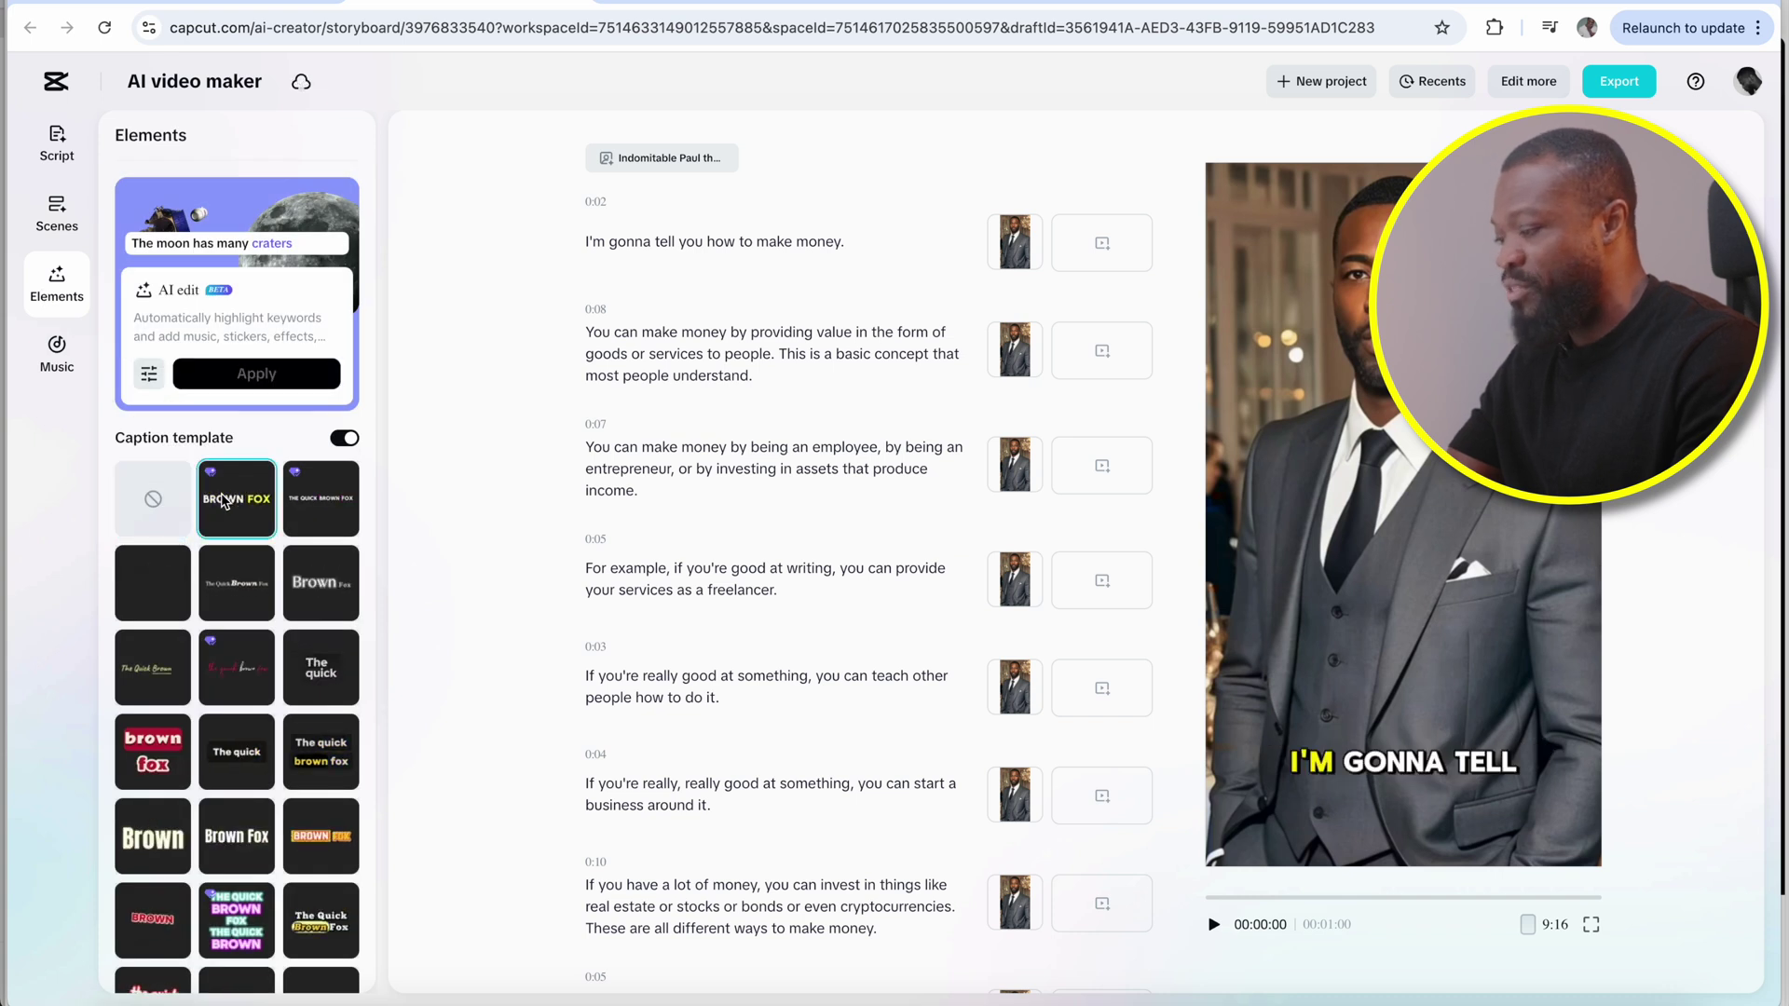
{"action": "left_click", "coordinate": [59, 359]}
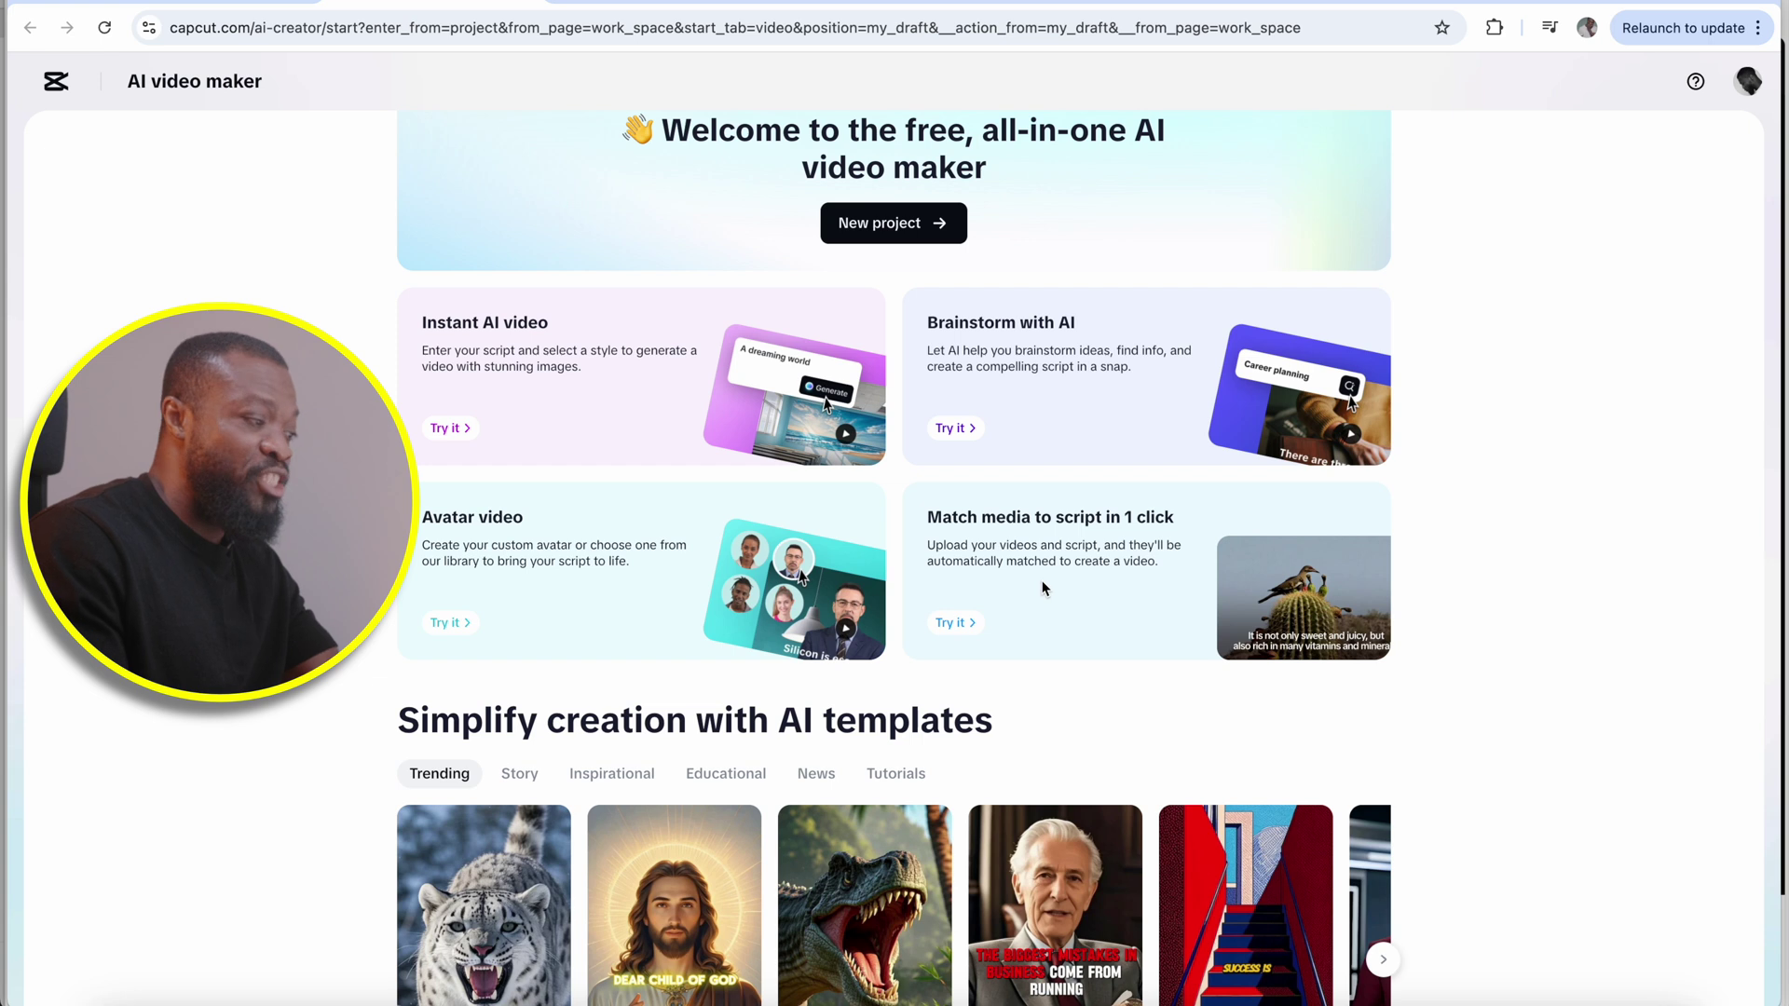
Create a video from the trending "Lesson for Success" AI template, filling in "apple" as the name or company
{"action": "left_click", "coordinate": [1070, 555]}
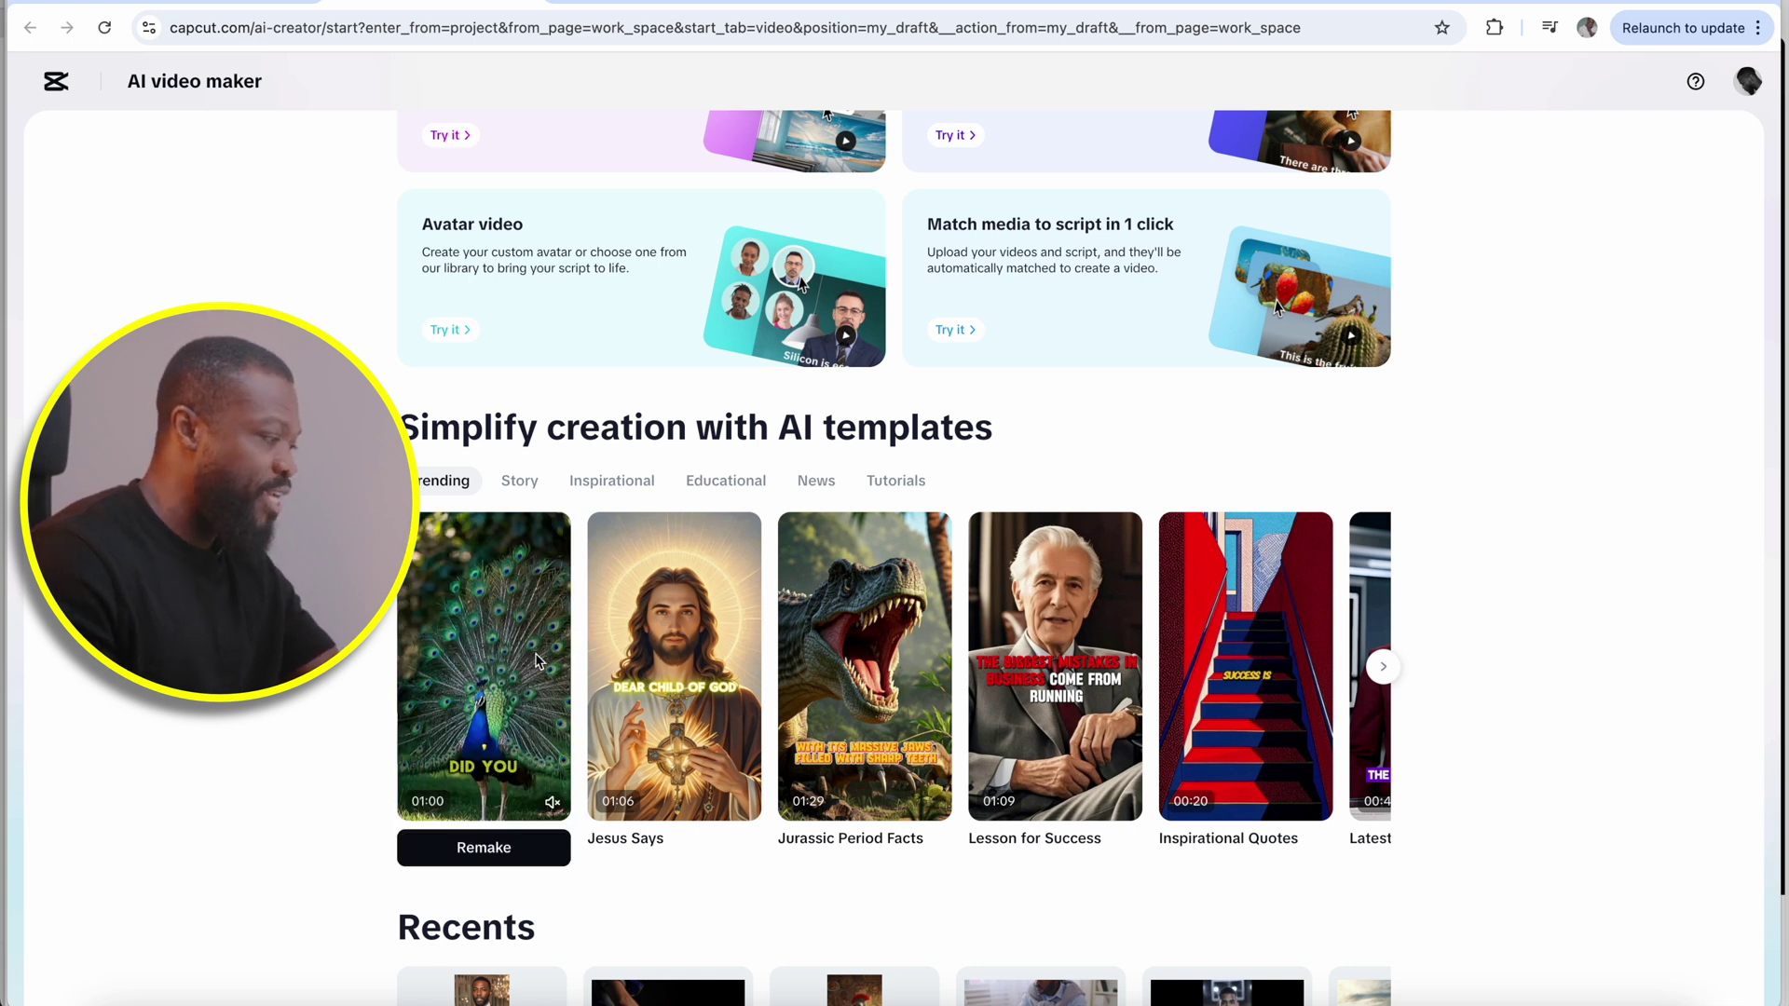
{"action": "mouse_move", "coordinate": [1032, 647]}
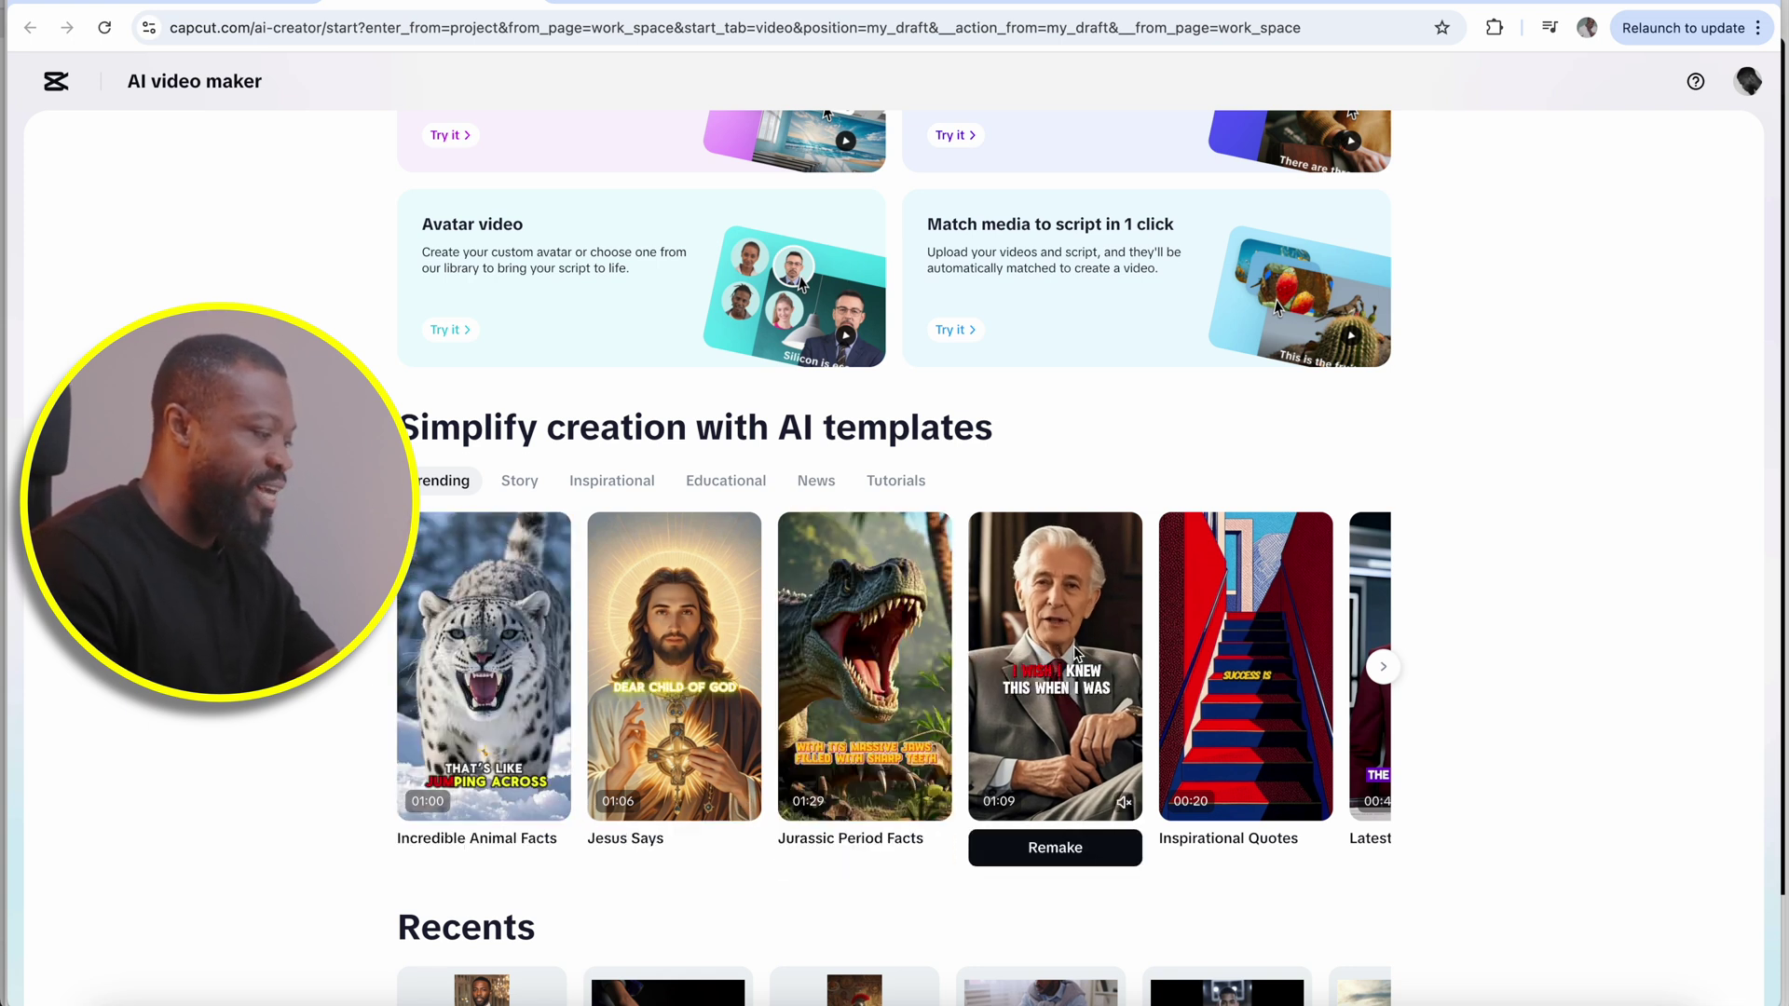
{"action": "left_click", "coordinate": [1071, 694]}
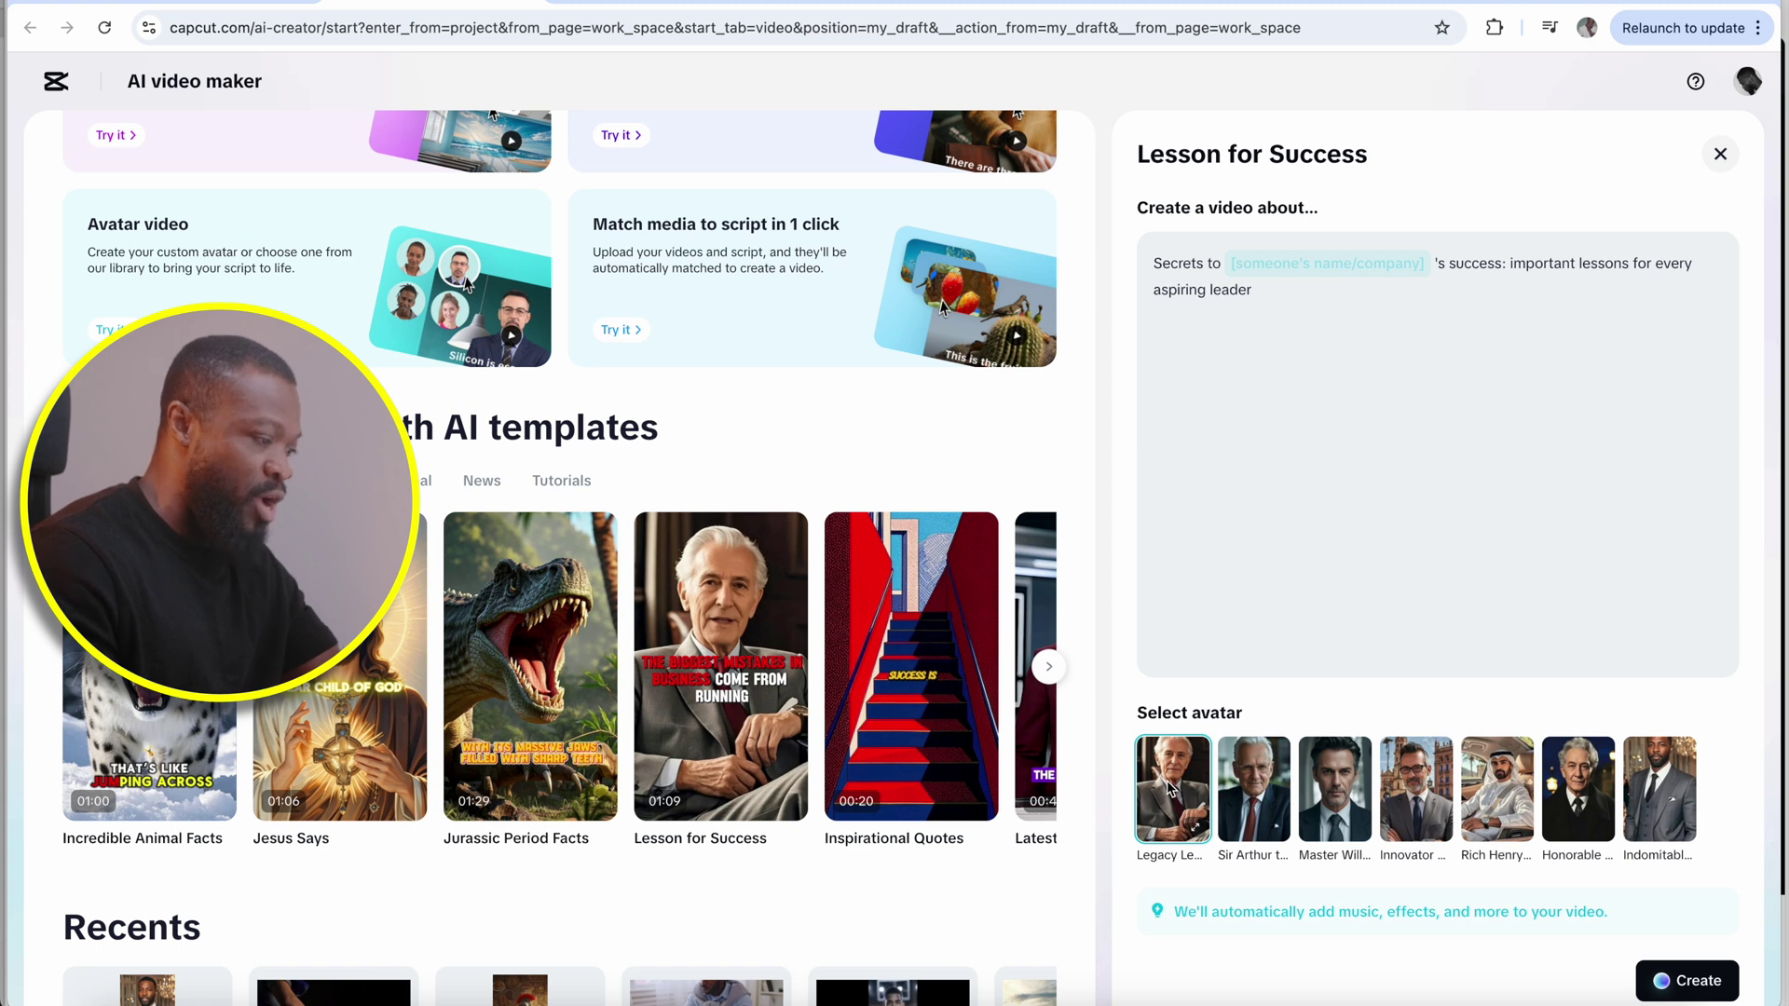
{"action": "left_click", "coordinate": [1252, 270]}
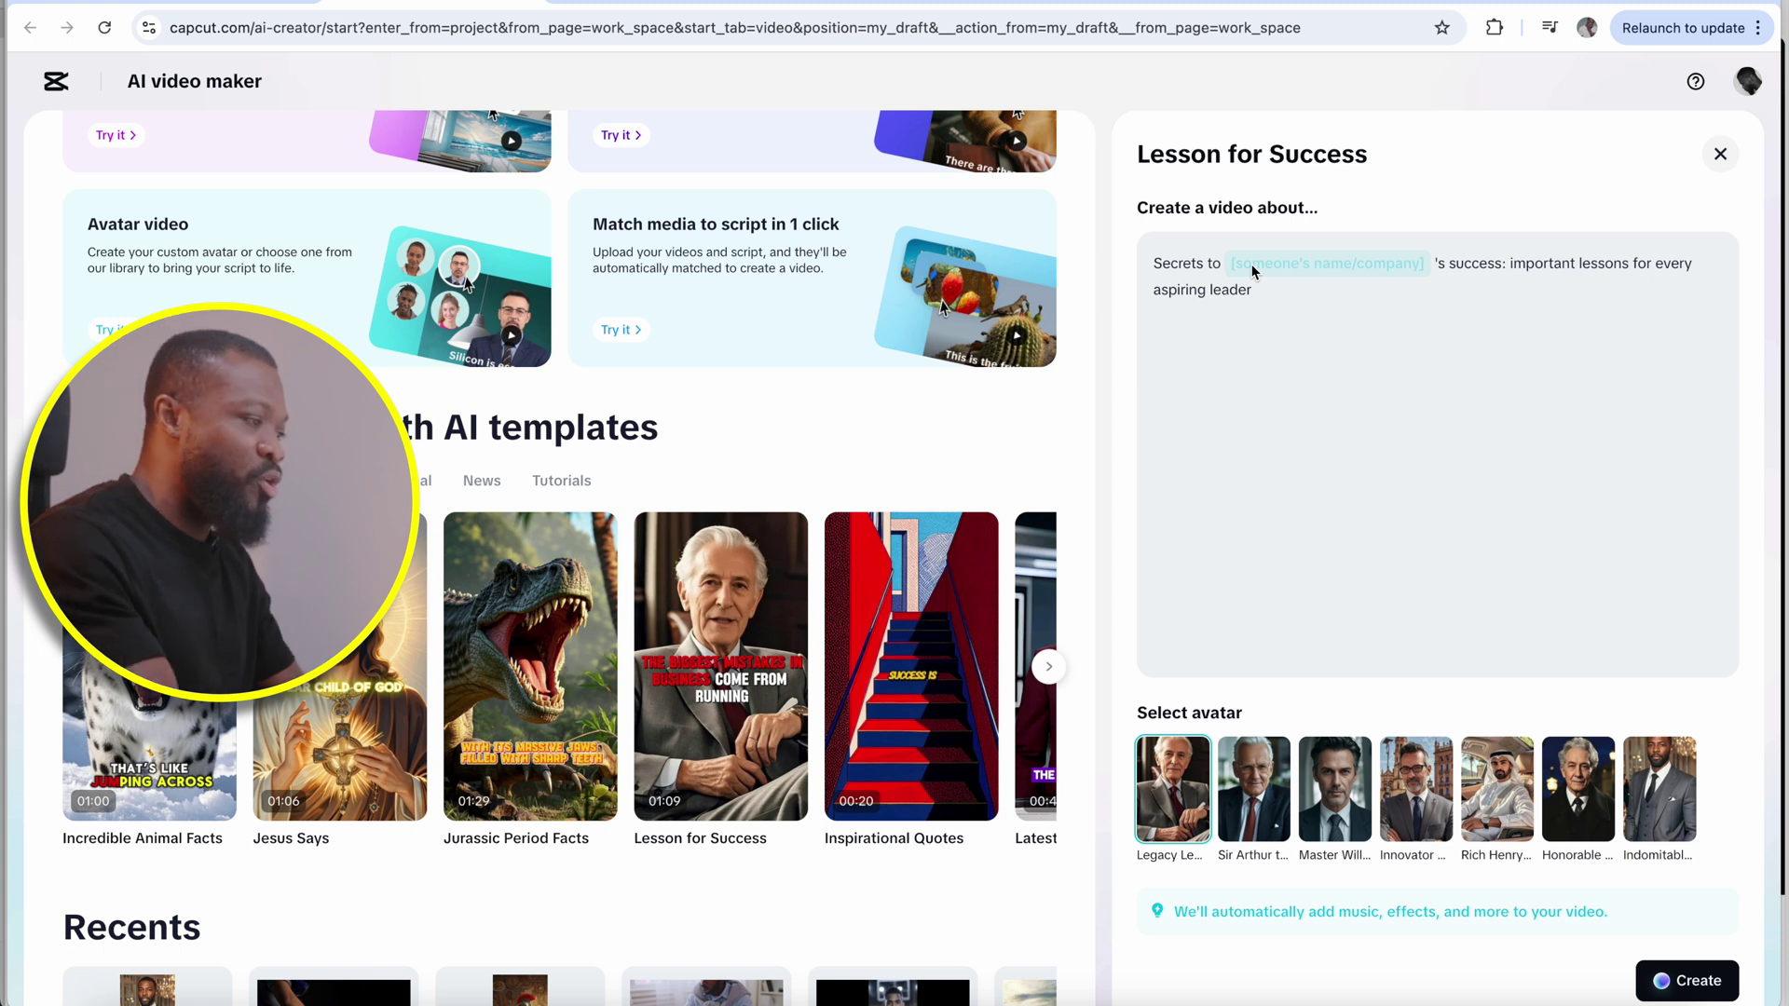
{"action": "type", "text": "apple"}
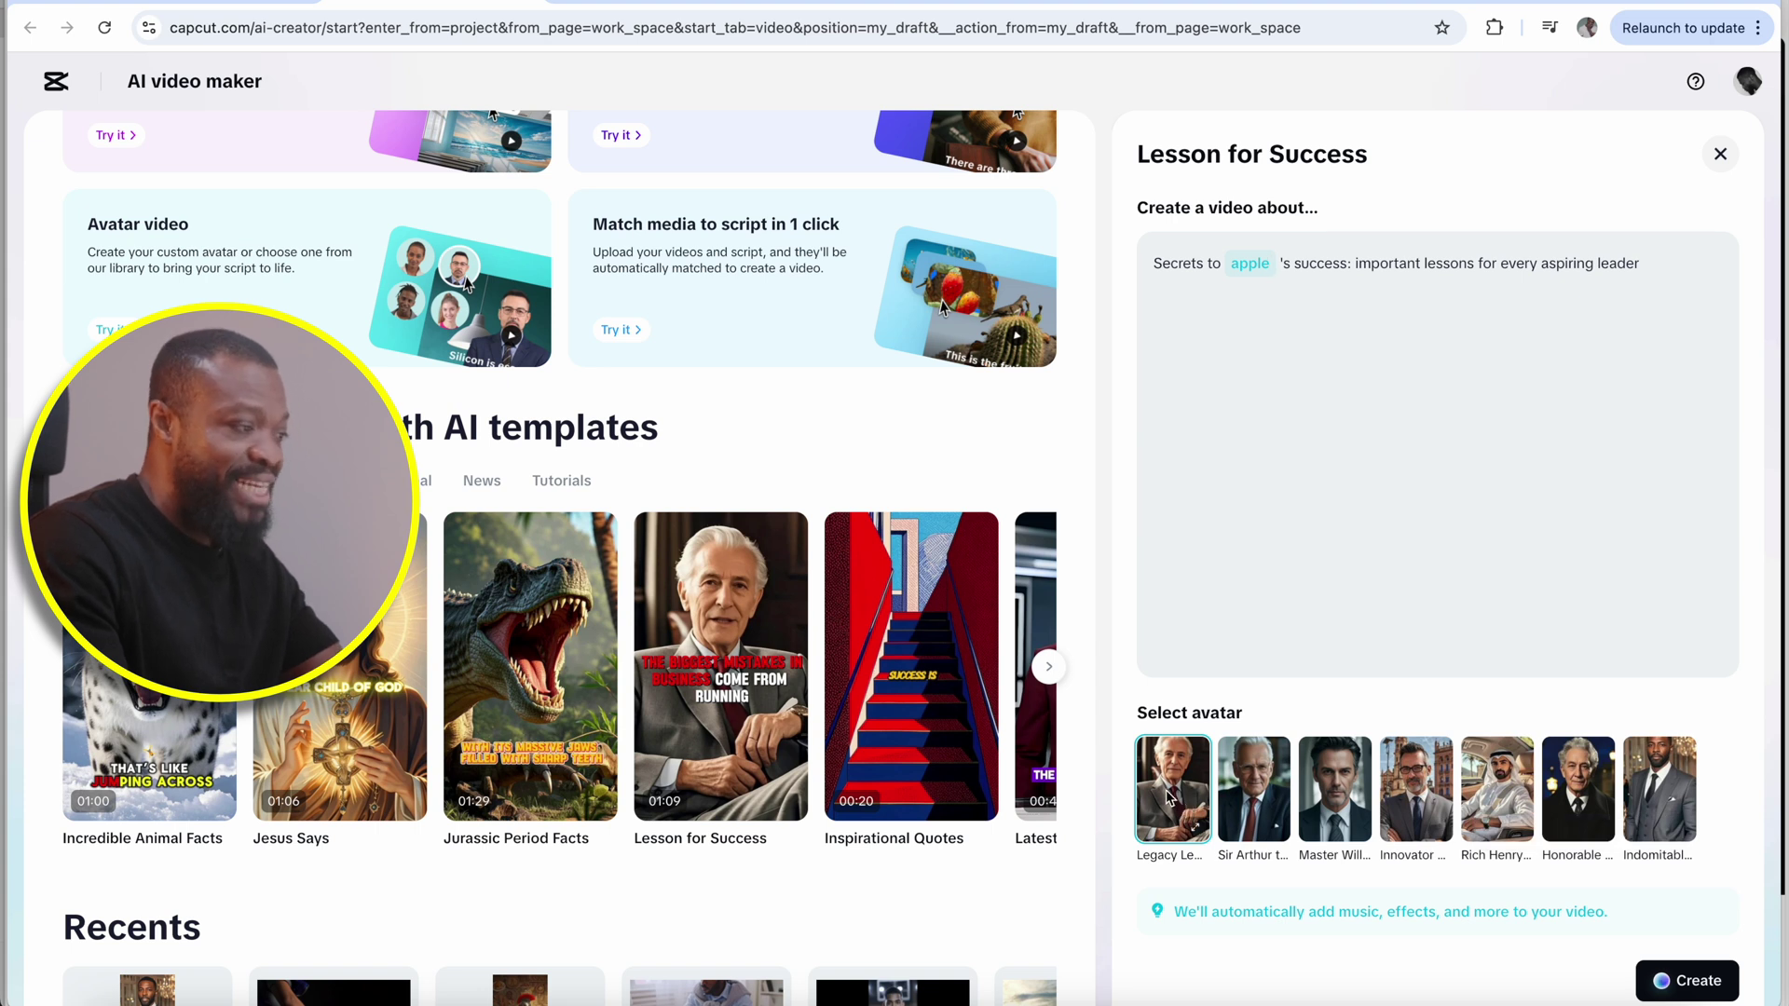
{"action": "left_click", "coordinate": [1694, 982]}
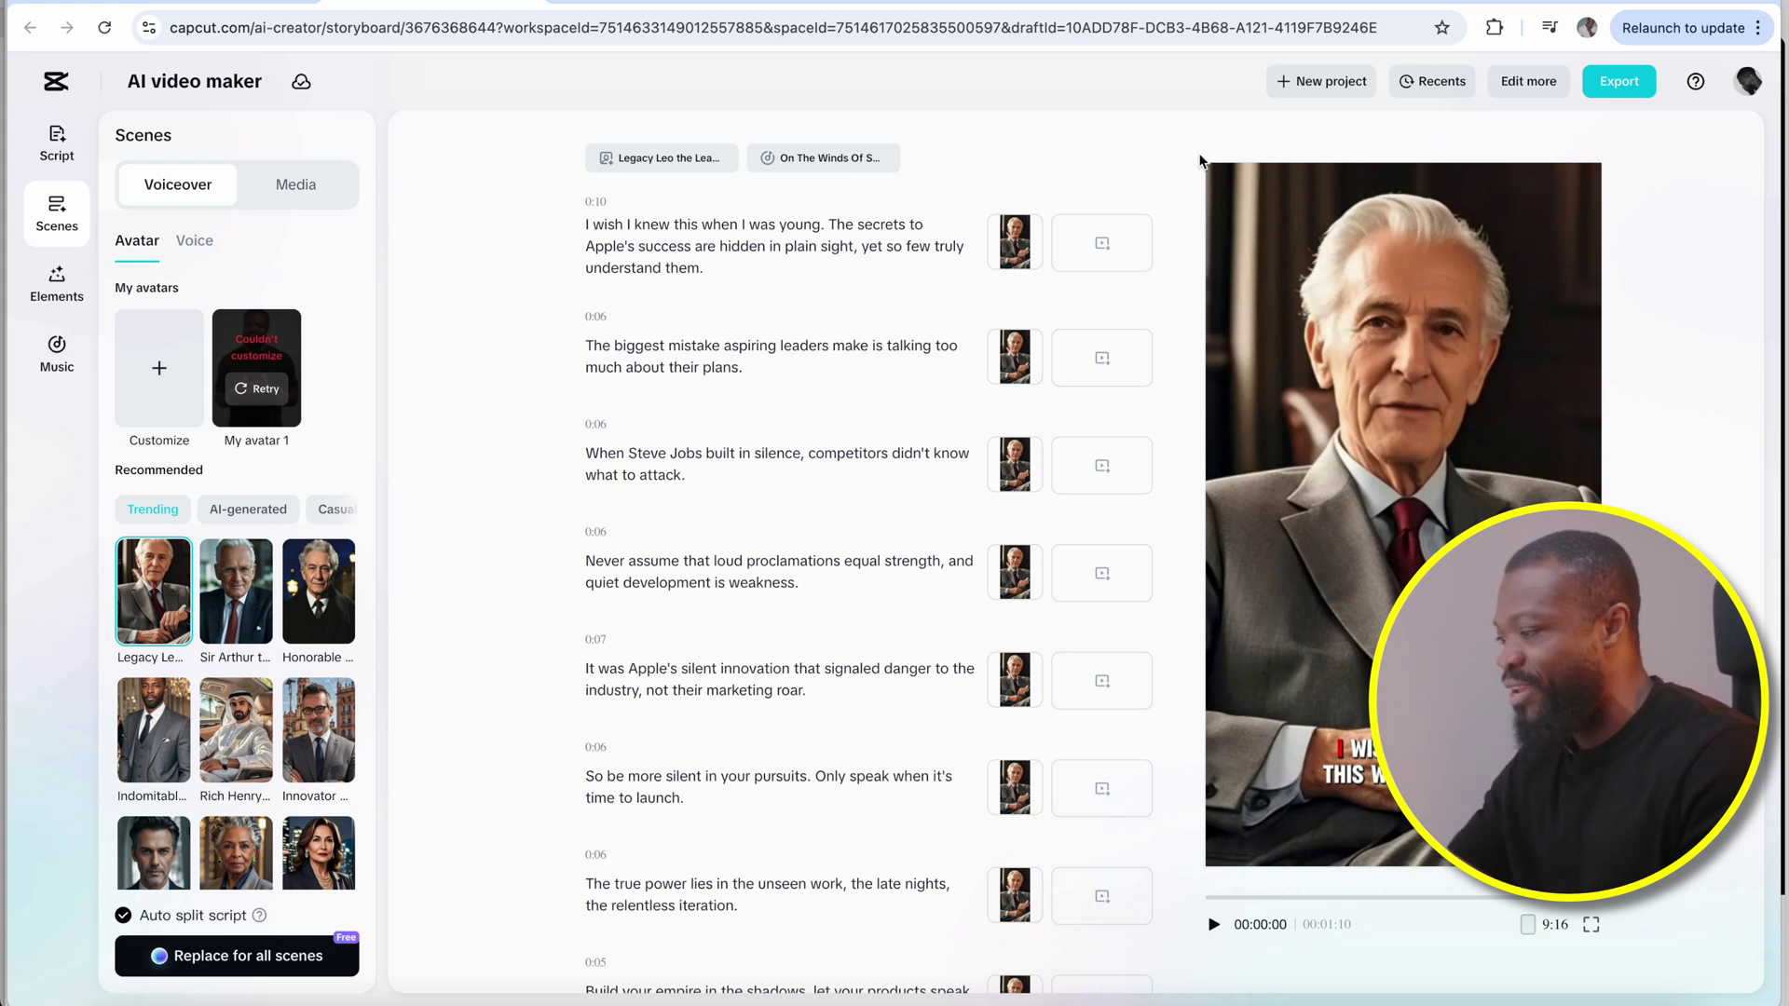
Preview the first few seconds of the template-based video about Apple's success and start exporting it
{"action": "left_click", "coordinate": [1213, 924]}
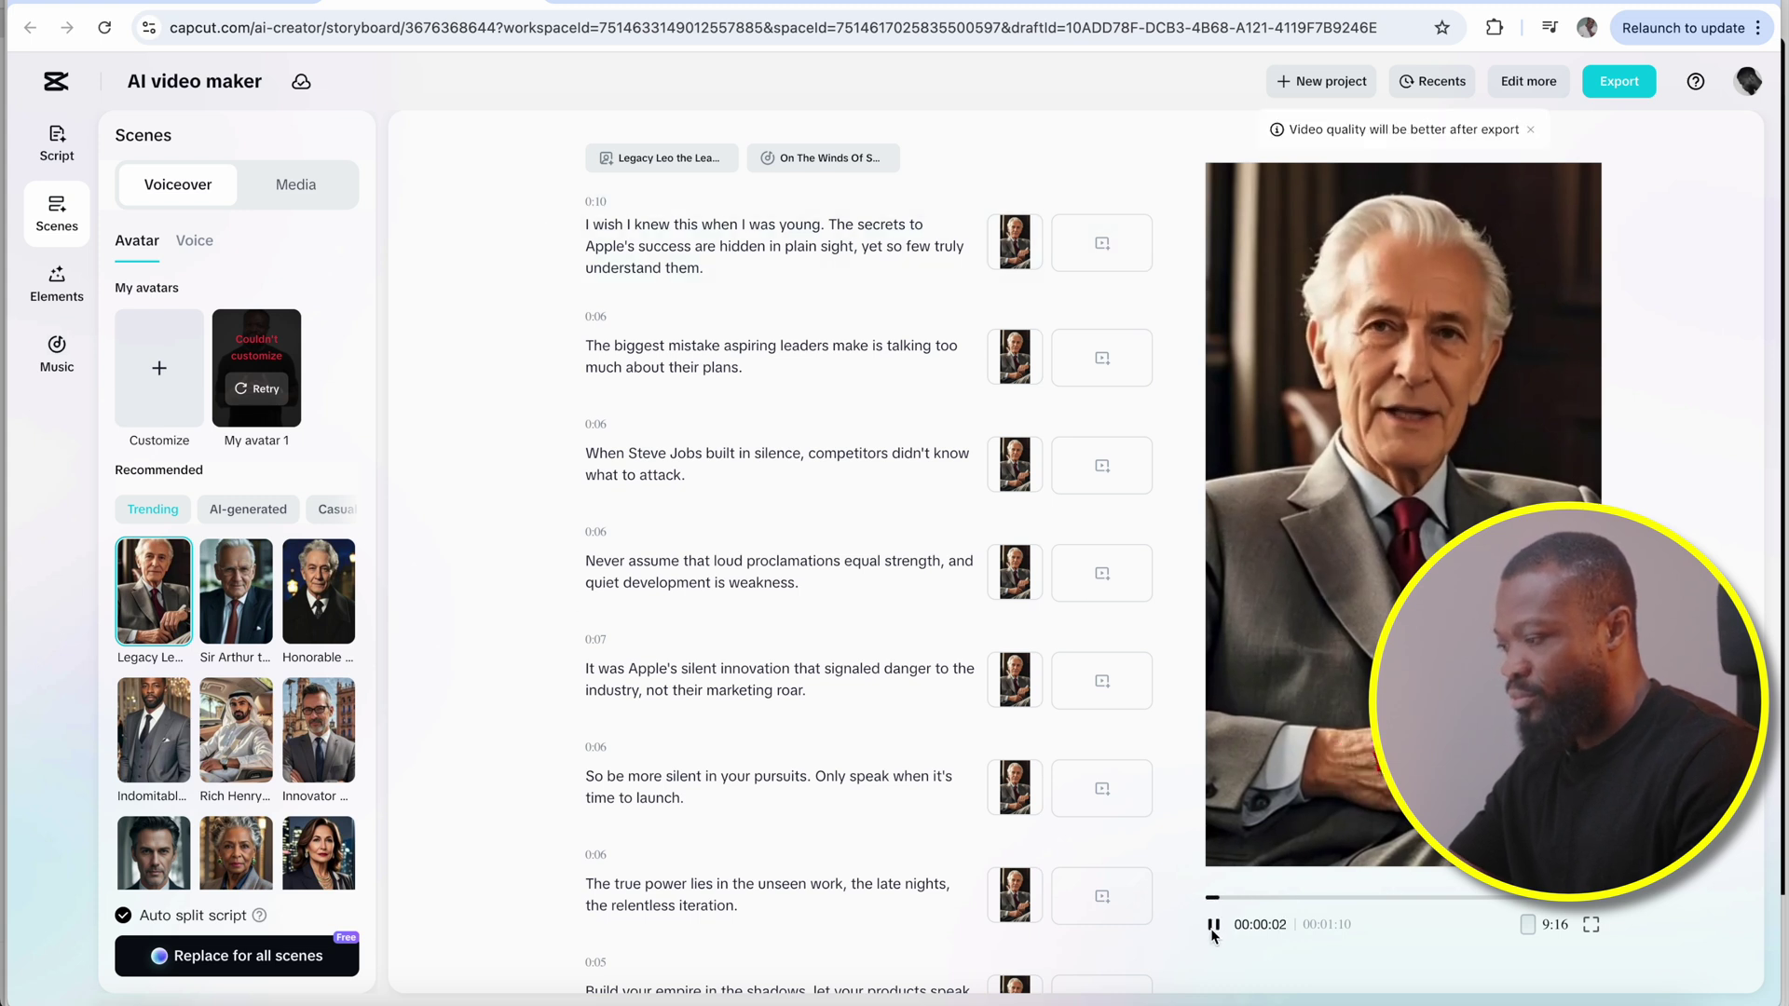
{"action": "left_click", "coordinate": [1213, 926]}
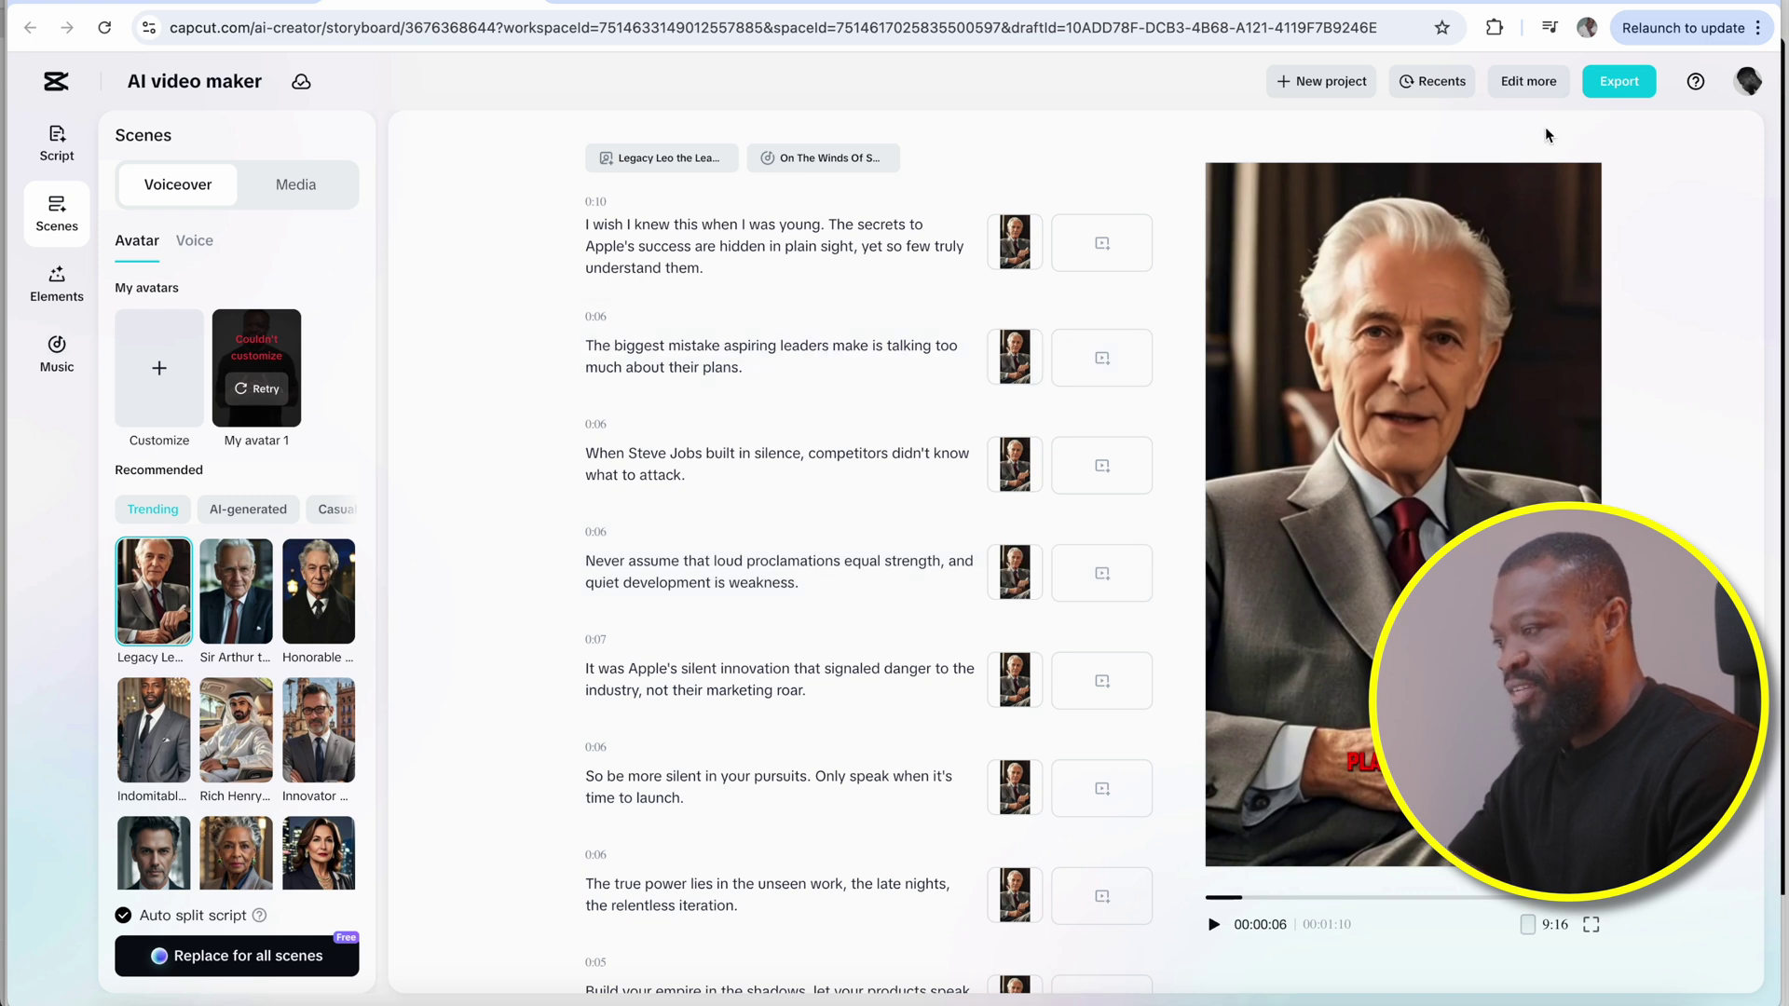
{"action": "left_click", "coordinate": [1609, 85]}
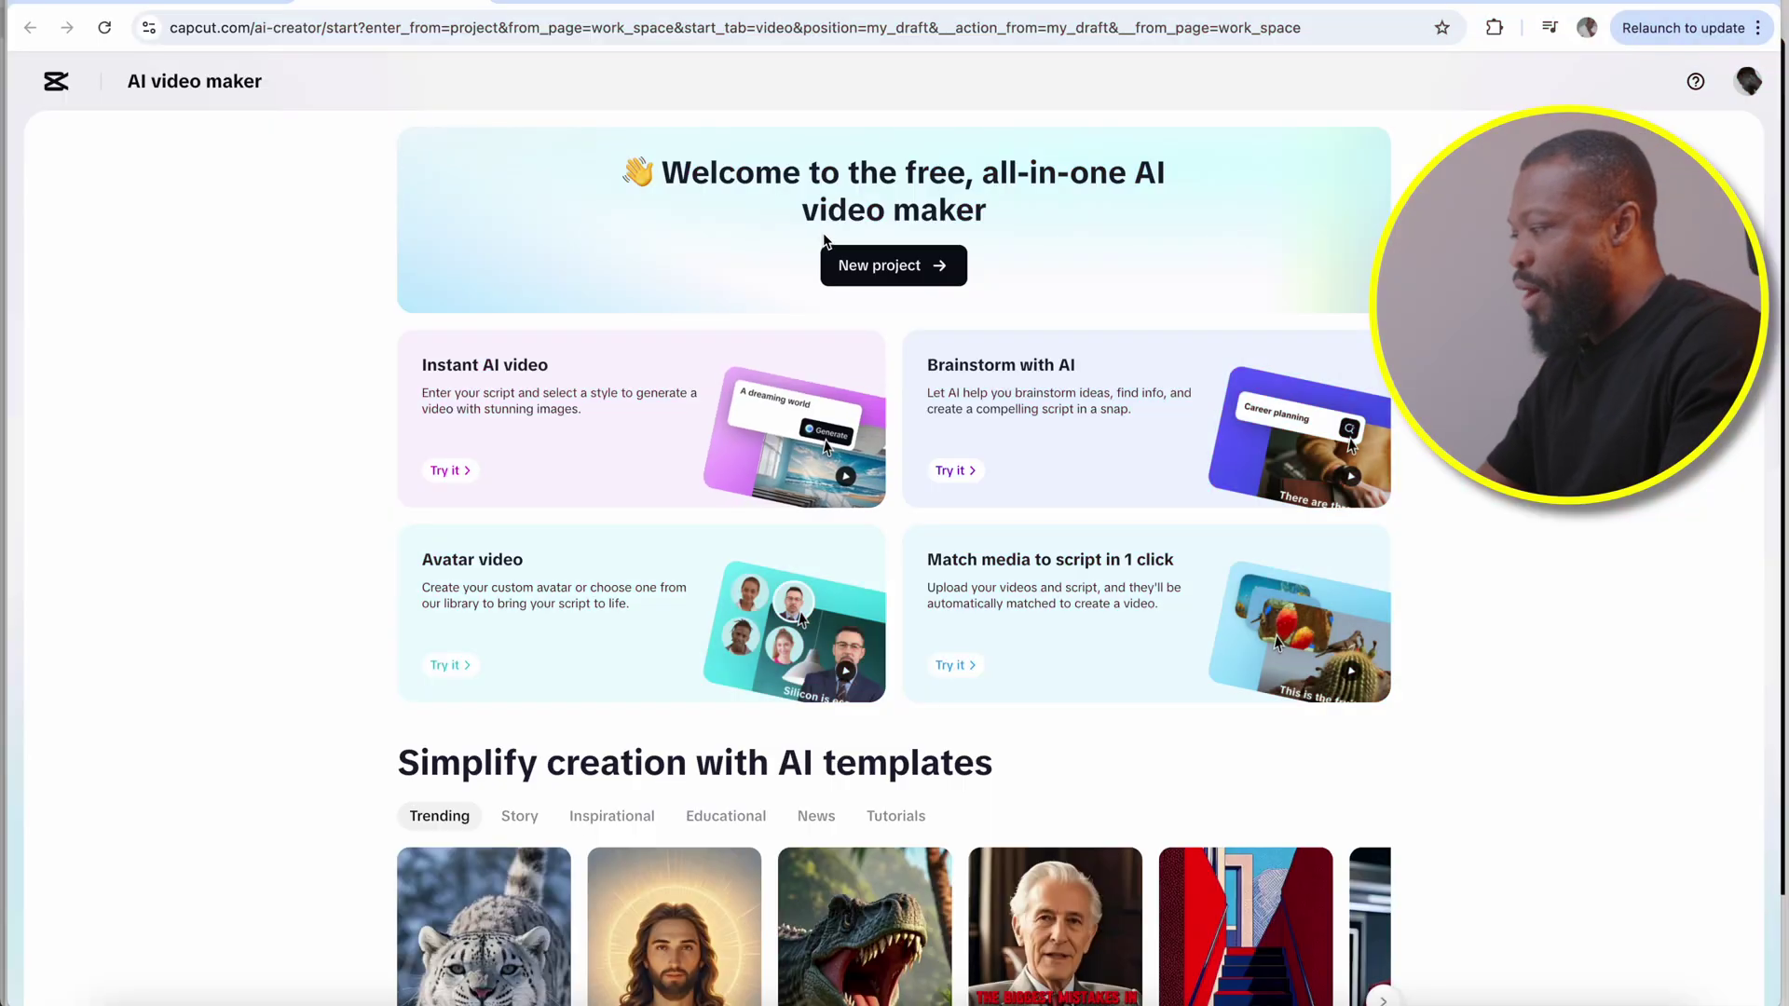
Start a new project's AI script: topic "Content creation", key points "How to be consistent", "How to make money with content creation", "How to be on top"
{"action": "left_click", "coordinate": [870, 269]}
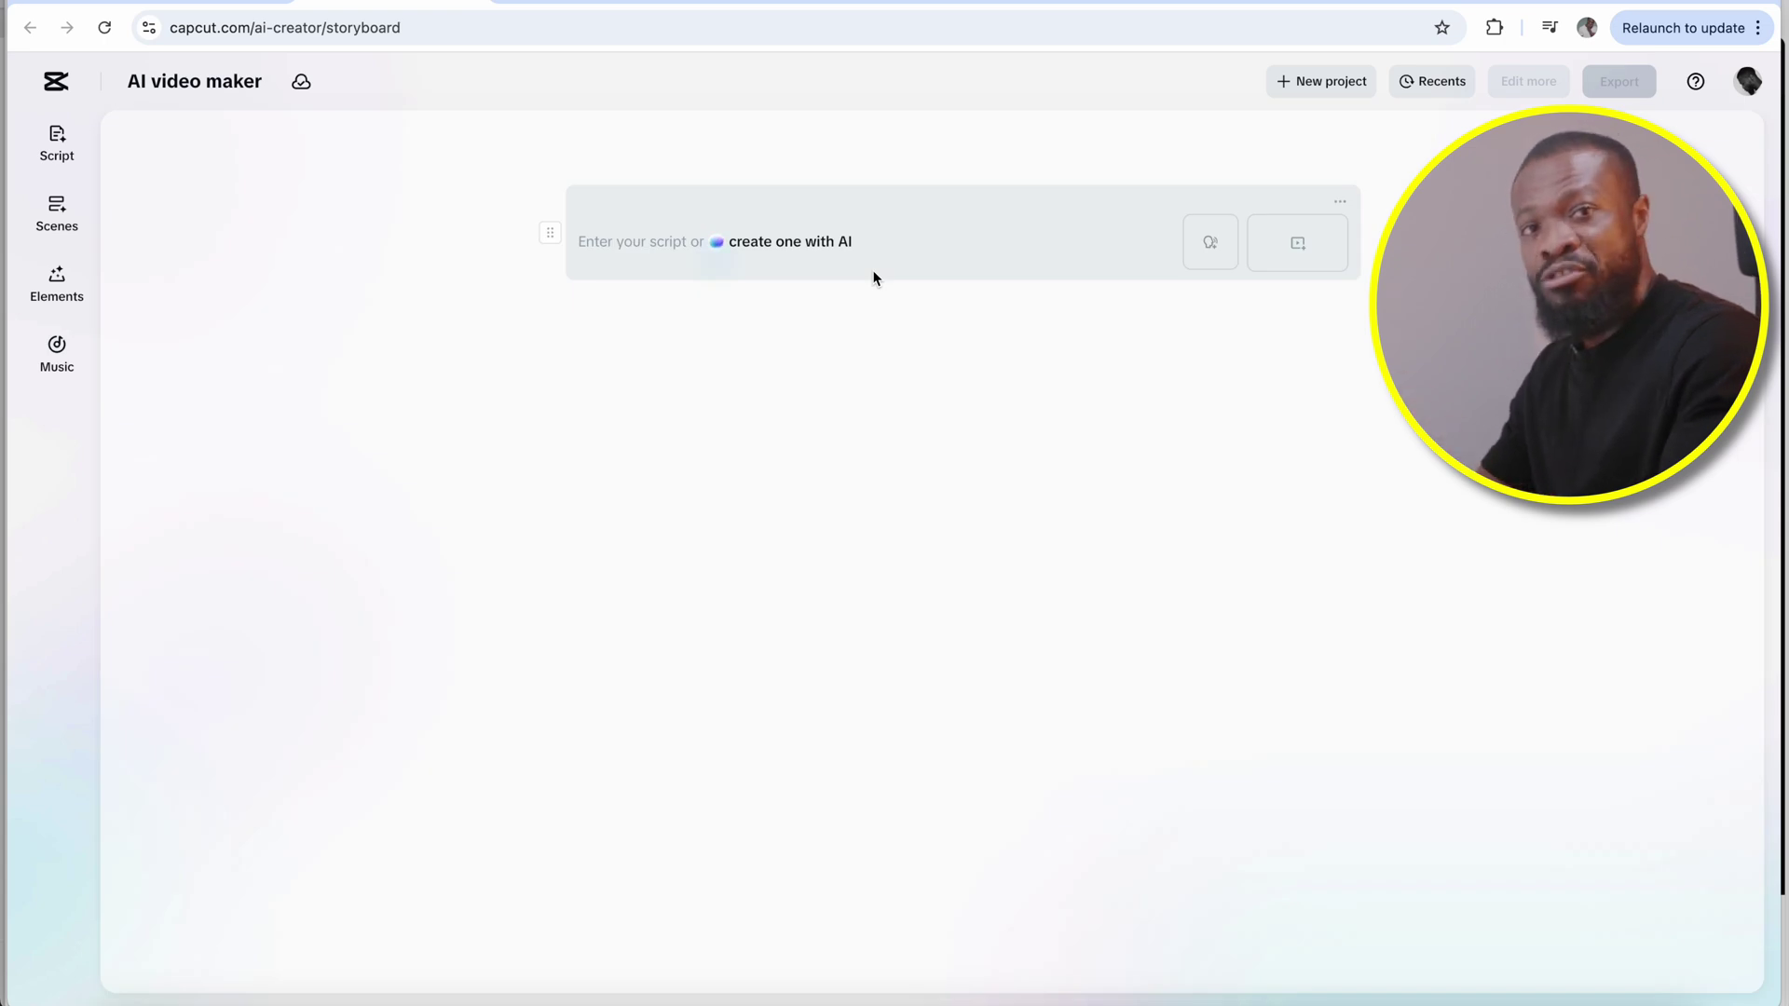
{"action": "left_click", "coordinate": [647, 242]}
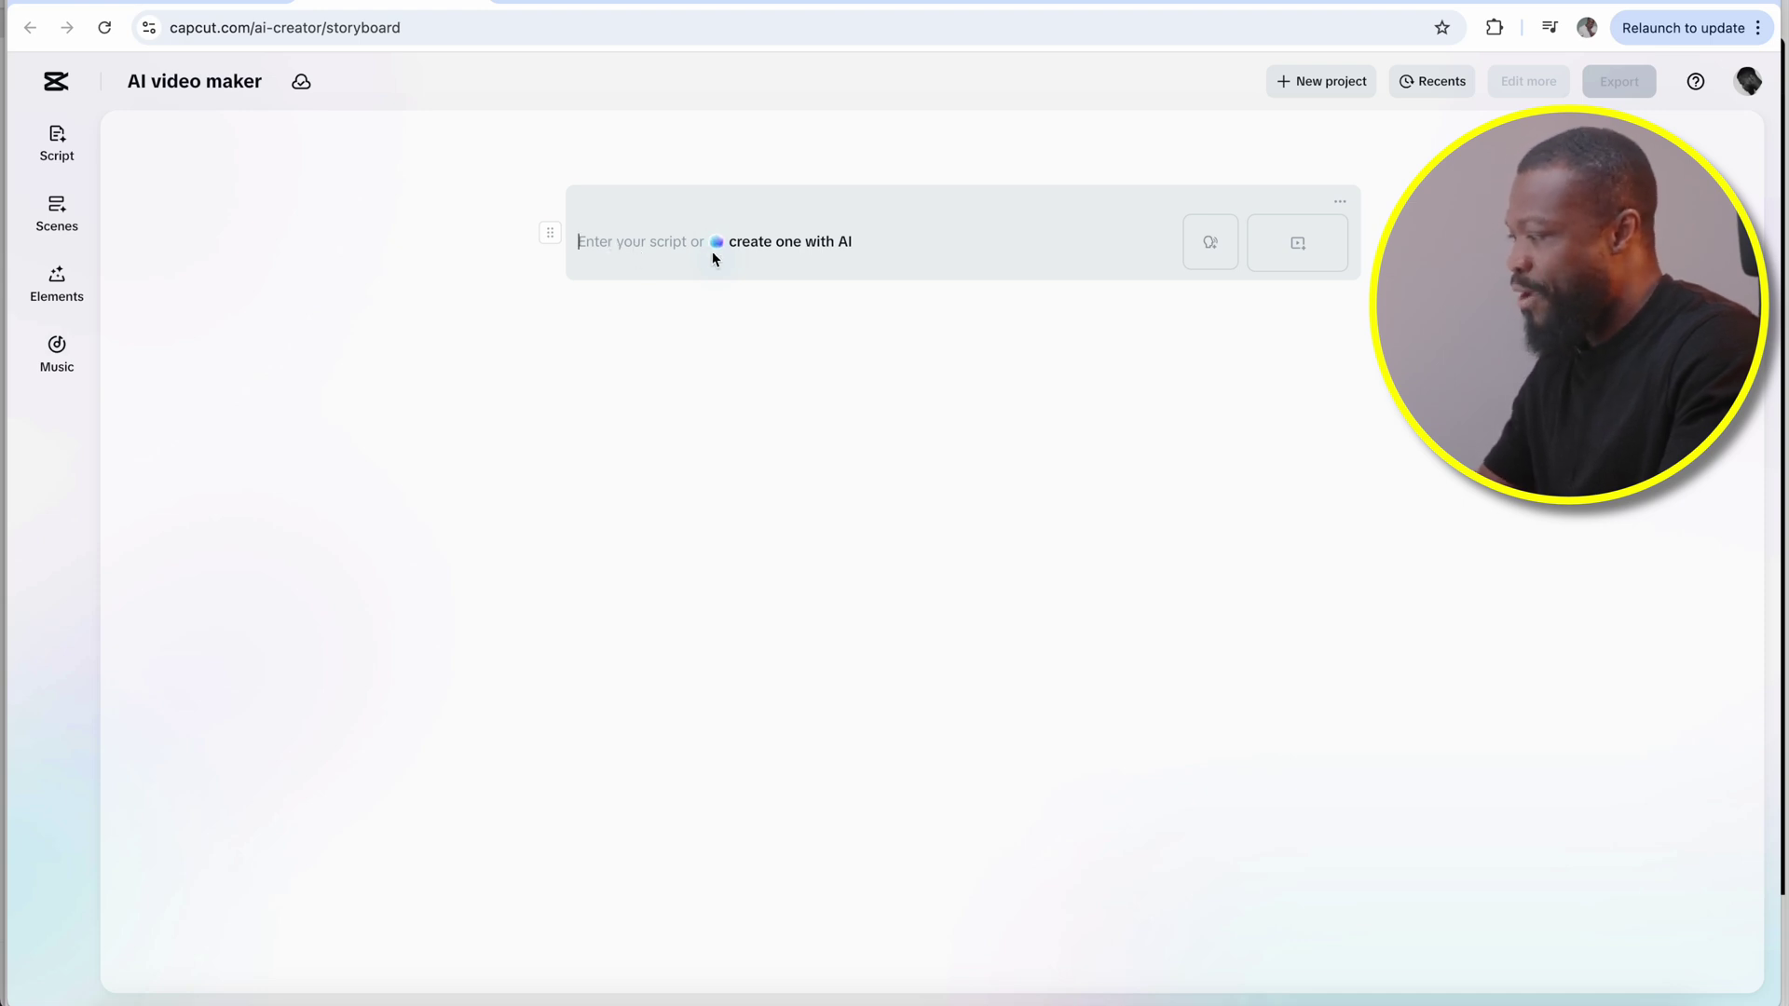
{"action": "left_click", "coordinate": [770, 244]}
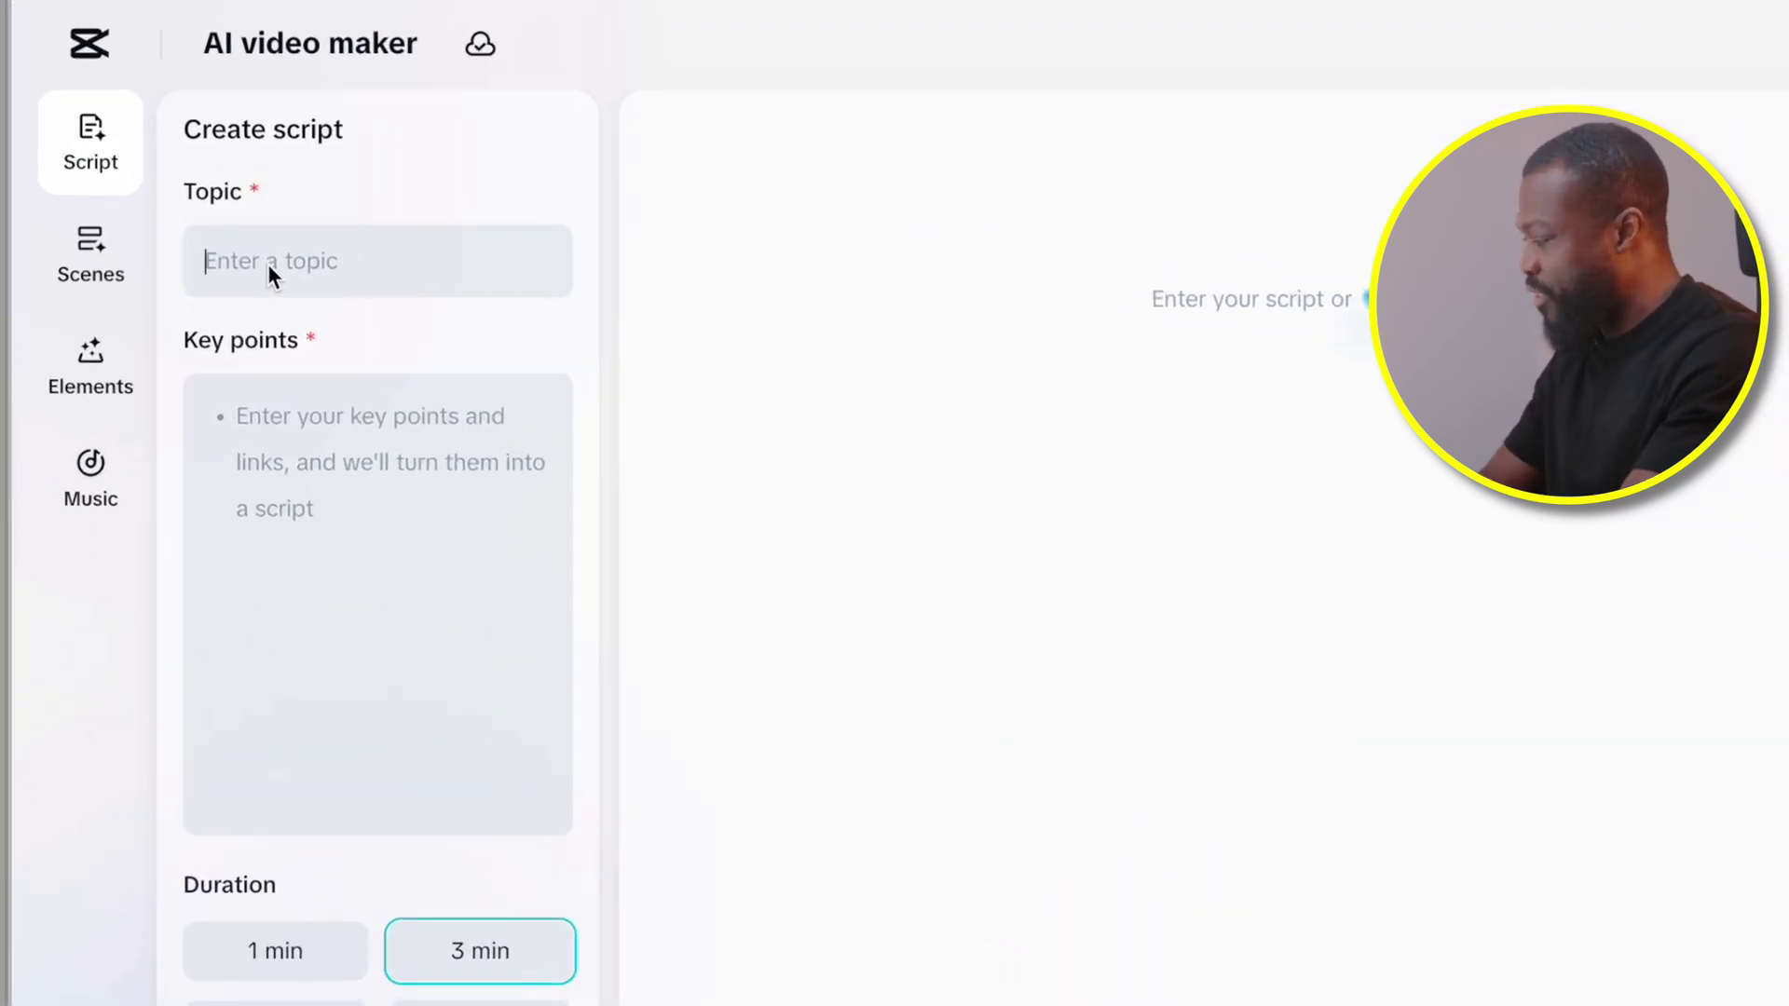
{"action": "type", "text": "Content creation"}
{"action": "left_click", "coordinate": [264, 429]}
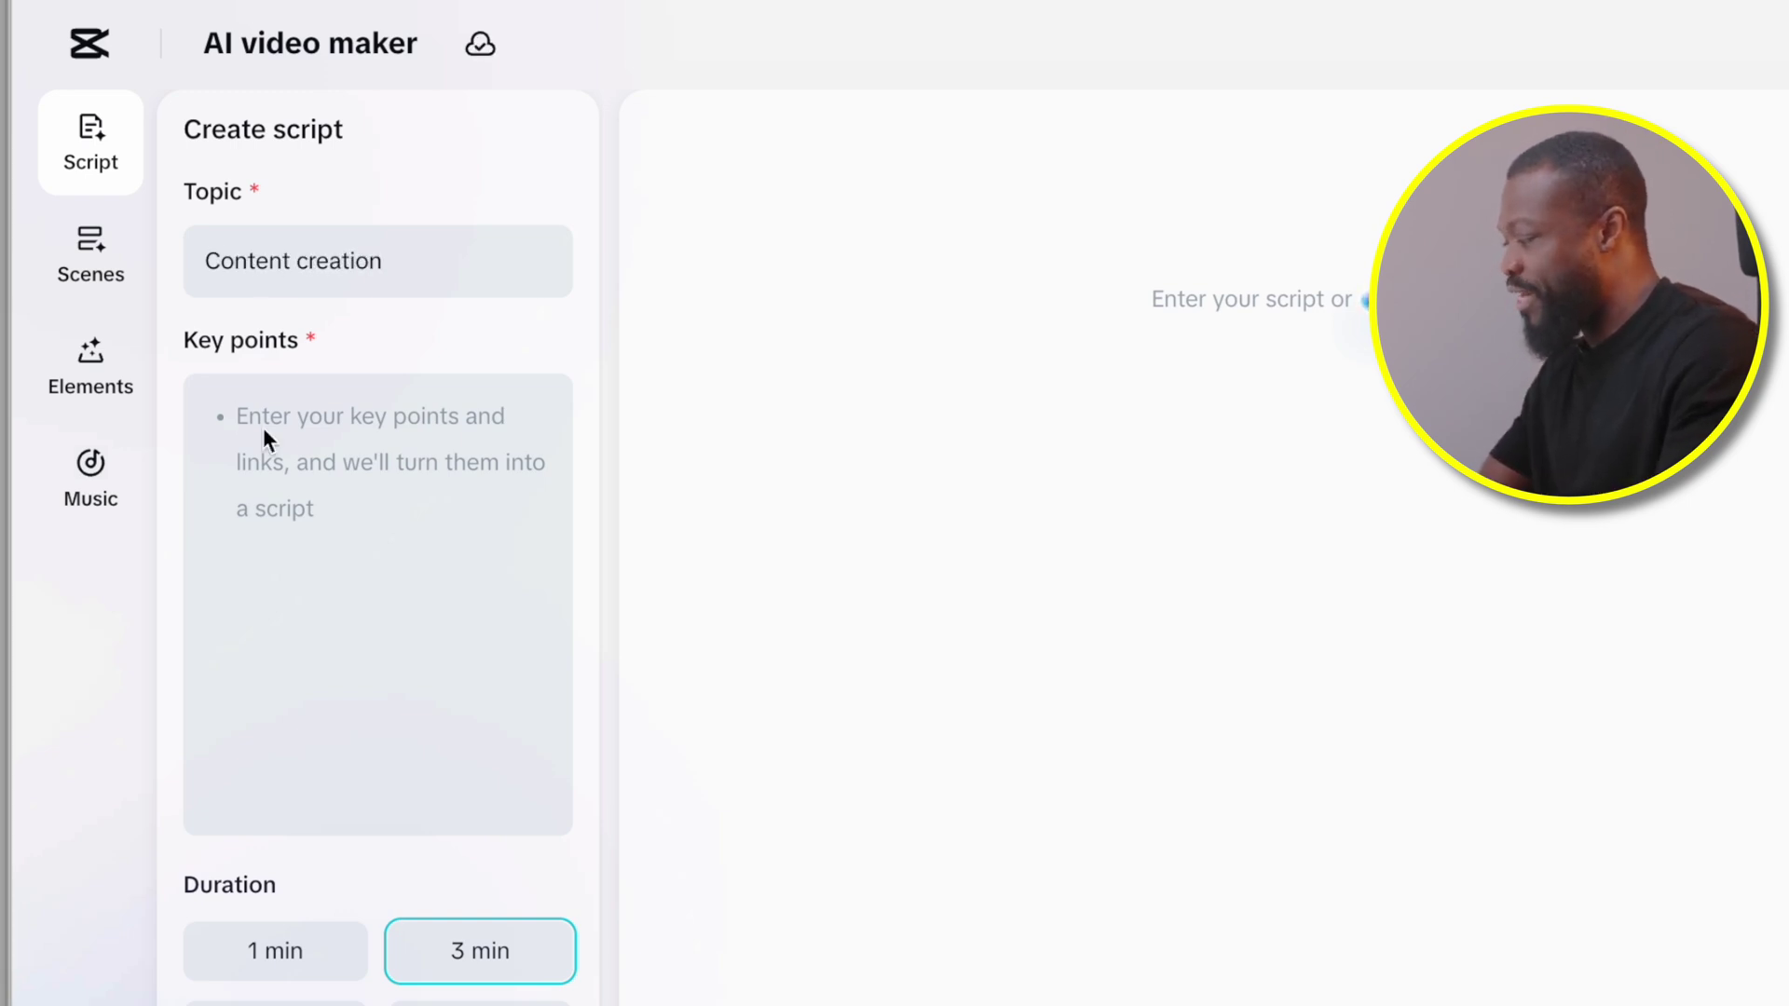
{"action": "type", "text": "How to be consistent How to make money with content creation How to be on top"}
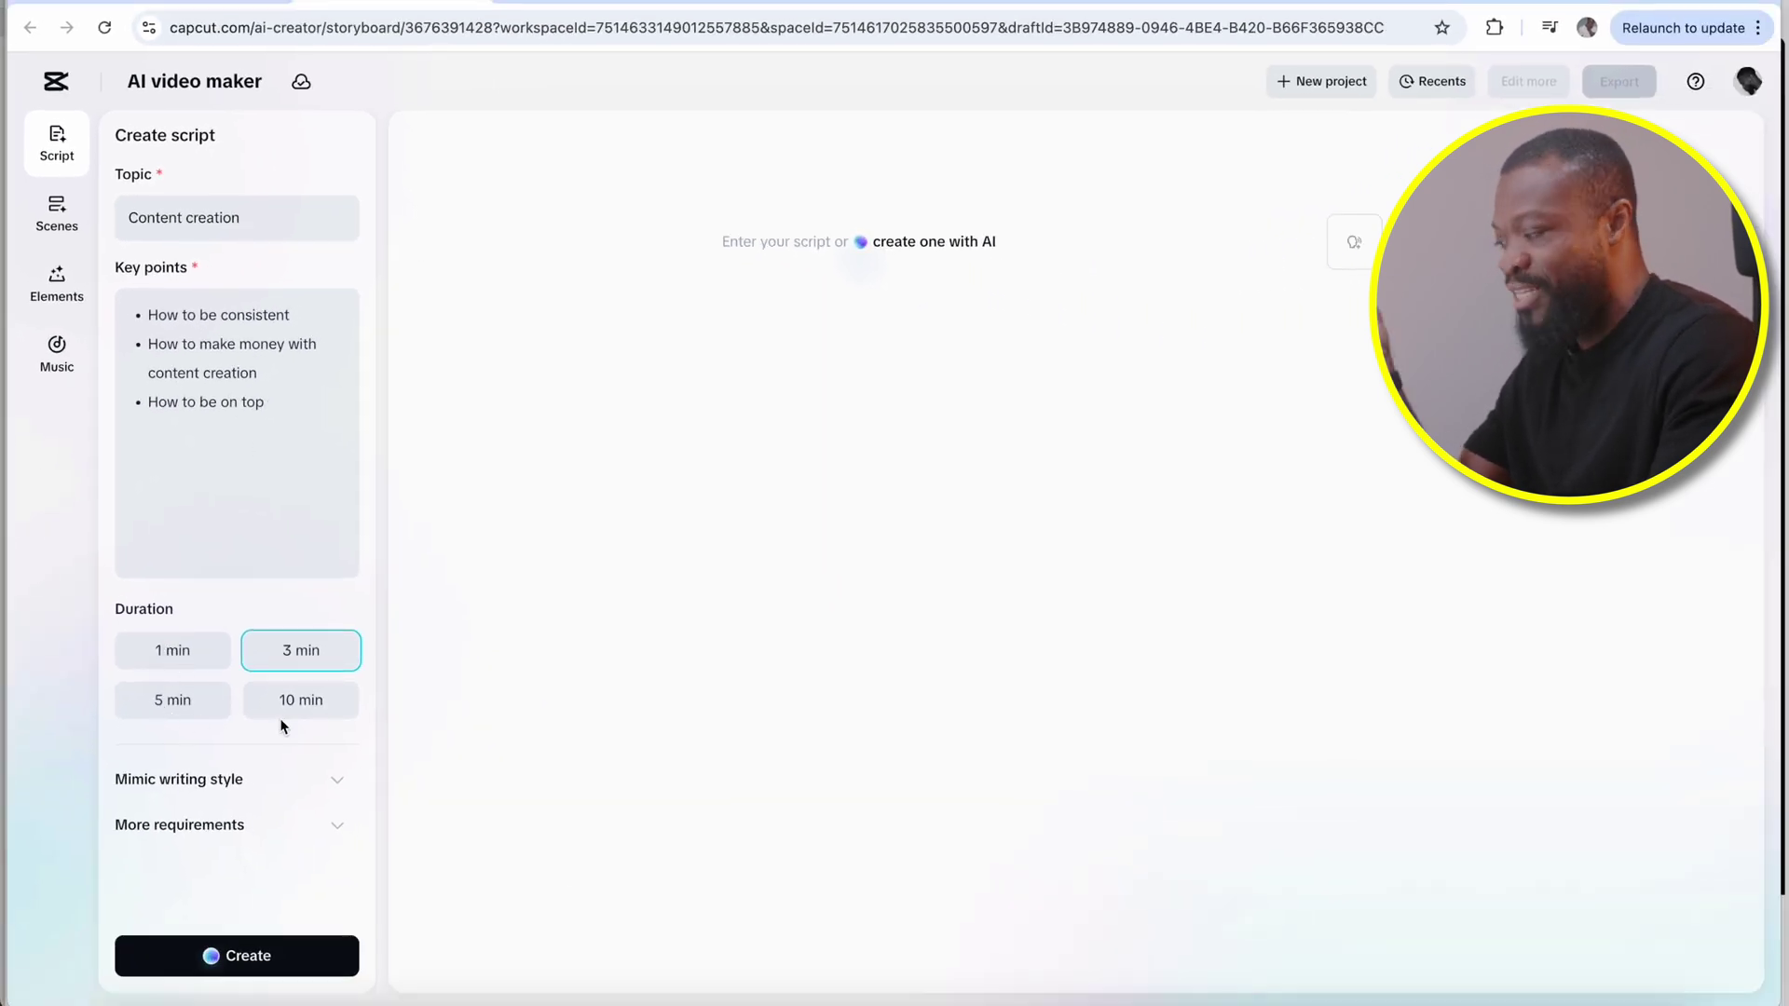
Set the script duration to 1 min, leave the writing style sample empty and enter "energetic" as the additional requirement
{"action": "left_click", "coordinate": [175, 651]}
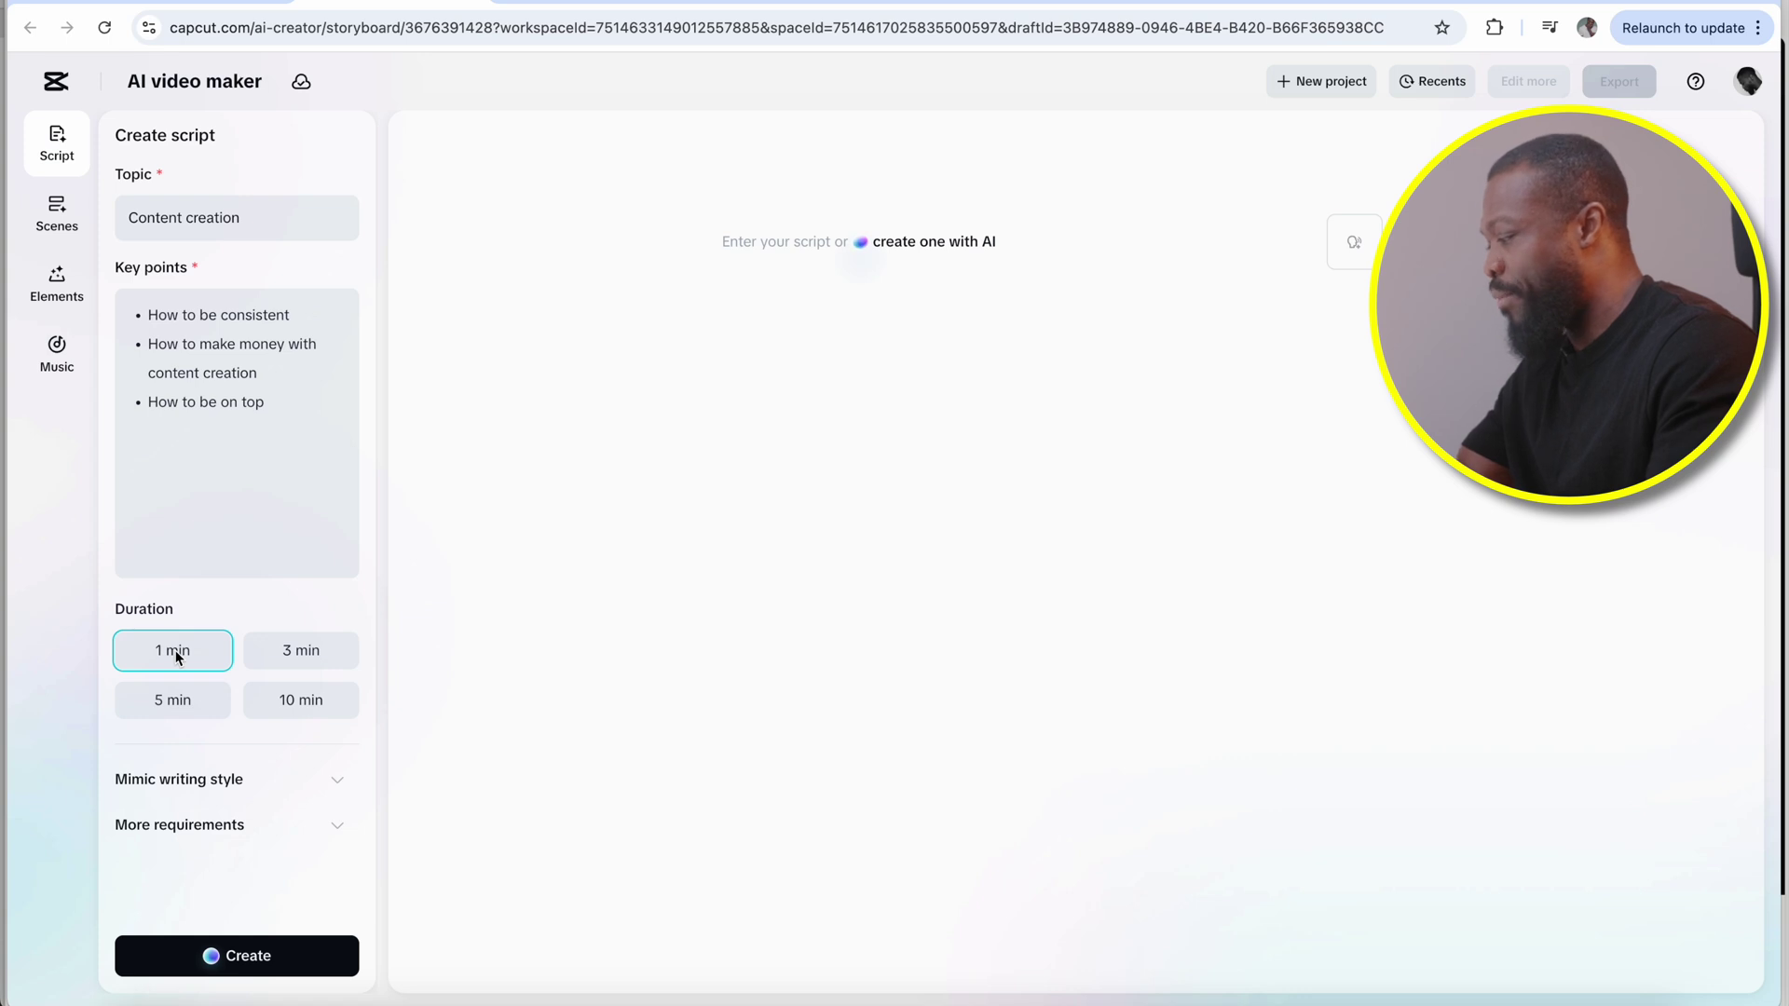
{"action": "left_click", "coordinate": [287, 787]}
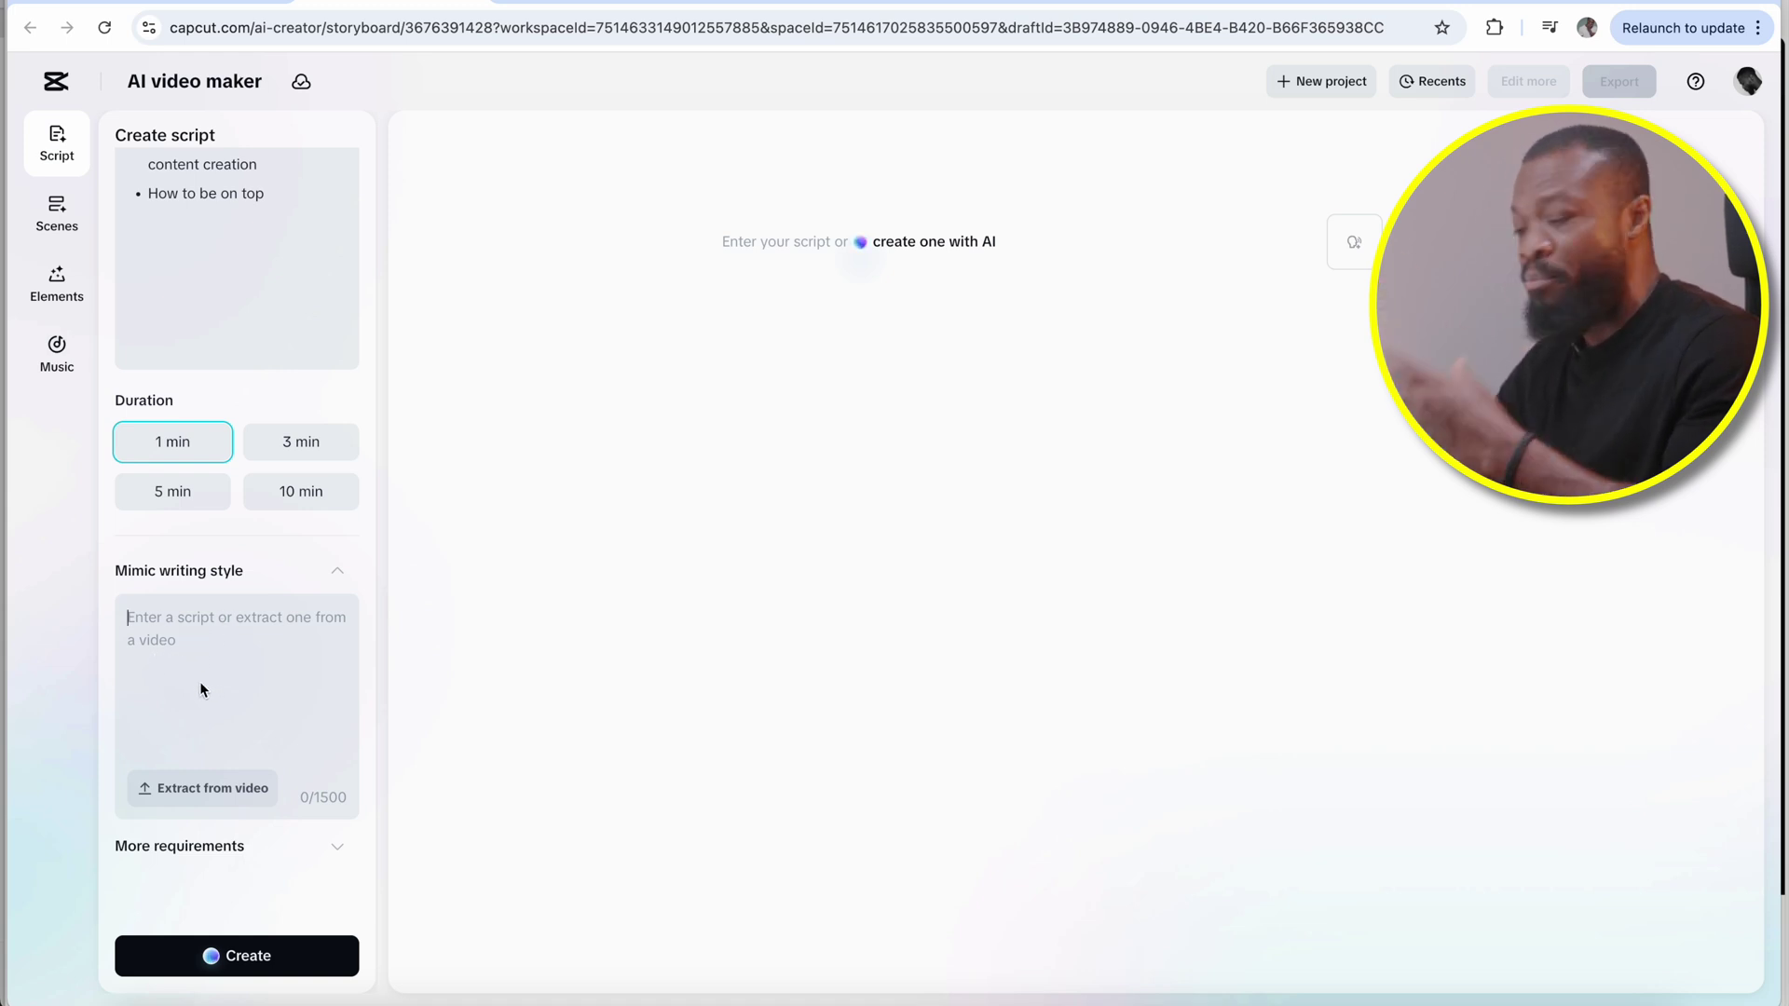
{"action": "left_click", "coordinate": [180, 848]}
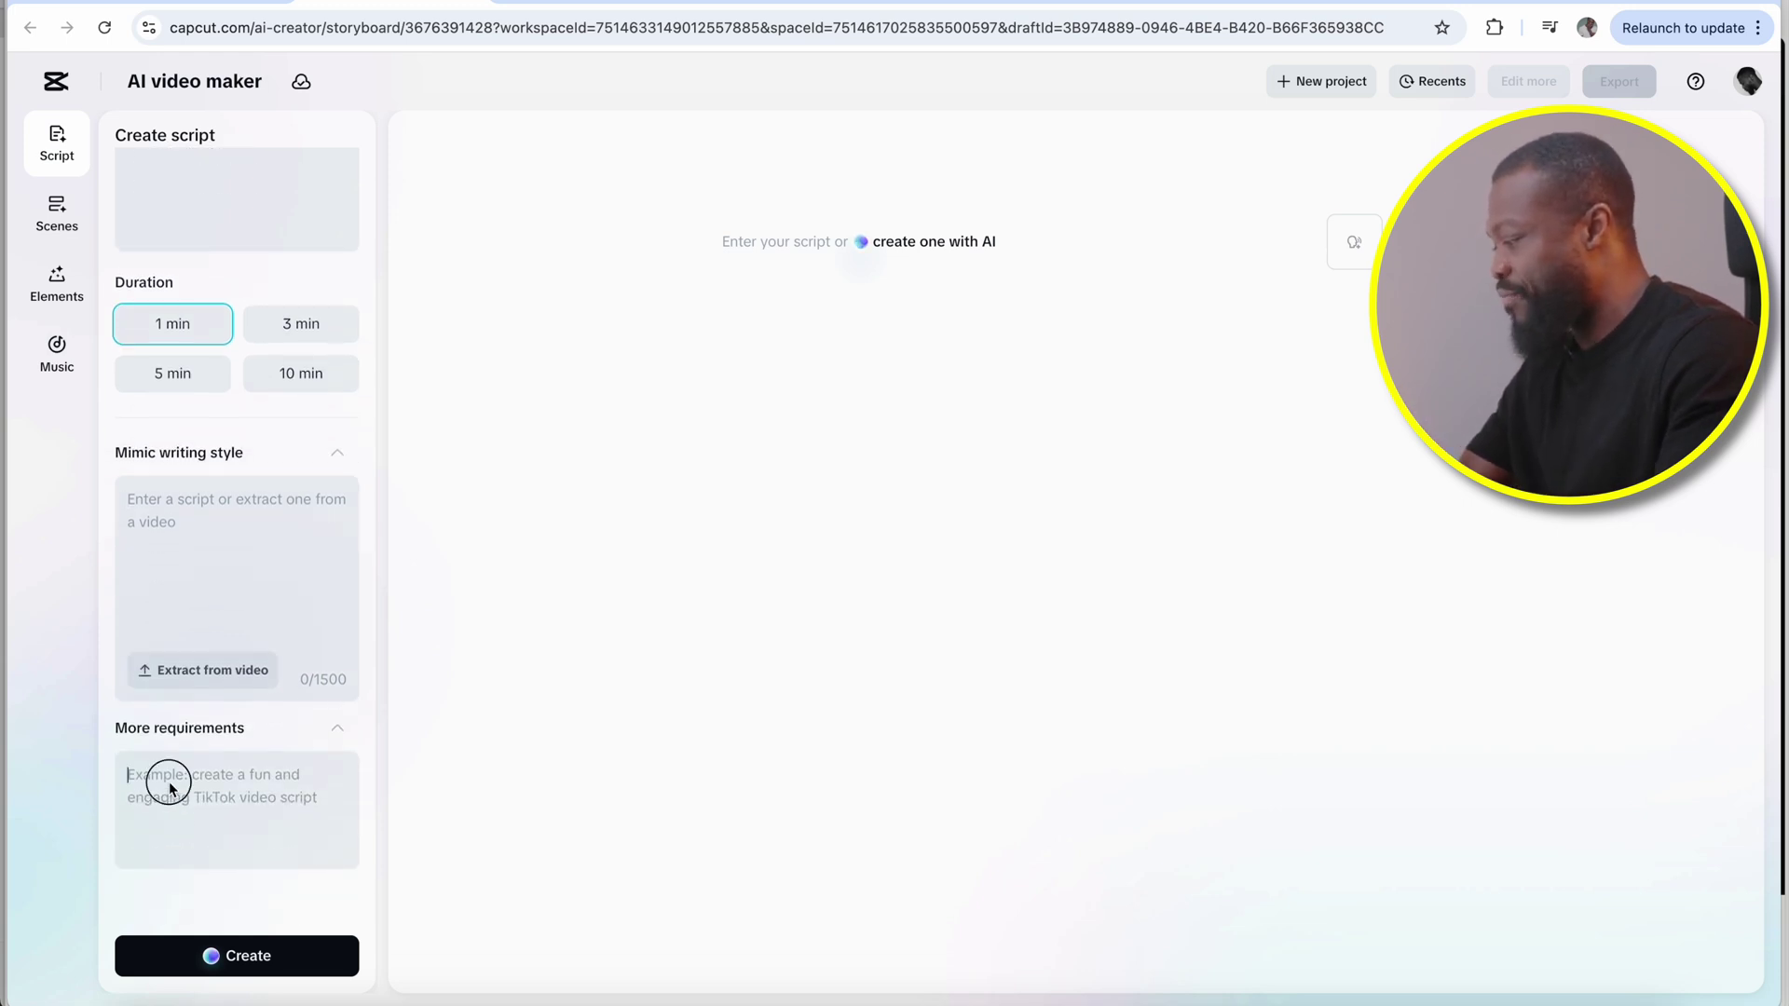
{"action": "left_click", "coordinate": [169, 781]}
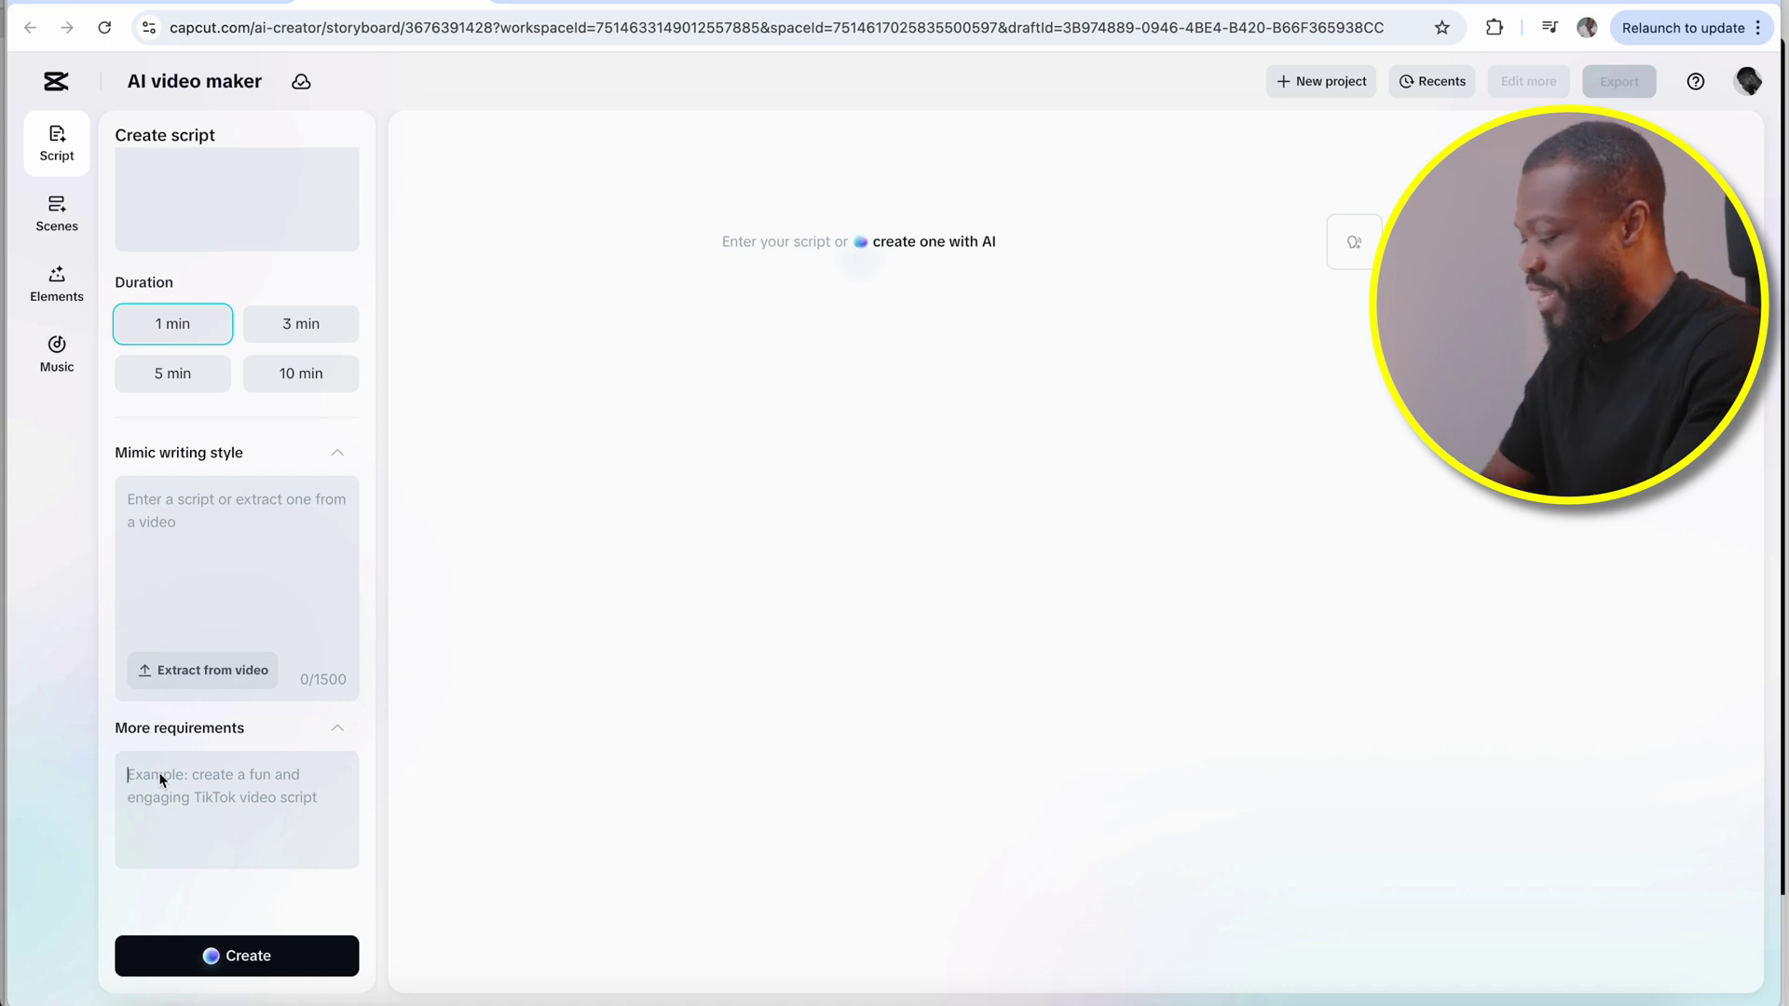
{"action": "type", "text": "energ"}
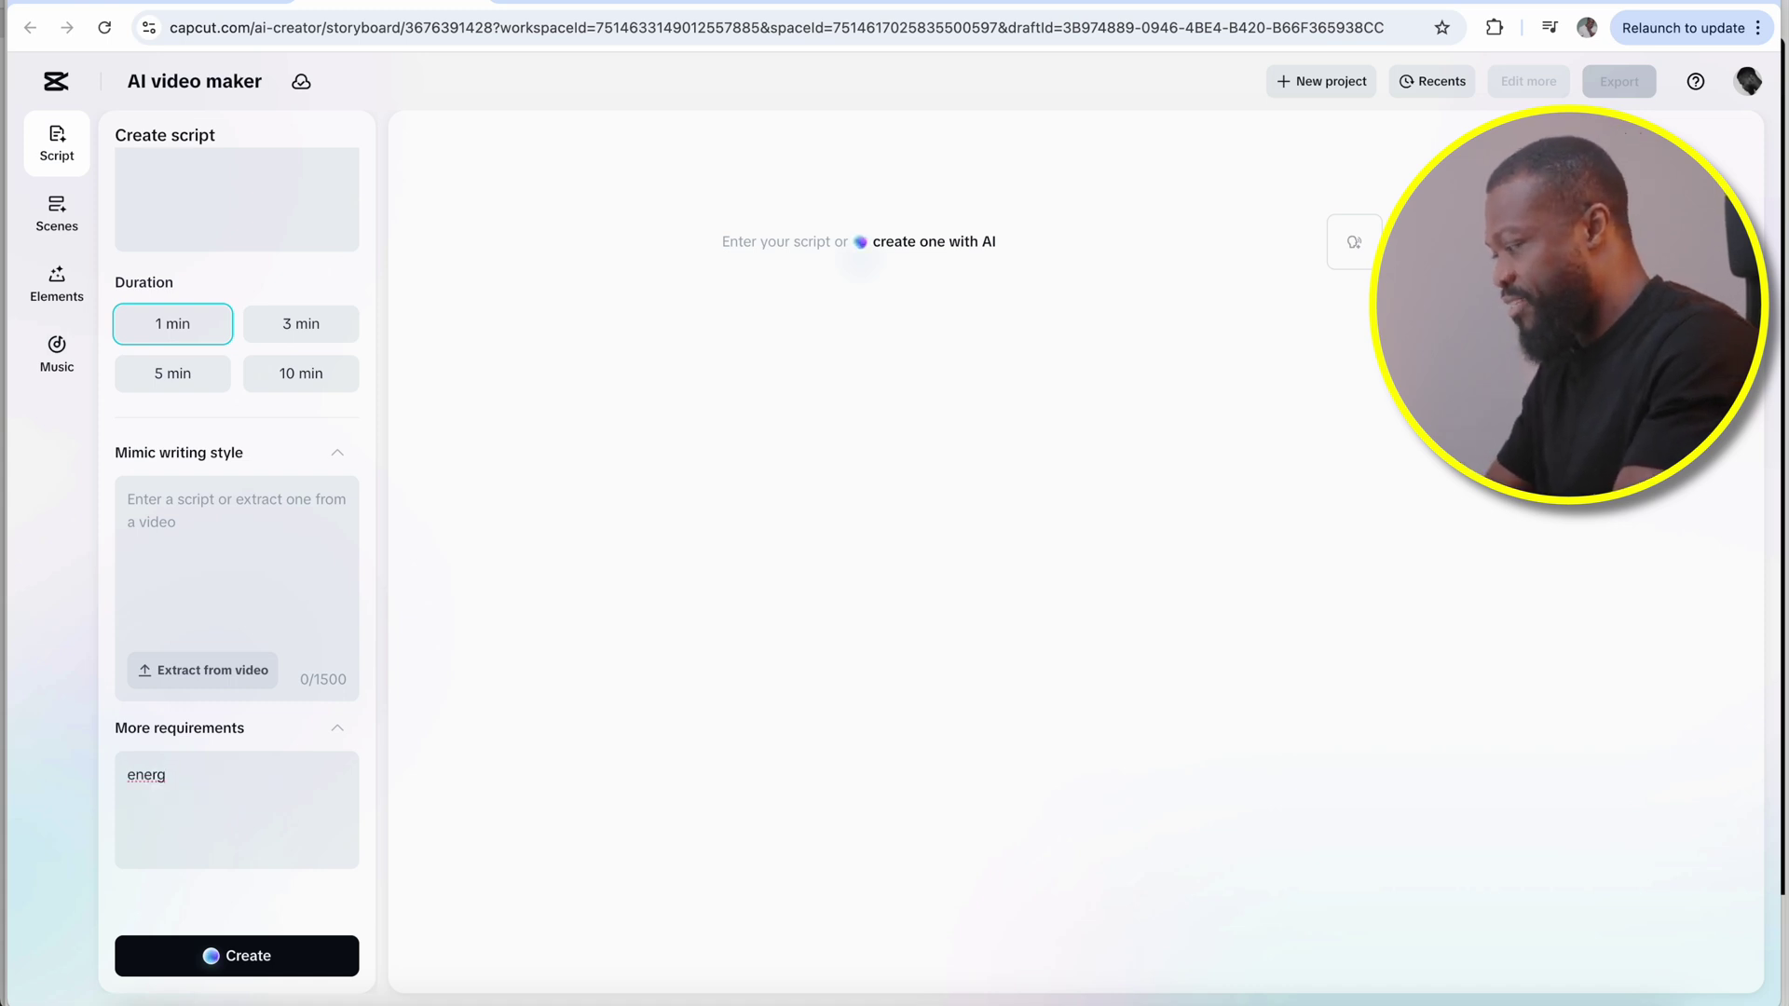
{"action": "type", "text": "etic"}
Generate the content creation script, use it in the project and open the scene voiceover and avatar options
{"action": "left_click", "coordinate": [250, 956]}
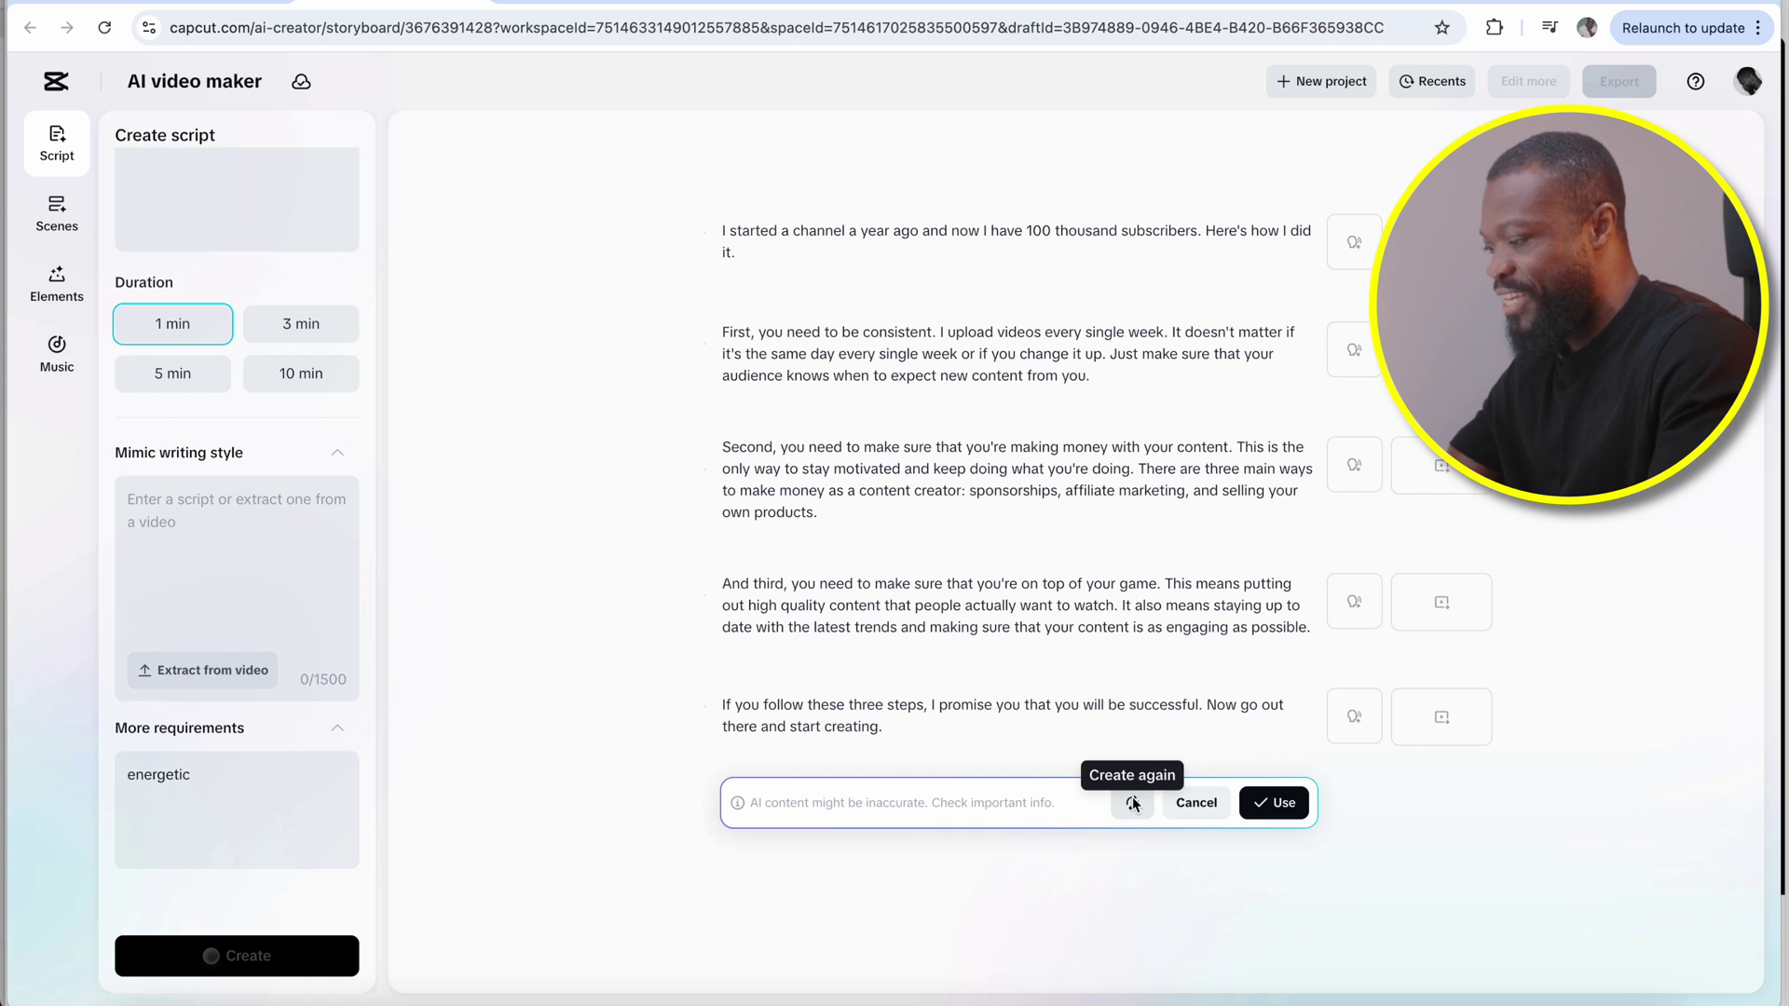
{"action": "left_click", "coordinate": [1282, 805]}
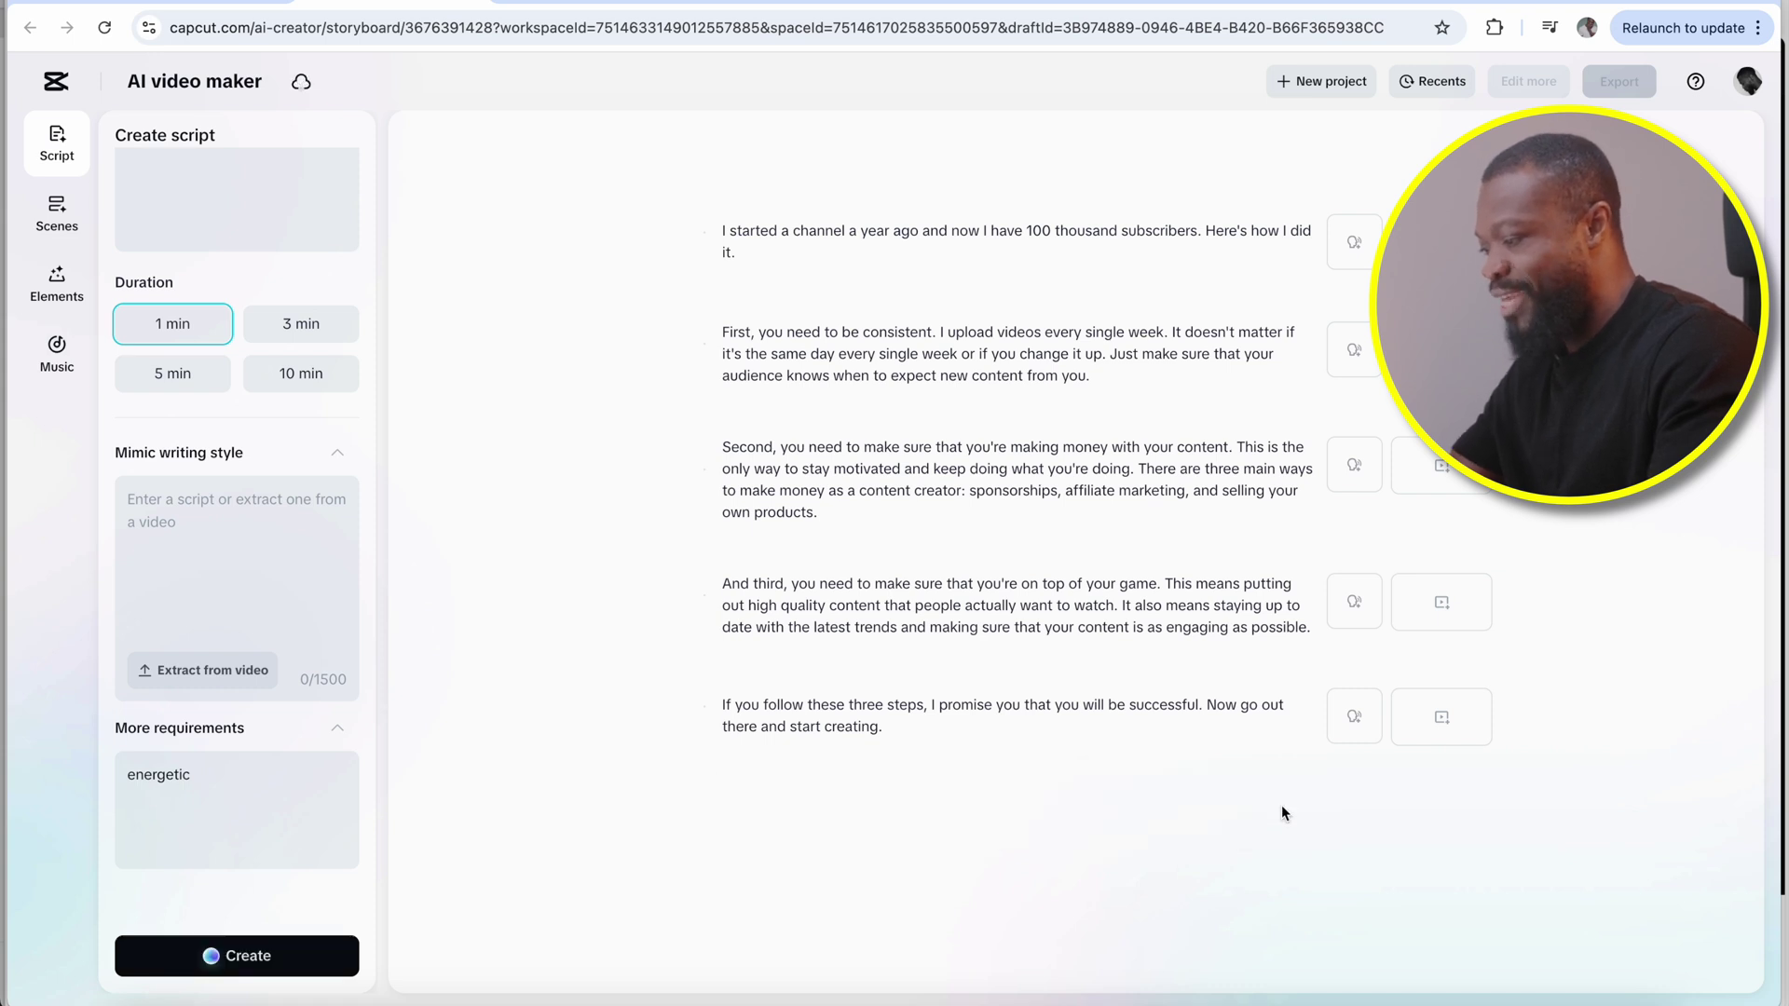
{"action": "left_click", "coordinate": [52, 212]}
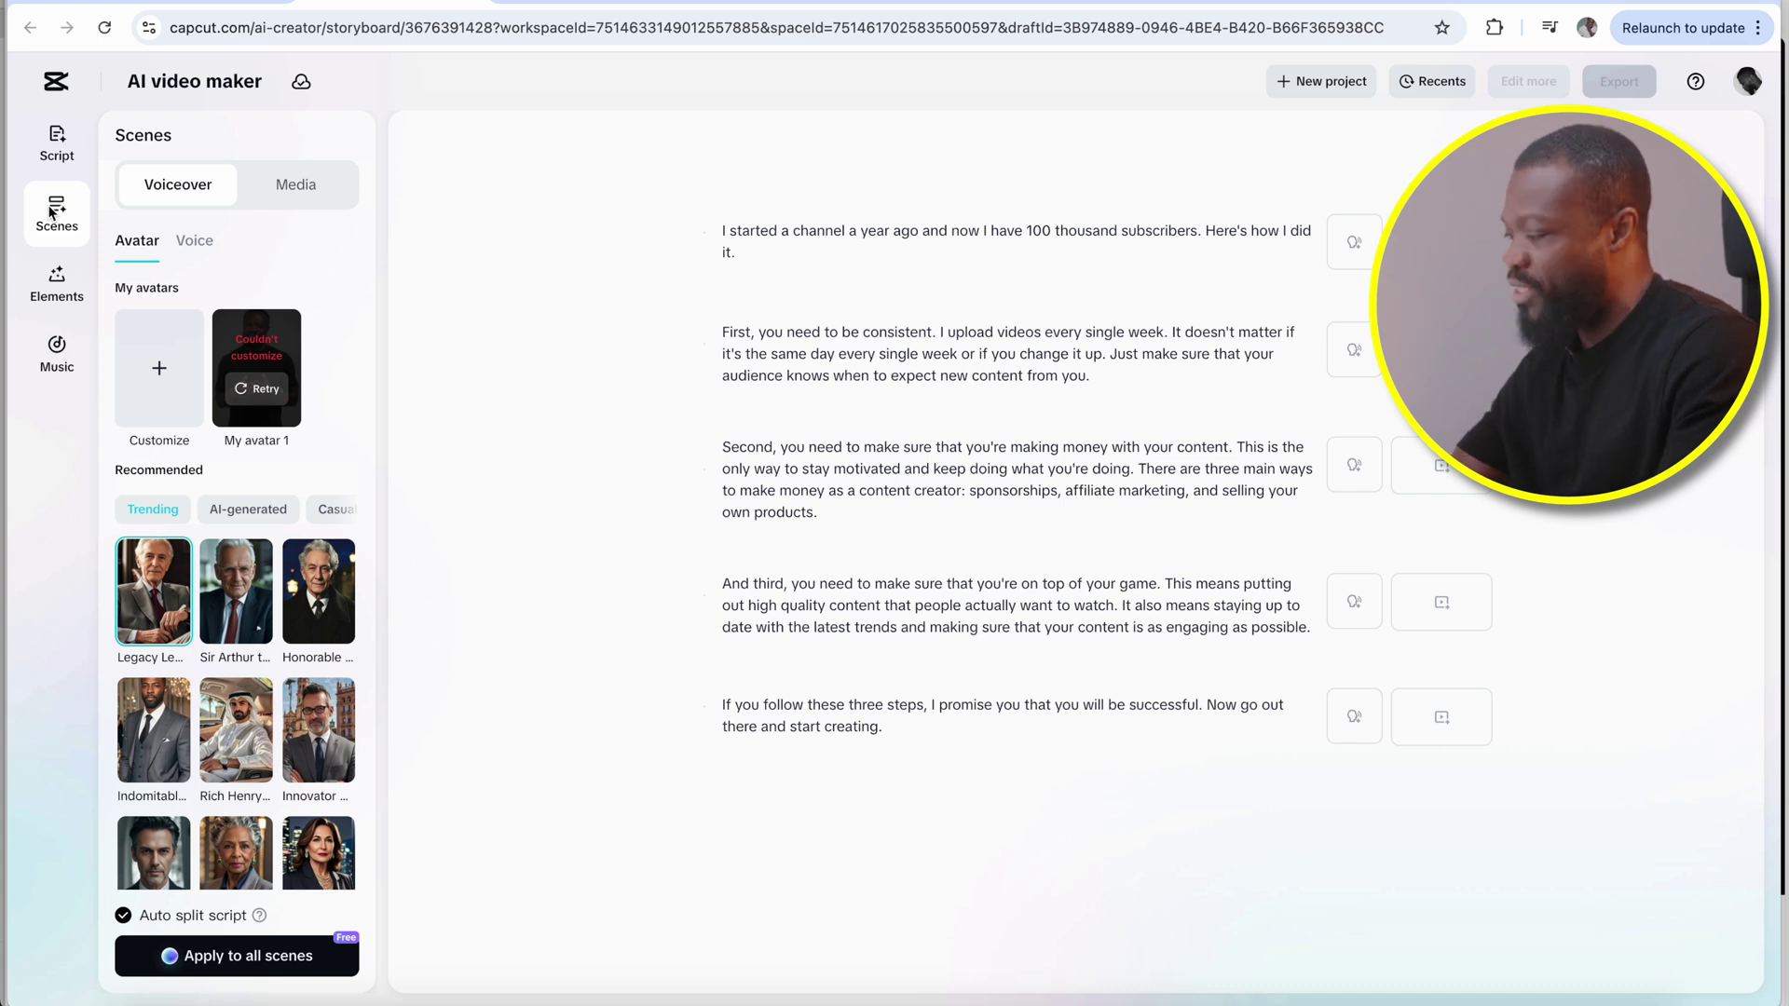
Choose the favorite voice "Serious Male III", apply it to all scenes with auto split script enabled, and preview the voiceover
{"action": "left_click", "coordinate": [191, 243]}
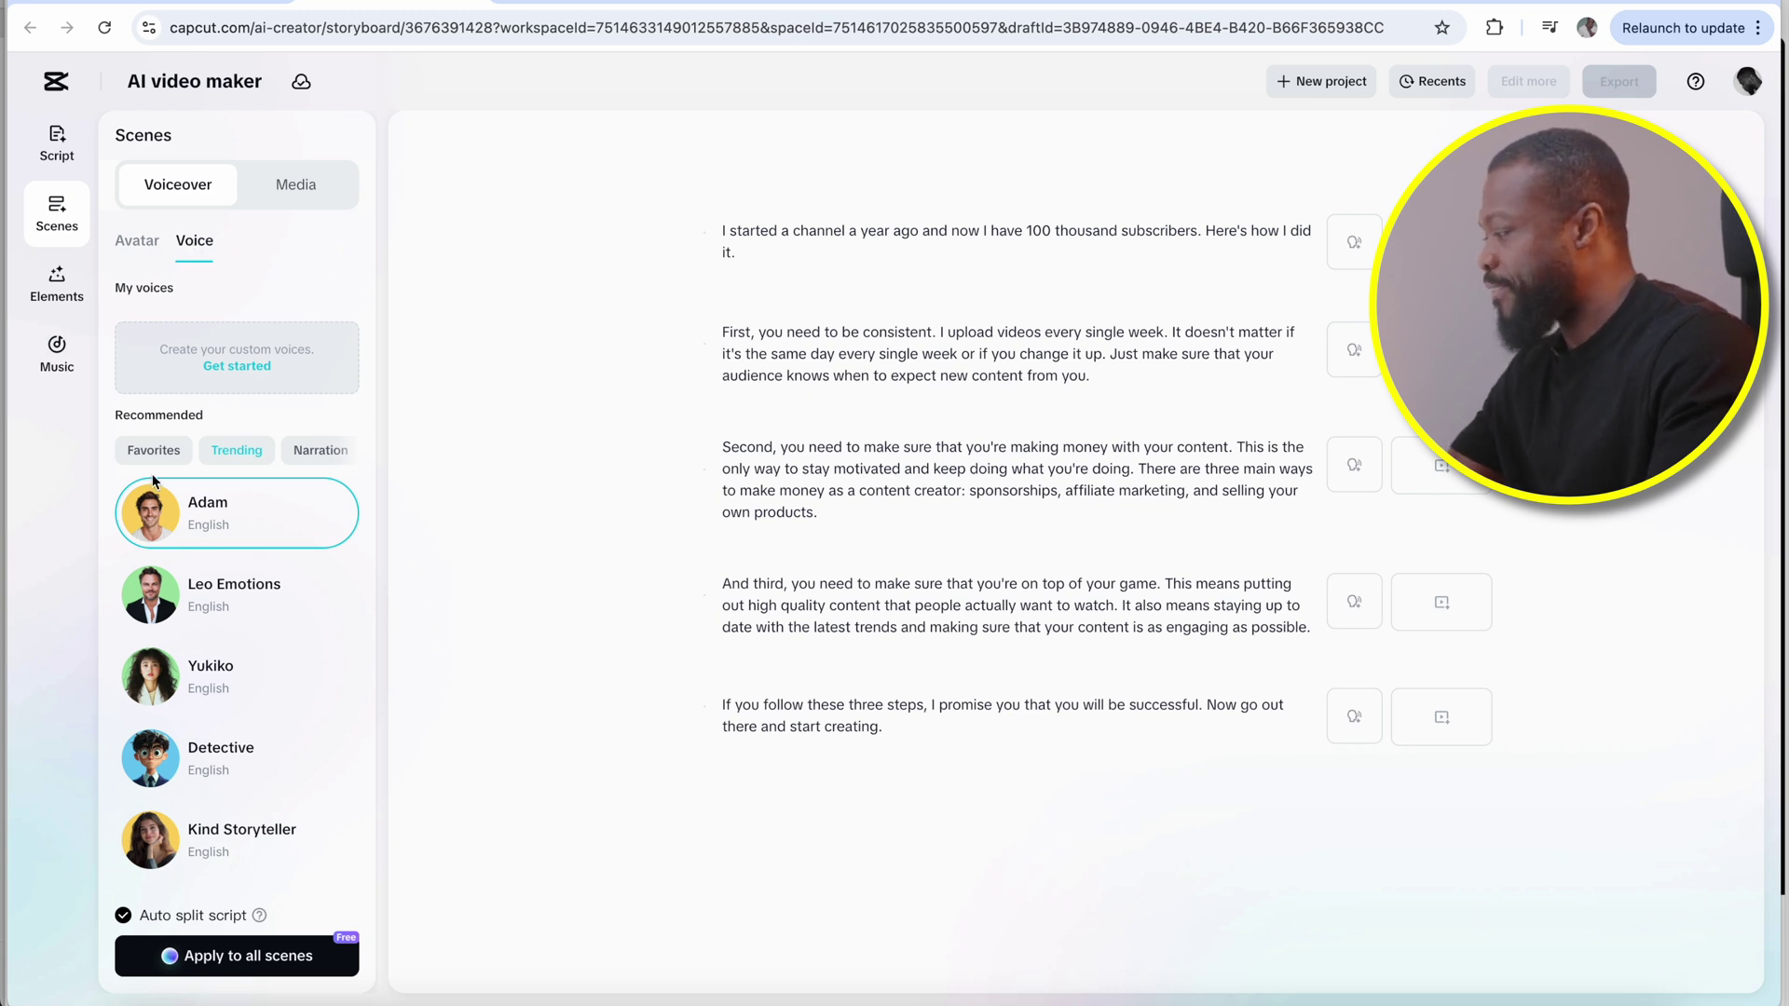
{"action": "scroll", "coordinate": [201, 662], "scroll_direction": "down", "scroll_amount": 4}
{"action": "scroll", "coordinate": [201, 662], "scroll_direction": "down", "scroll_amount": 5}
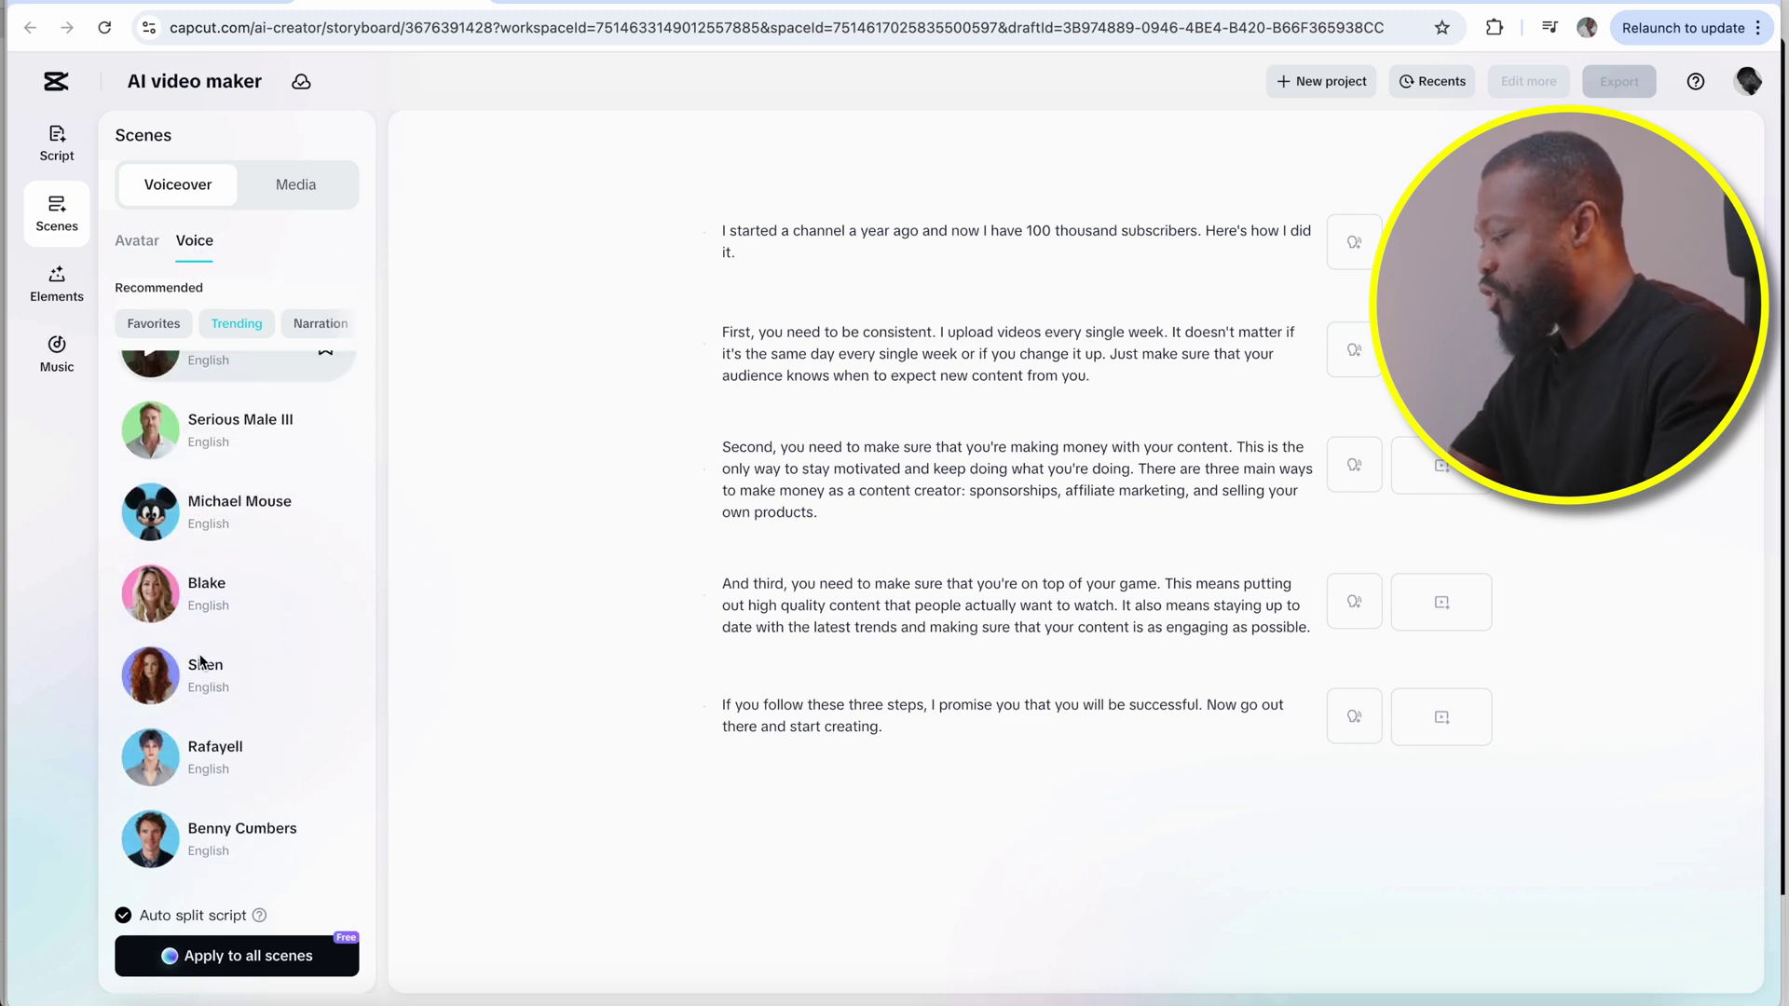
{"action": "scroll", "coordinate": [187, 559], "scroll_direction": "up", "scroll_amount": 15}
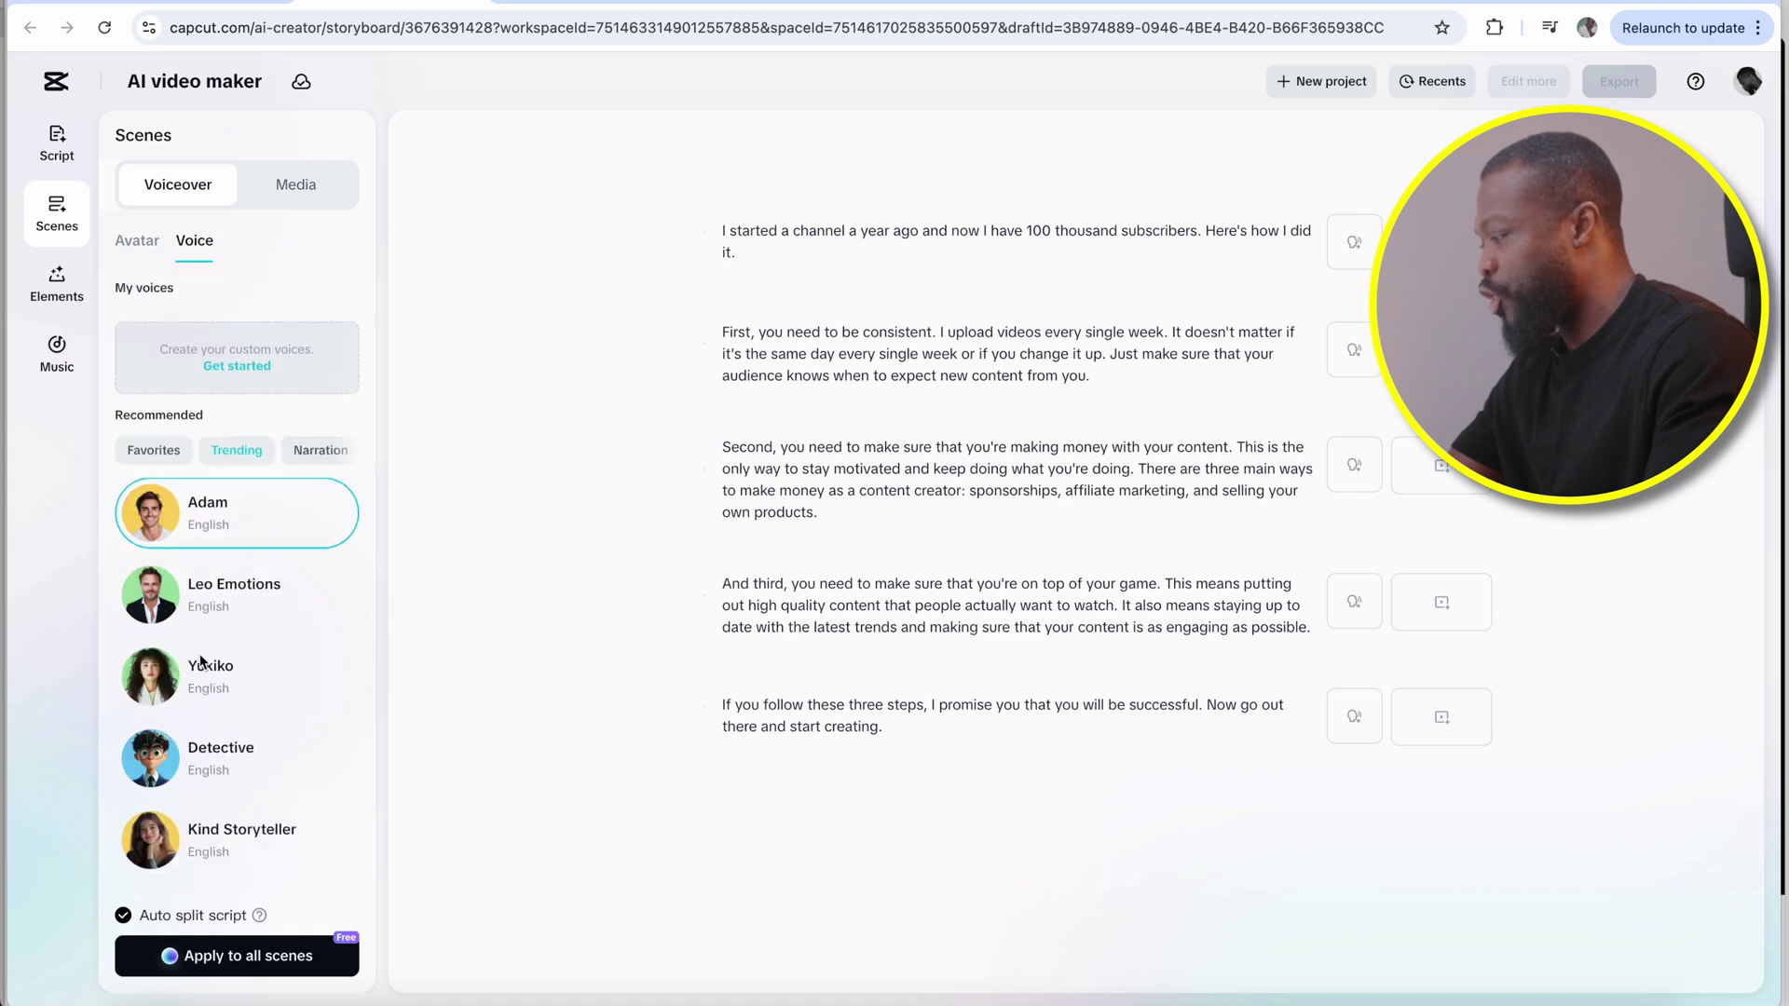
{"action": "left_click", "coordinate": [158, 455]}
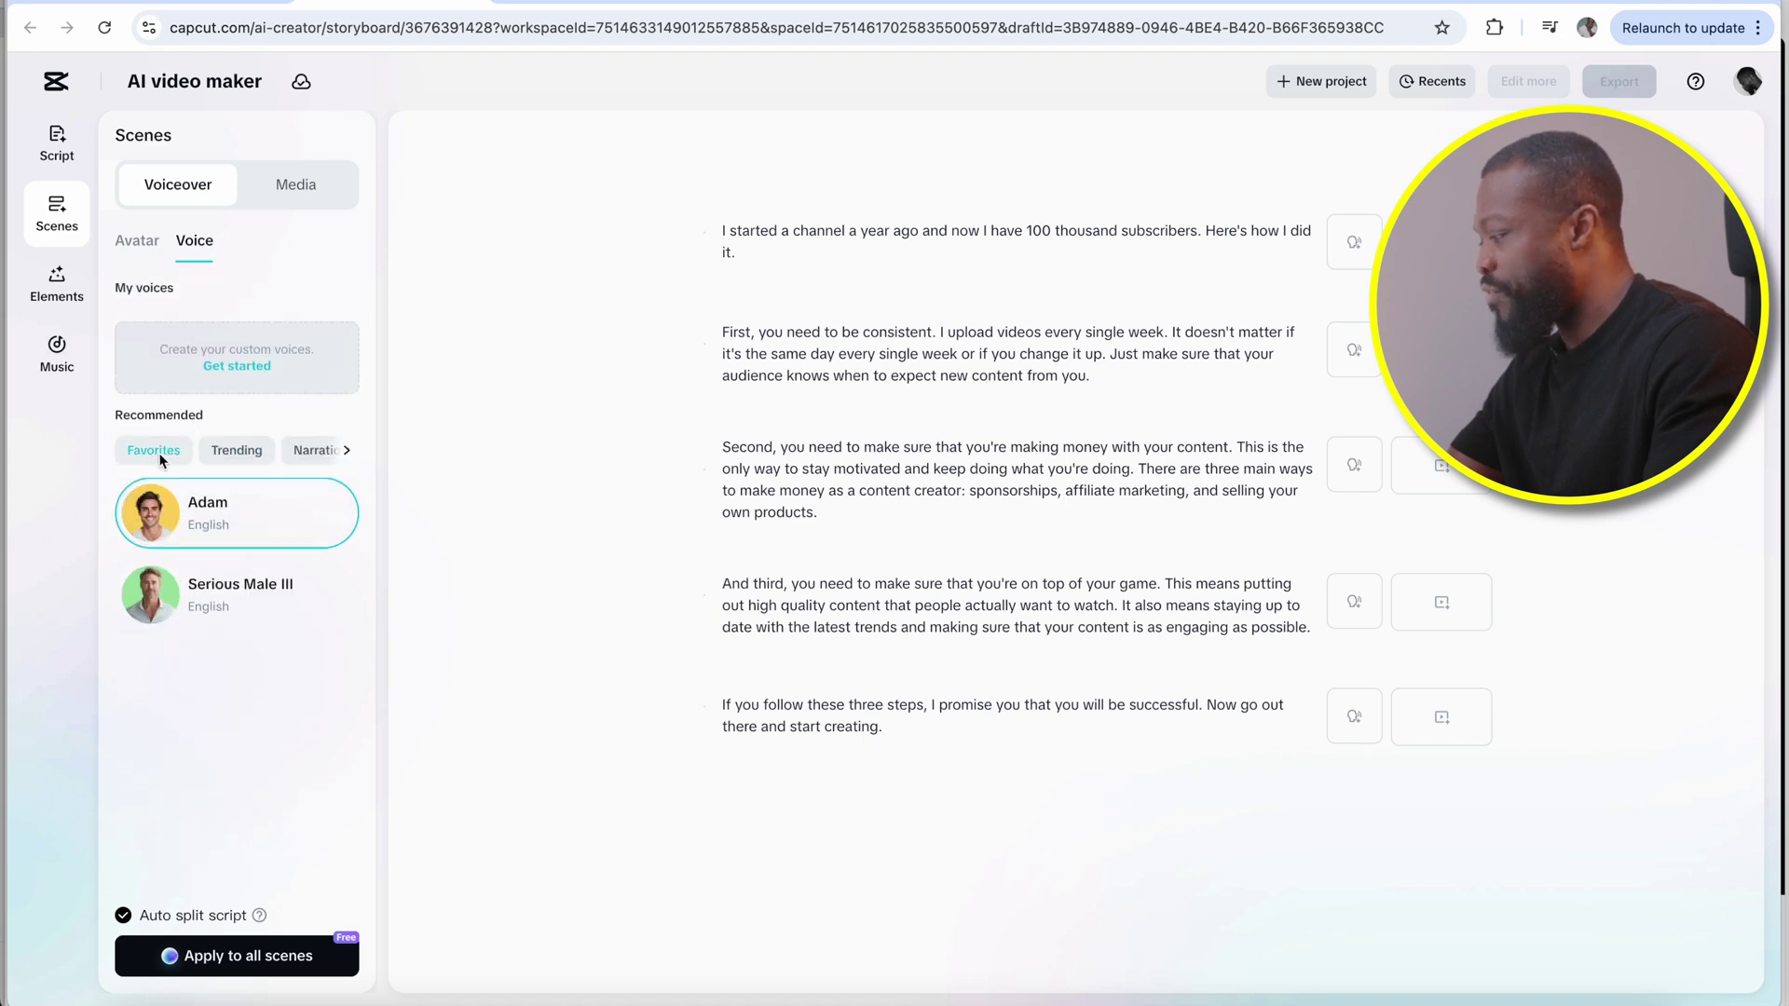
{"action": "left_click", "coordinate": [222, 608]}
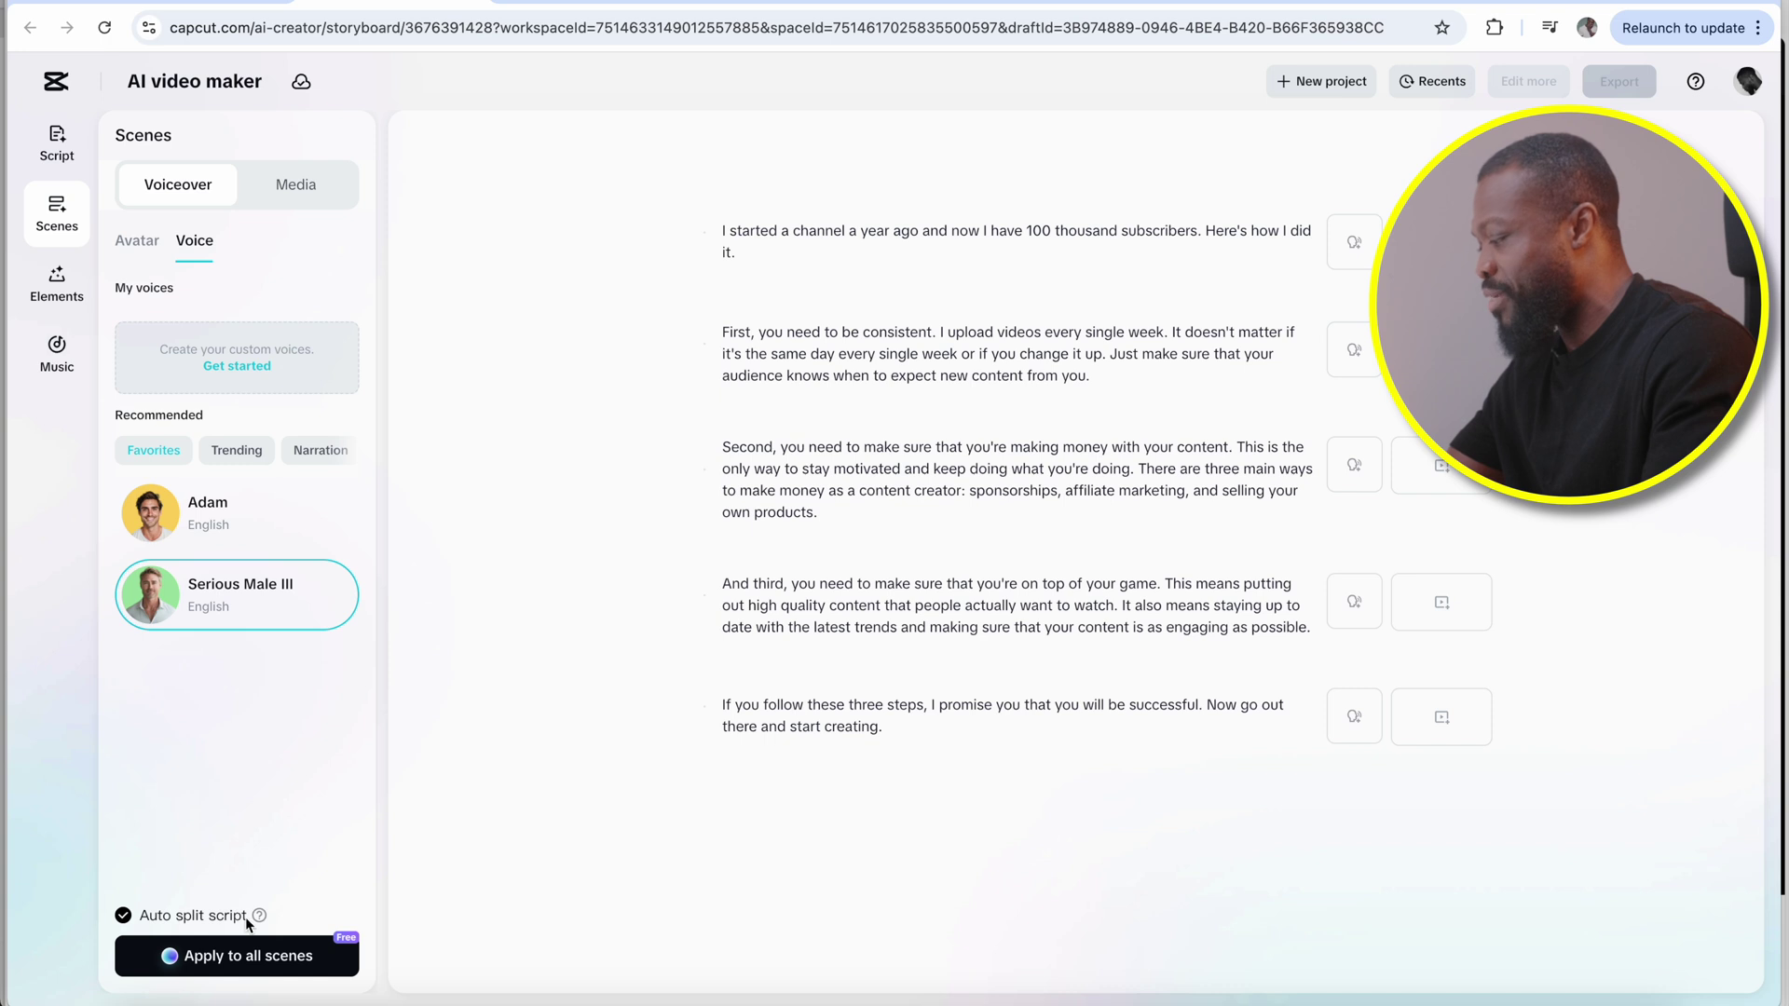
{"action": "left_click", "coordinate": [238, 967]}
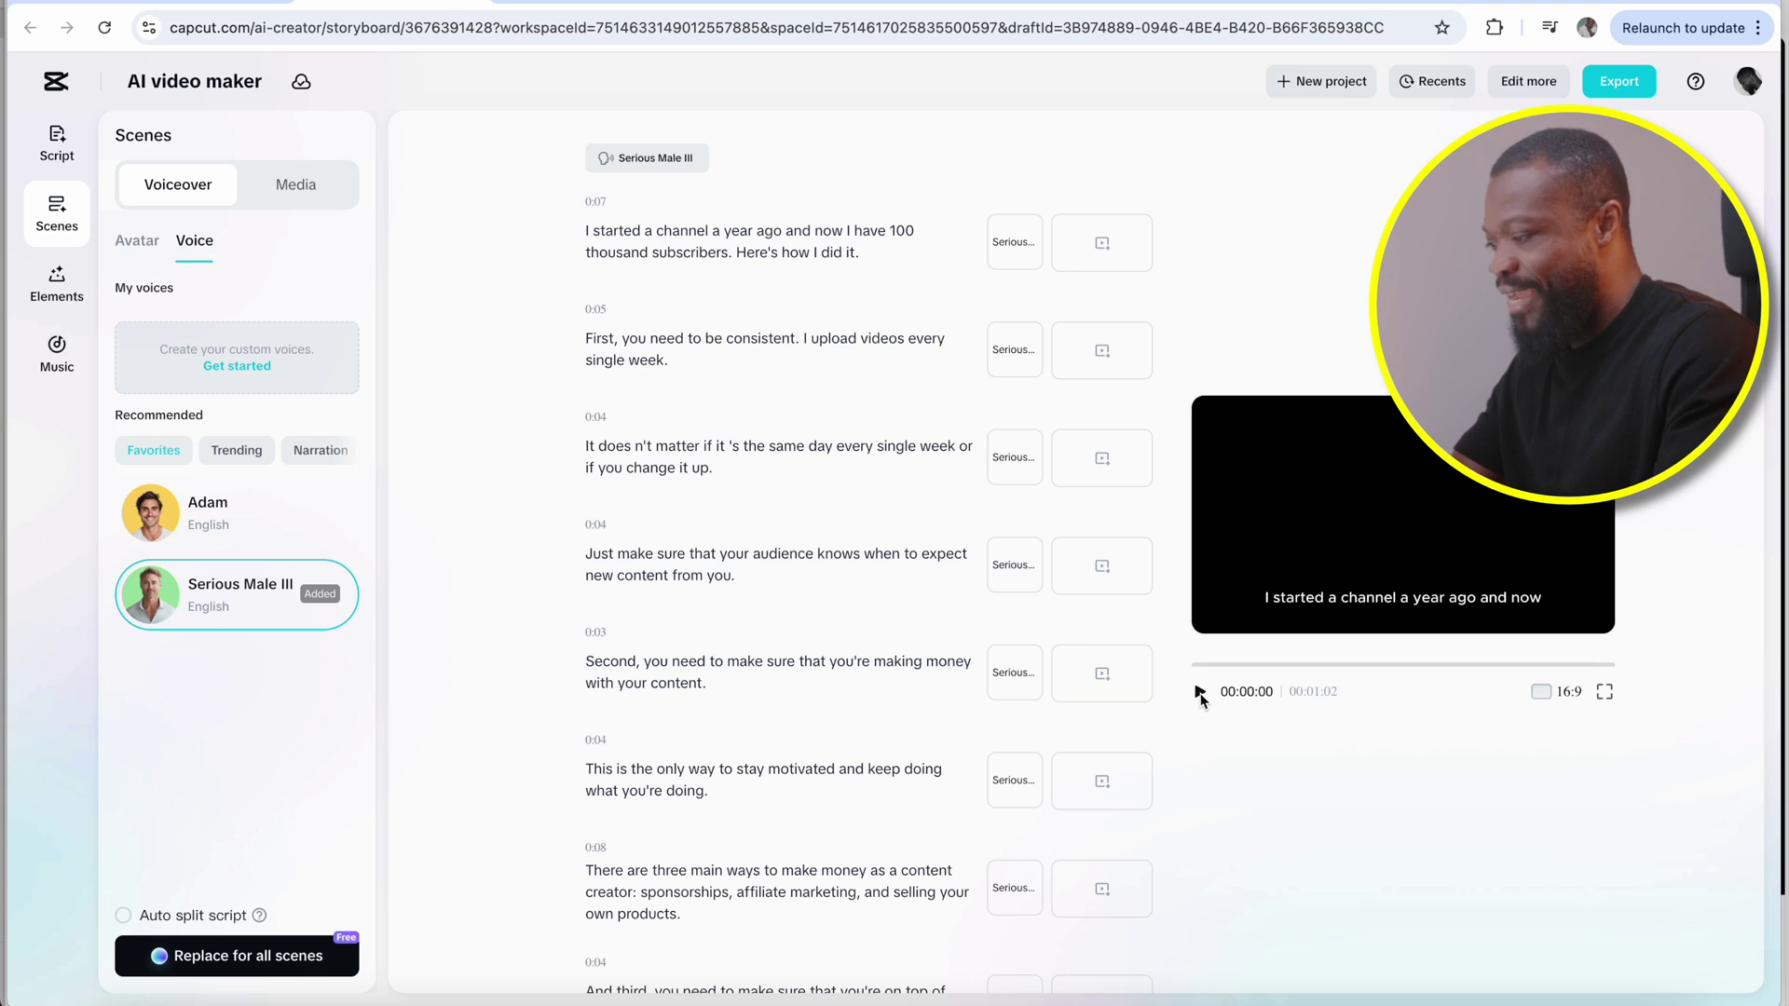
{"action": "left_click", "coordinate": [1200, 692]}
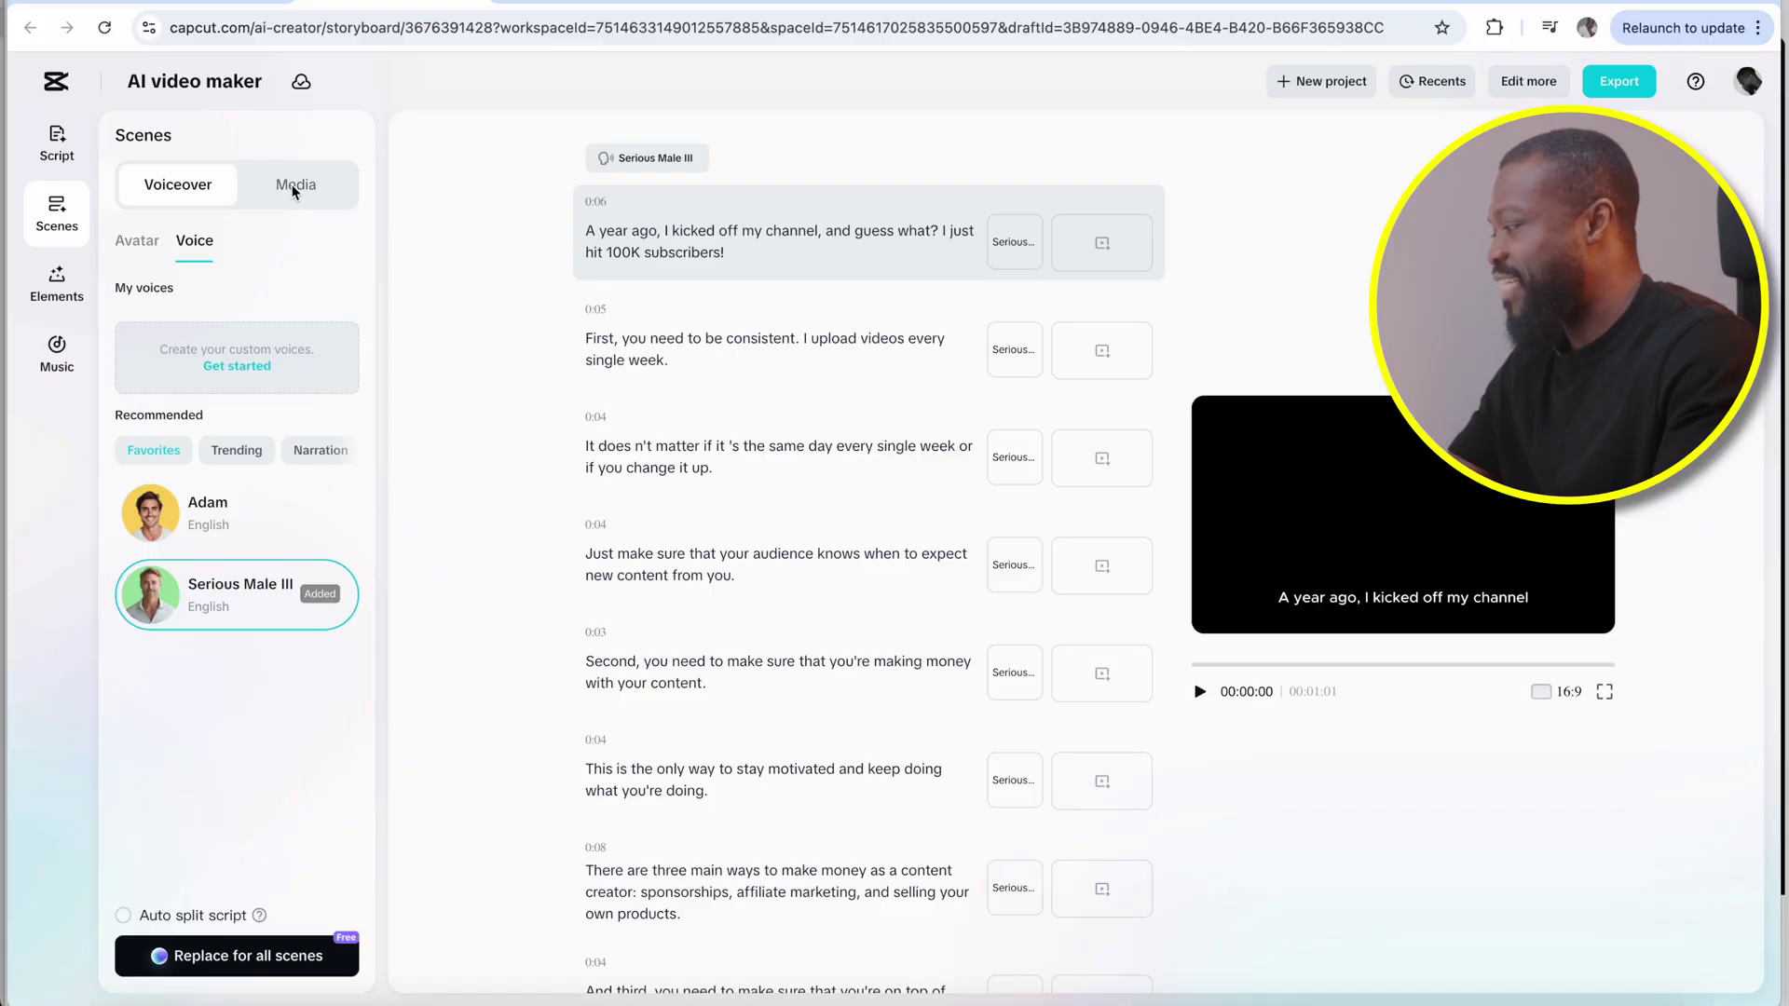
Look at the AI media styles, match stock media to the scenes instead, and preview the opening seconds of the video
{"action": "left_click", "coordinate": [295, 187]}
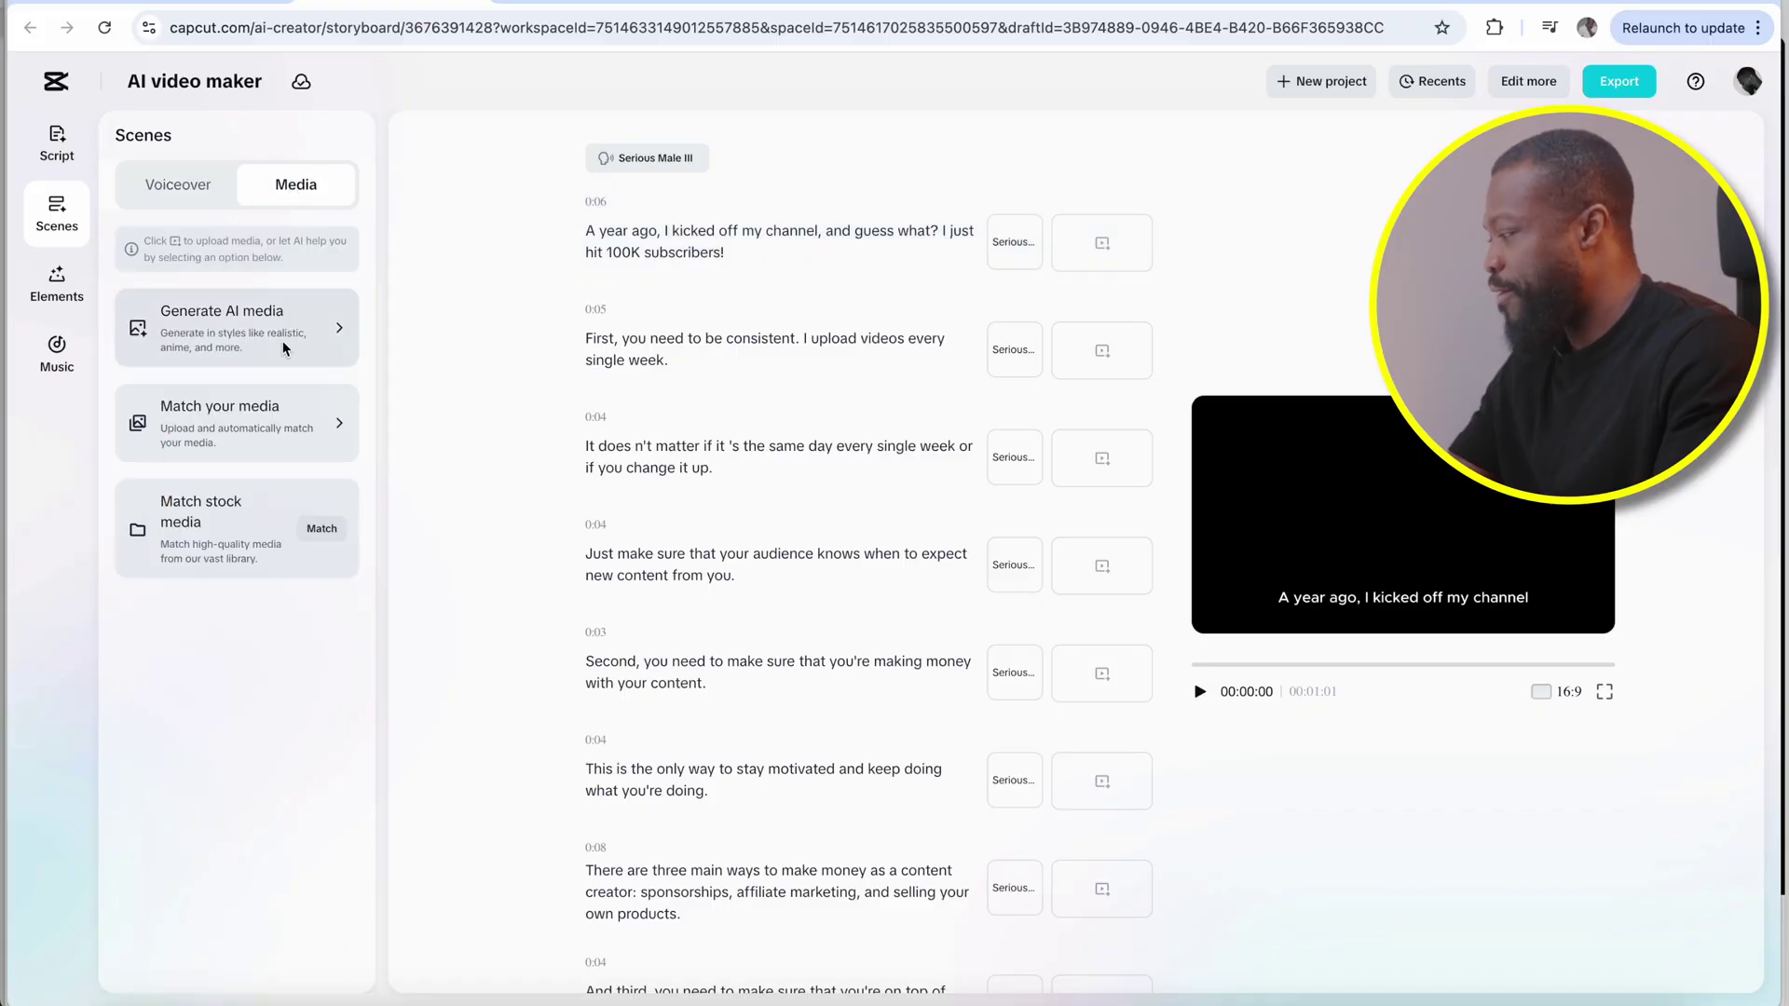
{"action": "left_click", "coordinate": [231, 326]}
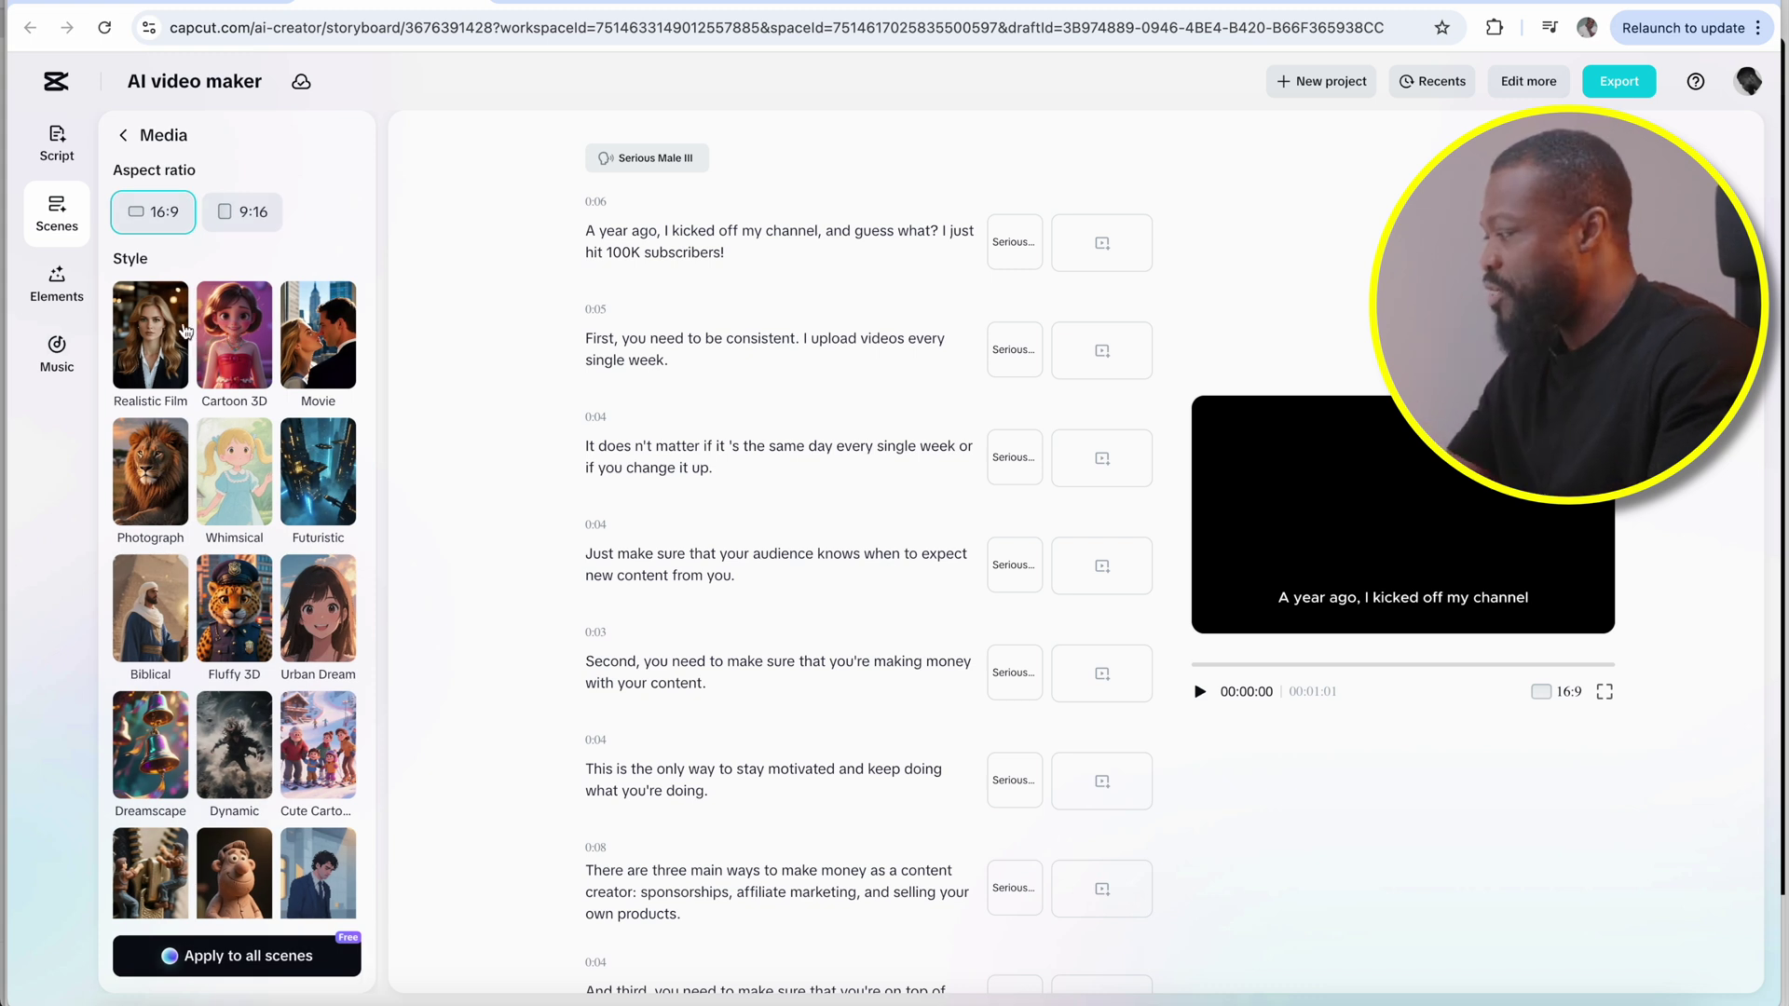
{"action": "left_click", "coordinate": [123, 135]}
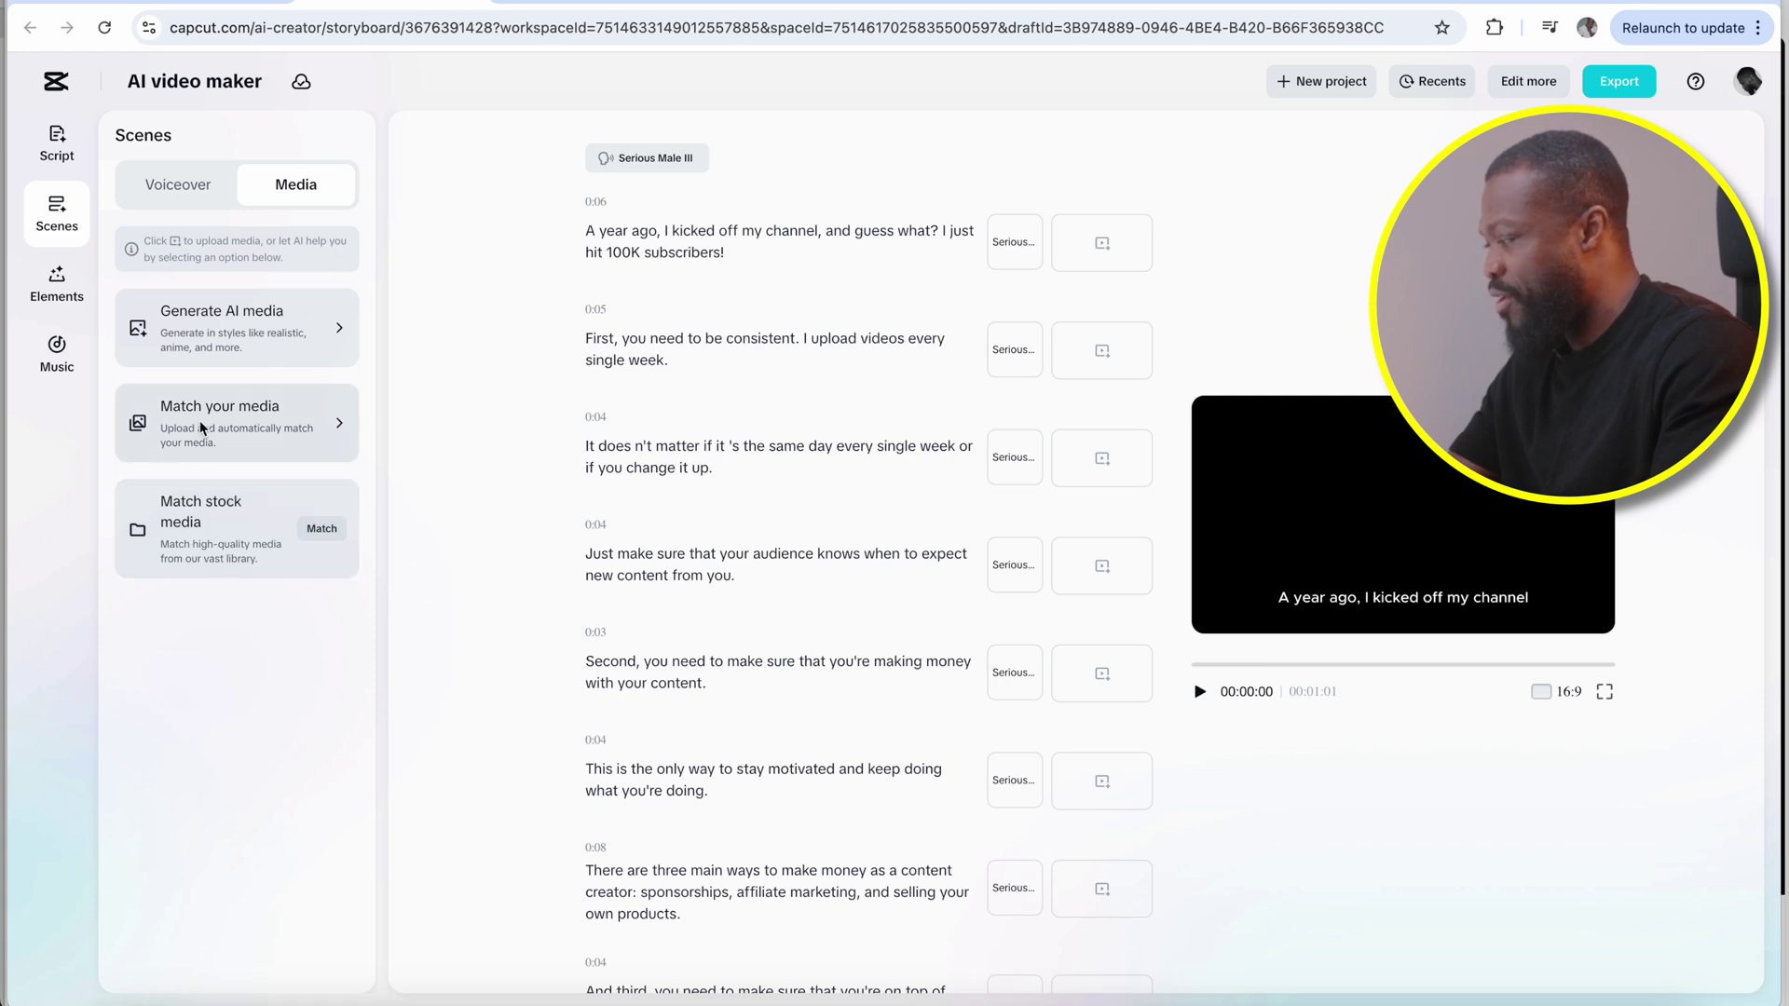
{"action": "left_click", "coordinate": [321, 529]}
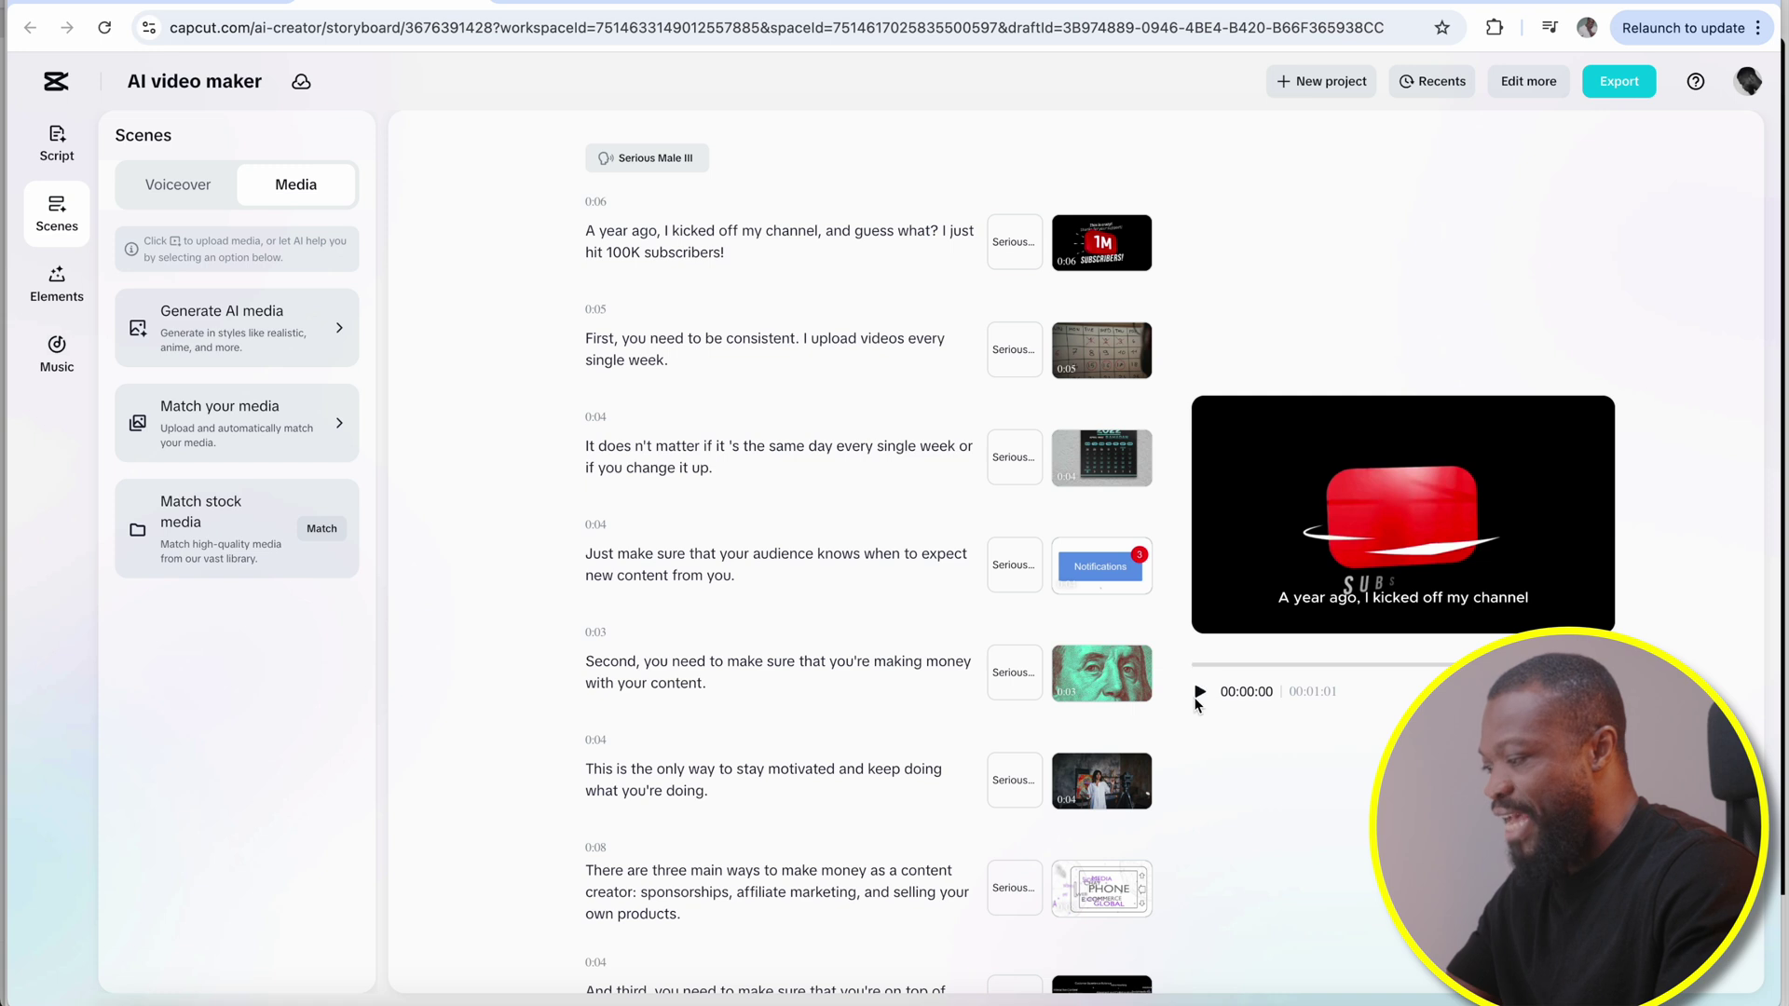
{"action": "left_click", "coordinate": [1200, 695]}
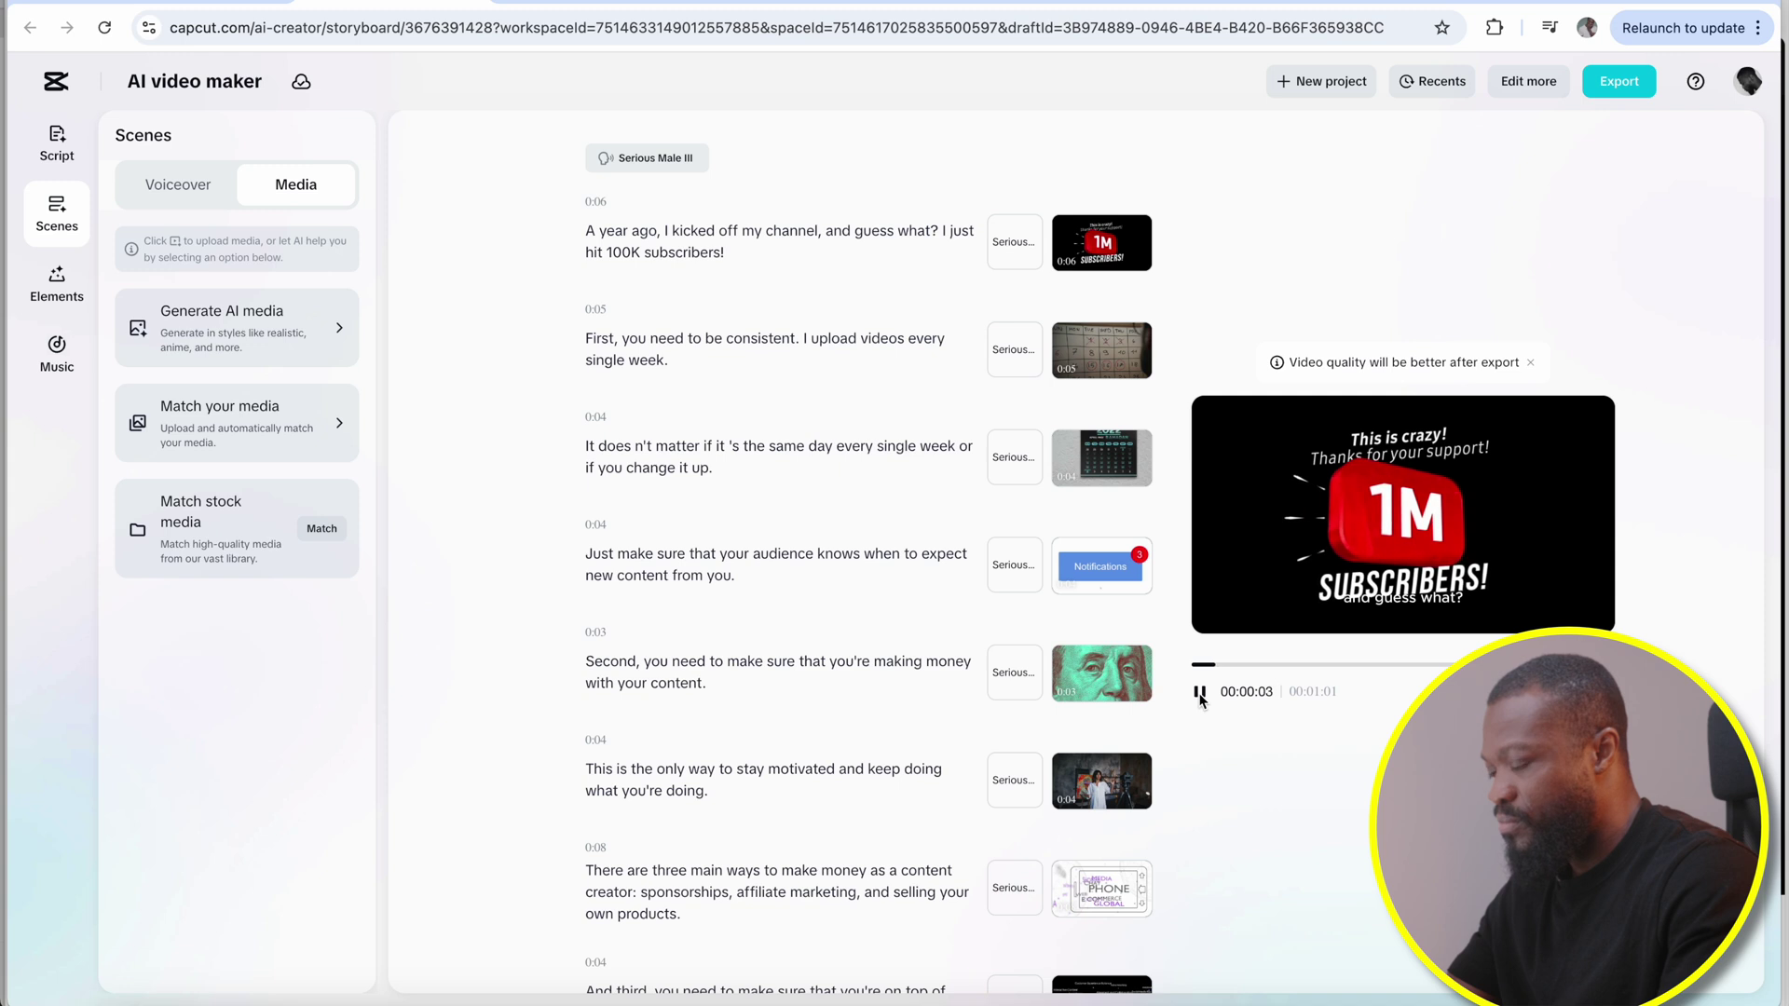
{"action": "left_click", "coordinate": [1200, 692]}
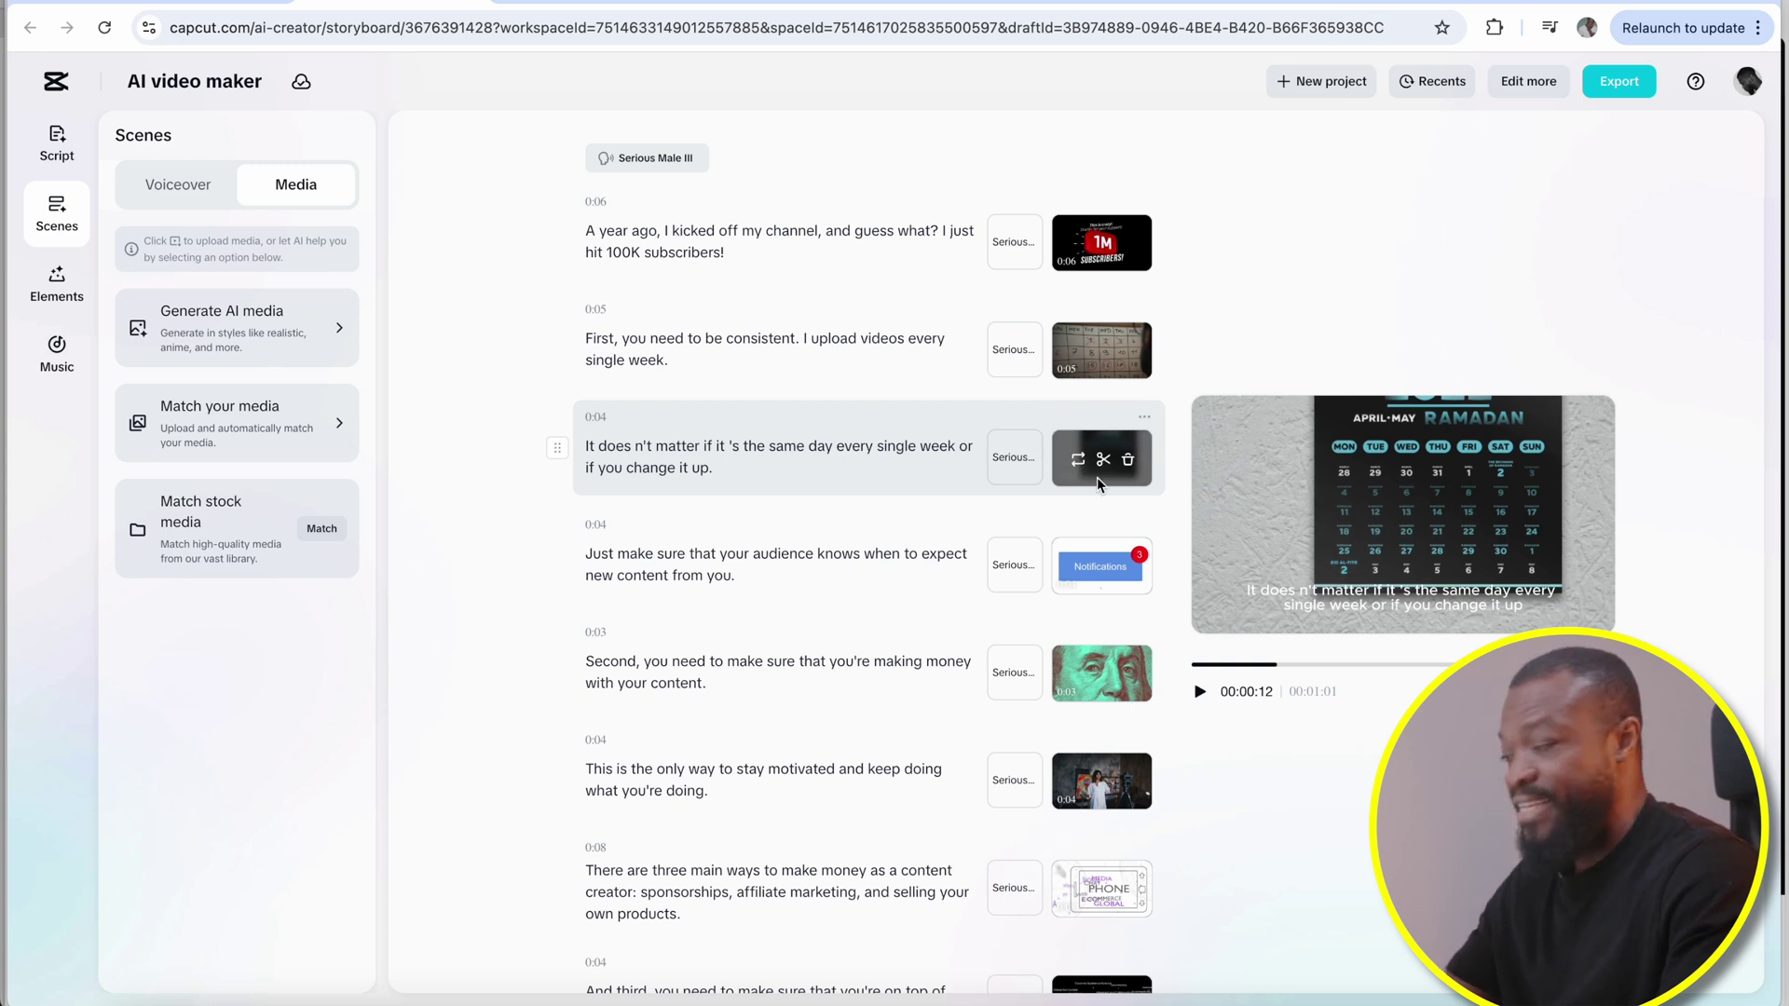
Apply the yellow-highlight "BROWN FOX" caption template and add the recommended music track "Cowardly in love. .. To a poetic work"
{"action": "left_click", "coordinate": [65, 290]}
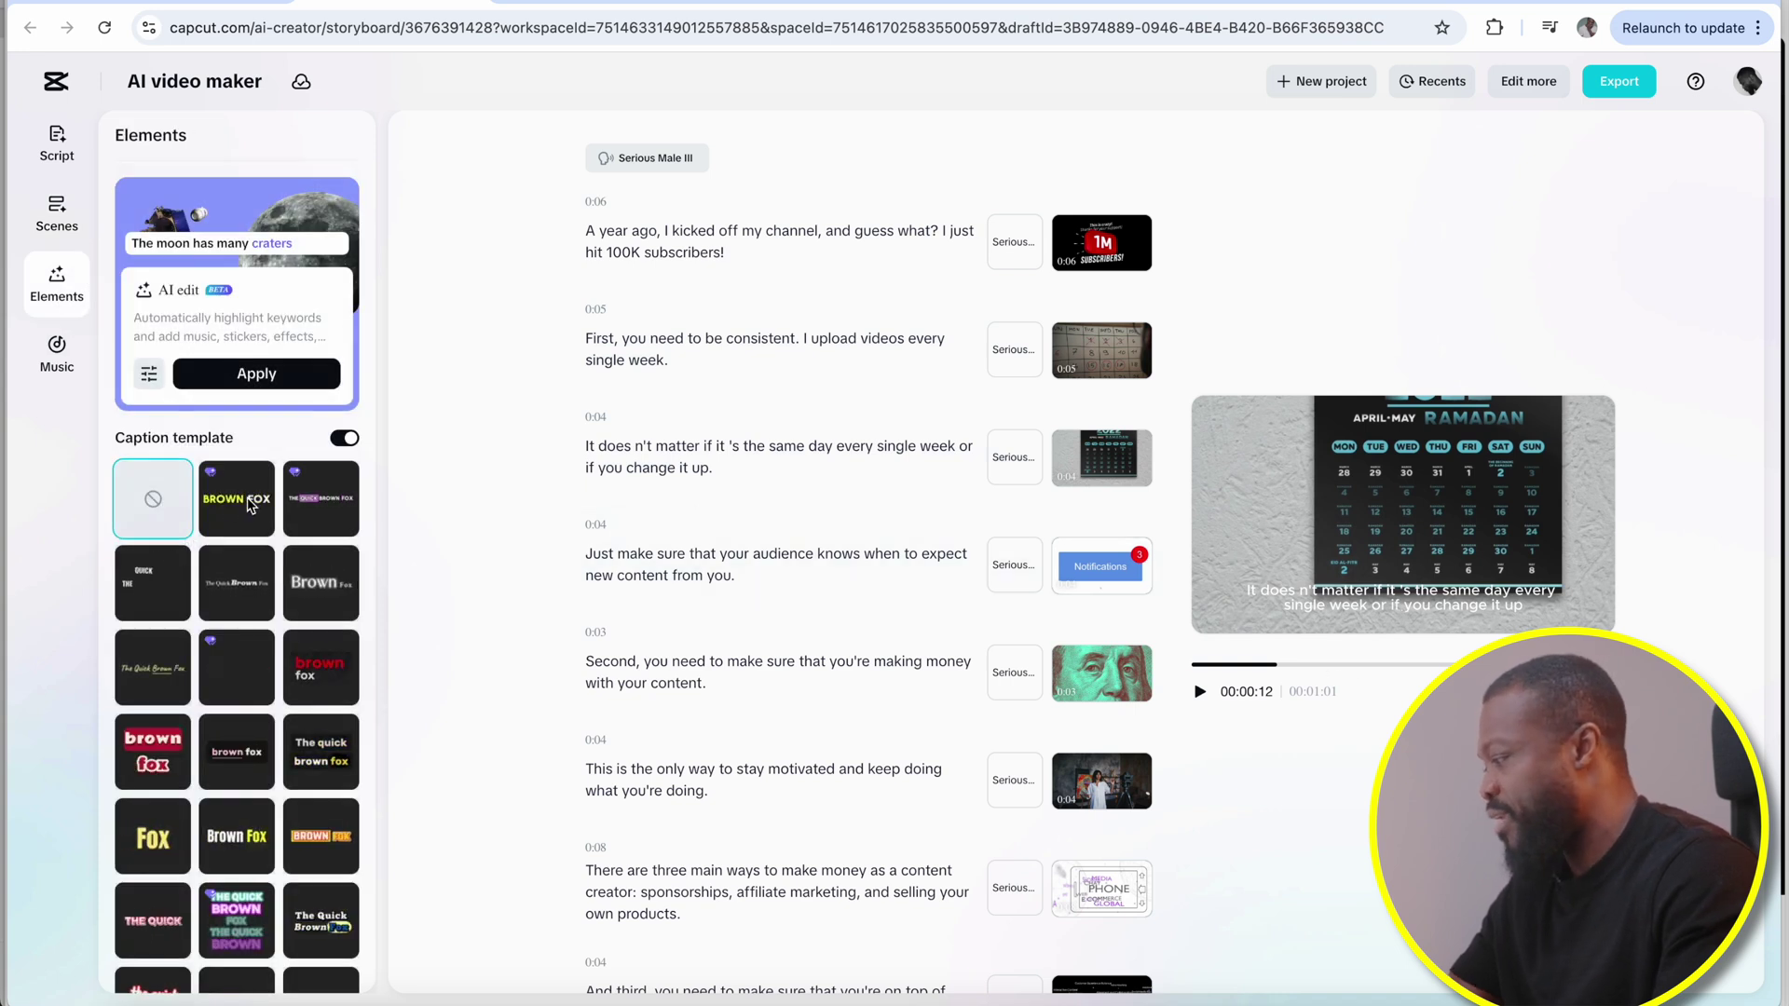
{"action": "left_click", "coordinate": [233, 508]}
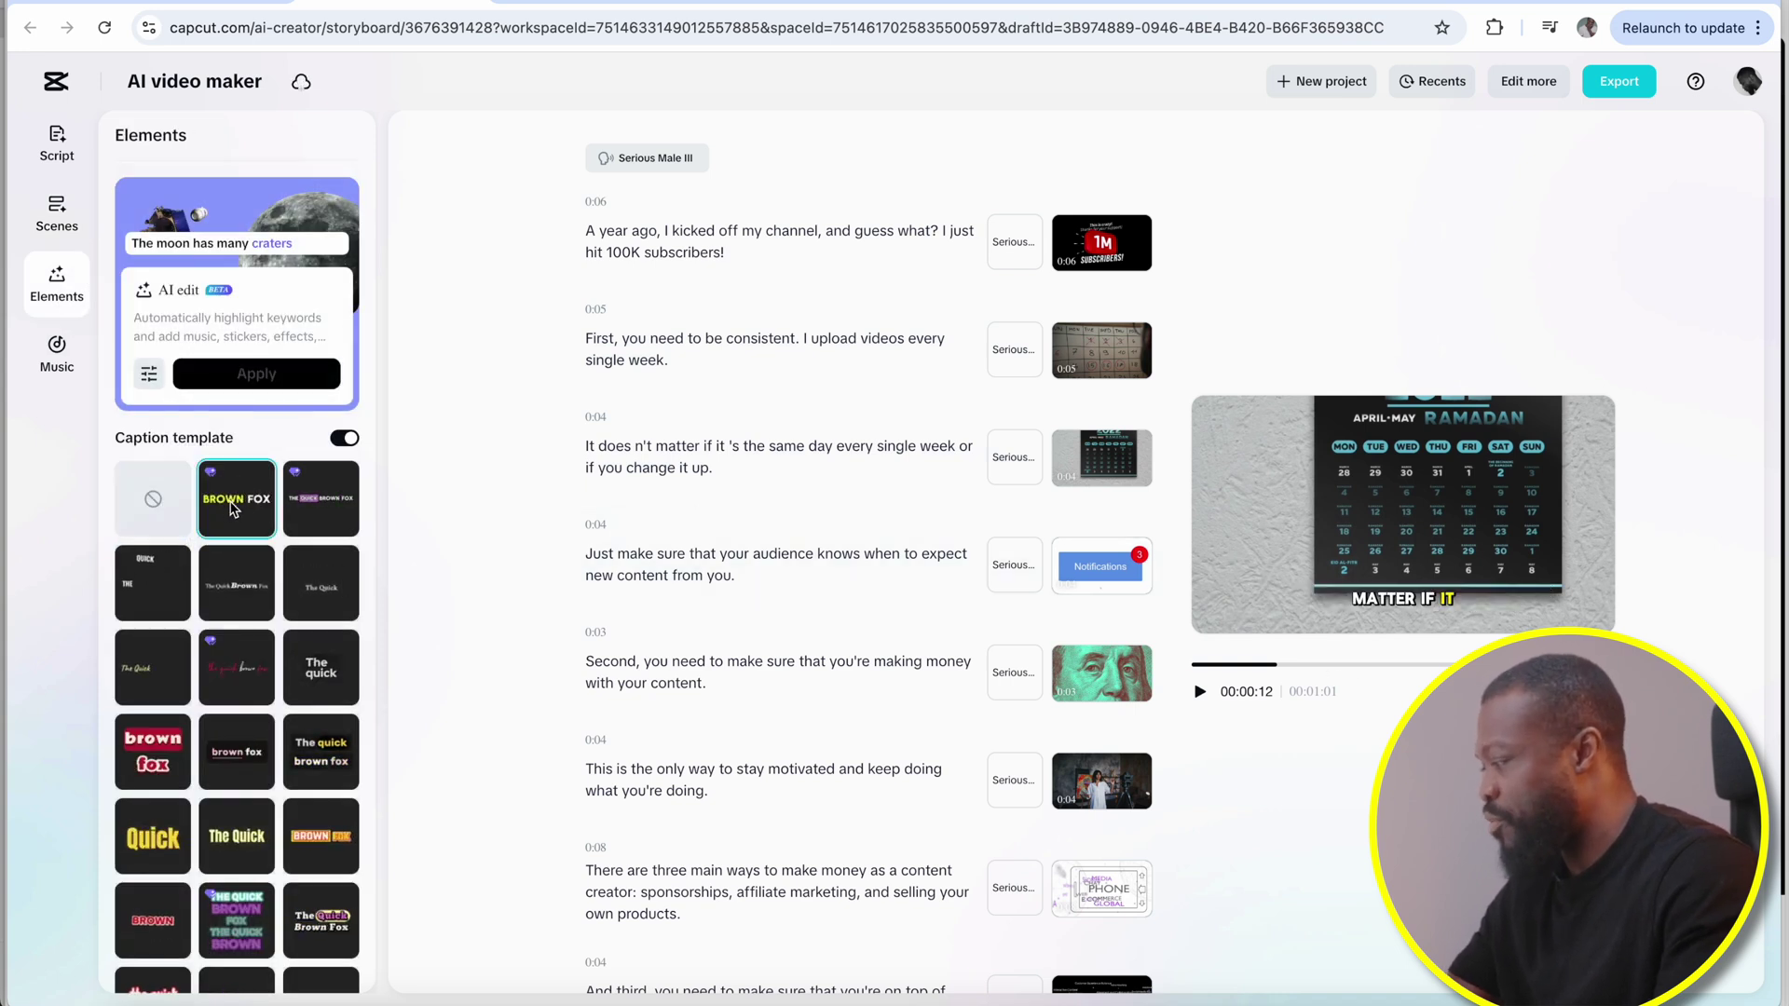
{"action": "left_click", "coordinate": [59, 359]}
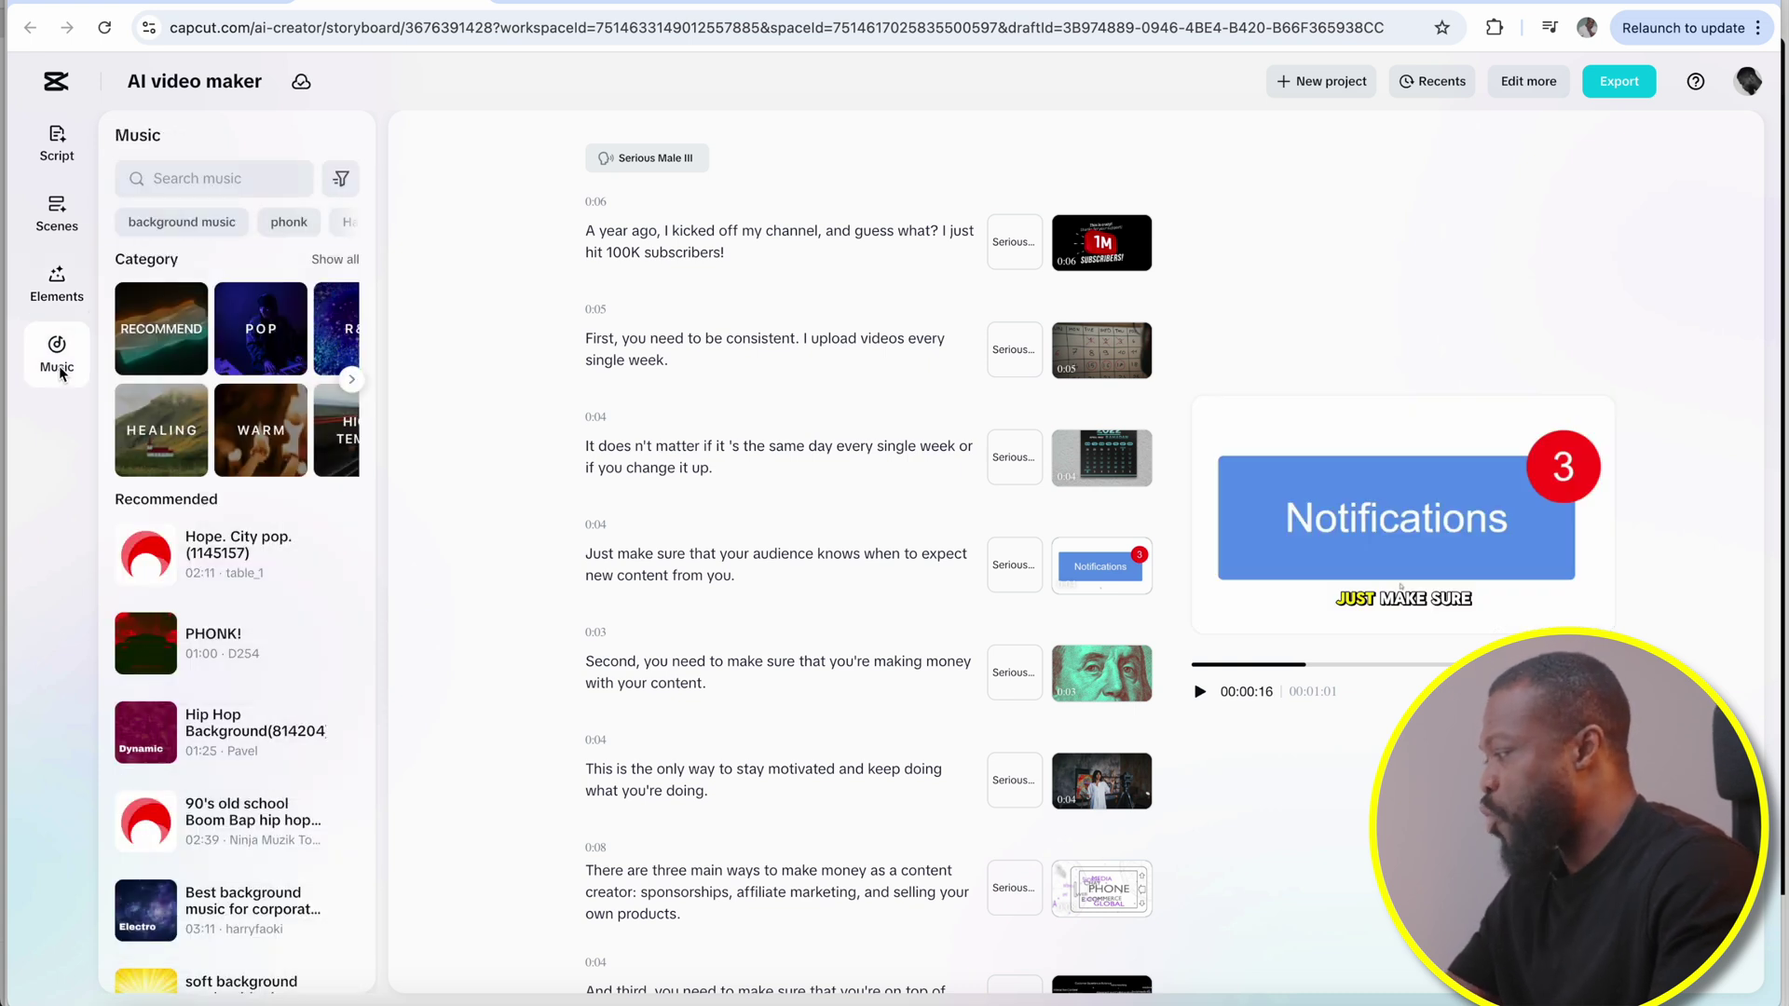
{"action": "left_click", "coordinate": [149, 345]}
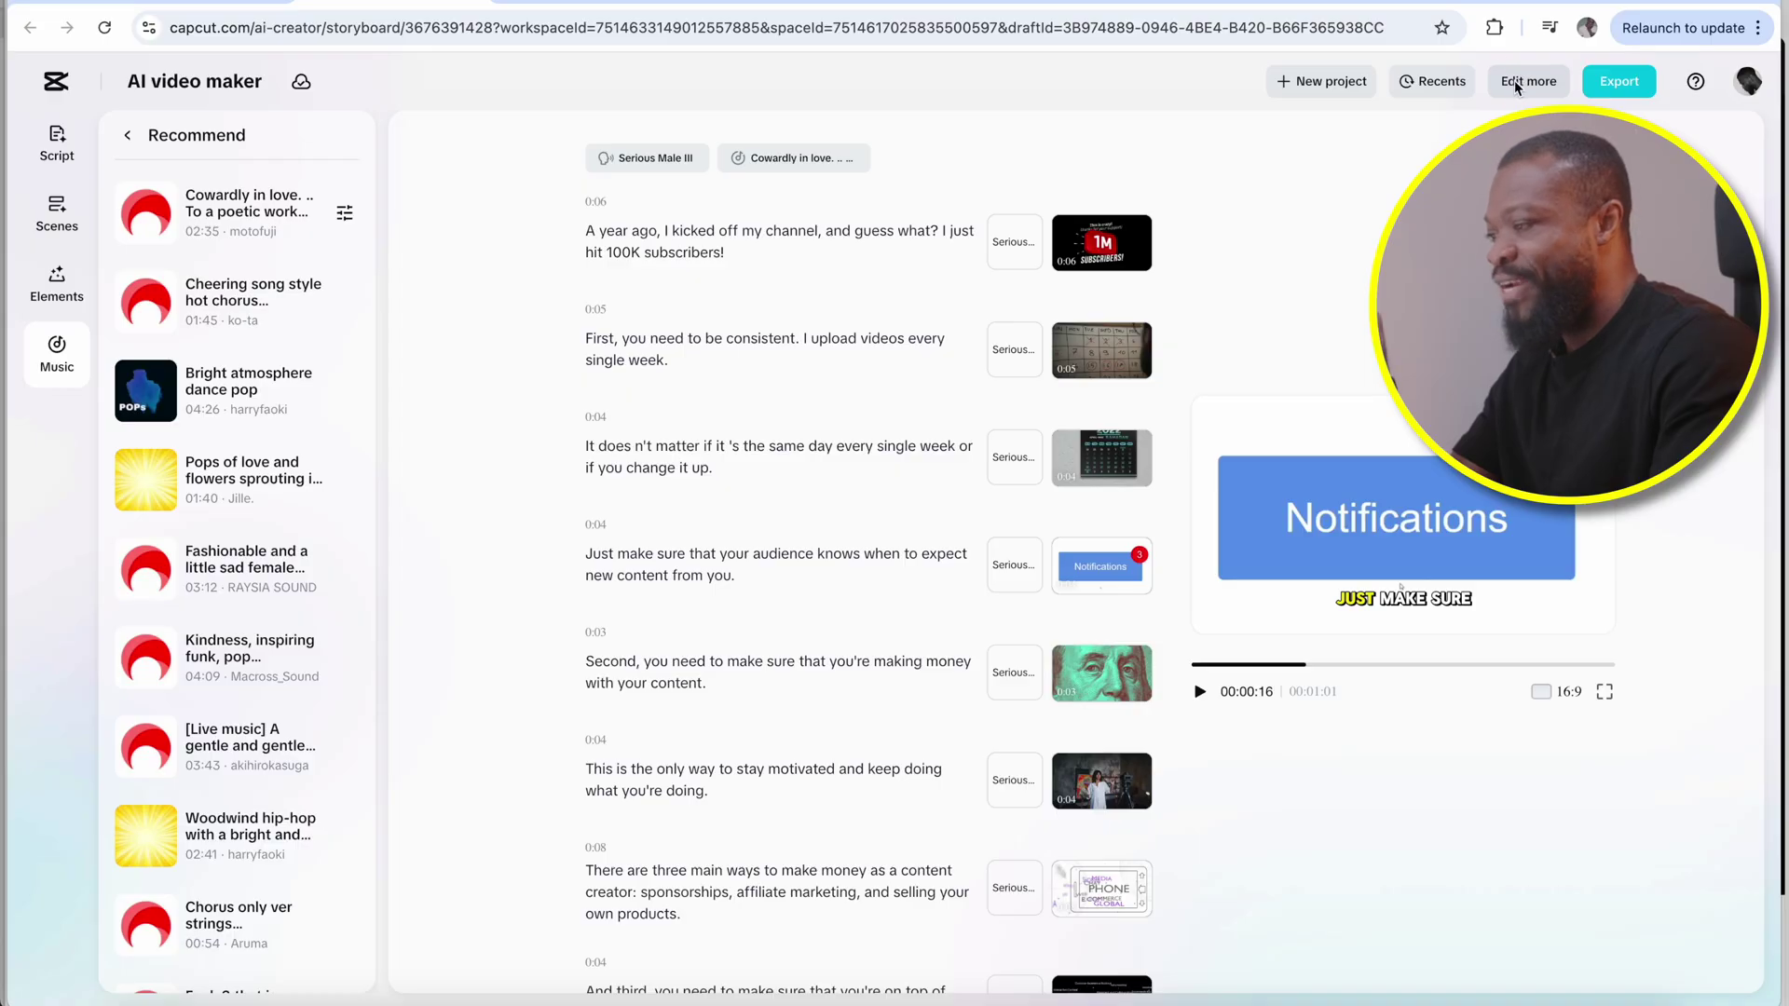
Open the project in the full editor and keyframe the first clip's scale from 100% at its start to 138% near its end
{"action": "left_click", "coordinate": [1513, 80]}
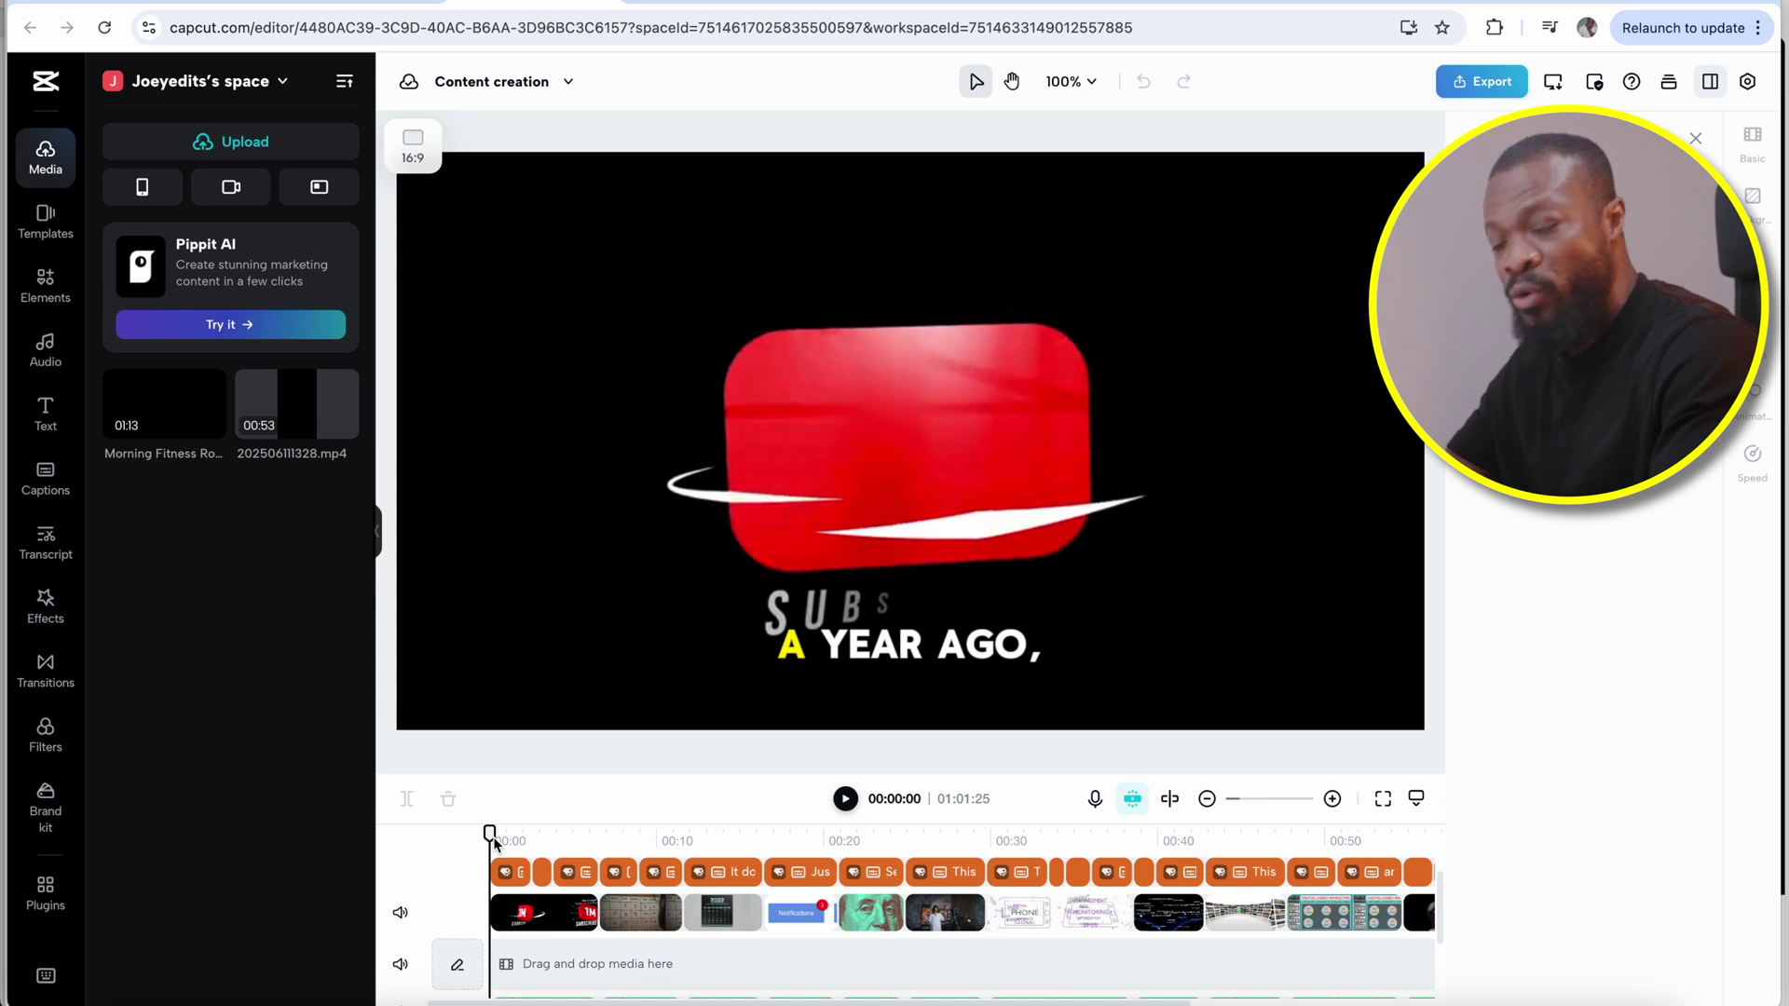
{"action": "left_click", "coordinate": [513, 916]}
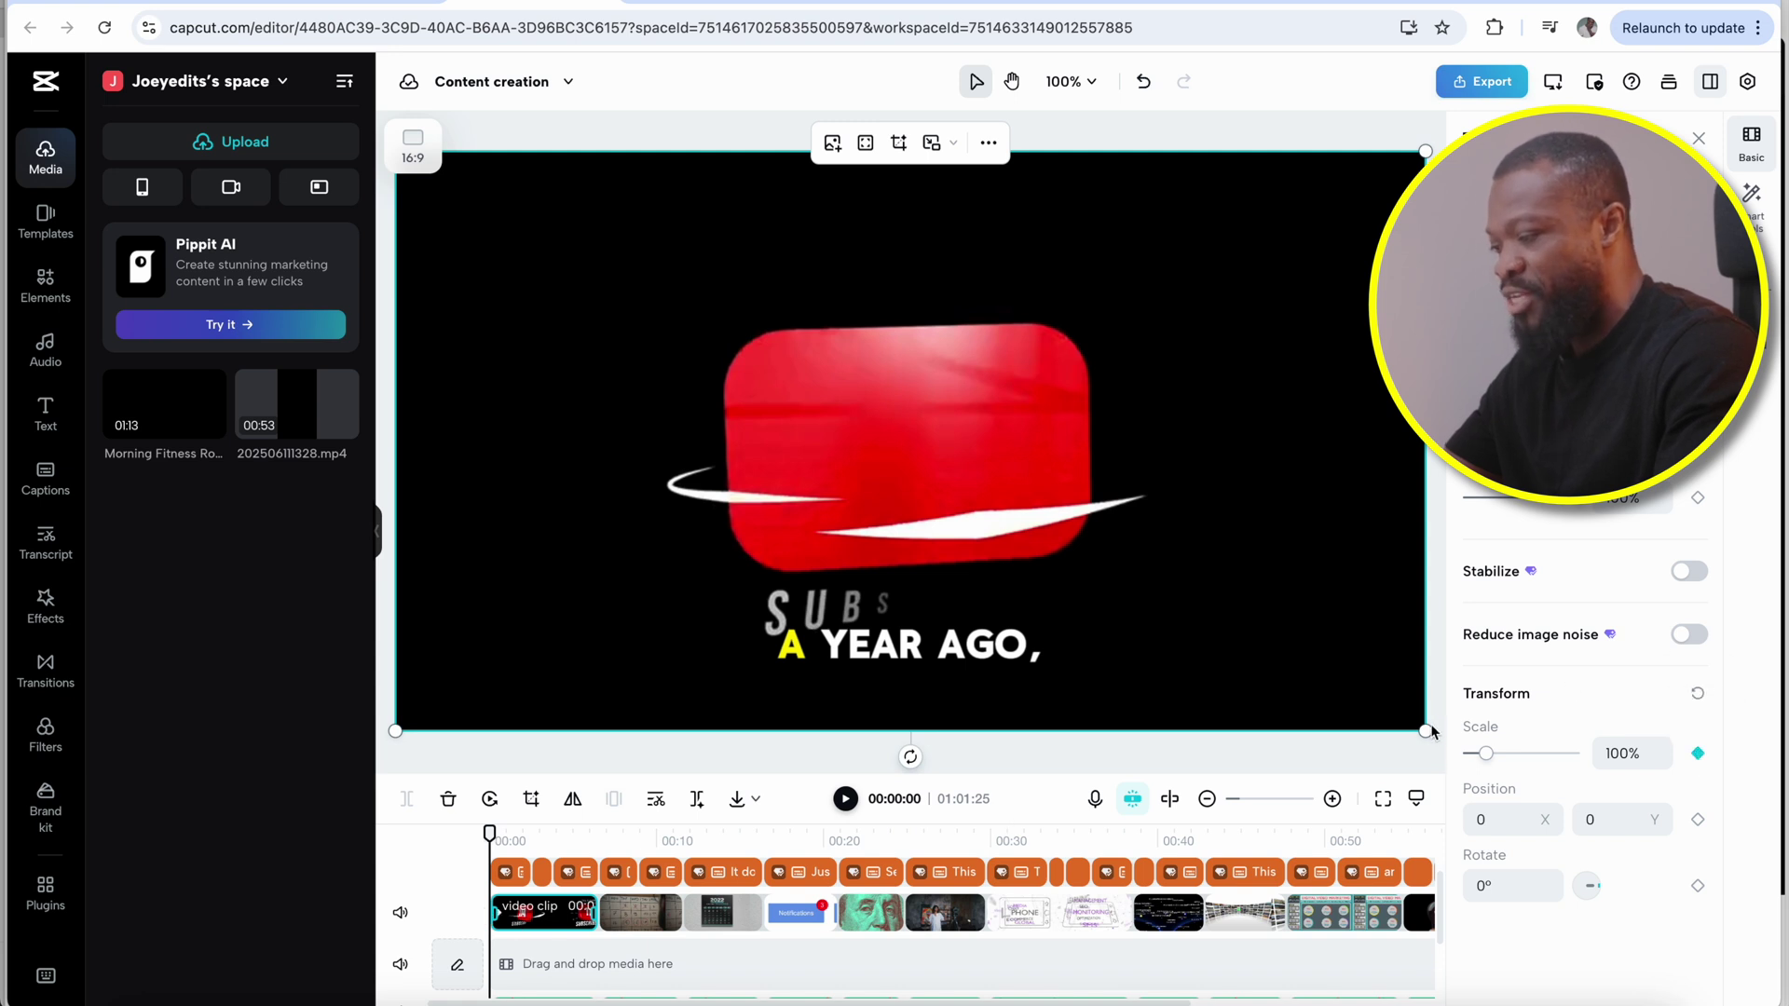
{"action": "left_click_drag", "start_coordinate": [573, 829], "coordinate": [585, 832]}
{"action": "left_click_drag", "start_coordinate": [1487, 758], "coordinate": [1497, 755]}
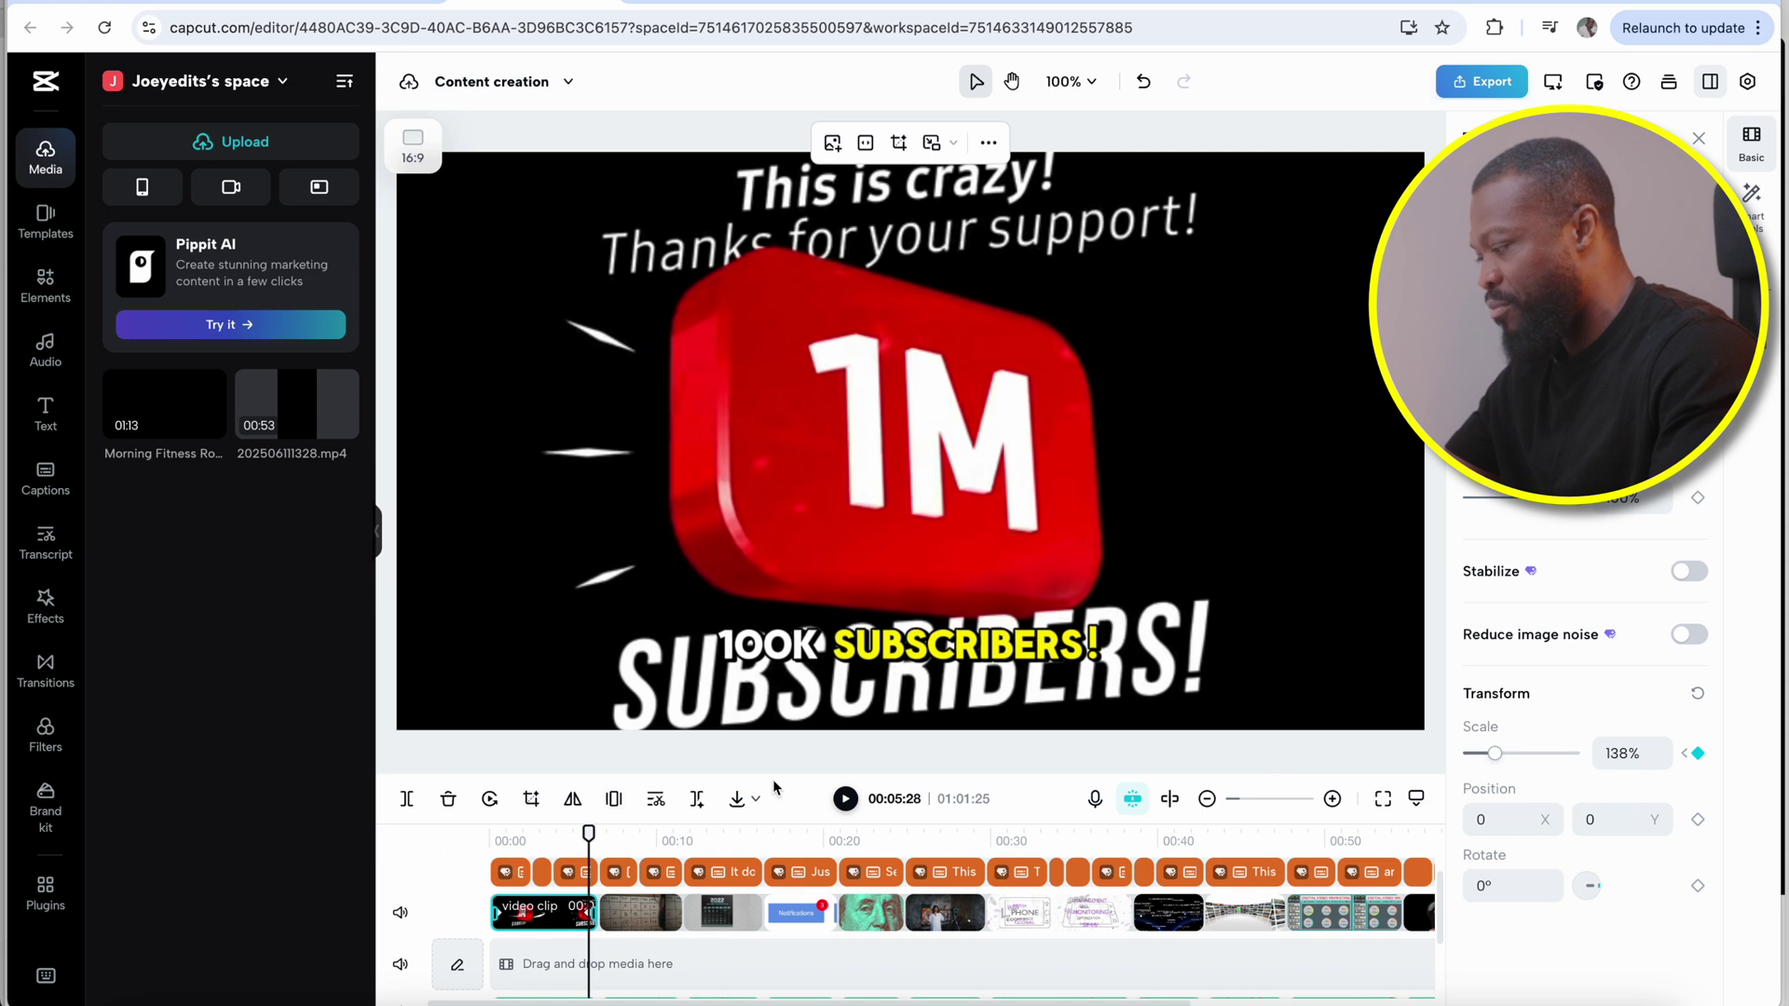
Play the first clip from the start to check its zoom animation and look through the timeline's tracks
{"action": "left_click", "coordinate": [490, 830]}
{"action": "key", "text": "space"}
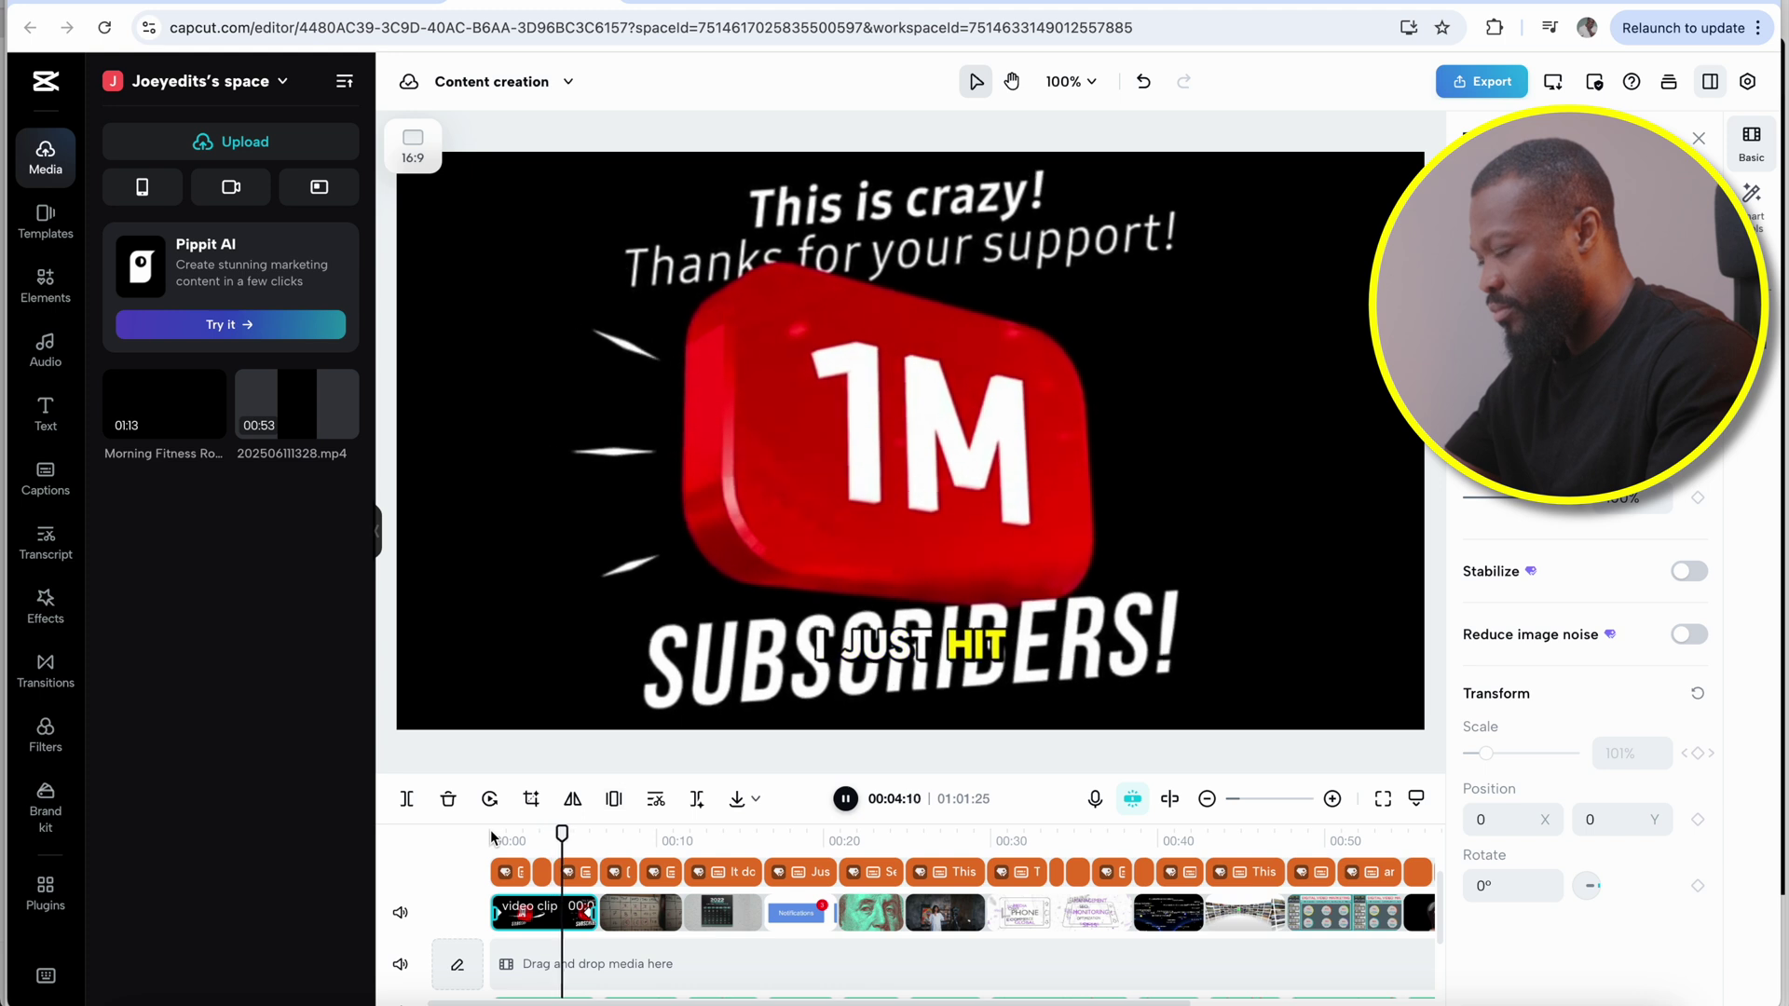
{"action": "key", "text": "space"}
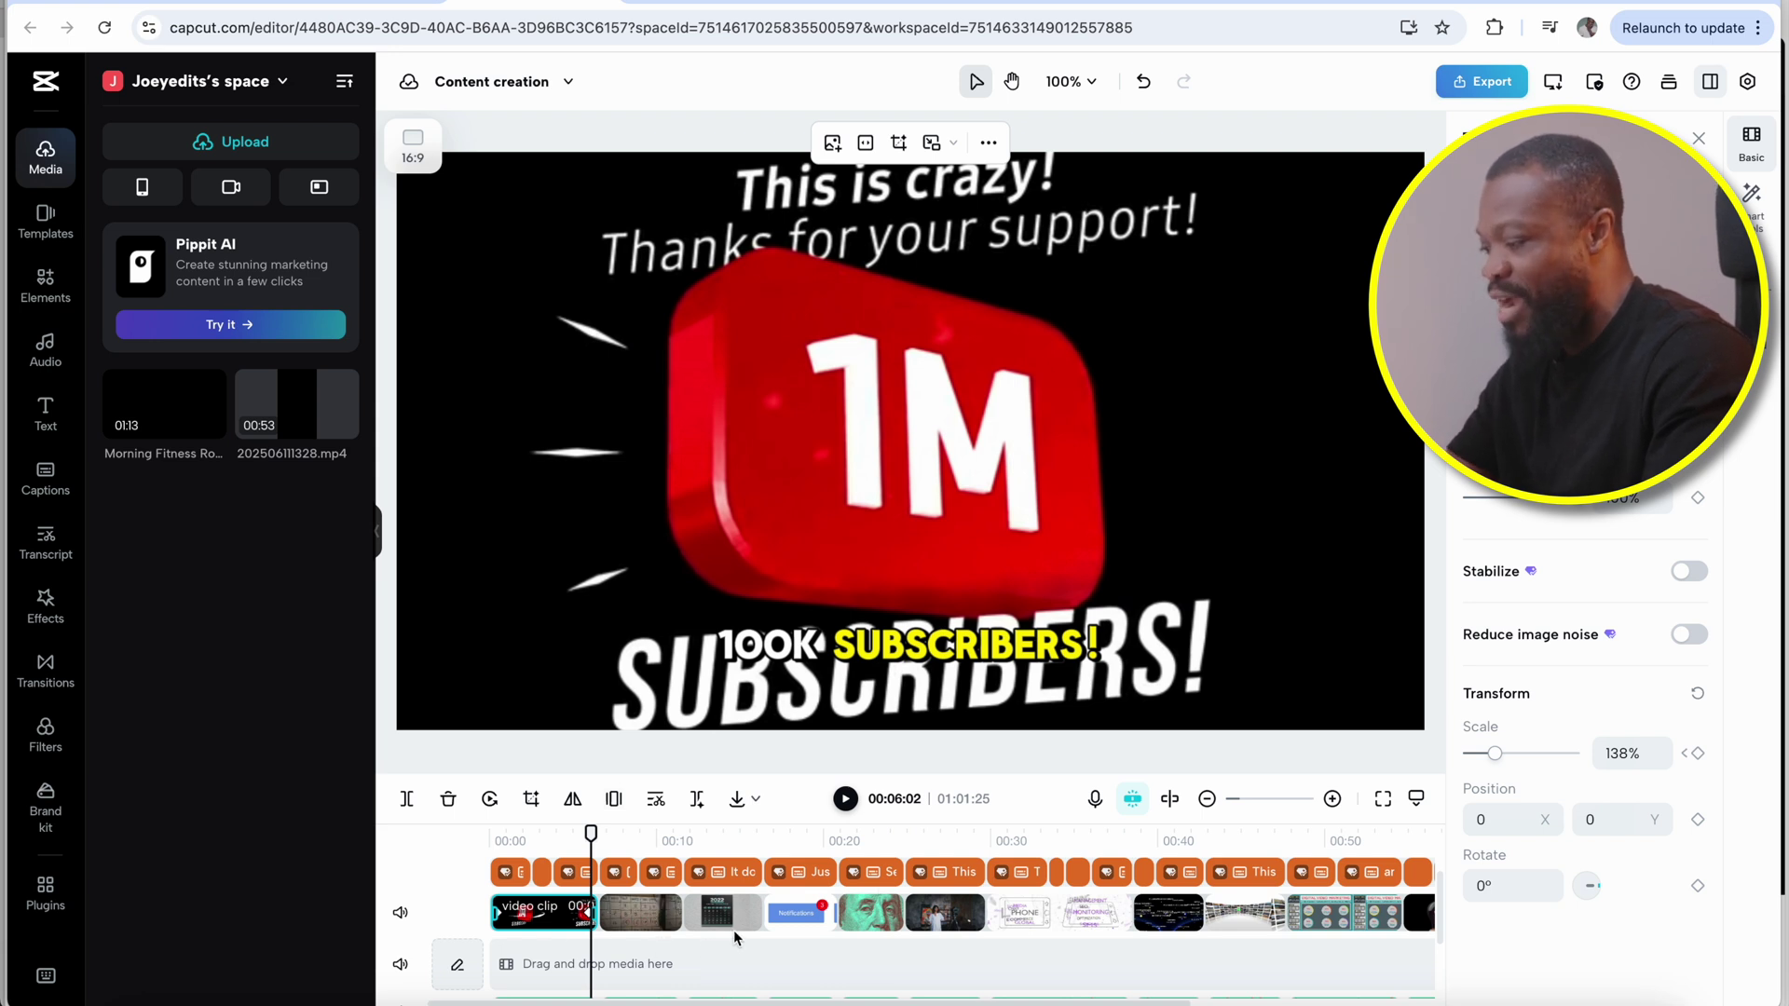
{"action": "scroll", "coordinate": [891, 887], "scroll_direction": "down", "scroll_amount": 2}
{"action": "scroll", "coordinate": [890, 887], "scroll_direction": "up", "scroll_amount": 2}
{"action": "scroll", "coordinate": [890, 887], "scroll_direction": "down", "scroll_amount": 2}
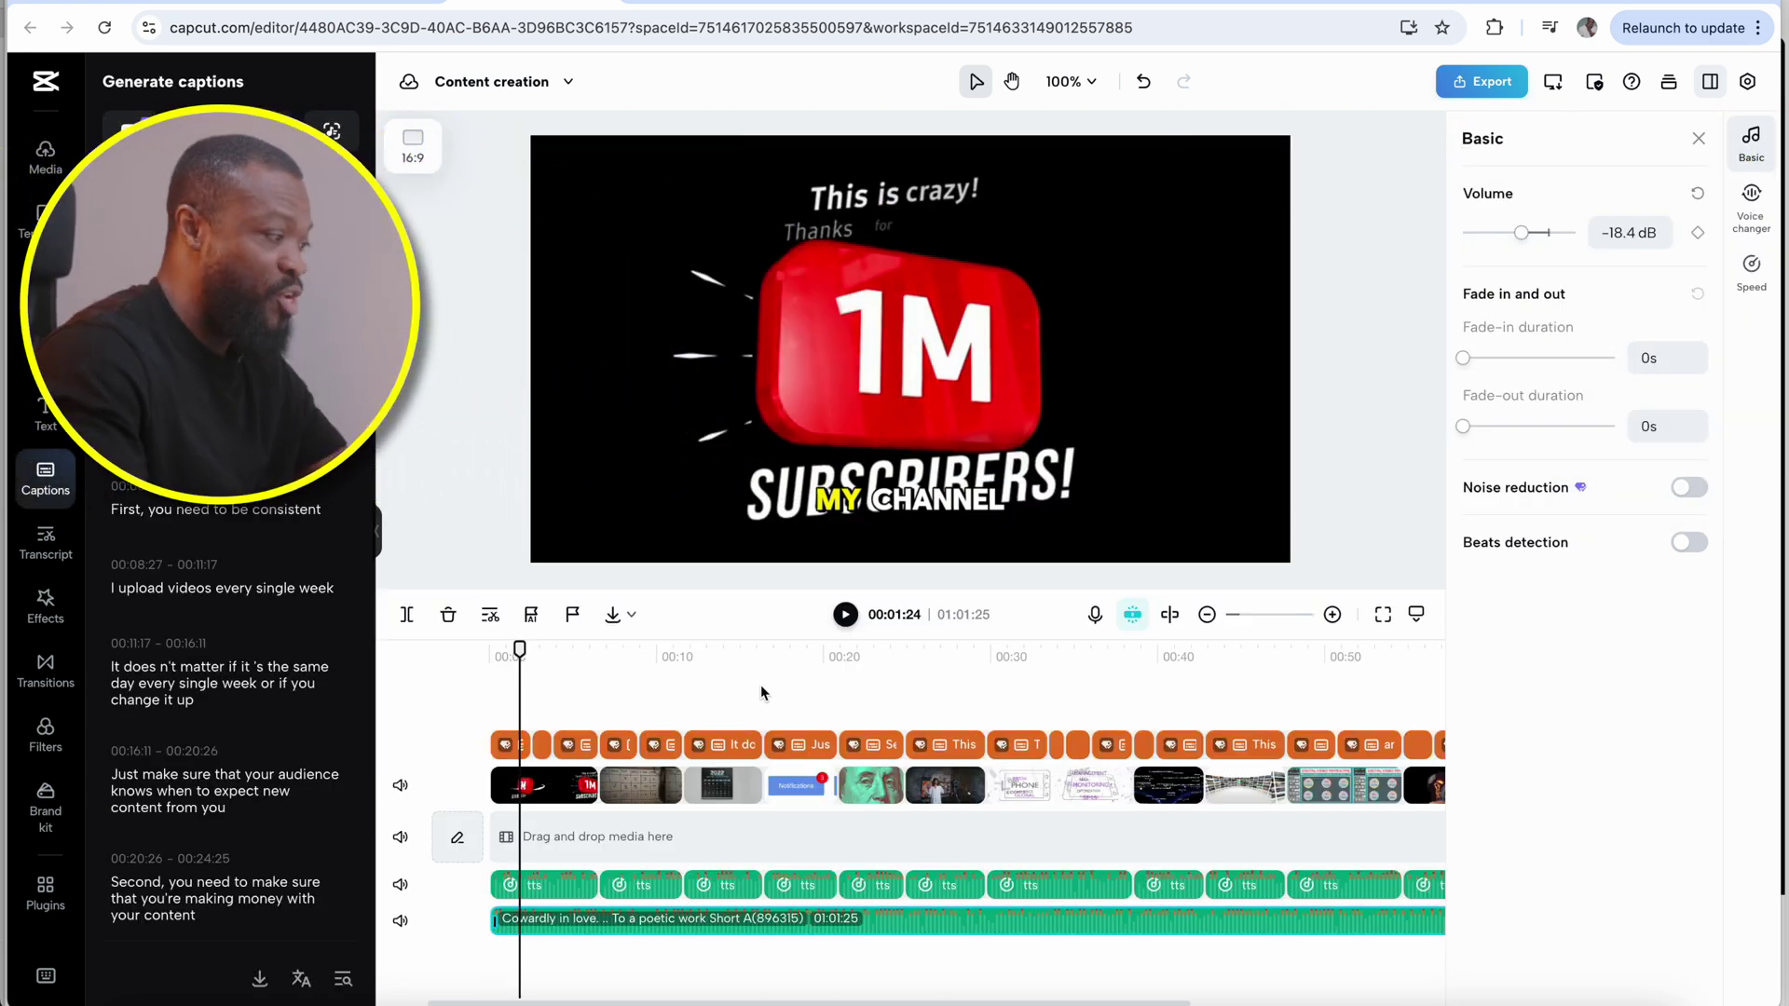
Open the download settings for the "Content creation" video and set the export resolution to 4k
{"action": "left_click", "coordinate": [1481, 84]}
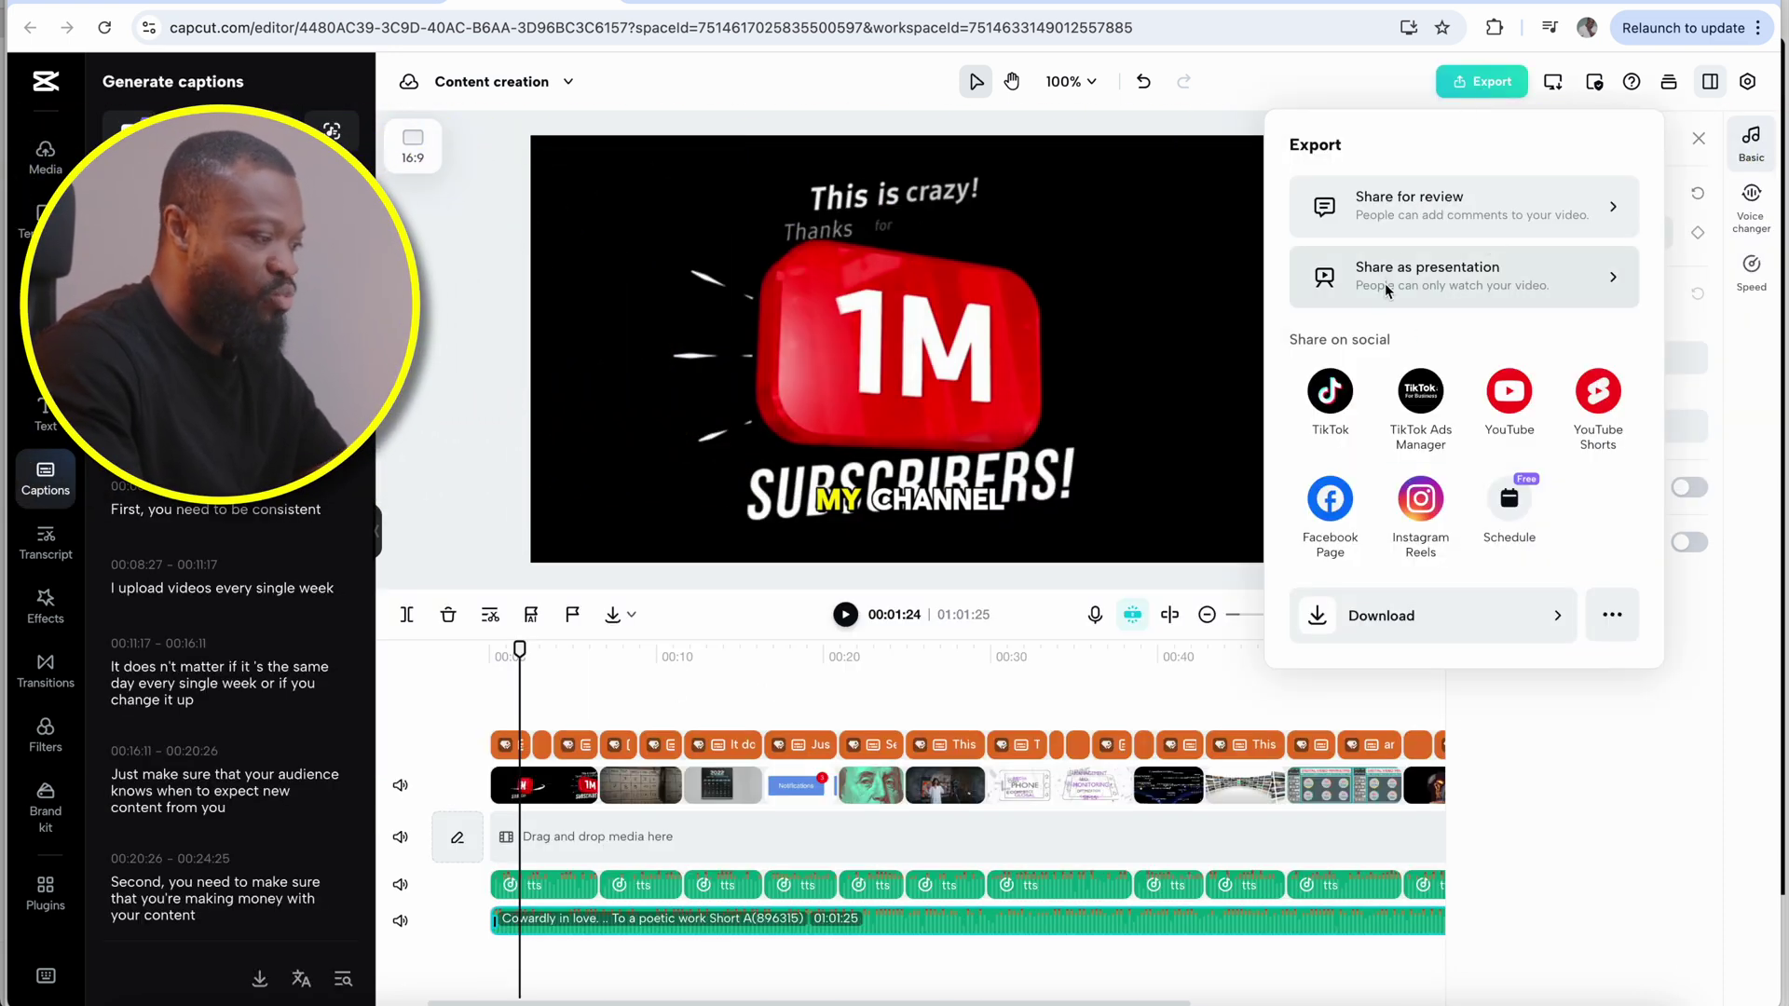
{"action": "left_click", "coordinate": [1376, 618]}
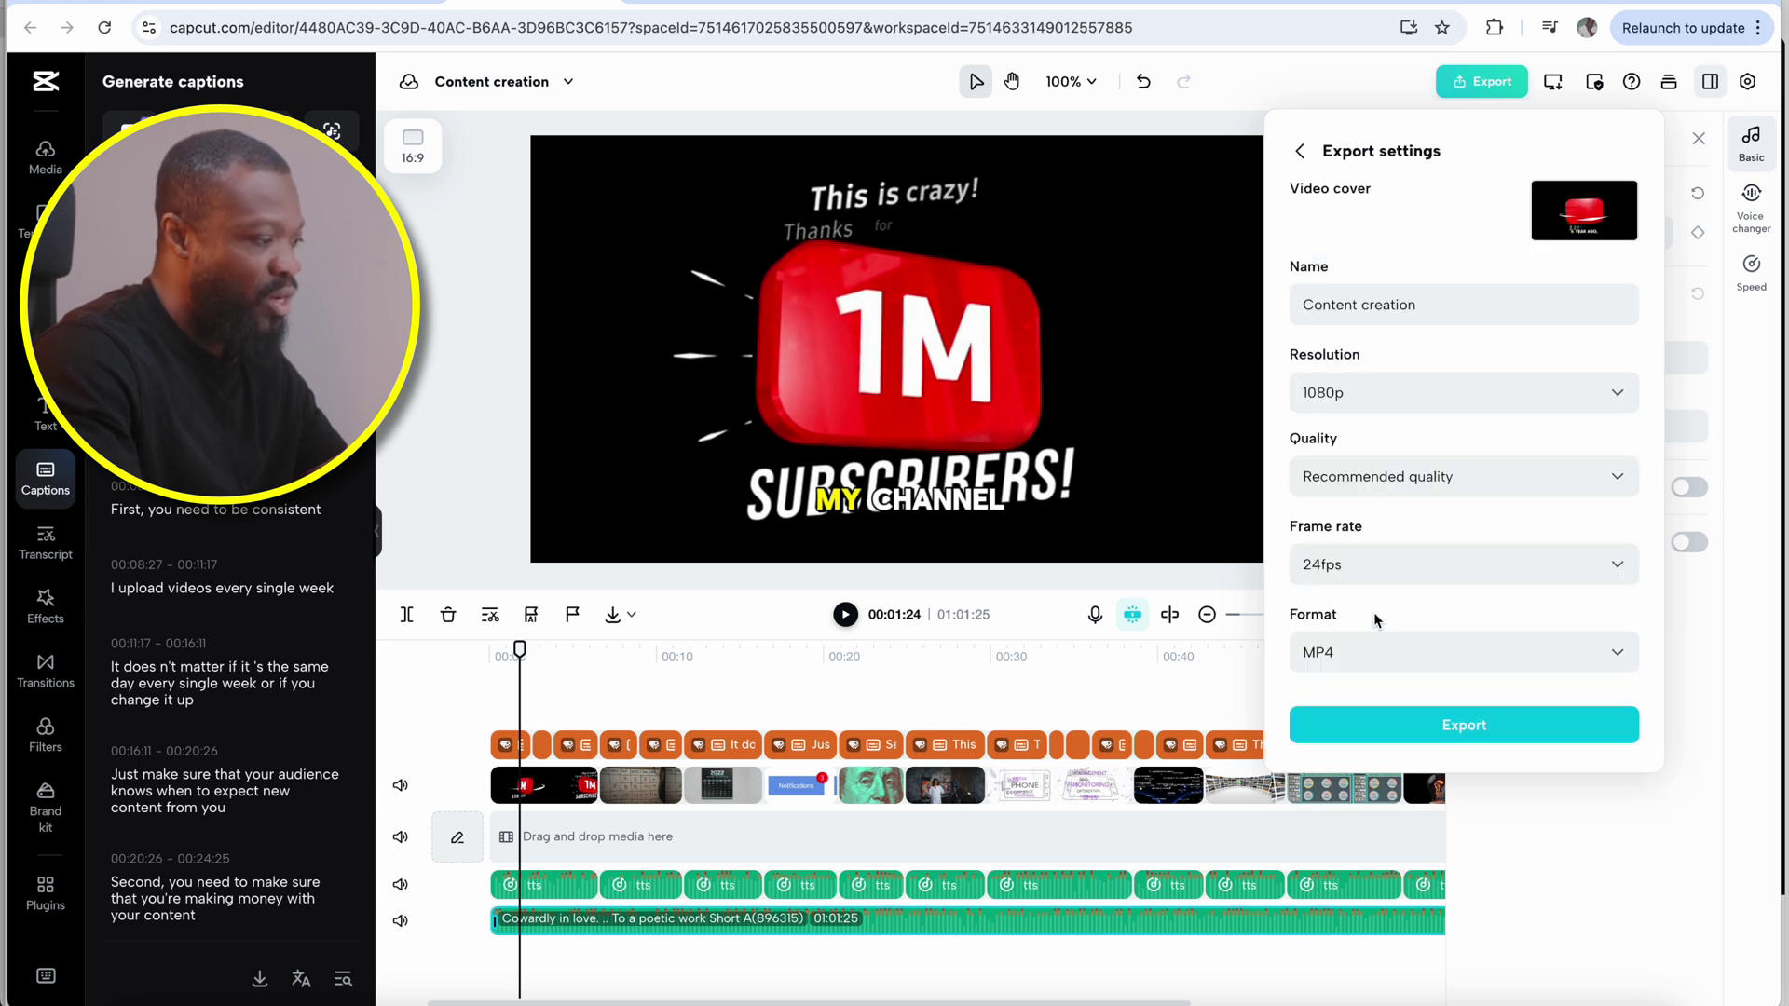
{"action": "left_click", "coordinate": [1276, 305]}
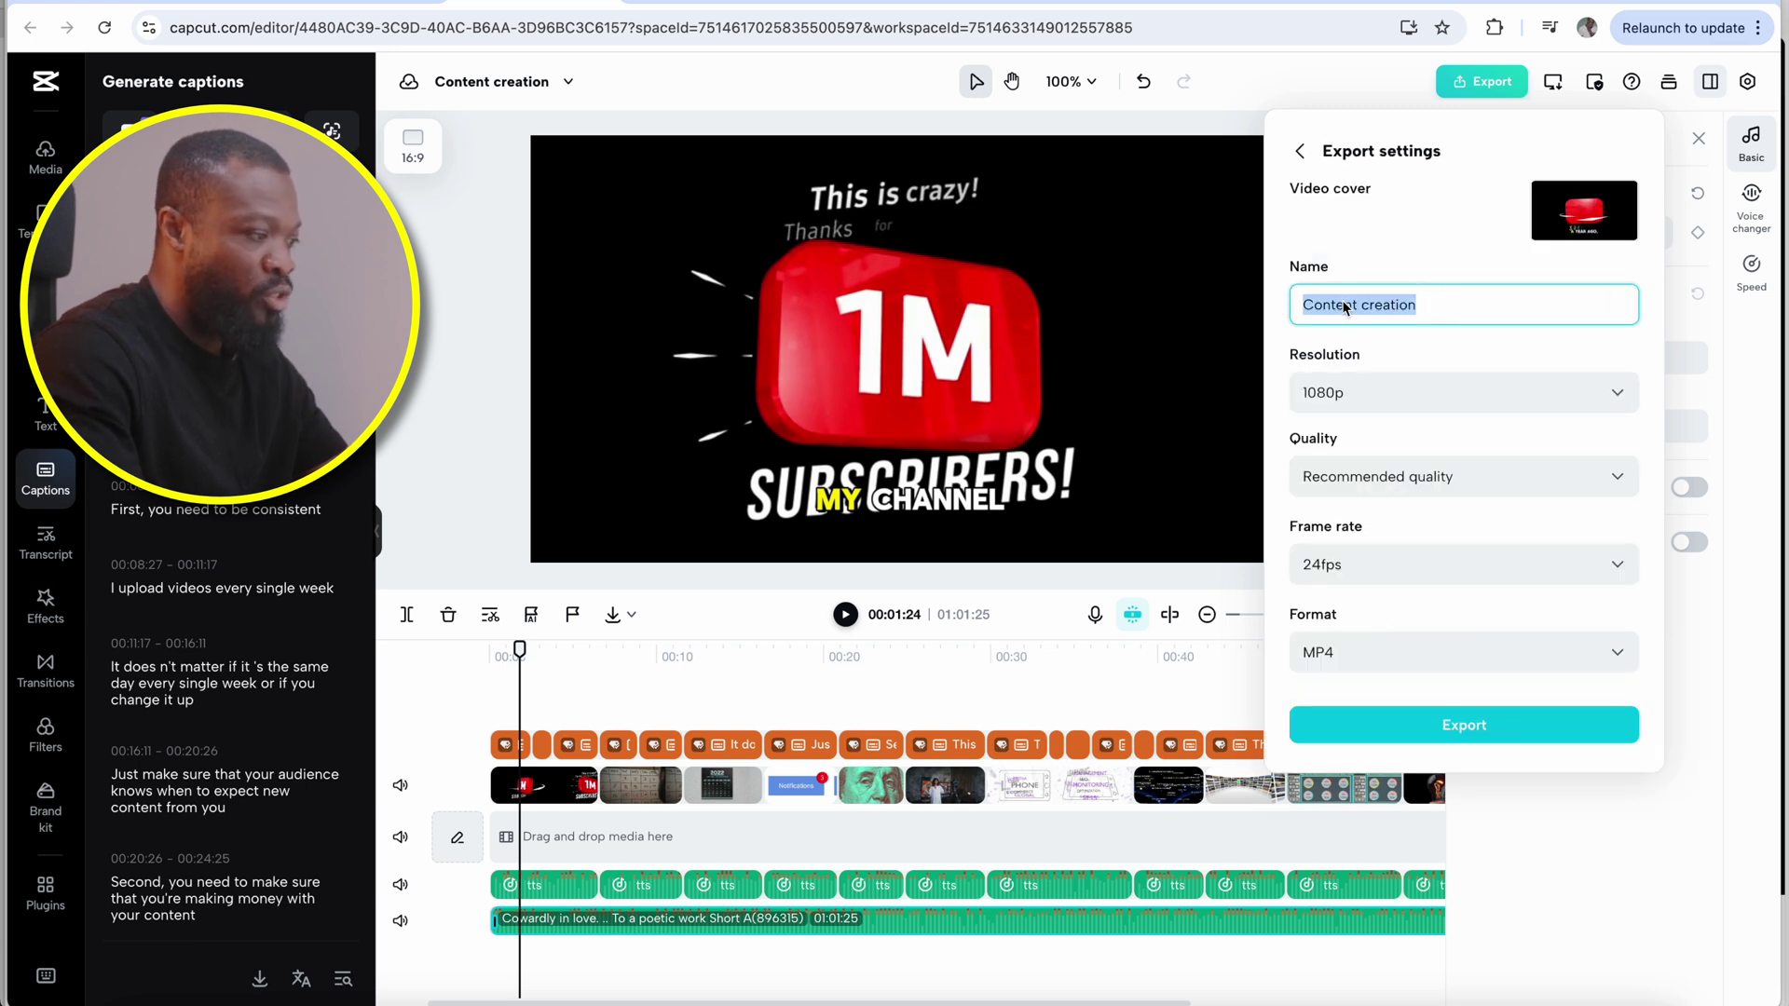
{"action": "left_click", "coordinate": [1345, 394]}
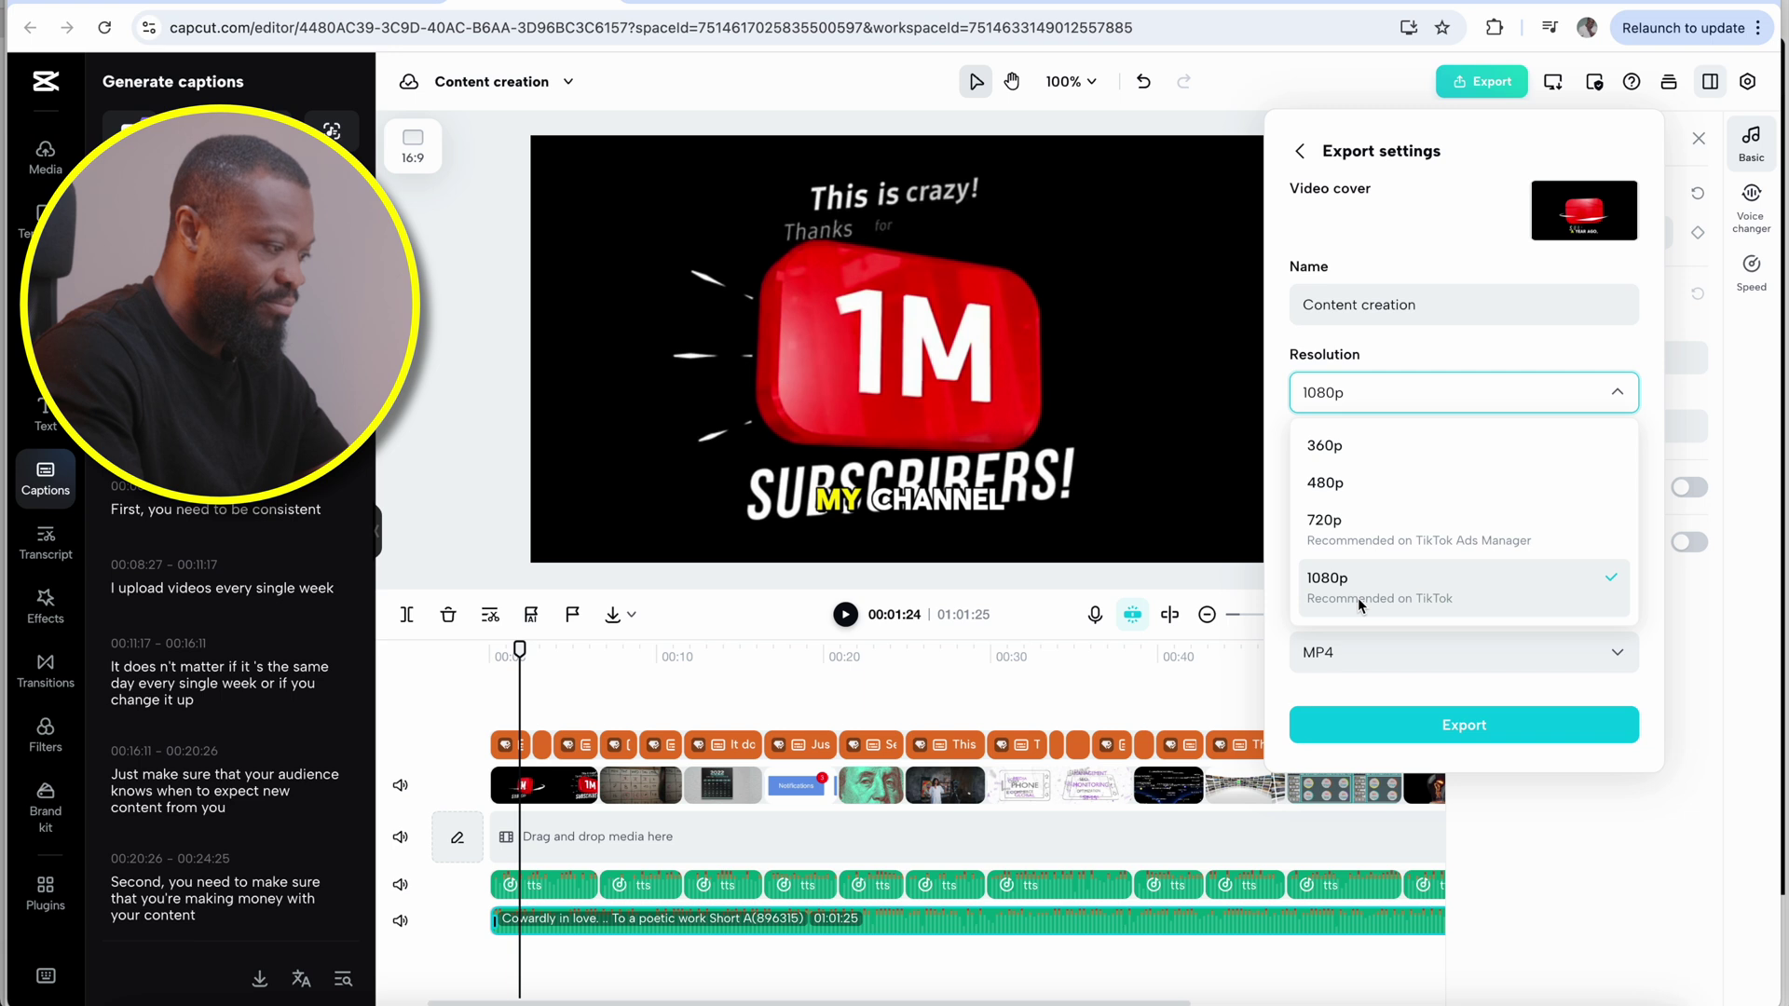
{"action": "scroll", "coordinate": [1357, 604], "scroll_direction": "down", "scroll_amount": 2}
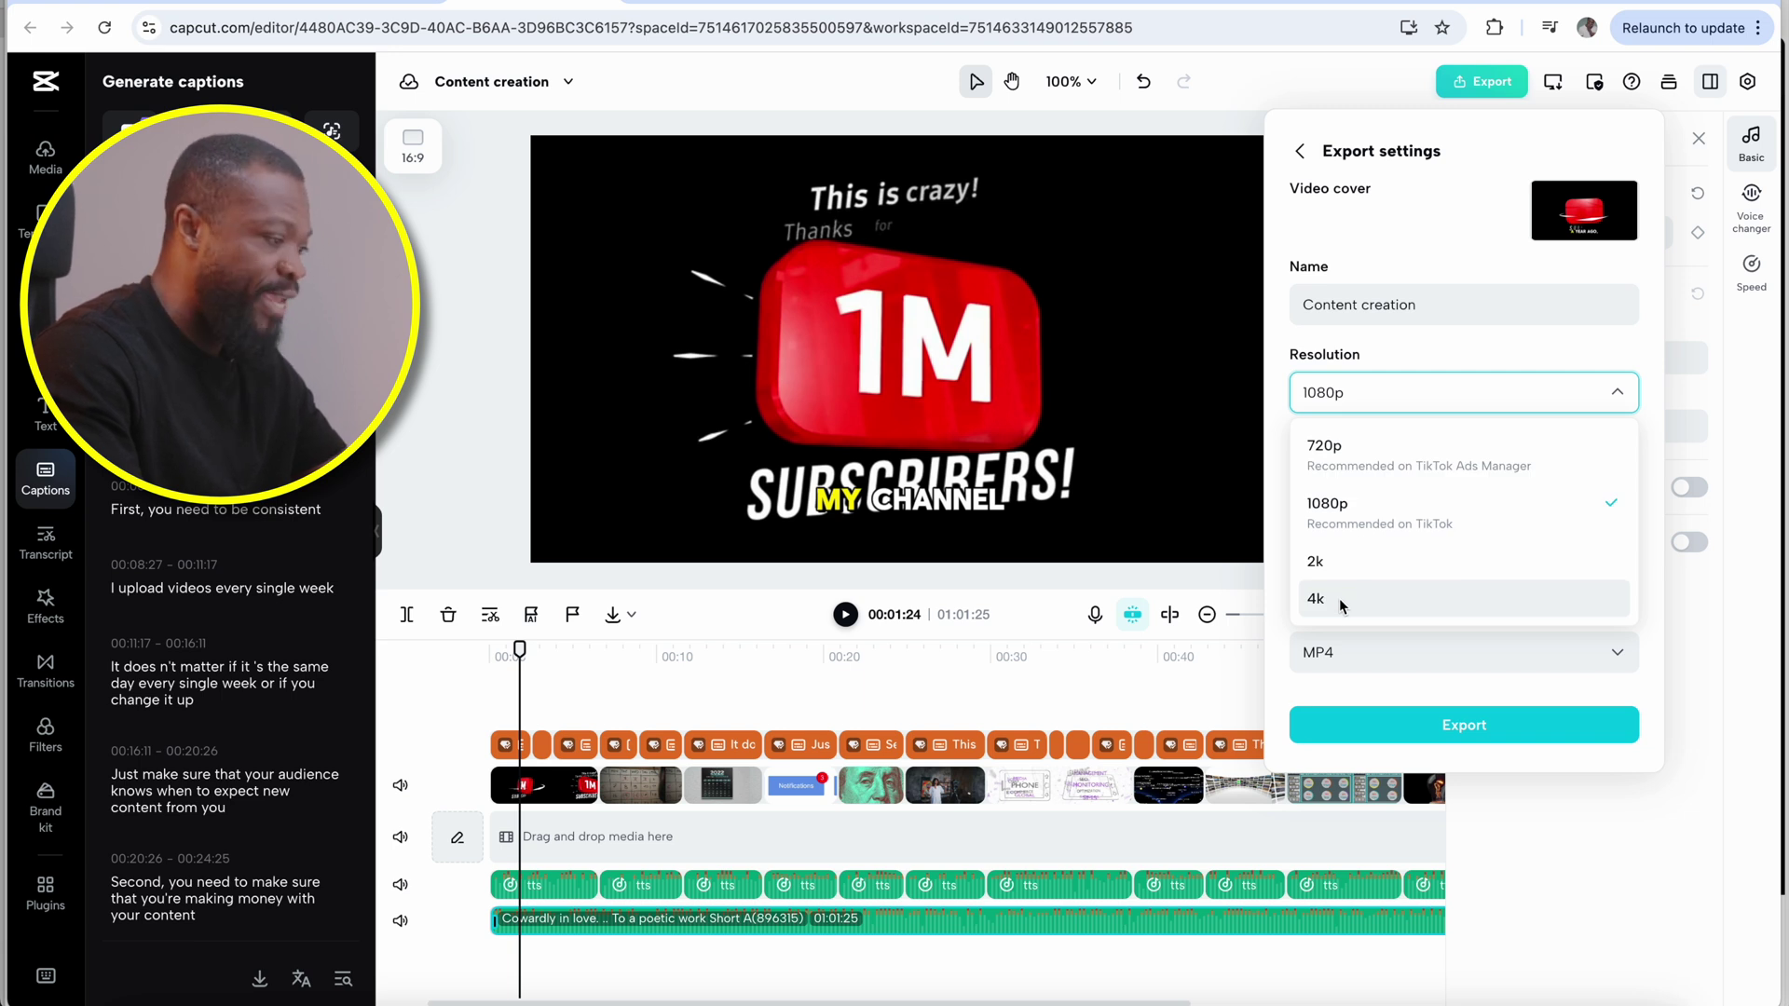
{"action": "left_click", "coordinate": [1340, 607]}
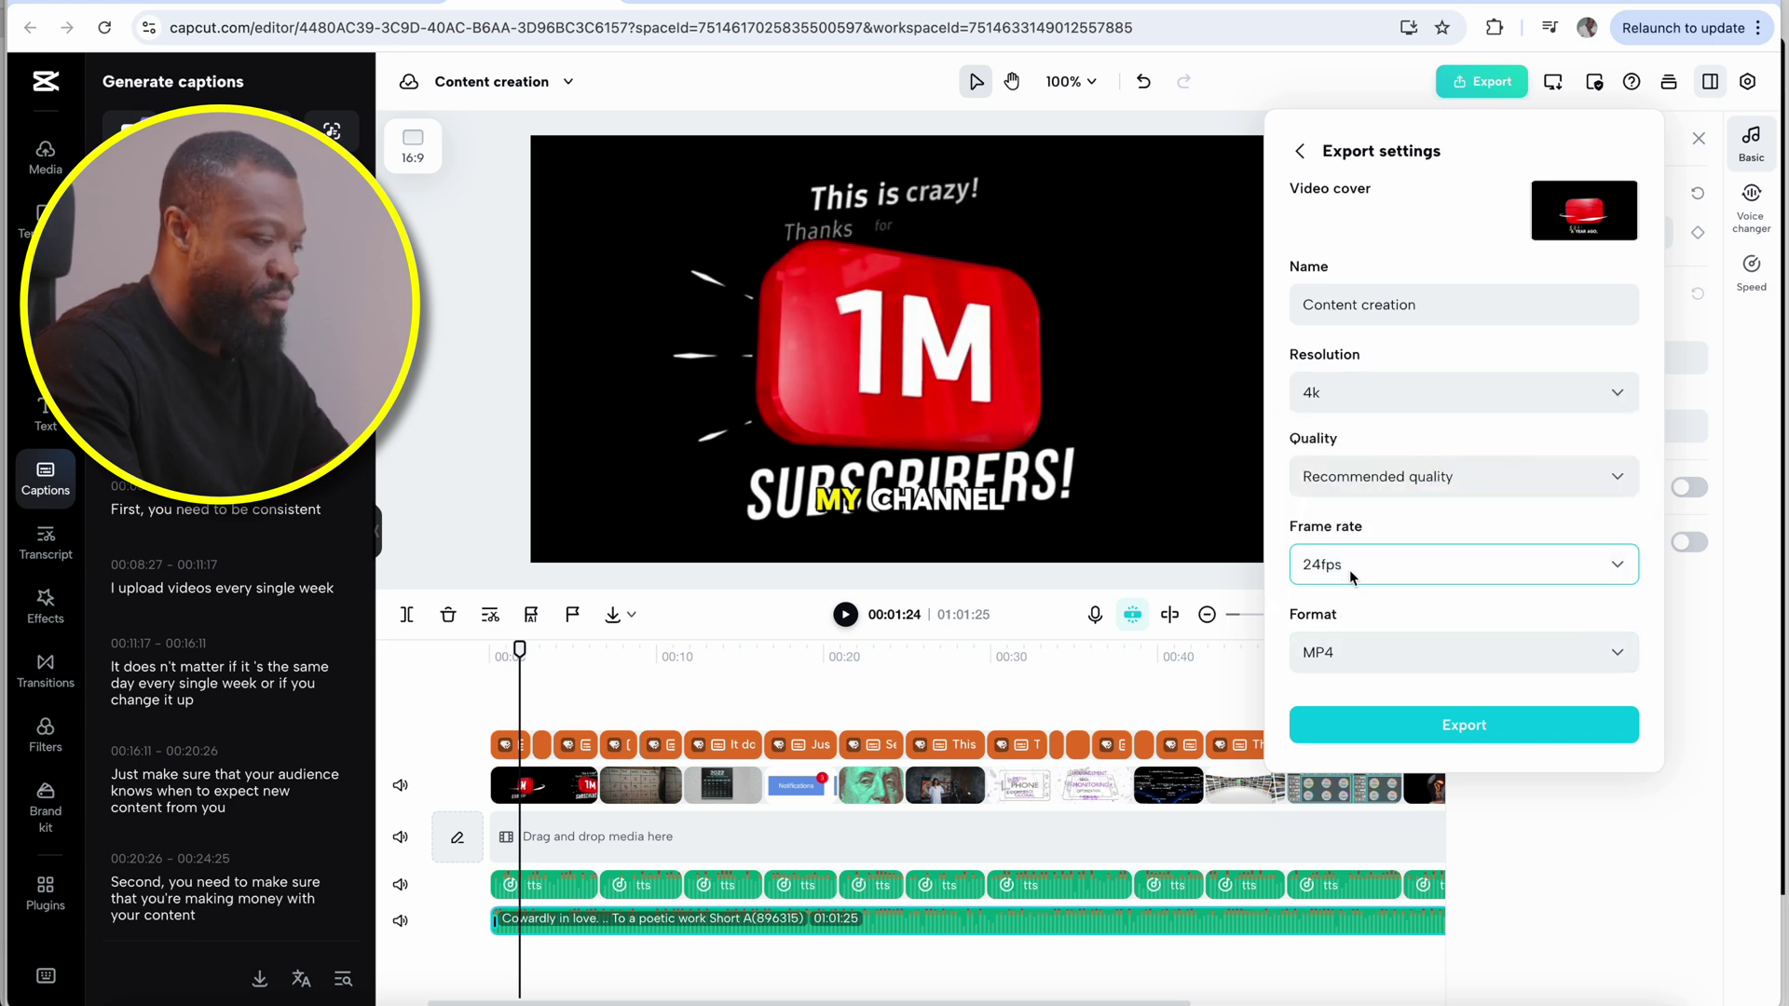